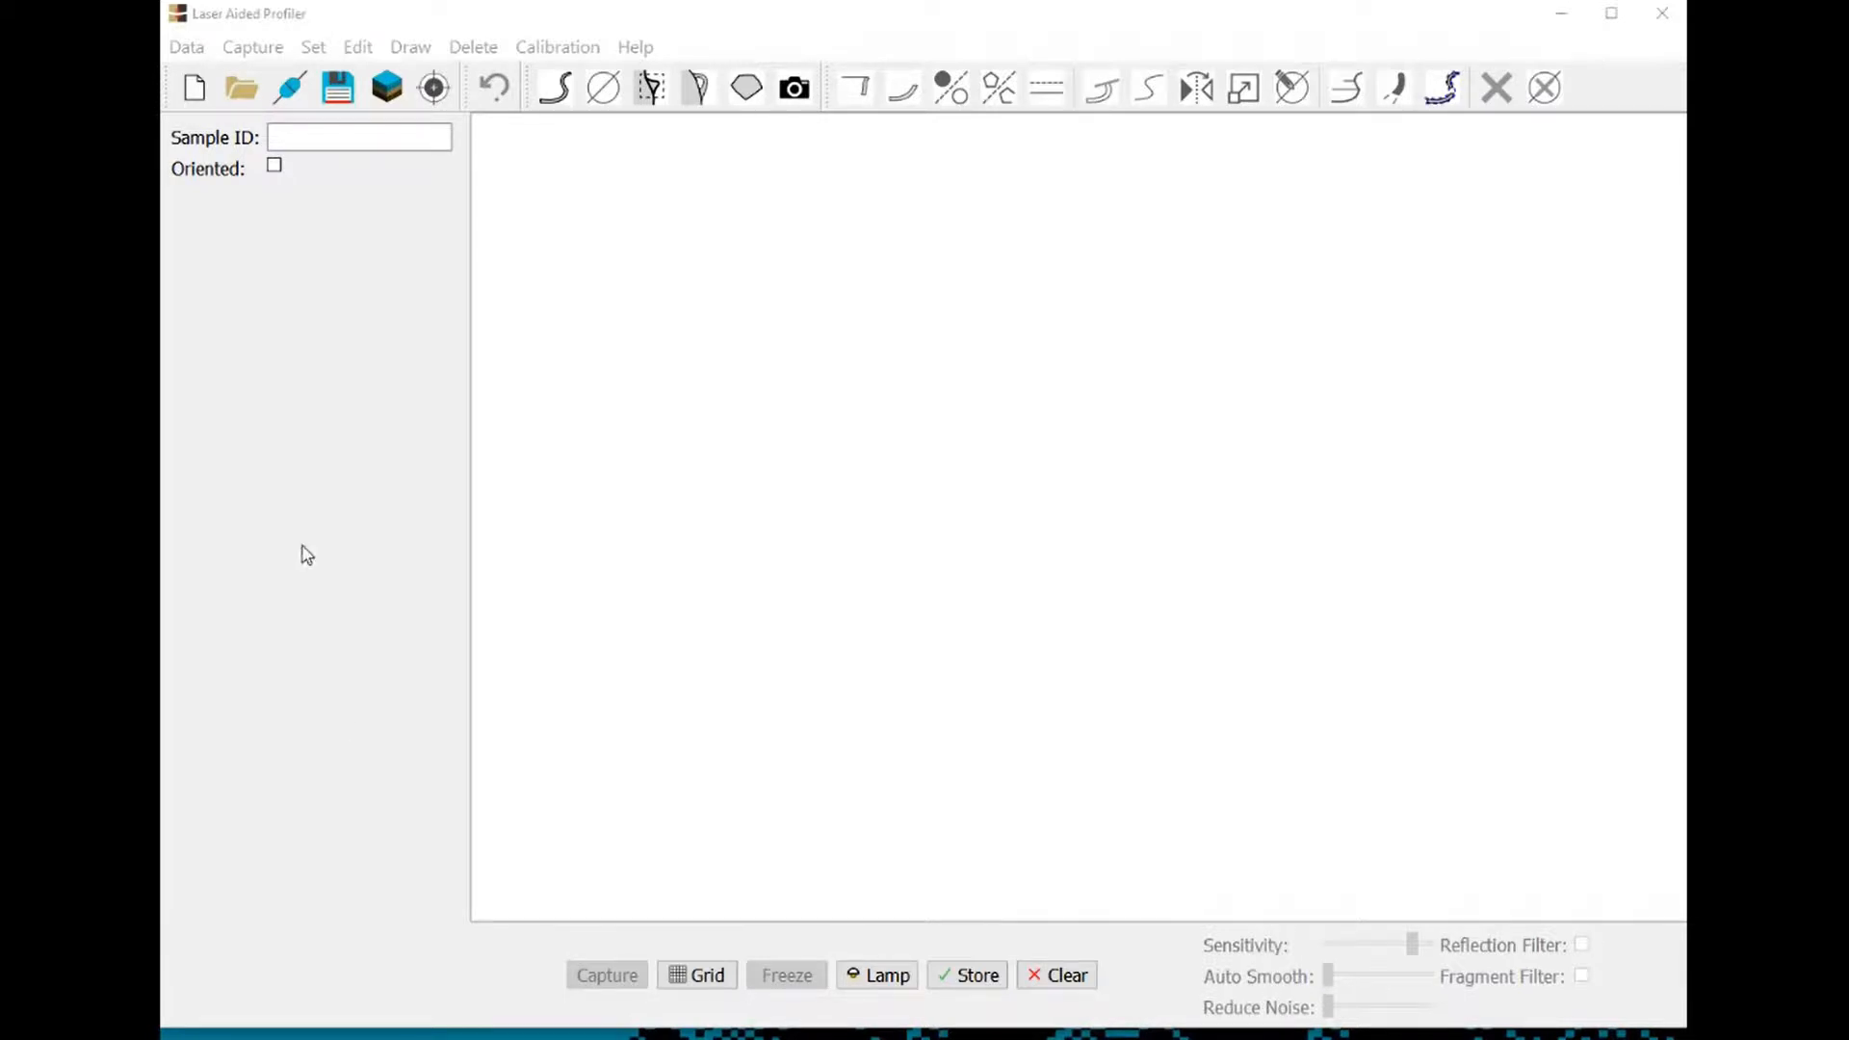
Enter calibration mode, show the first profile camera with both lasers on, and try calibration point detection
left_click(435, 88)
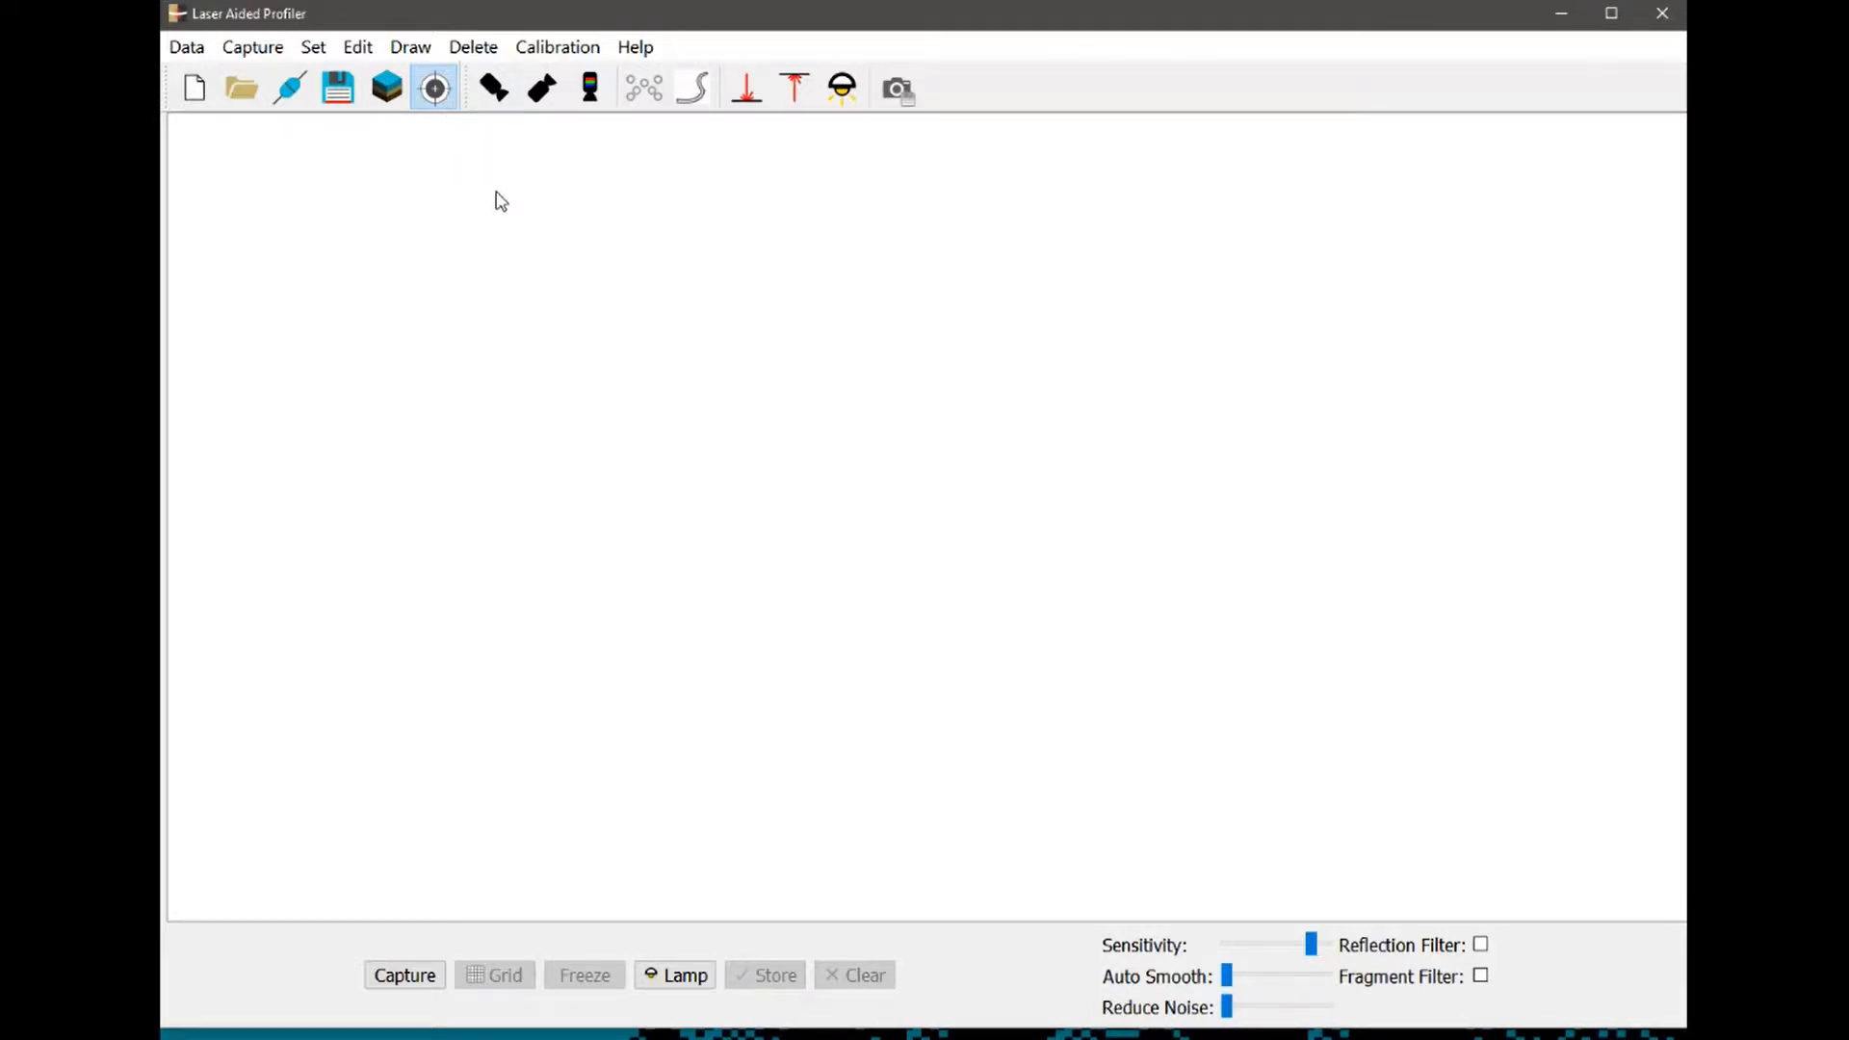
left_click(501, 95)
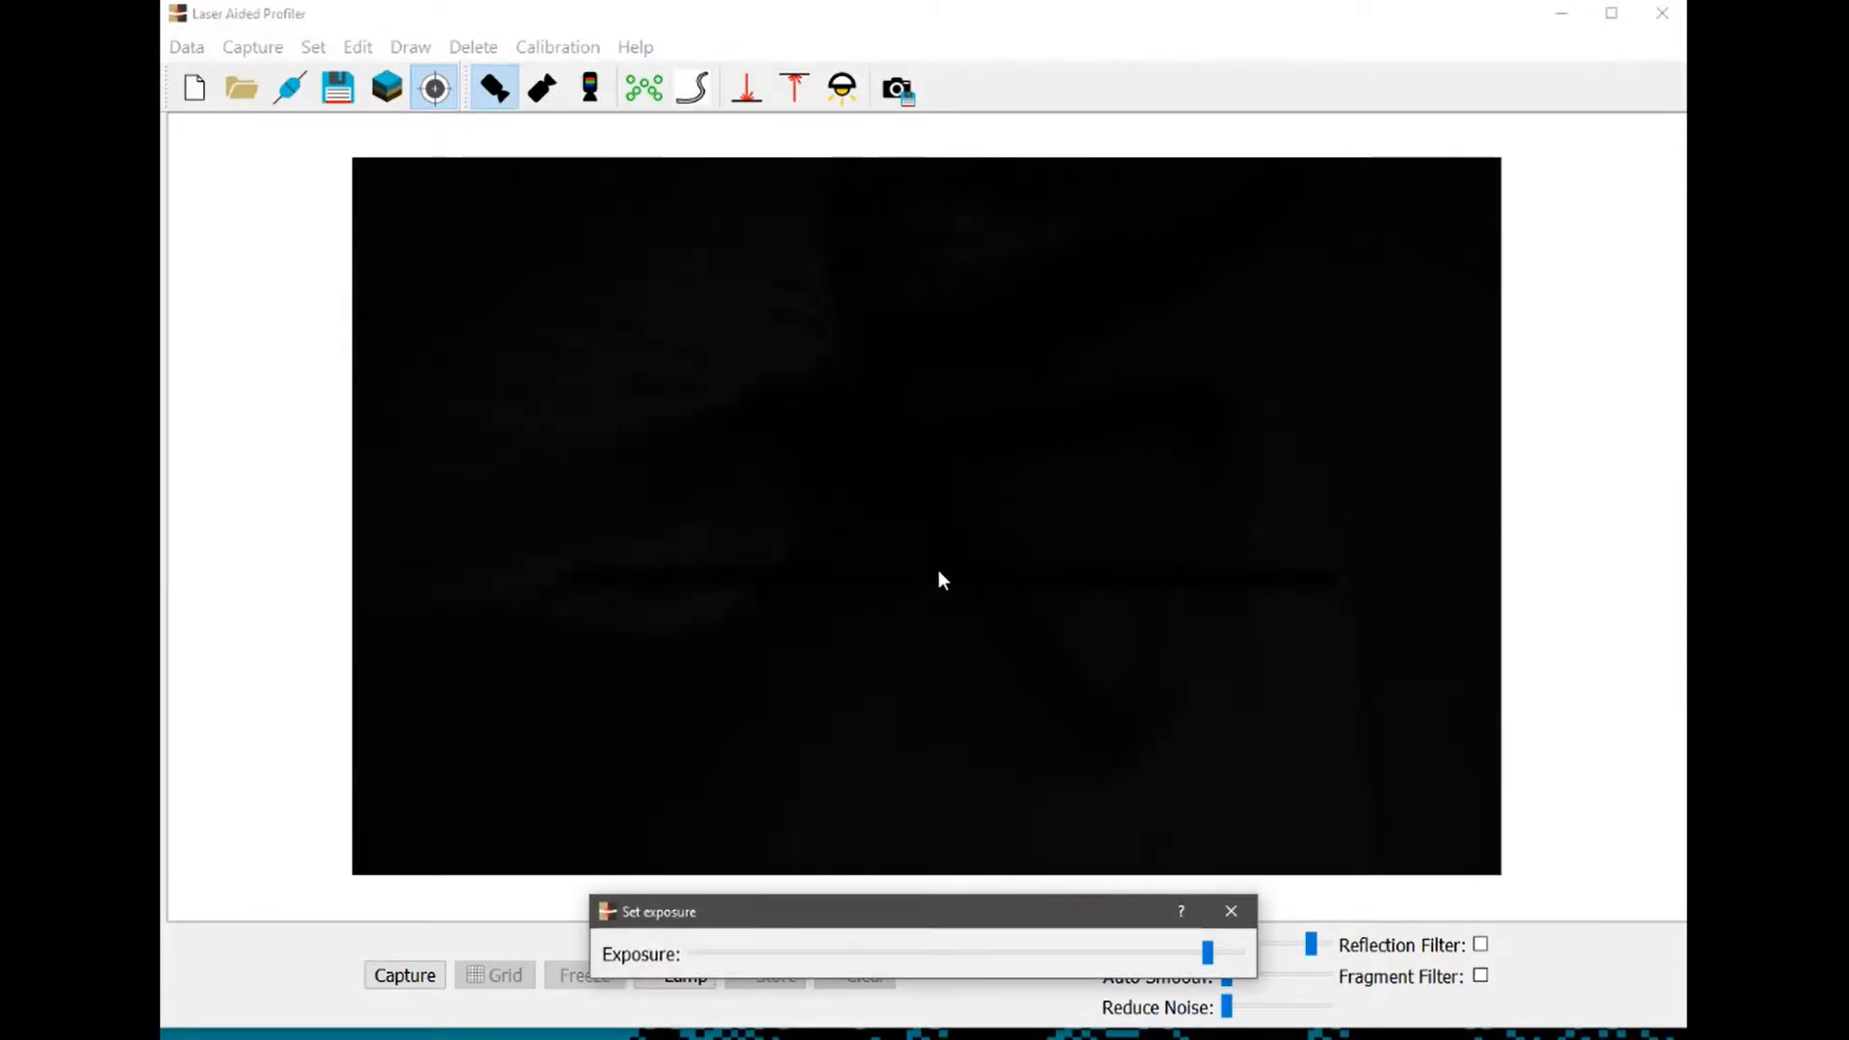
left_click(759, 95)
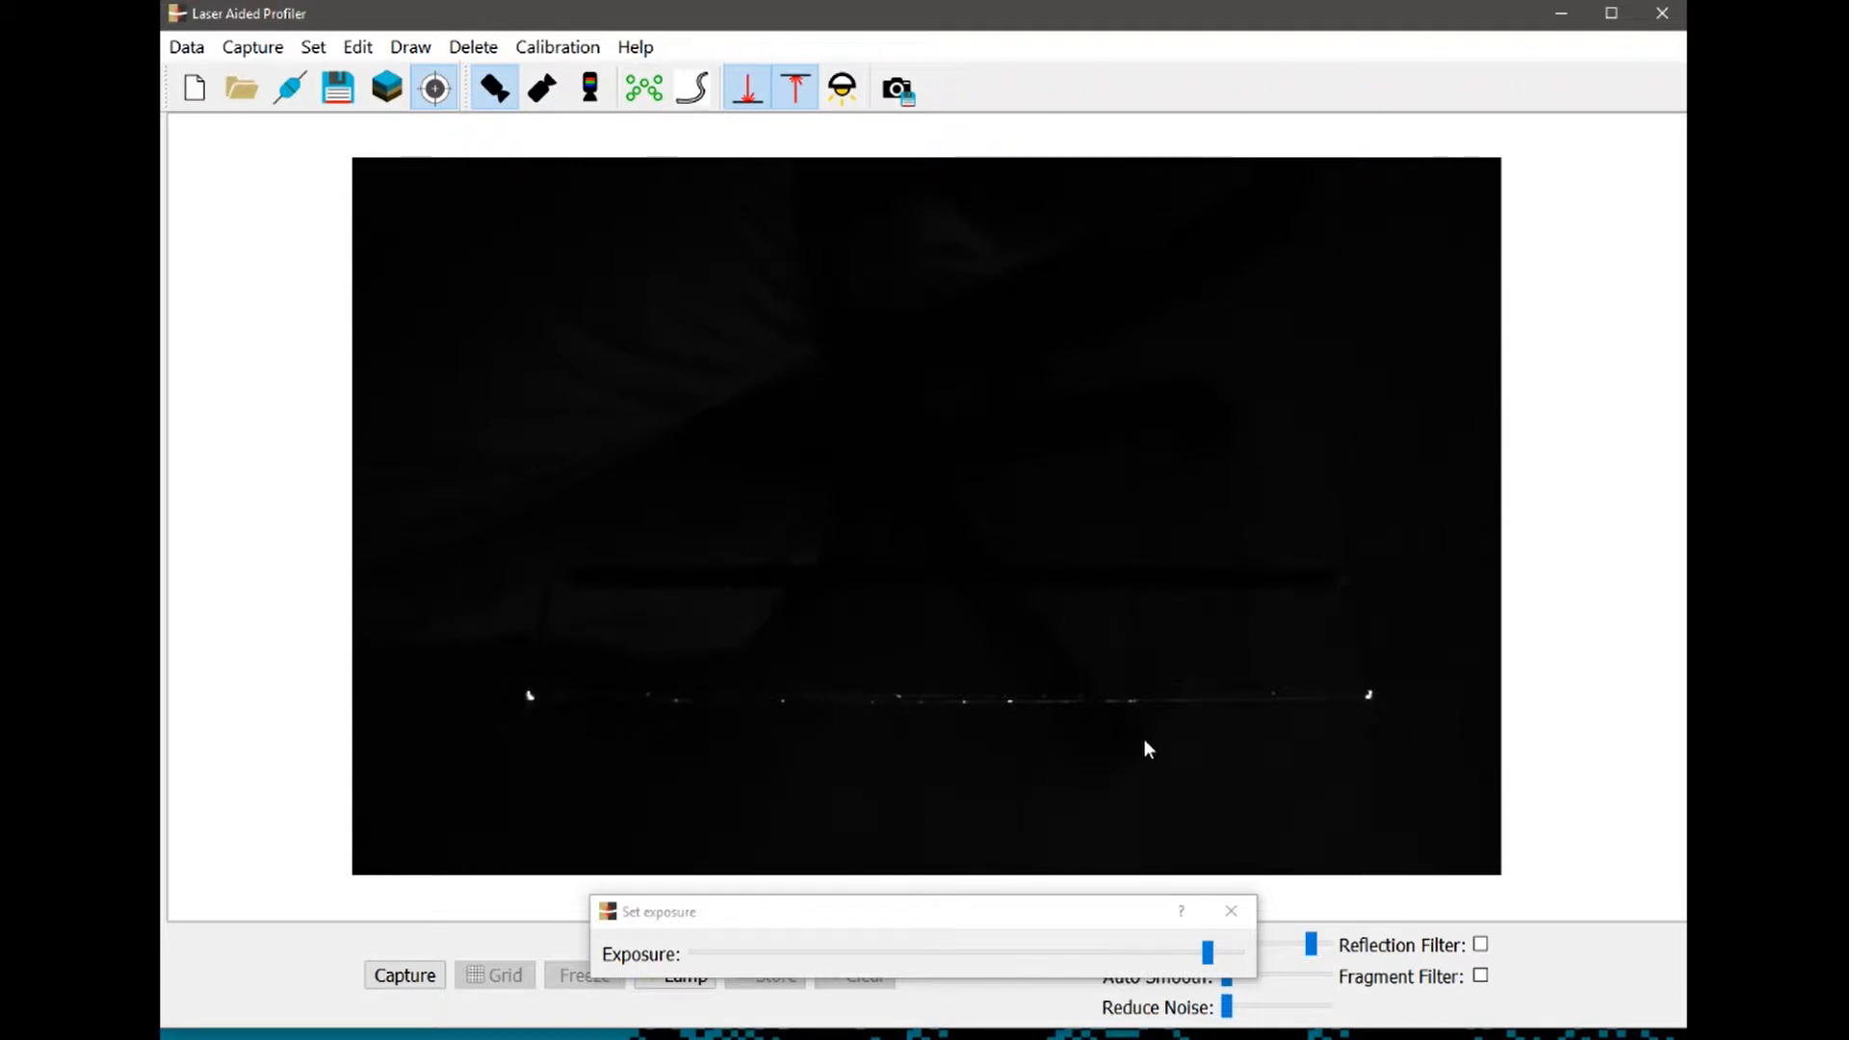
left_click(644, 88)
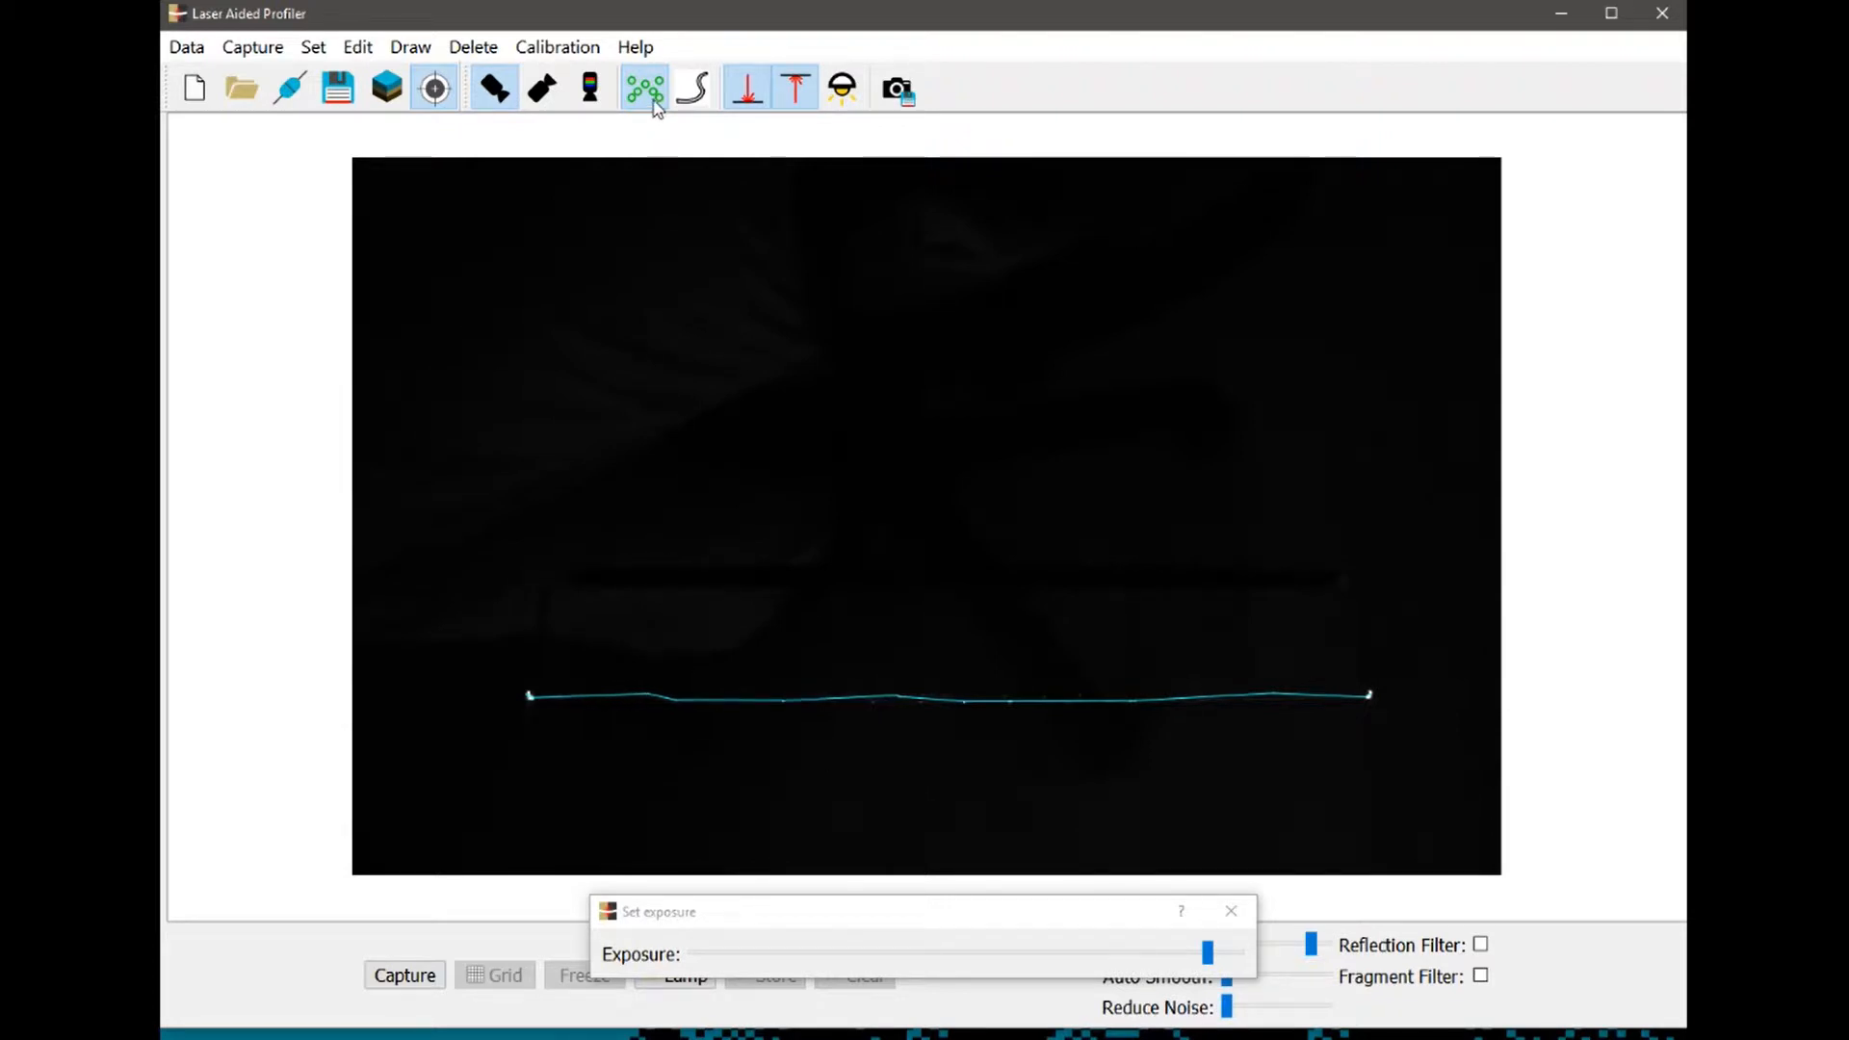
mouse_move(924, 812)
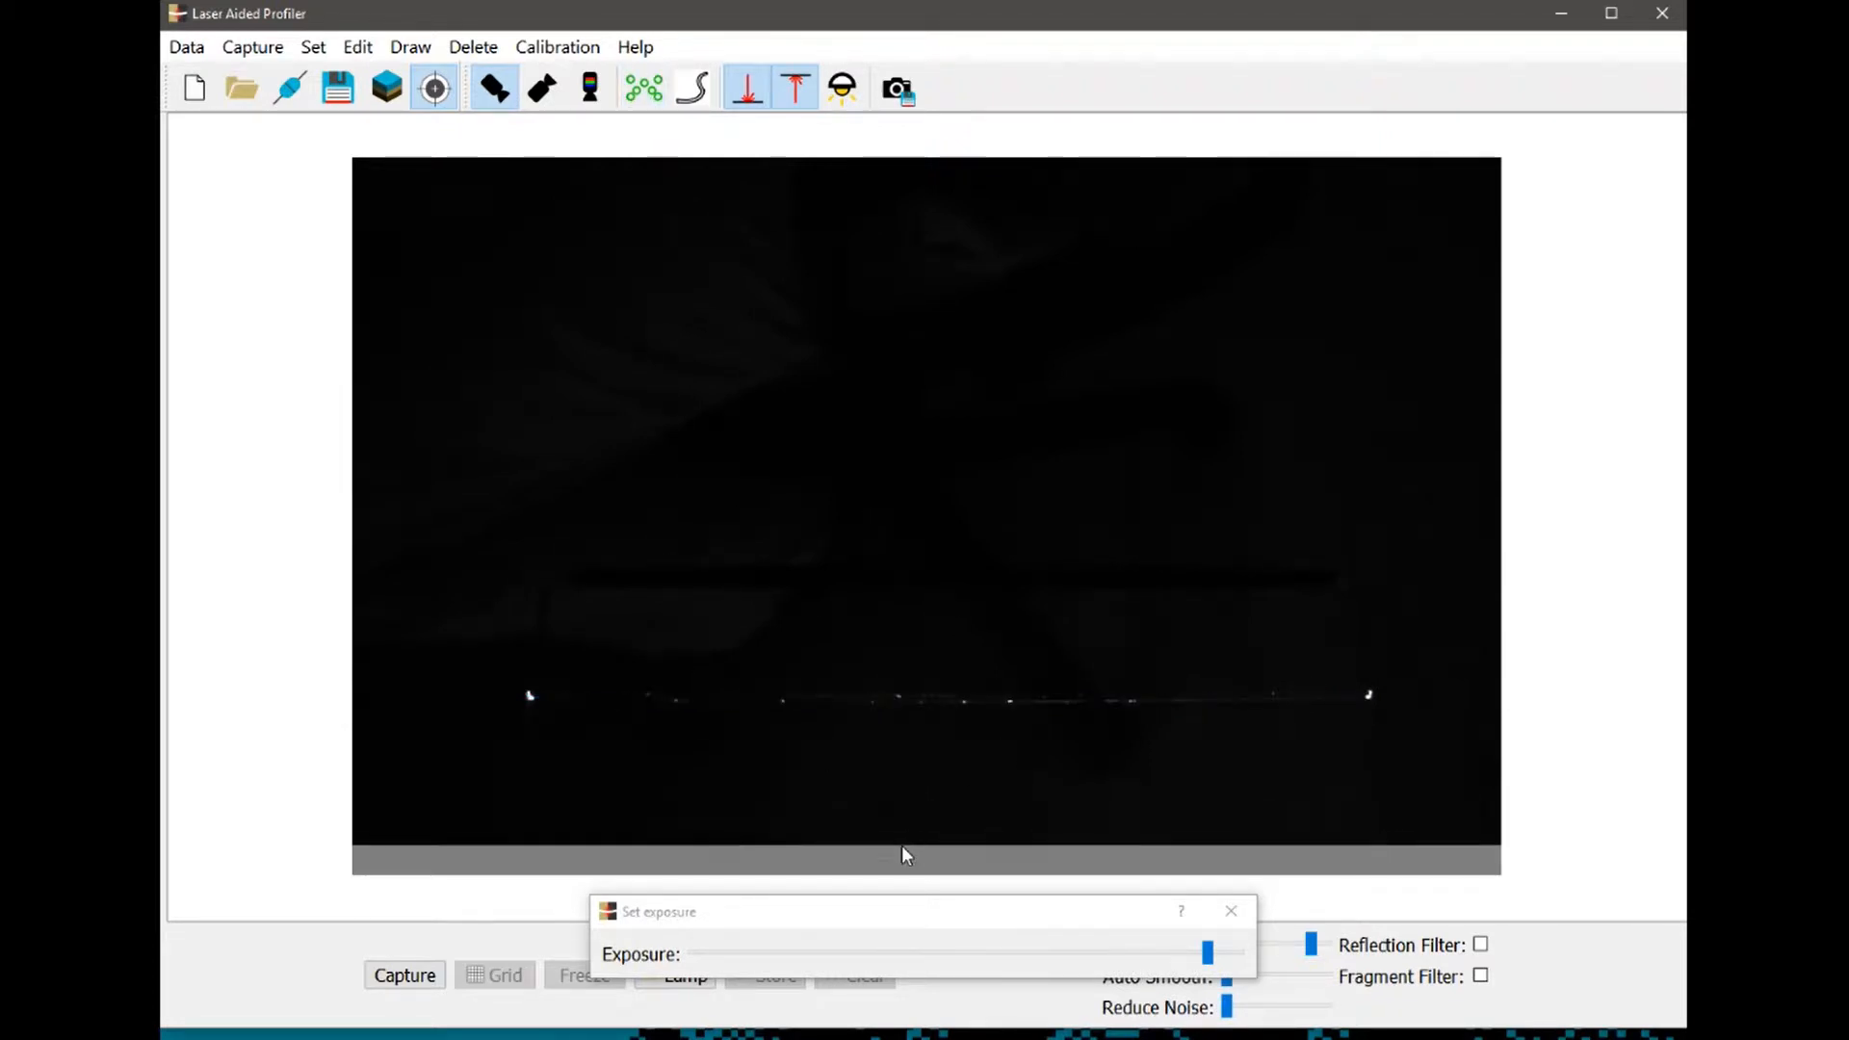
Mask all four edges of the first camera's view so the laser reflections along the base are excluded
left_click_drag(902, 854, 909, 688)
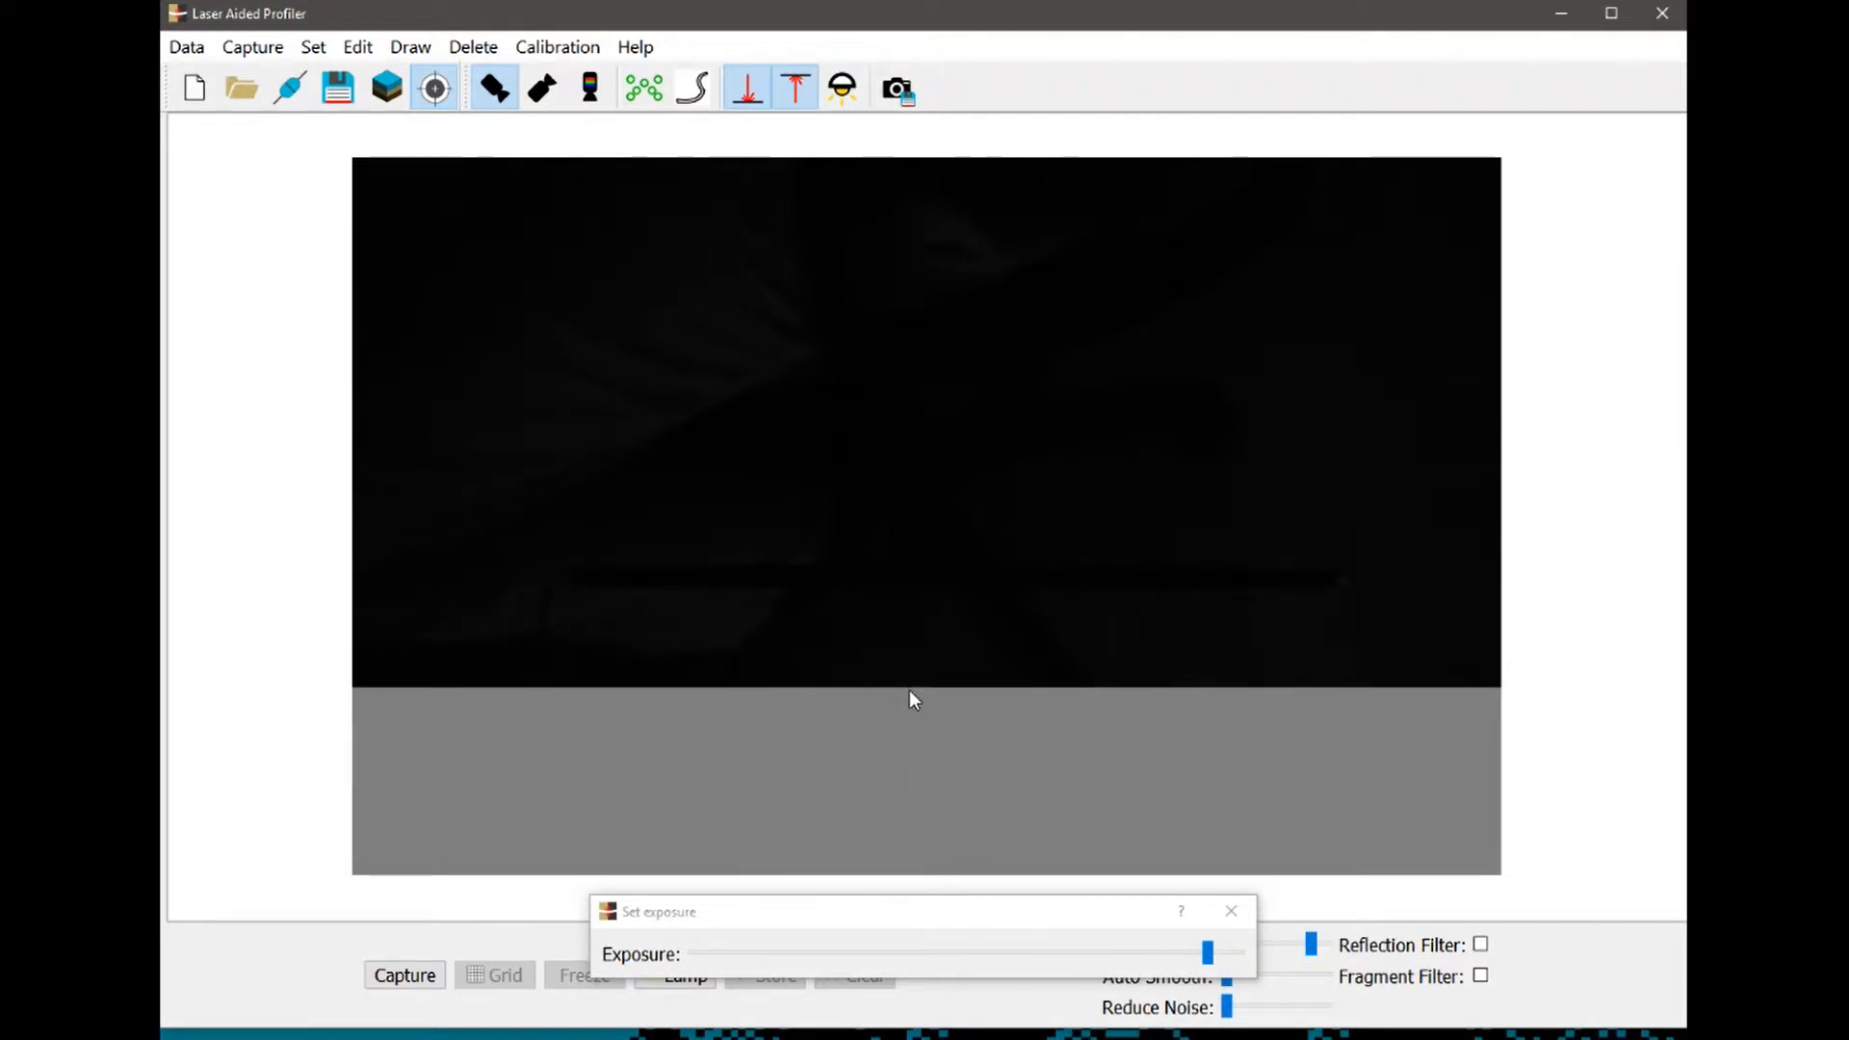
left_click(388, 464)
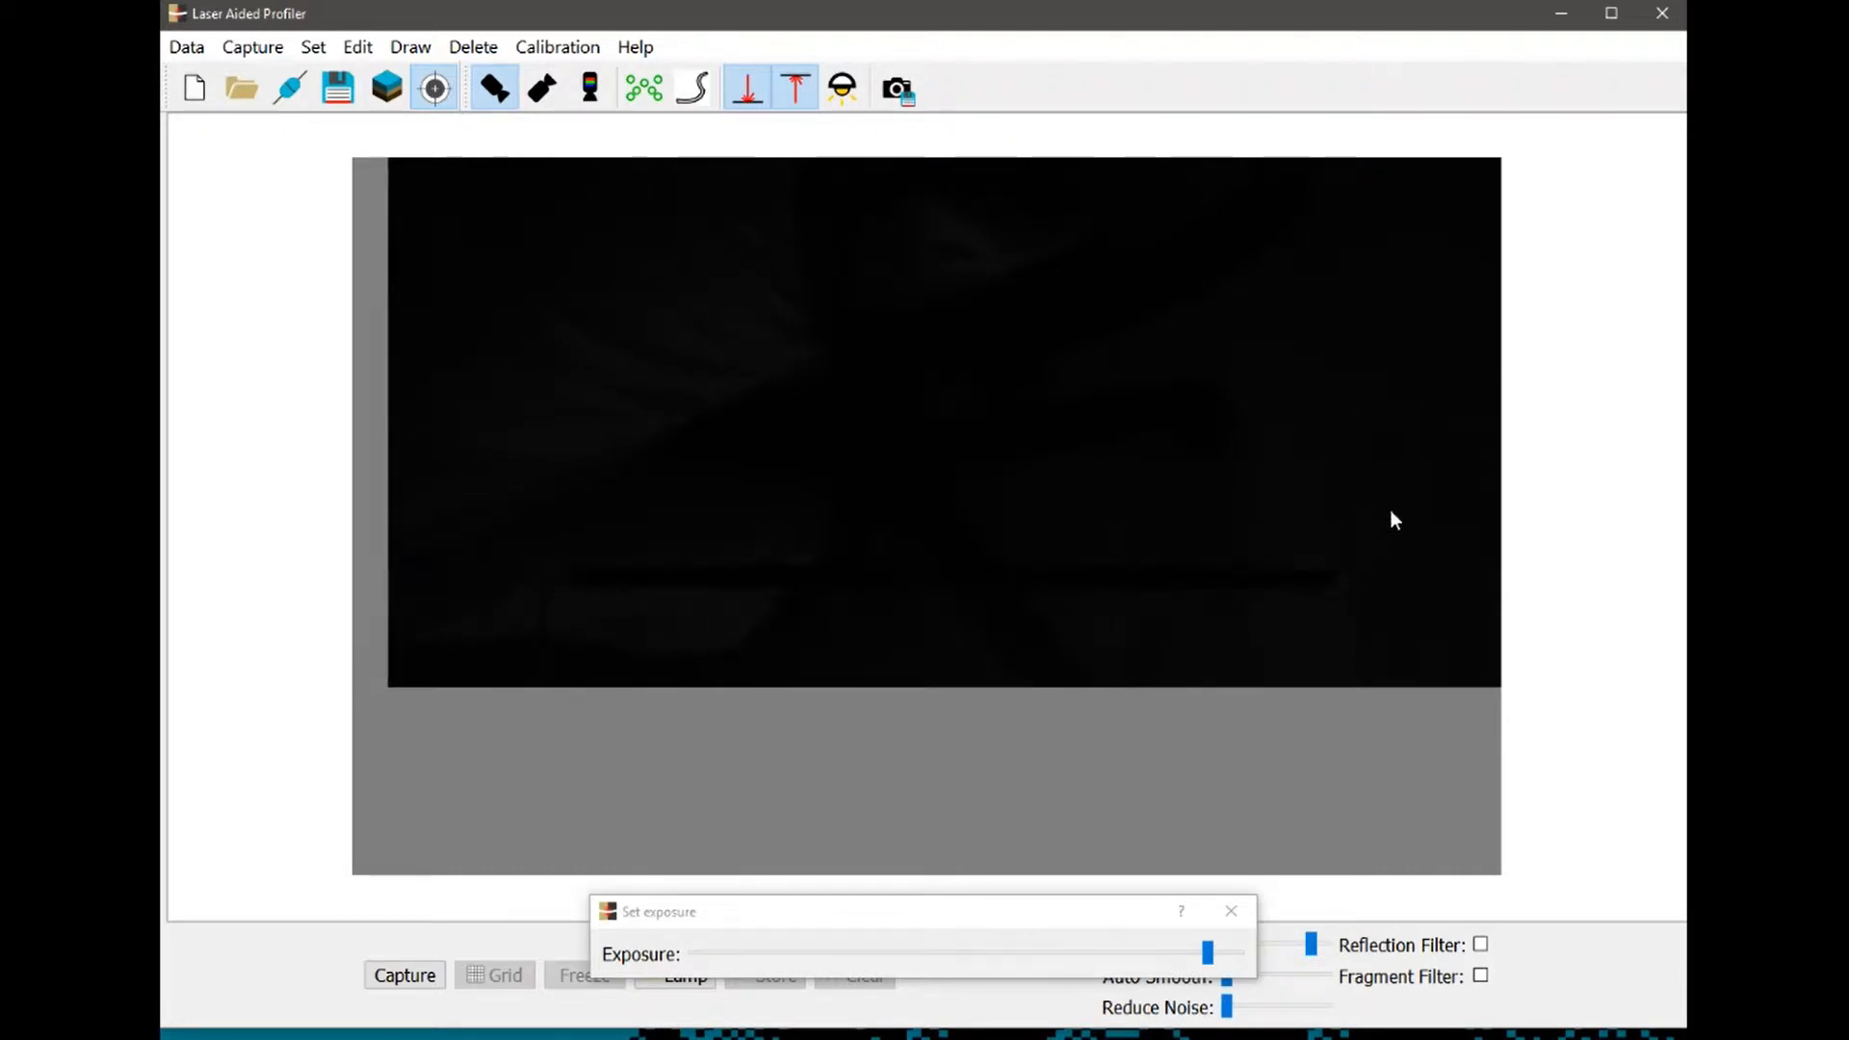
left_click_drag(1466, 497, 1395, 501)
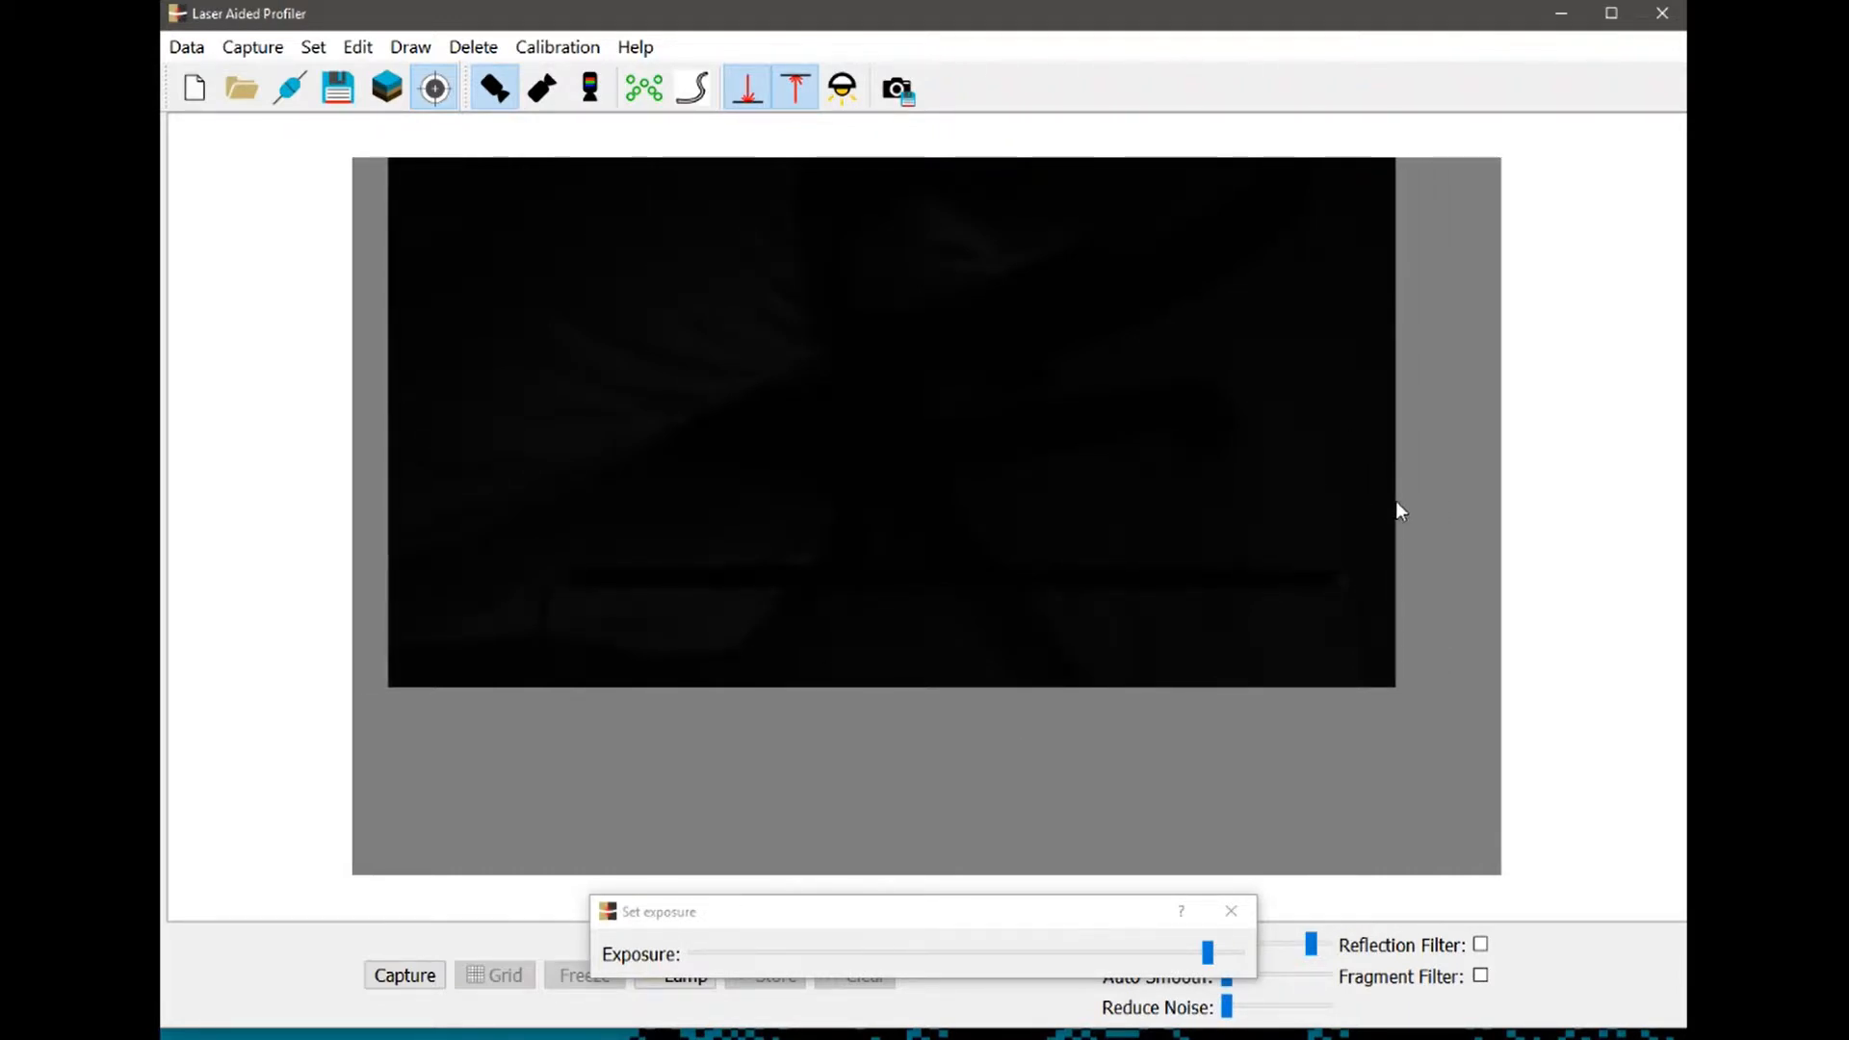
left_click_drag(488, 494, 469, 494)
left_click_drag(732, 160, 811, 199)
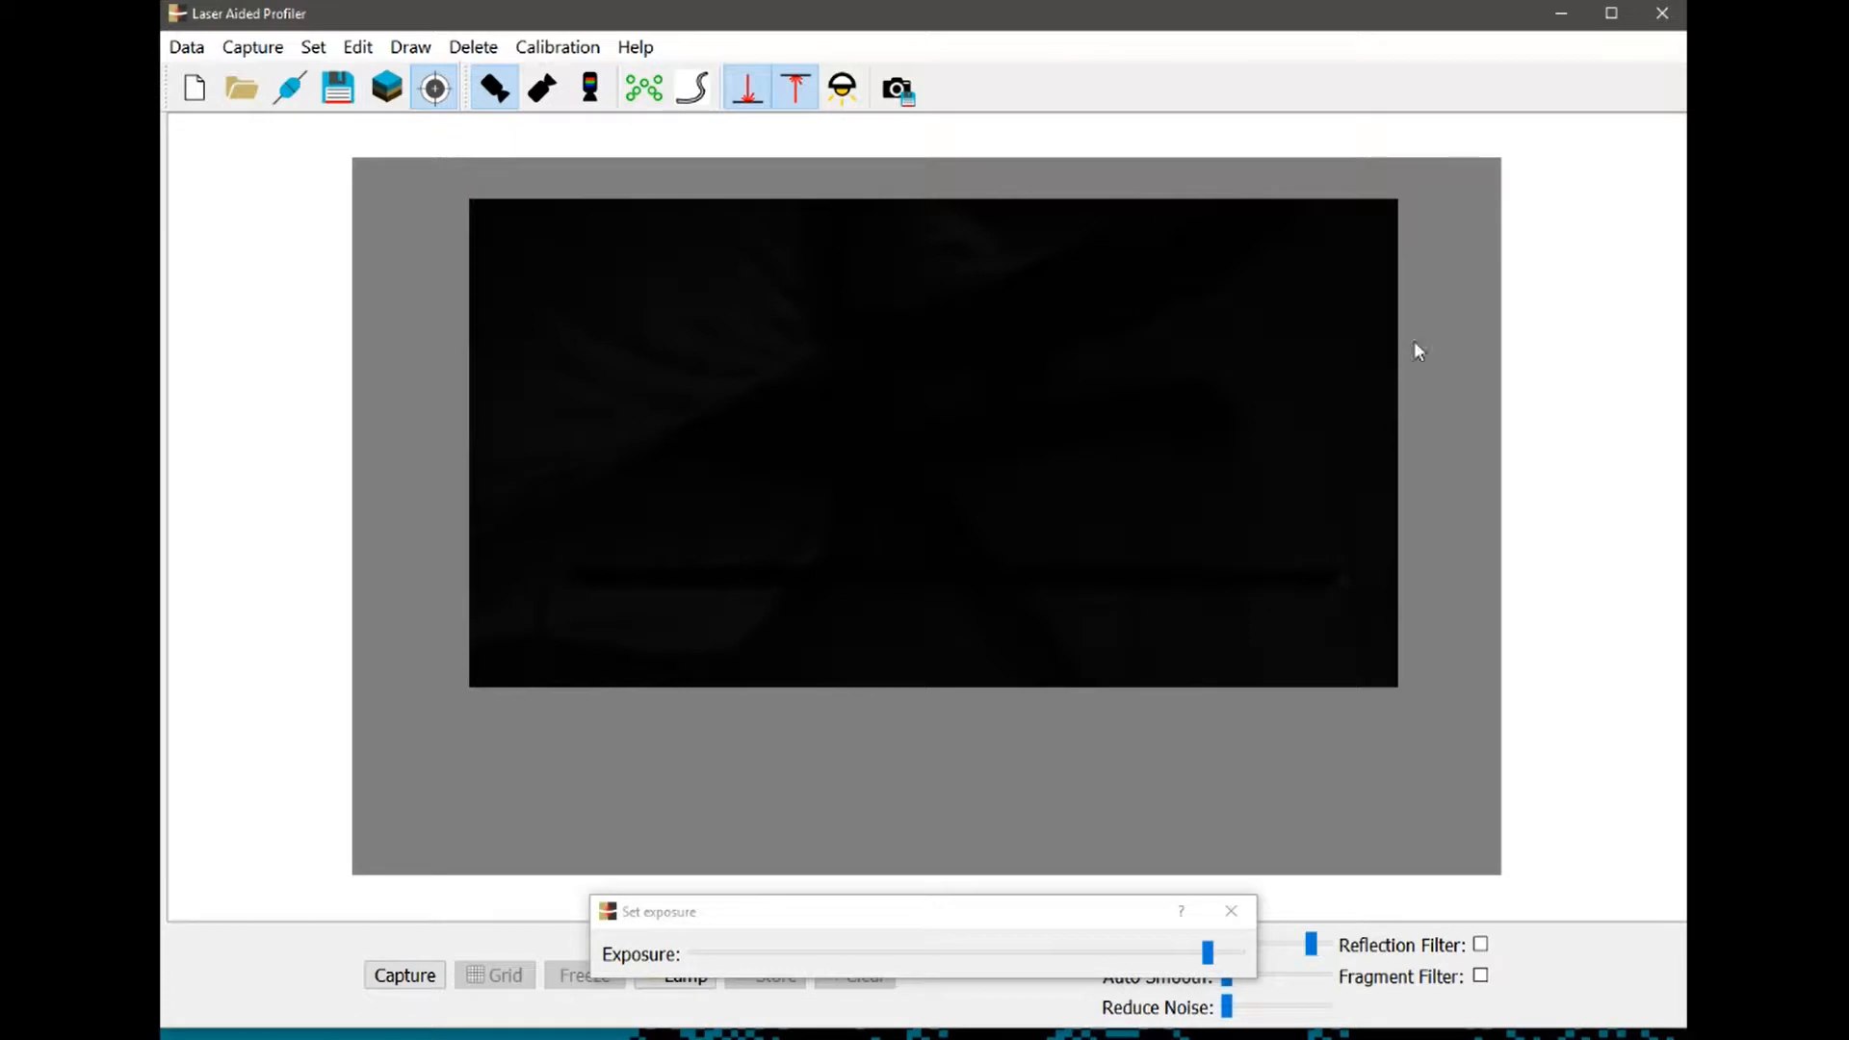
Mask the lower half of the second camera's view and widen the first camera's unmasked area to include the outermost calibration marks
left_click(543, 96)
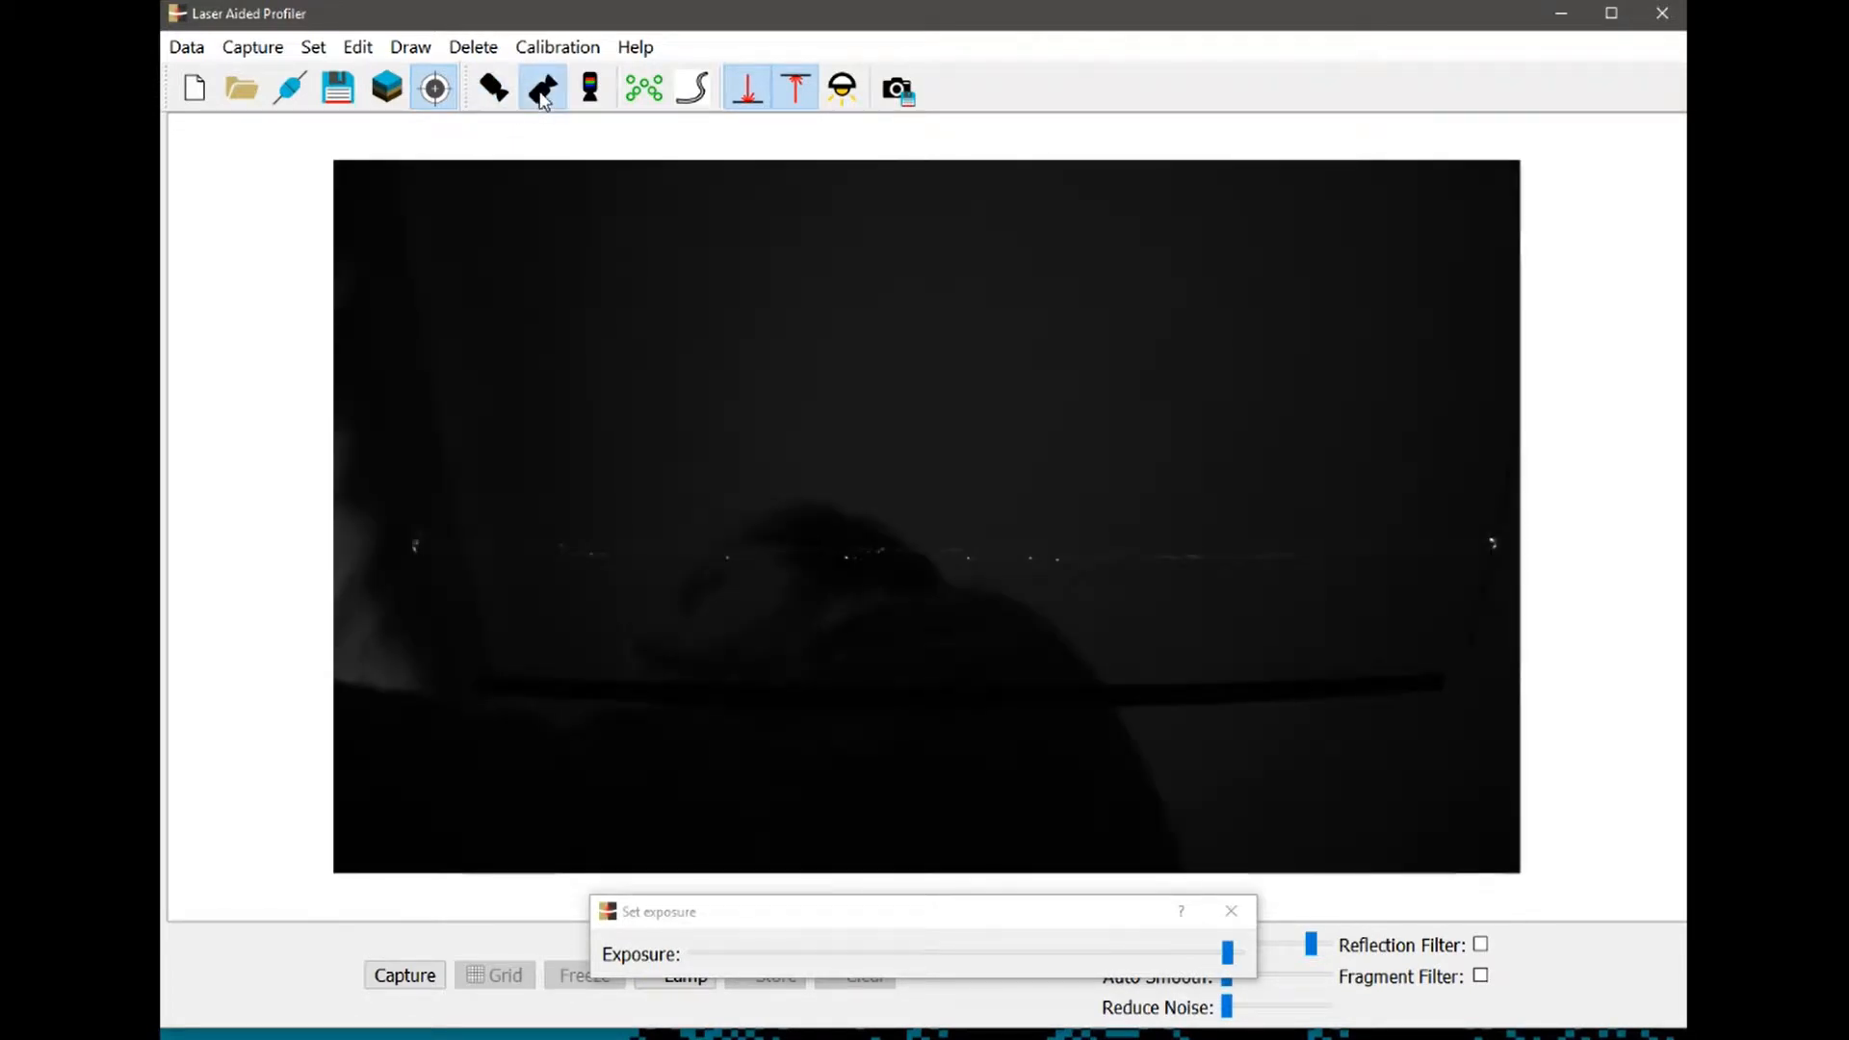
left_click_drag(926, 851, 927, 532)
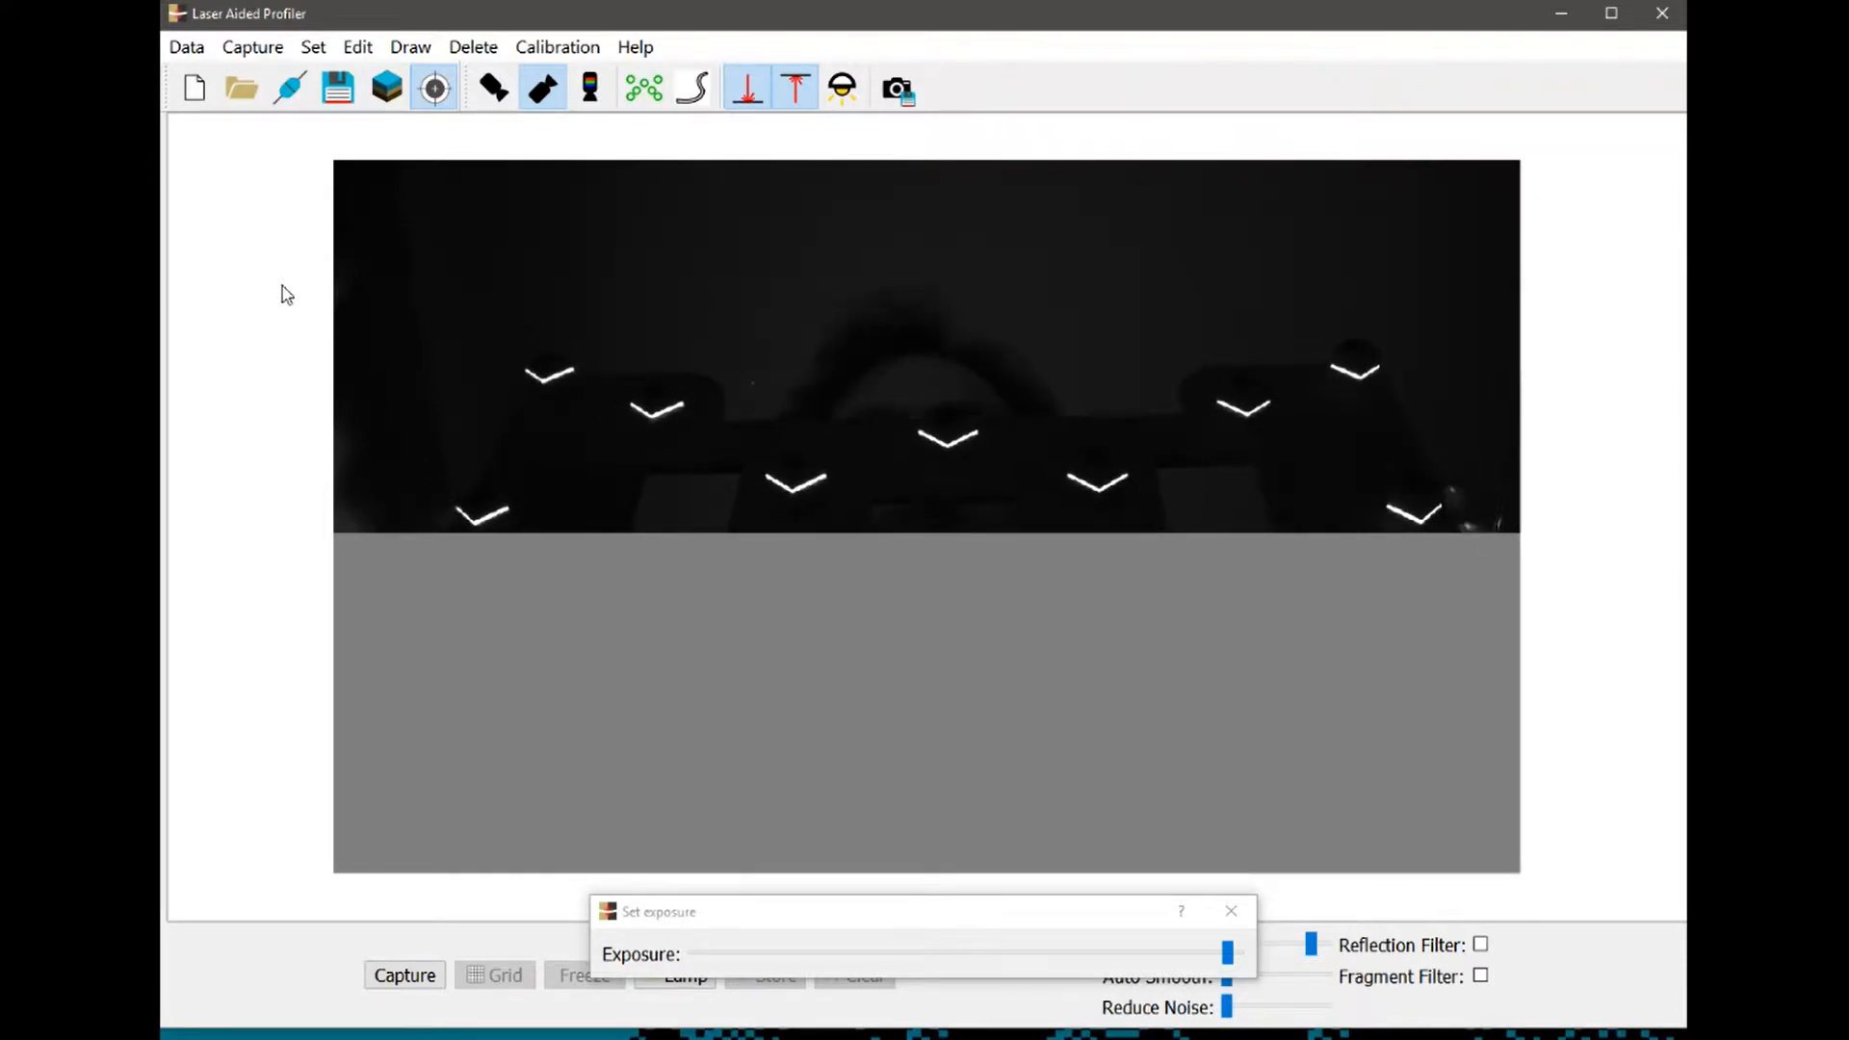
left_click(495, 90)
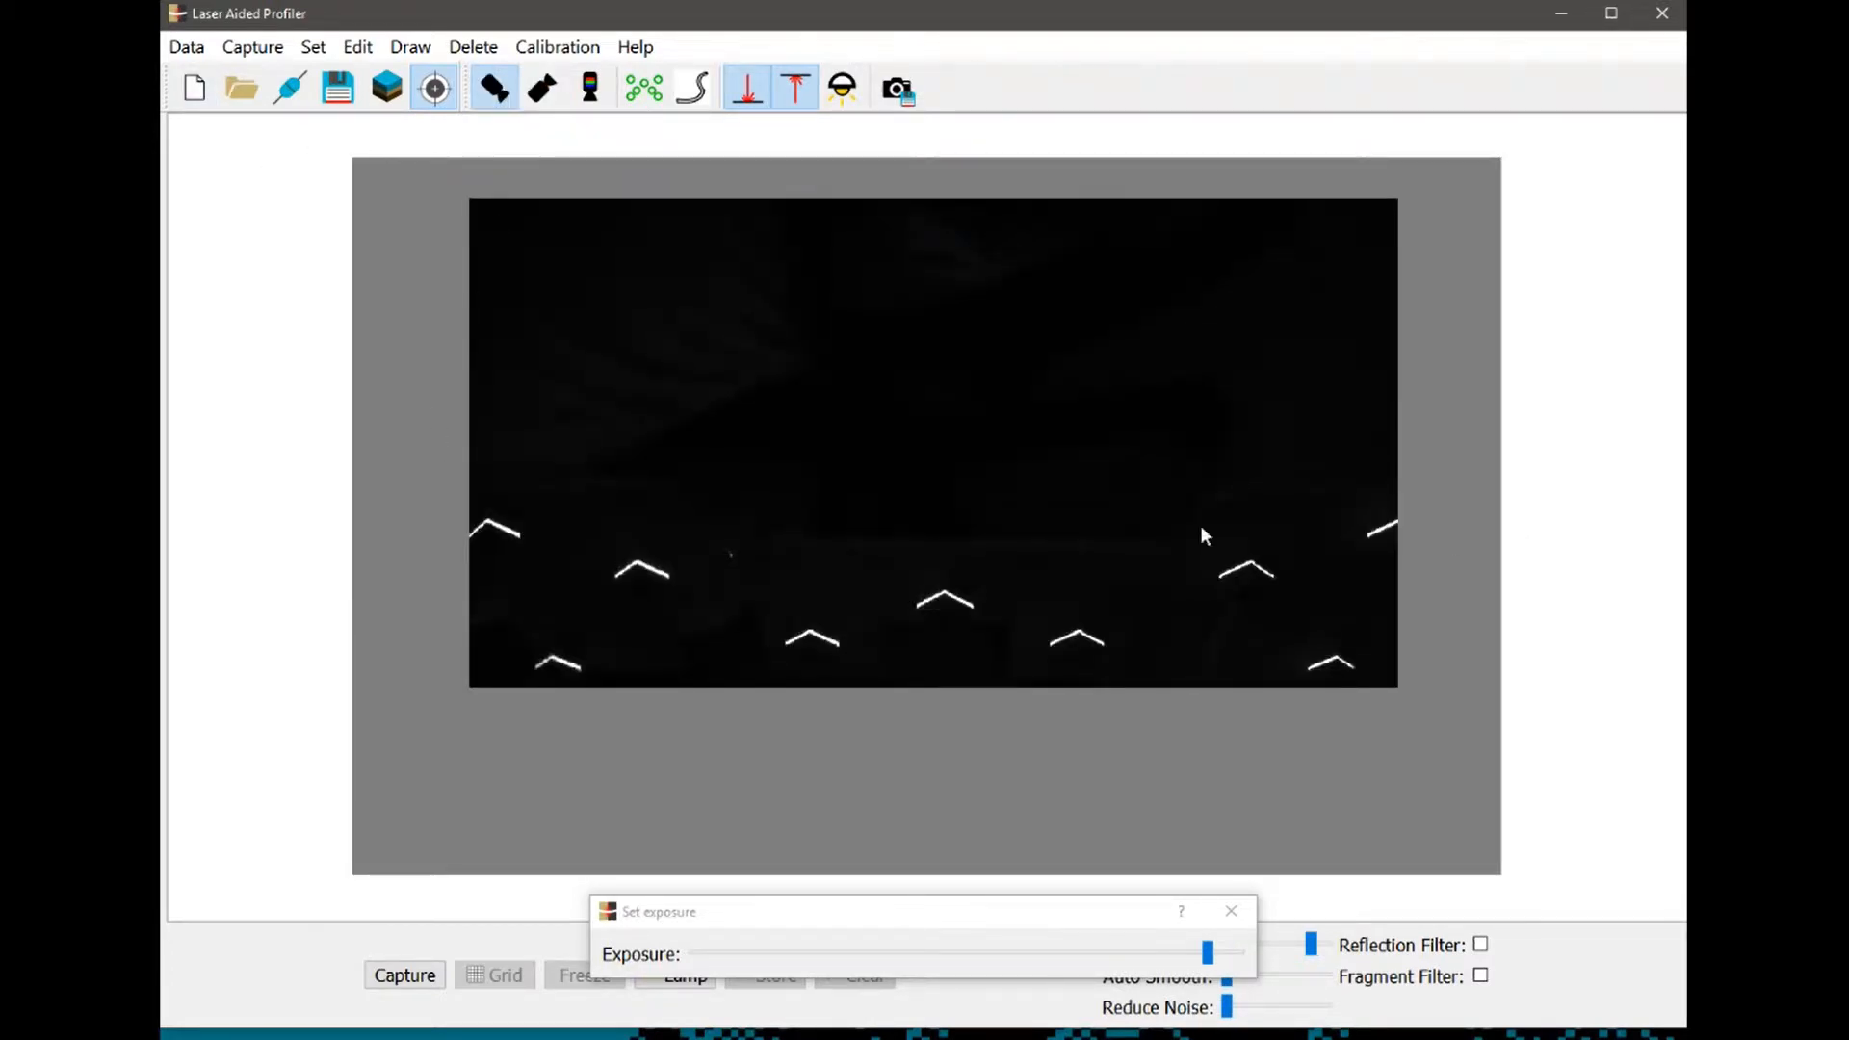
left_click_drag(1400, 470, 1431, 465)
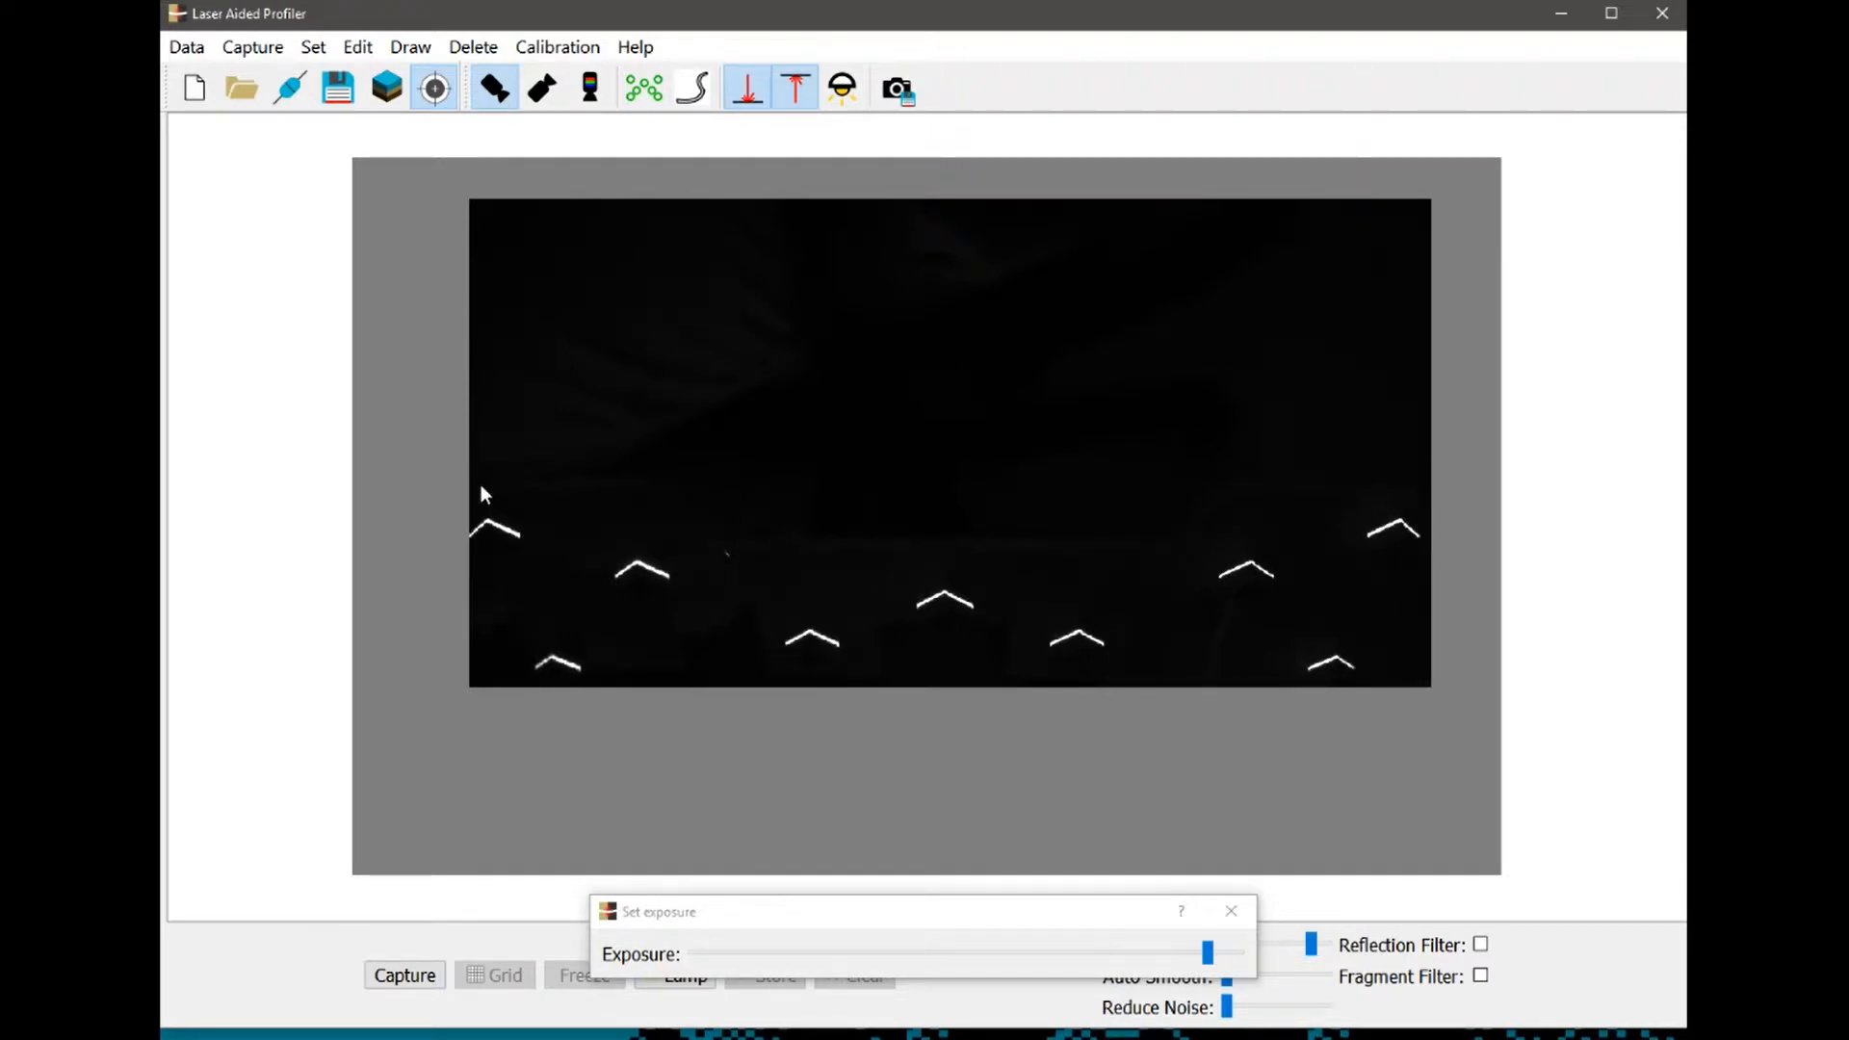
left_click_drag(470, 483, 466, 483)
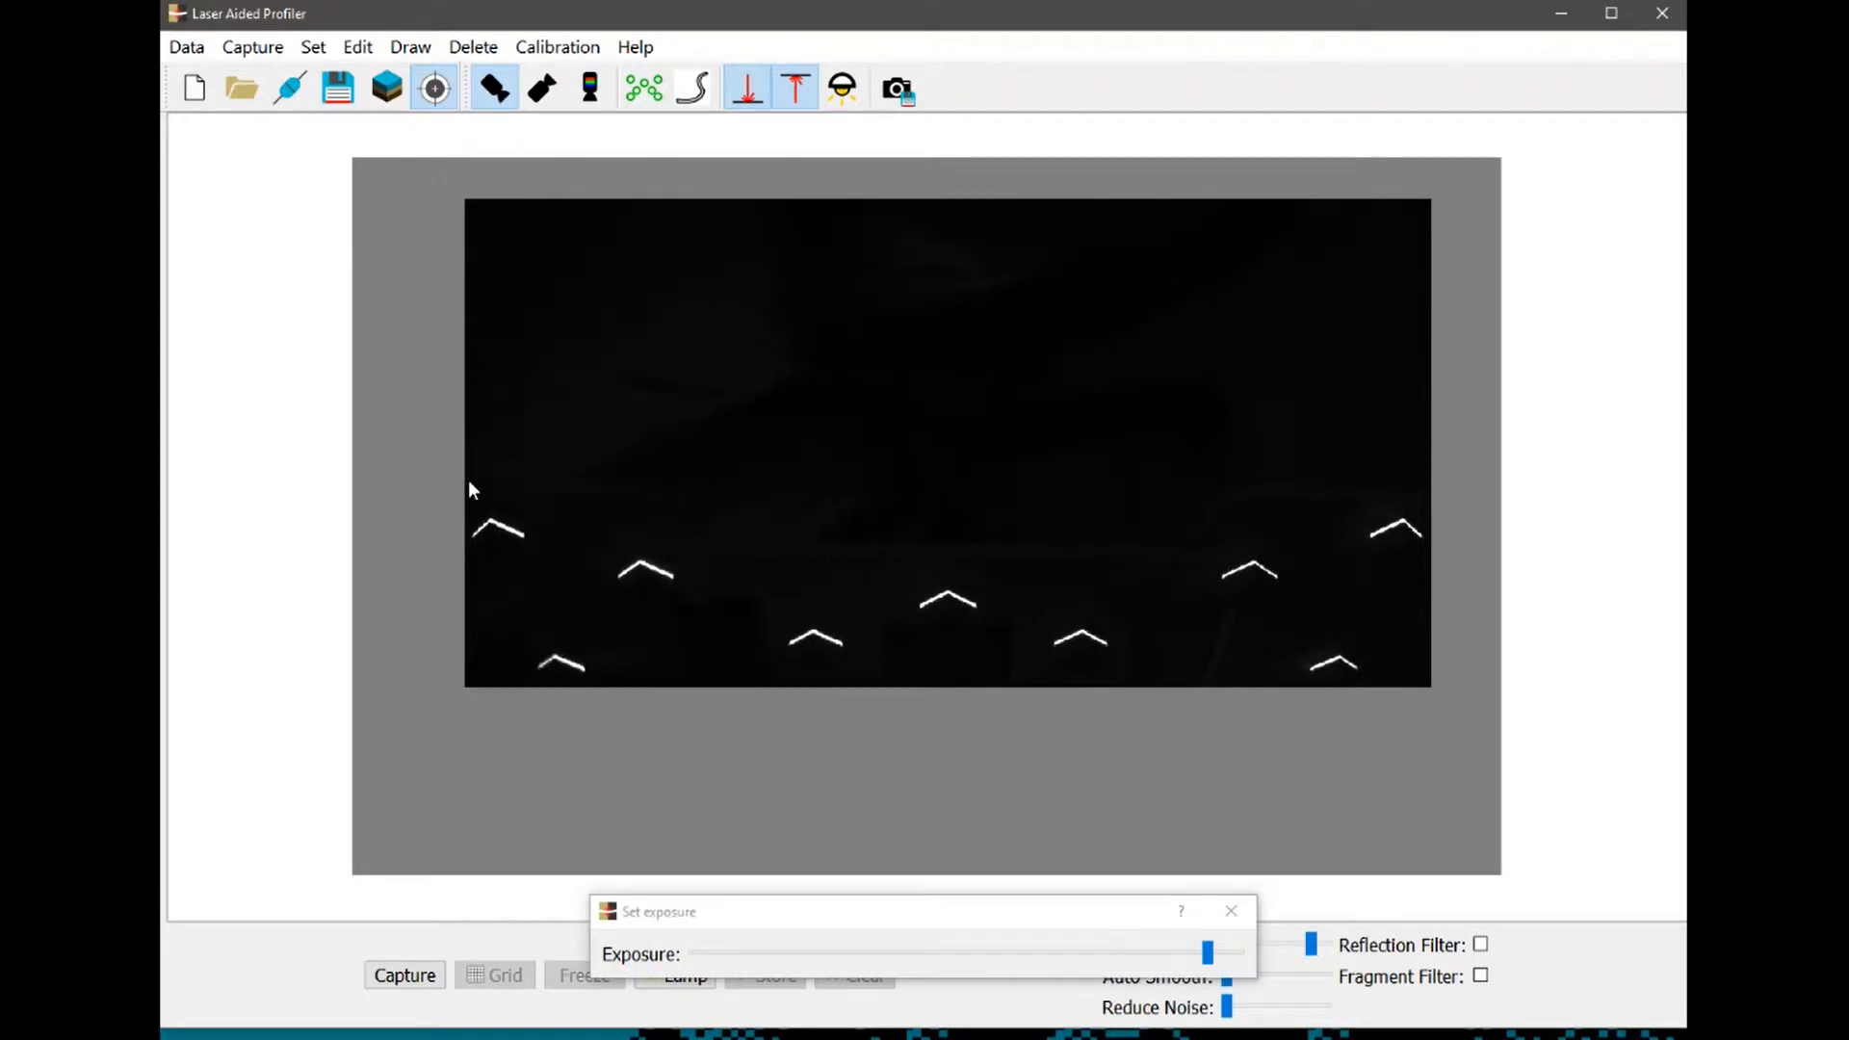
Detect the calibration points in both profile cameras and lower each camera's exposure to darken the background around the laser marks
left_click(644, 98)
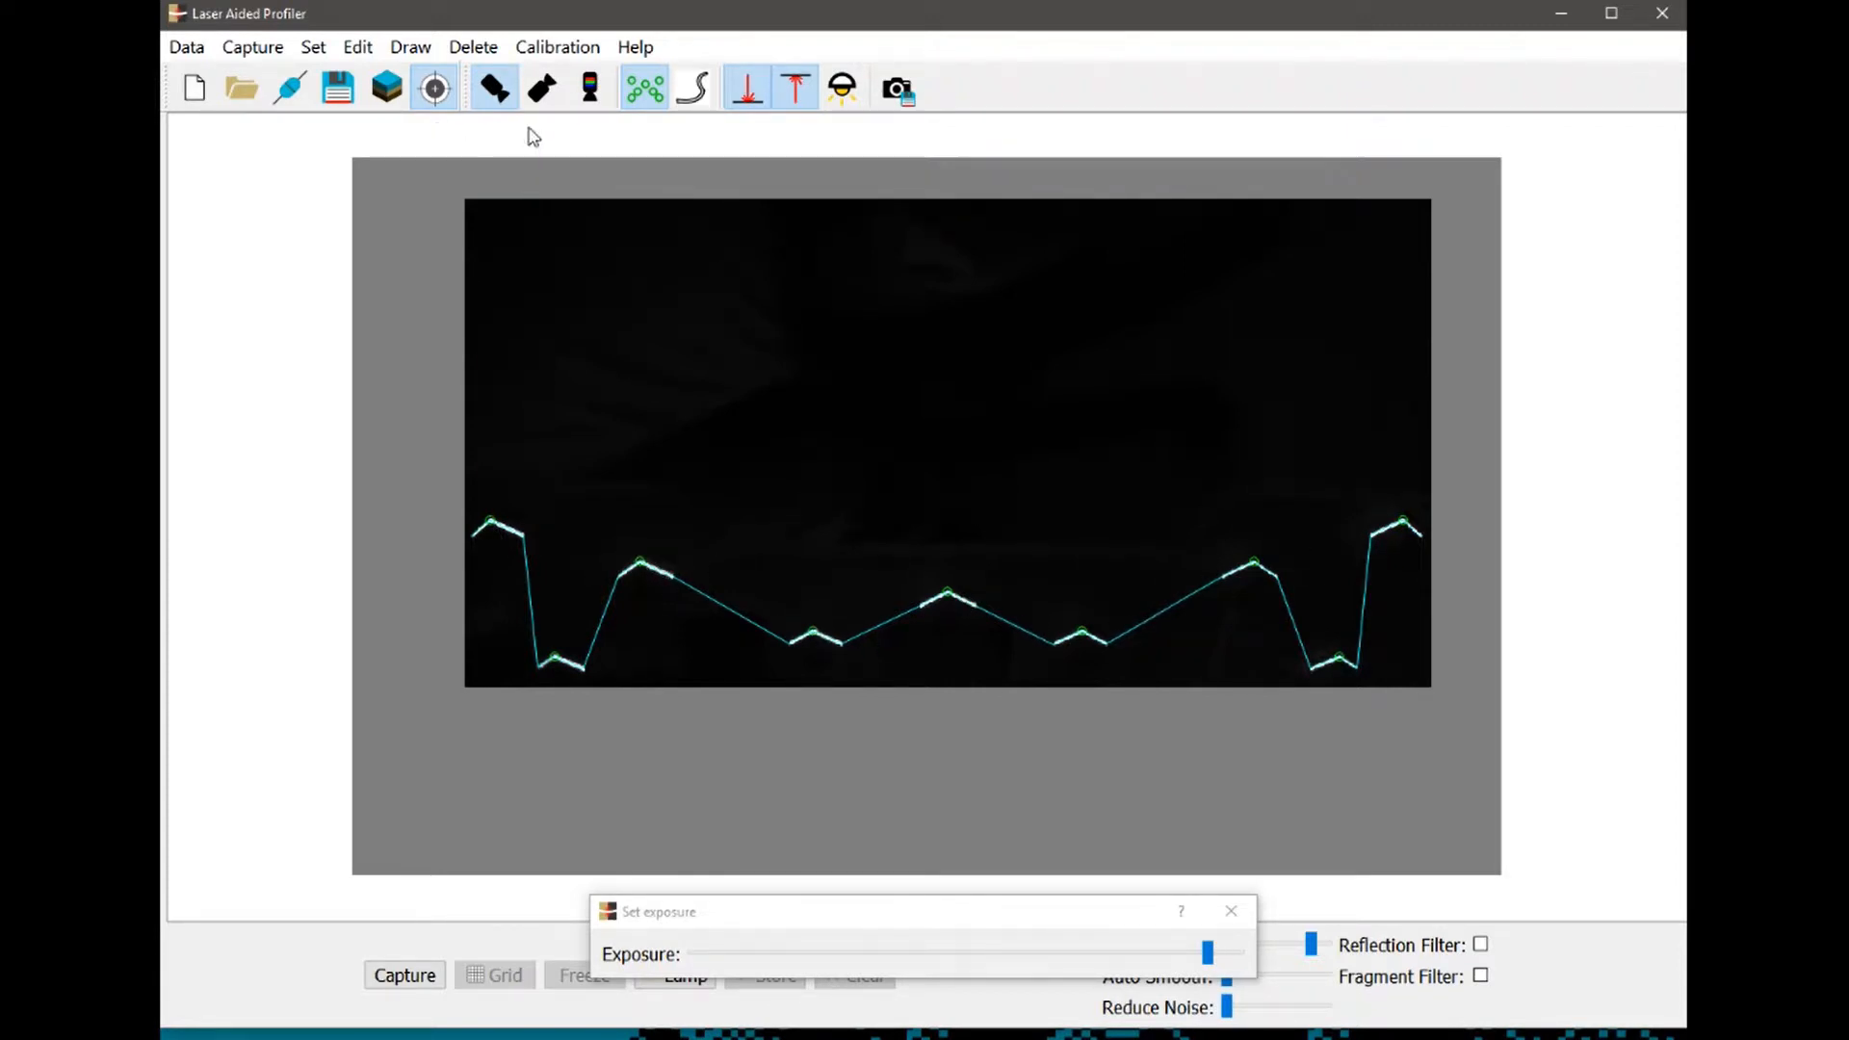
left_click(542, 88)
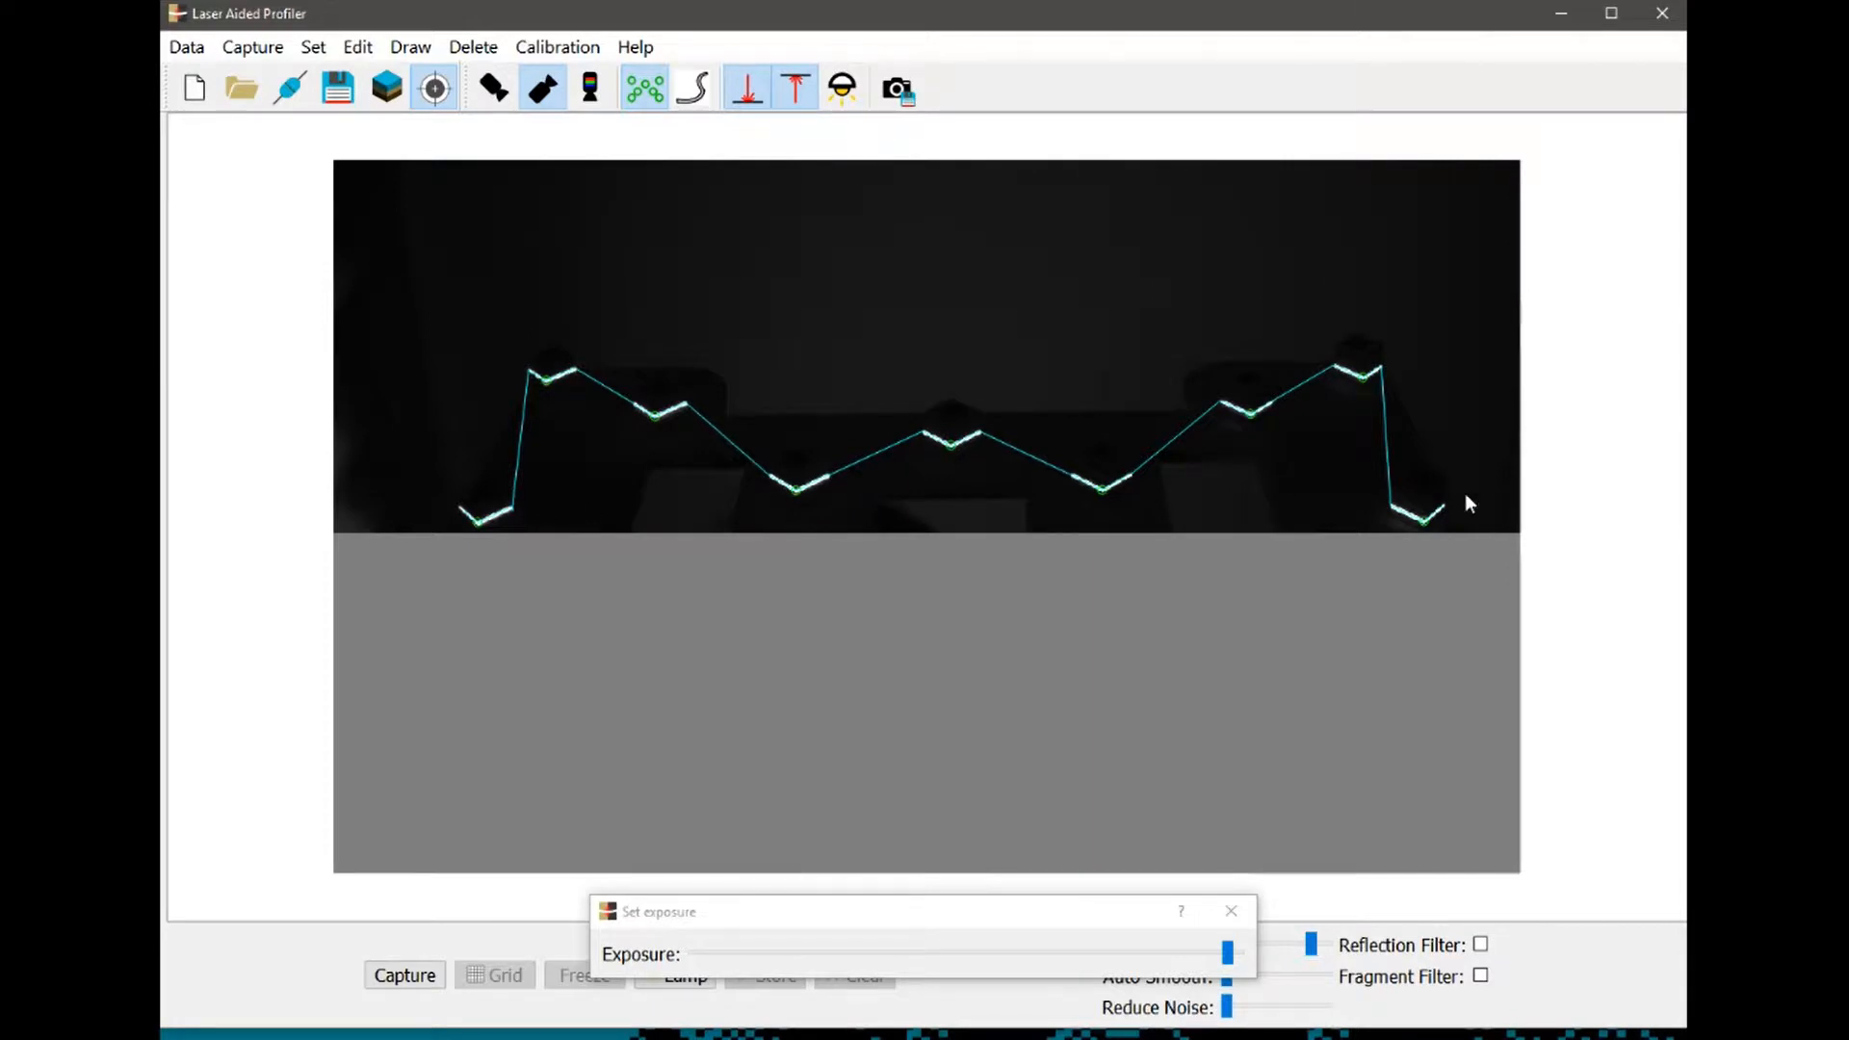
left_click_drag(1225, 954, 862, 980)
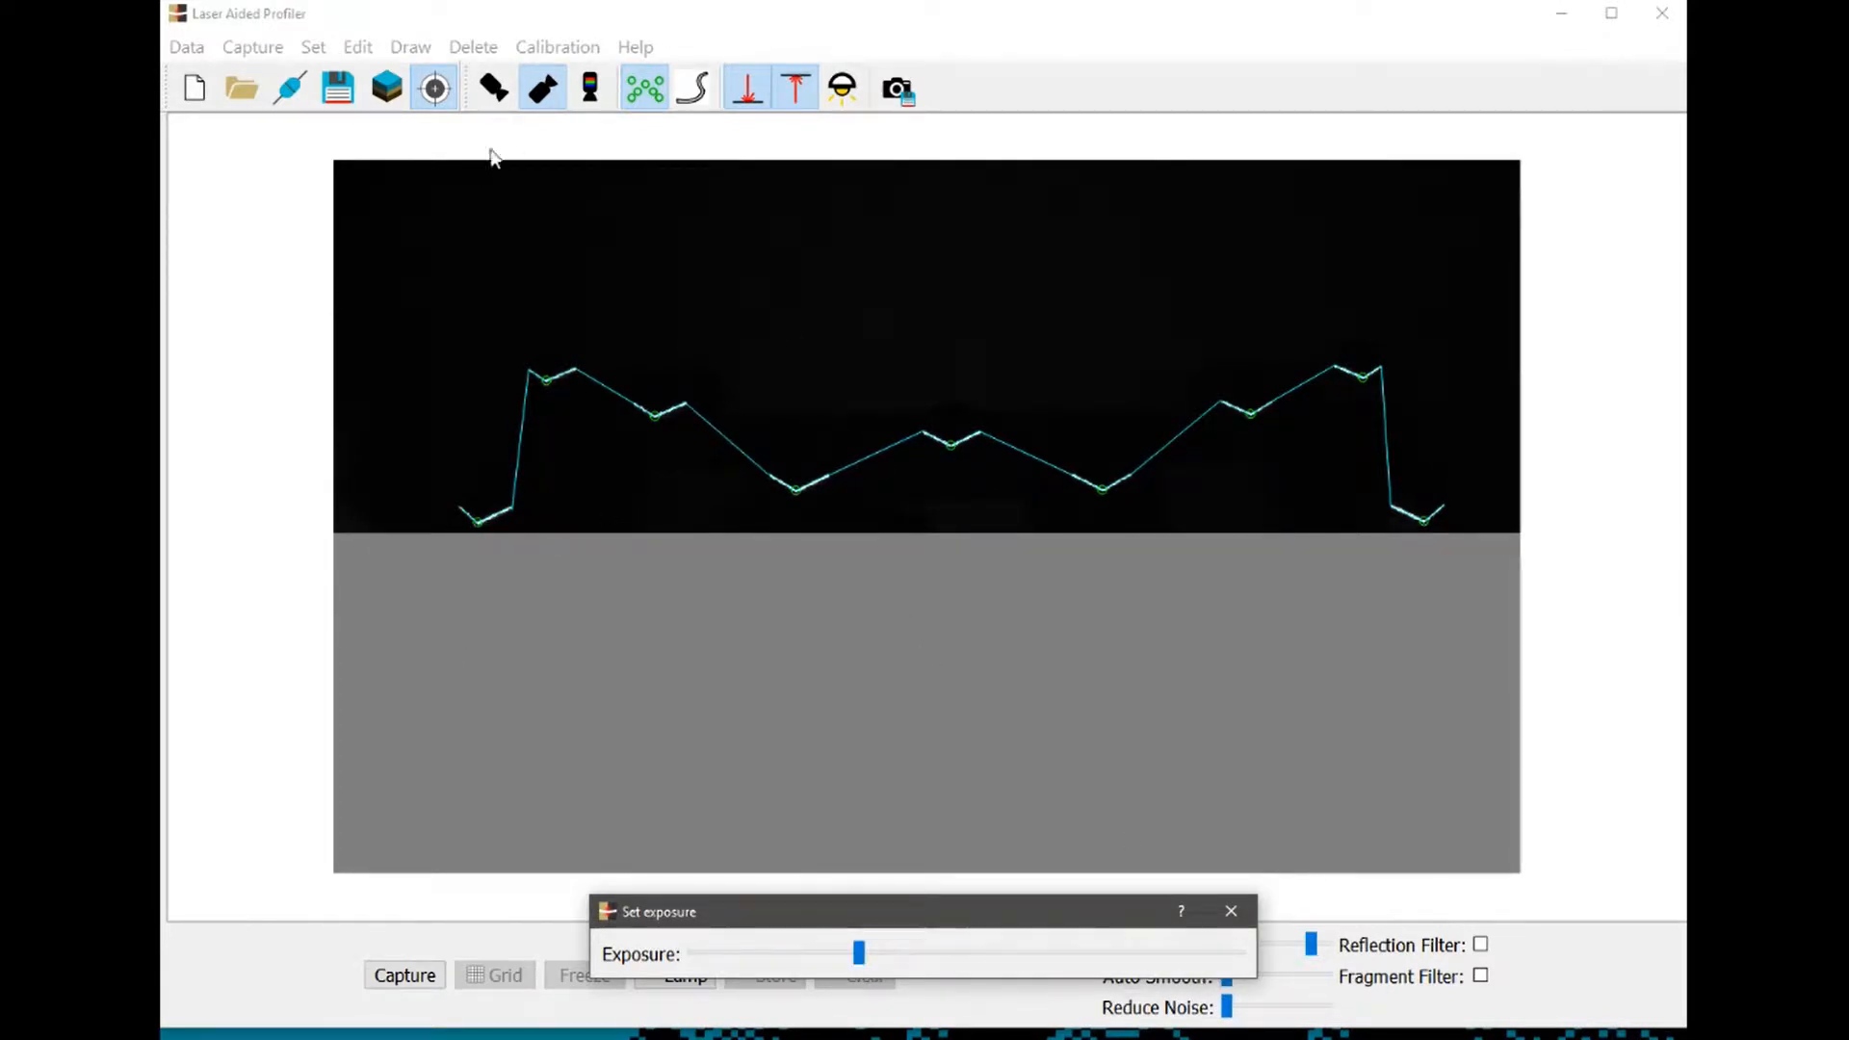
left_click(494, 88)
left_click_drag(1209, 955, 1126, 961)
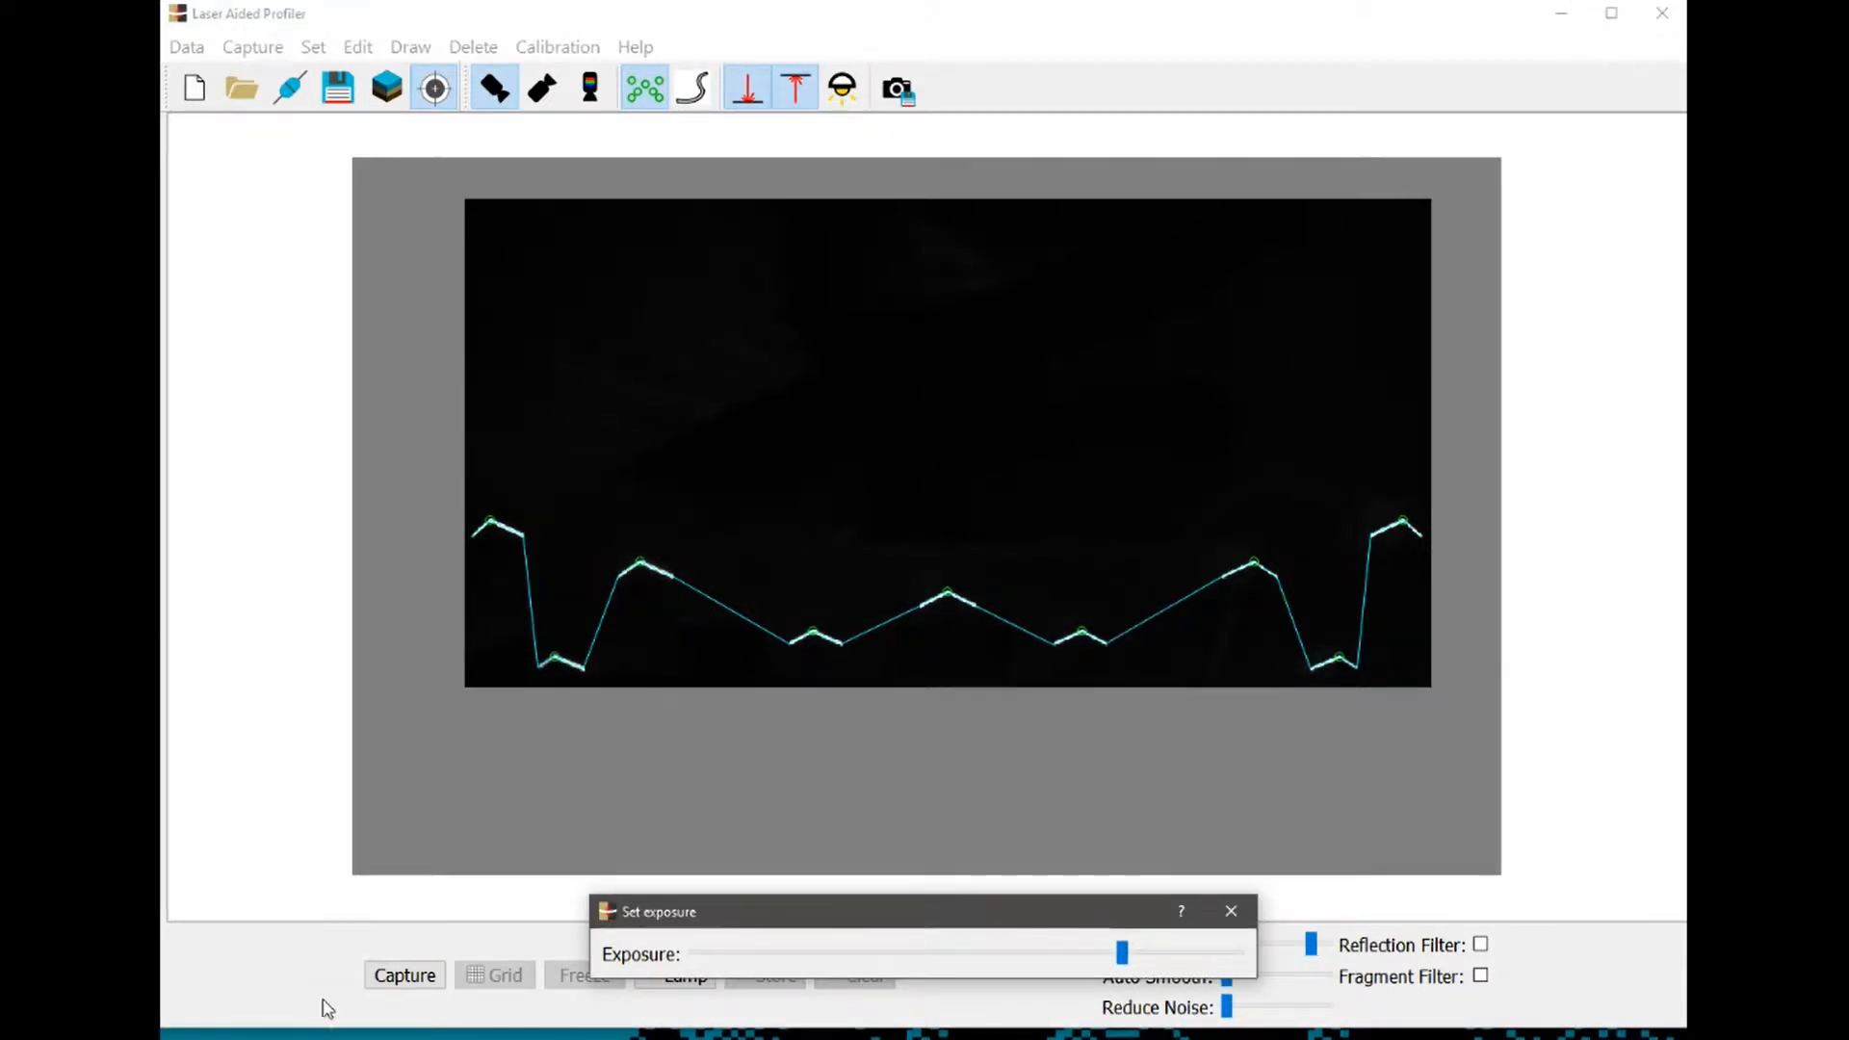
Capture the detected calibration points for the first camera and for the second camera
left_click(393, 982)
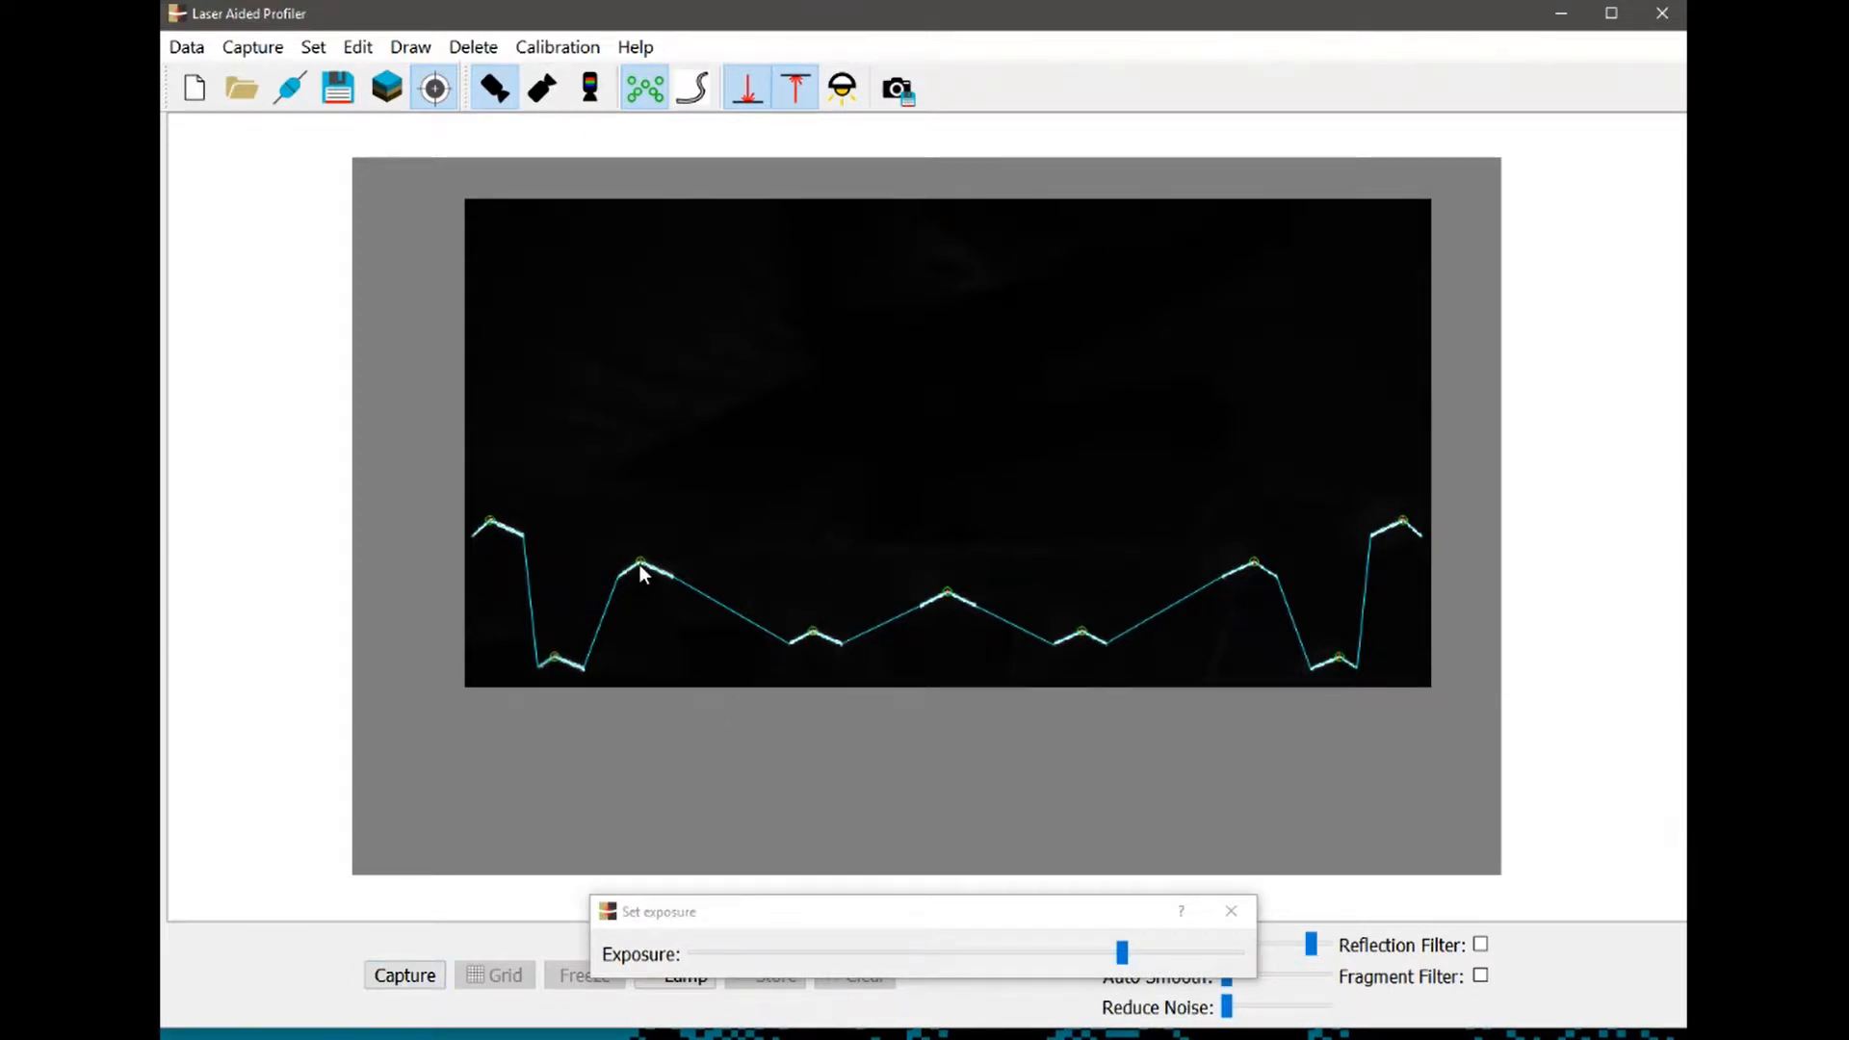
left_click(542, 88)
left_click(416, 981)
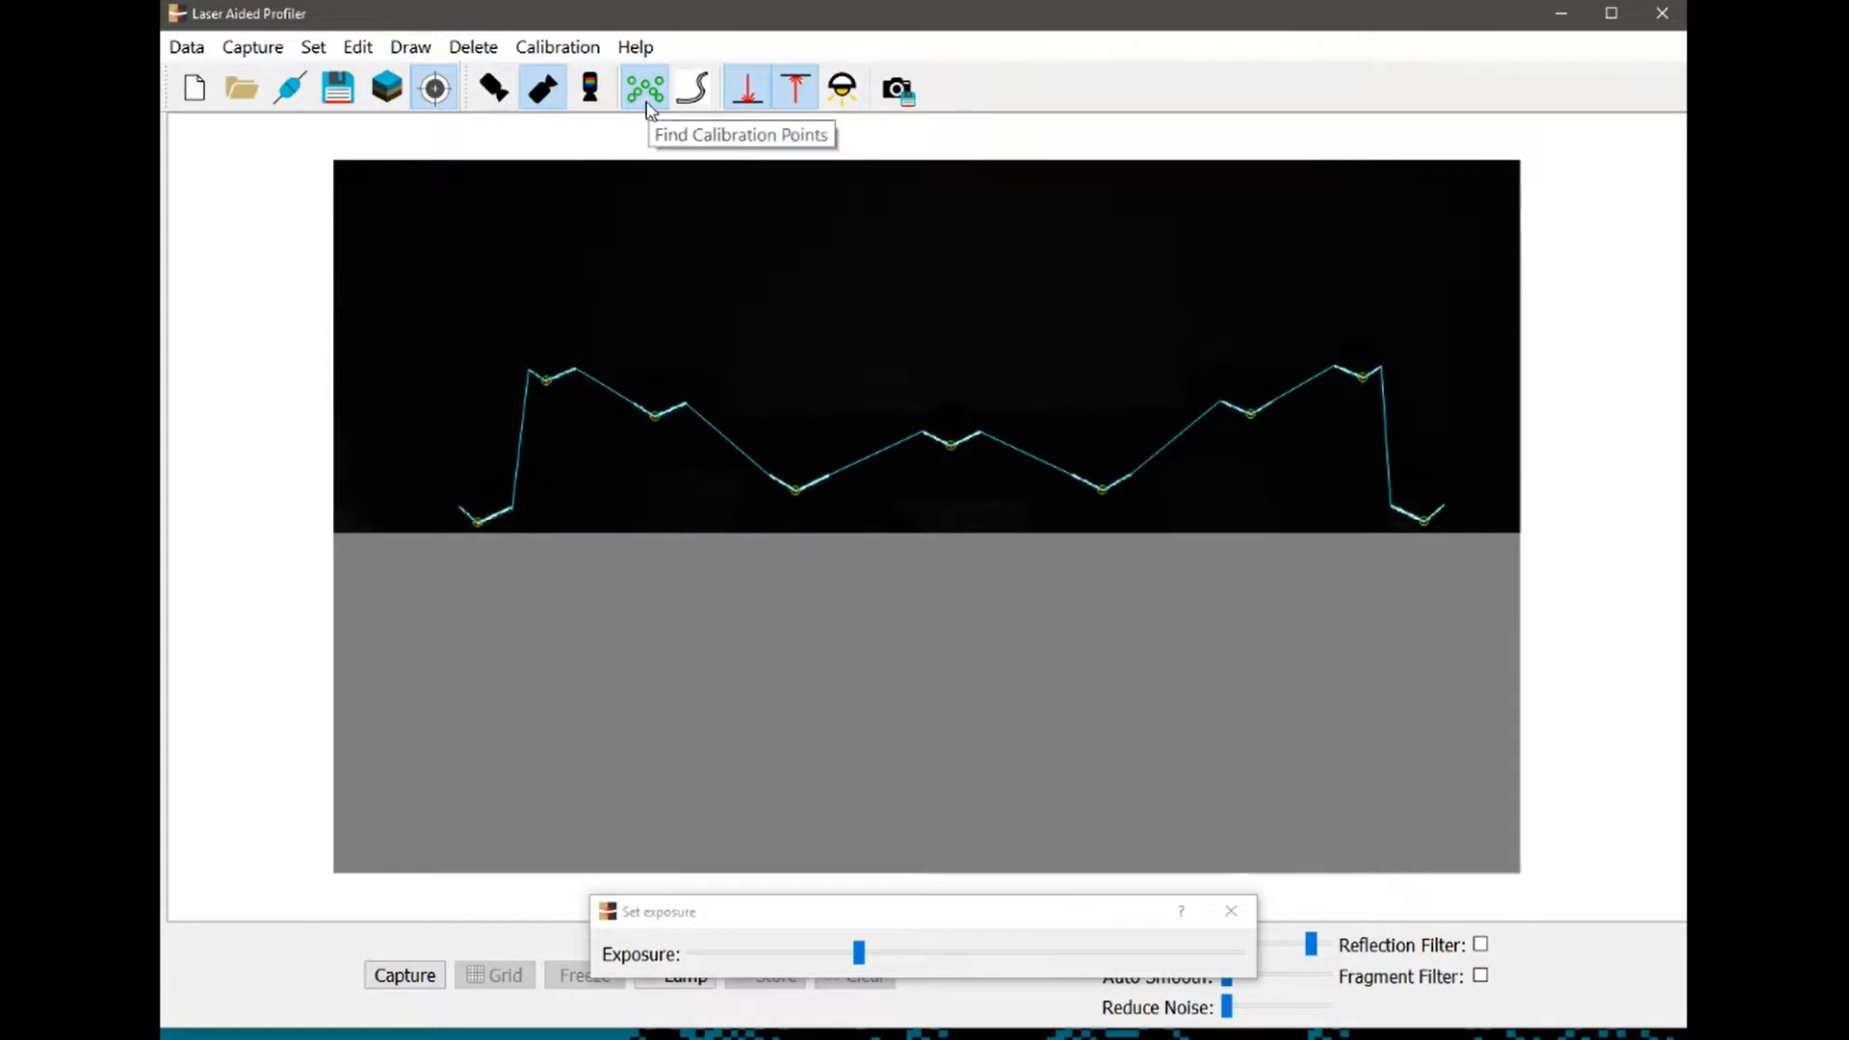
Move the exposure dialog aside and turn off calibration point detection and the lasers
left_click_drag(1025, 920, 653, 922)
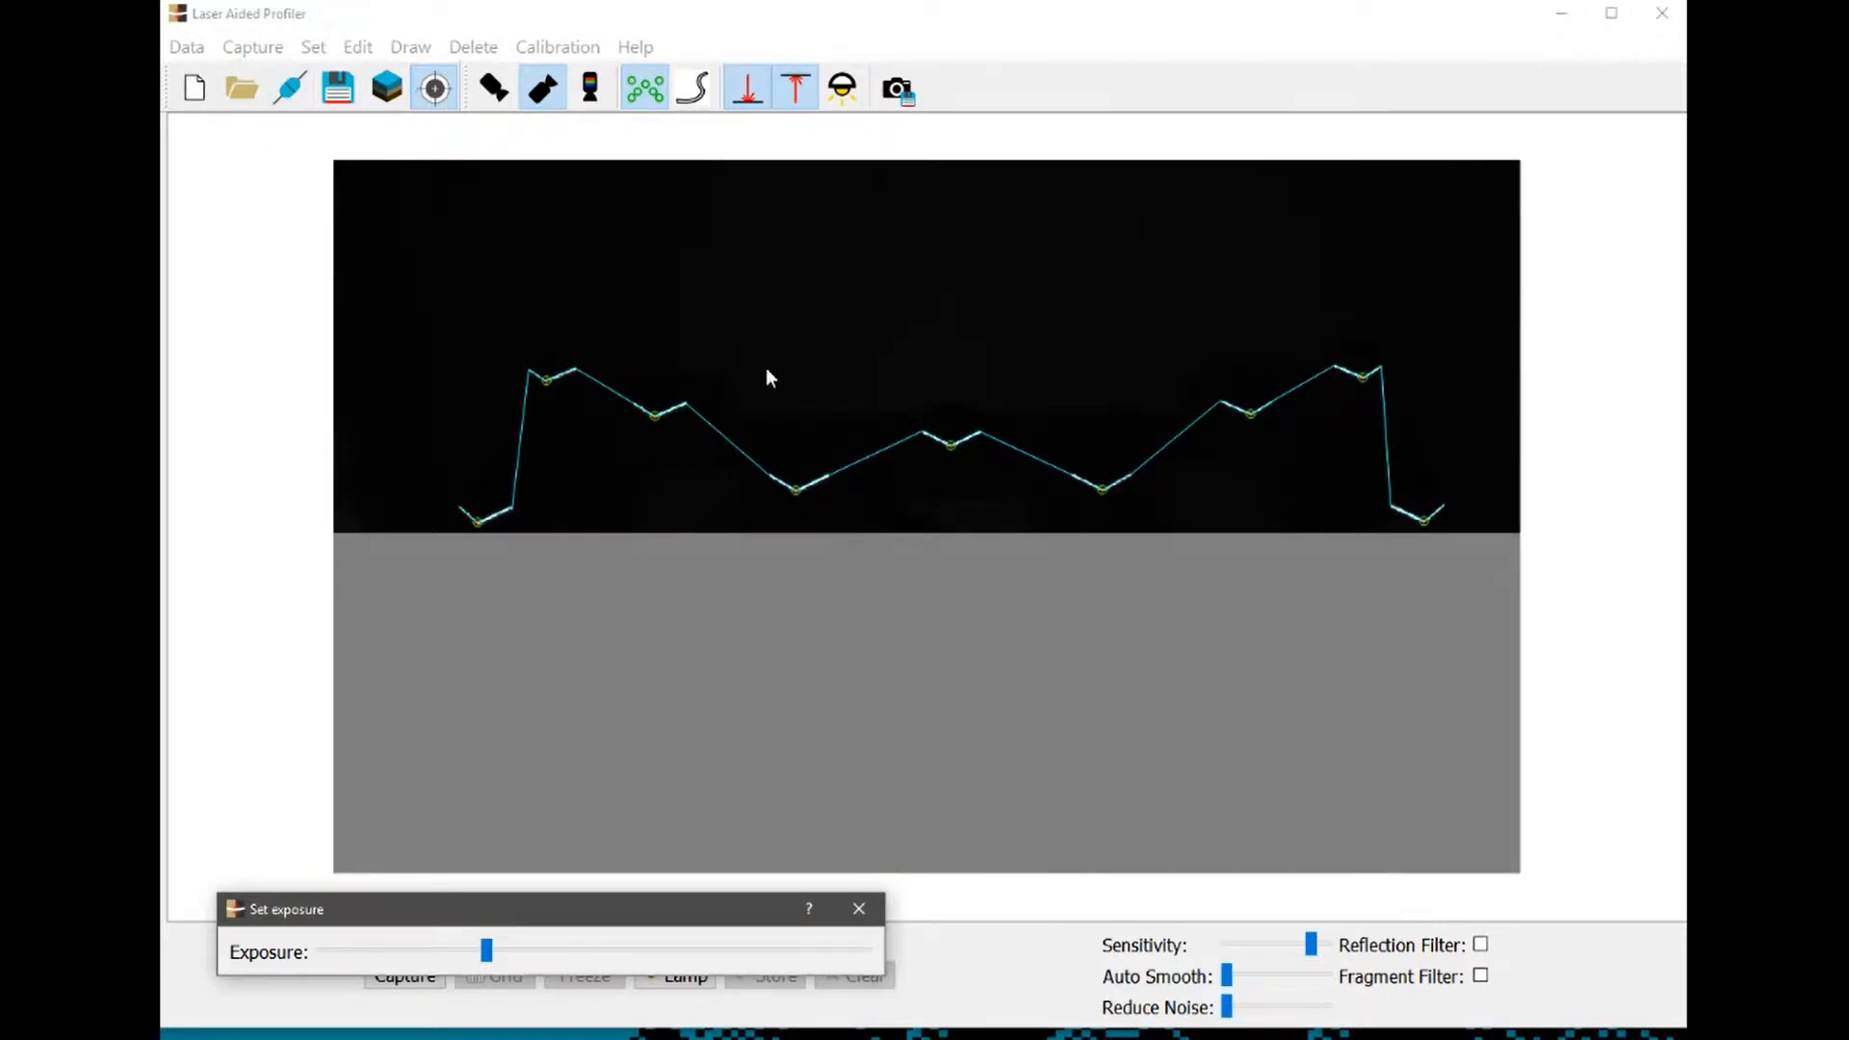
left_click(643, 87)
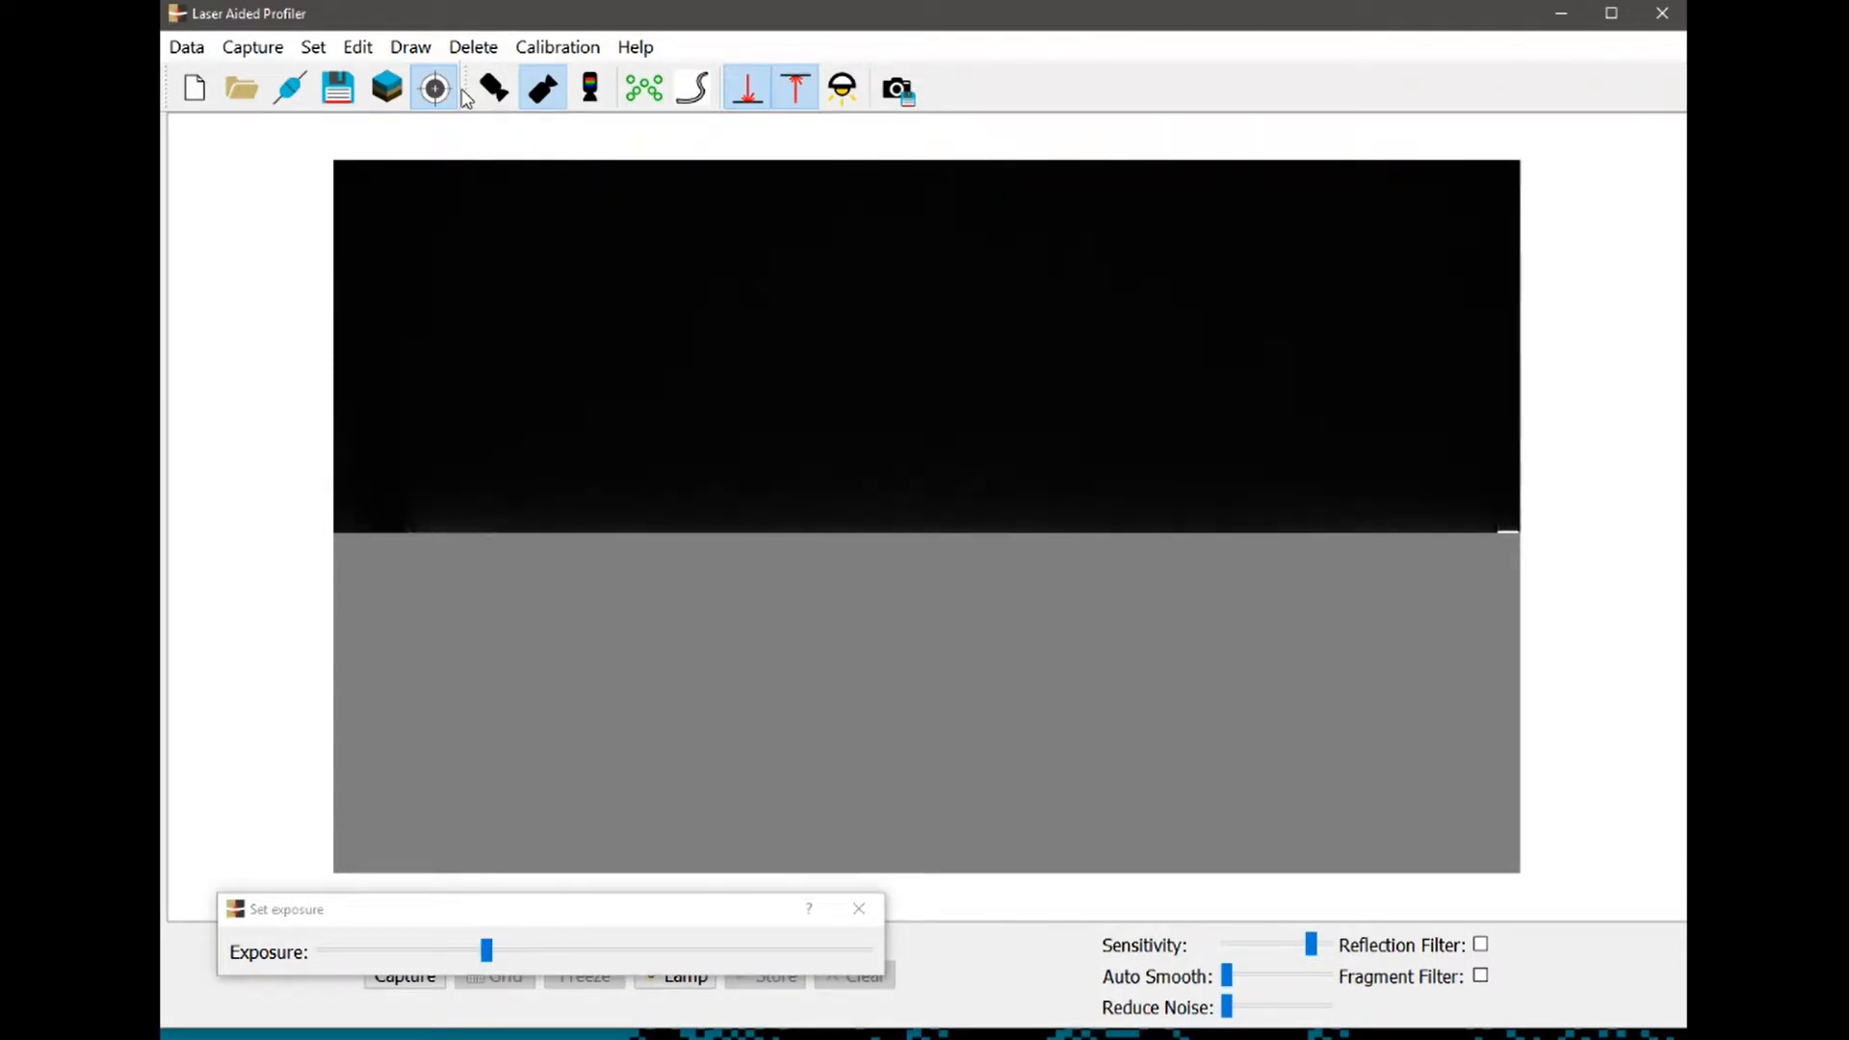
left_click(794, 92)
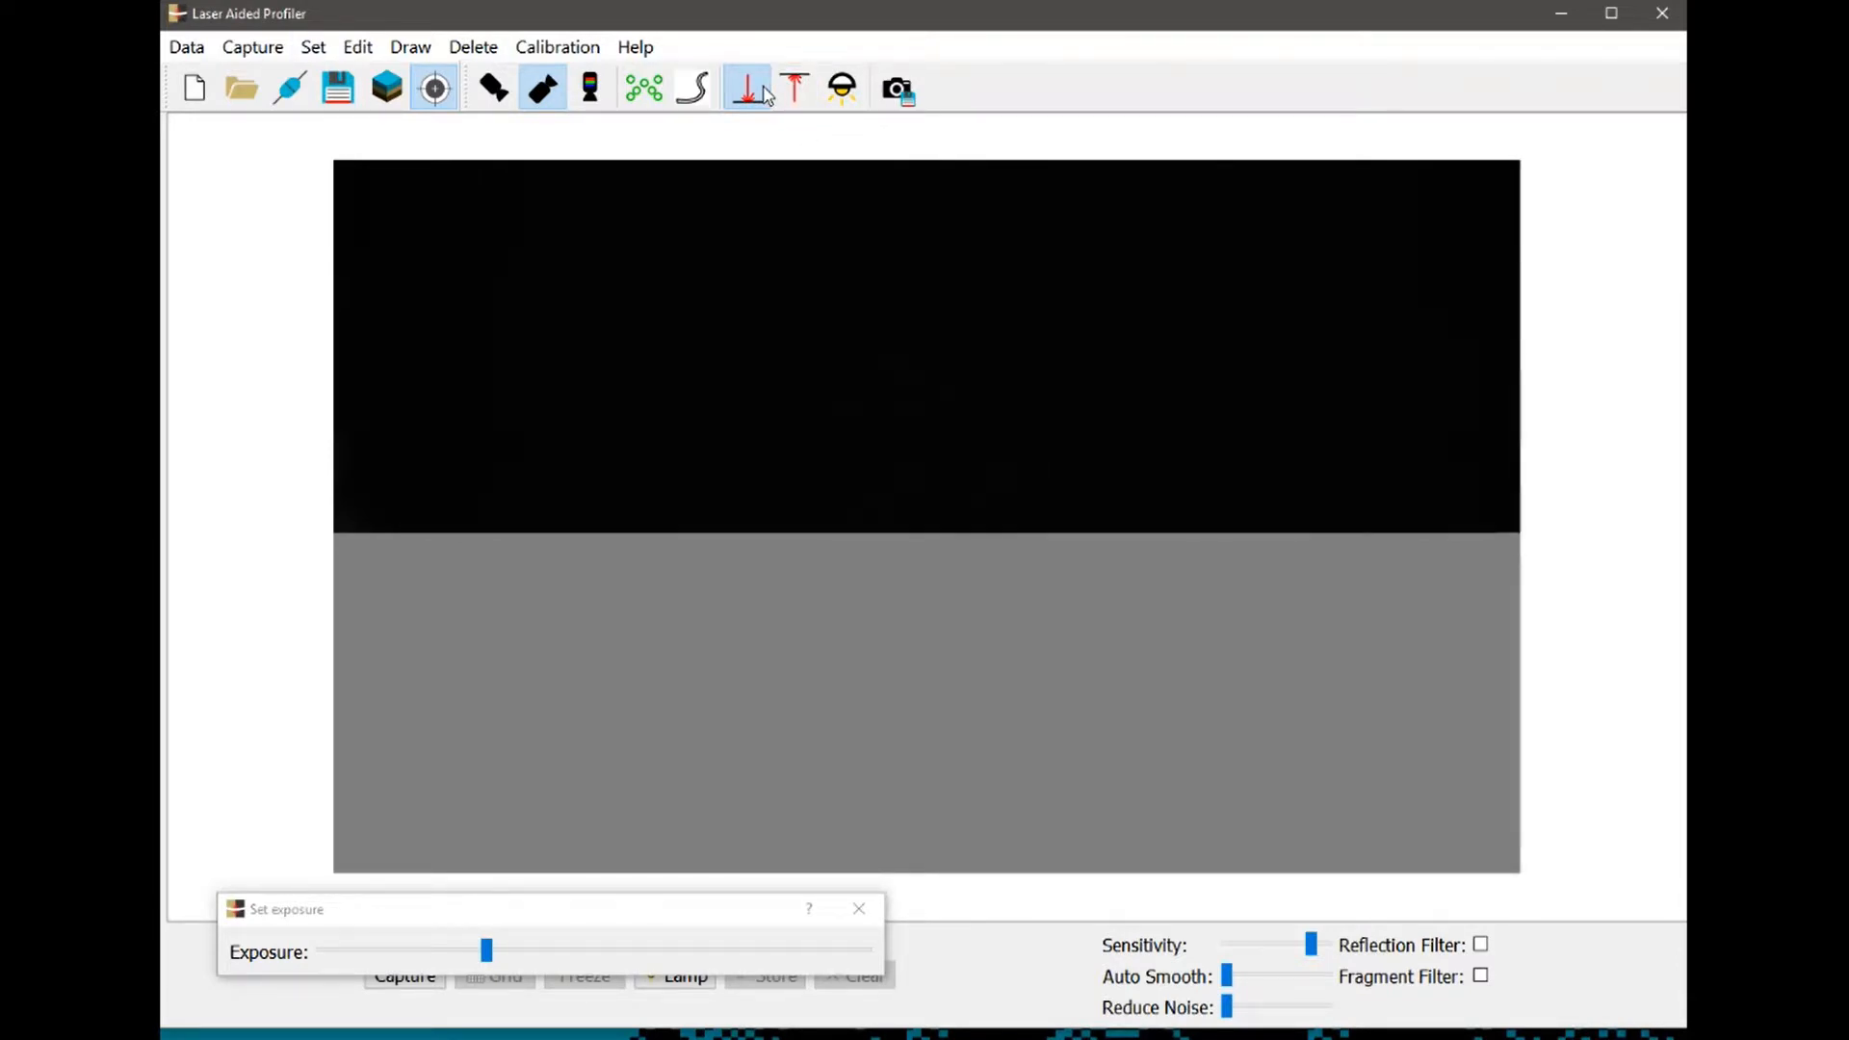
Show the colour camera's view, lower its exposure with the lamp lit, and switch the lamp off
left_click(591, 92)
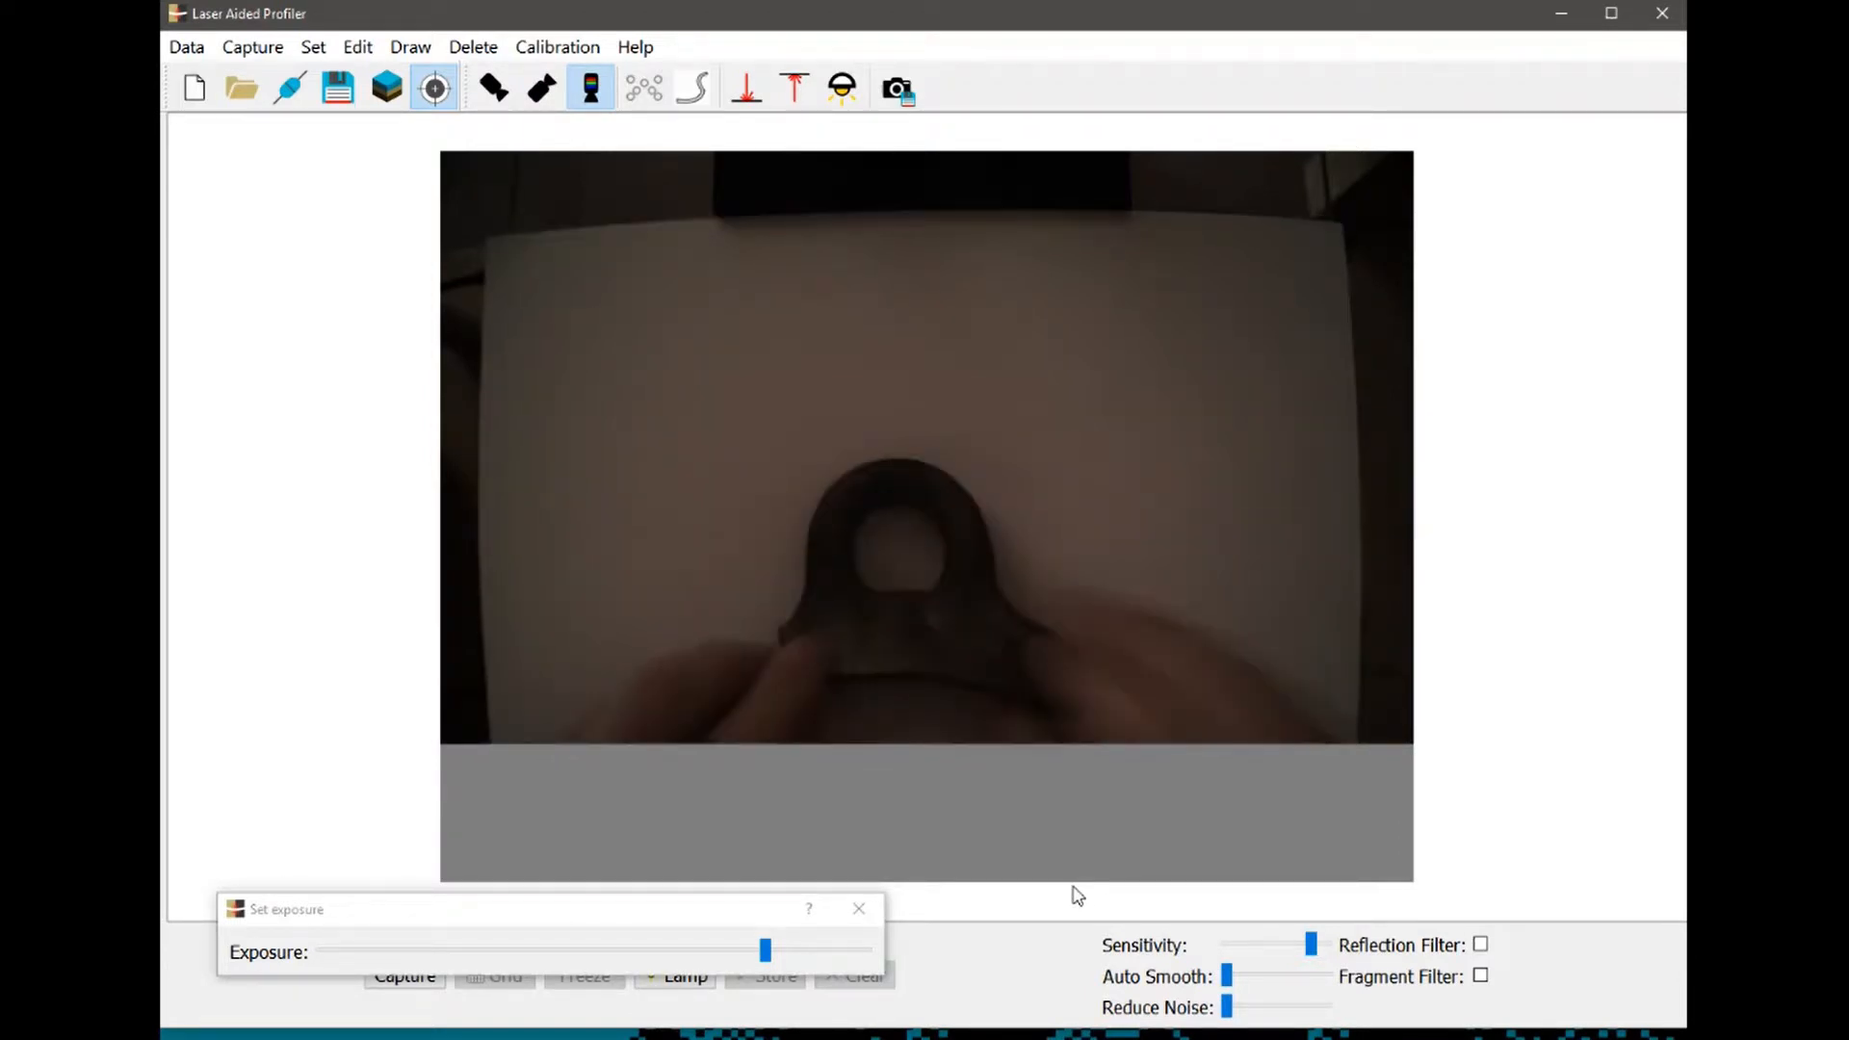
left_click(842, 88)
left_click_drag(766, 951, 448, 945)
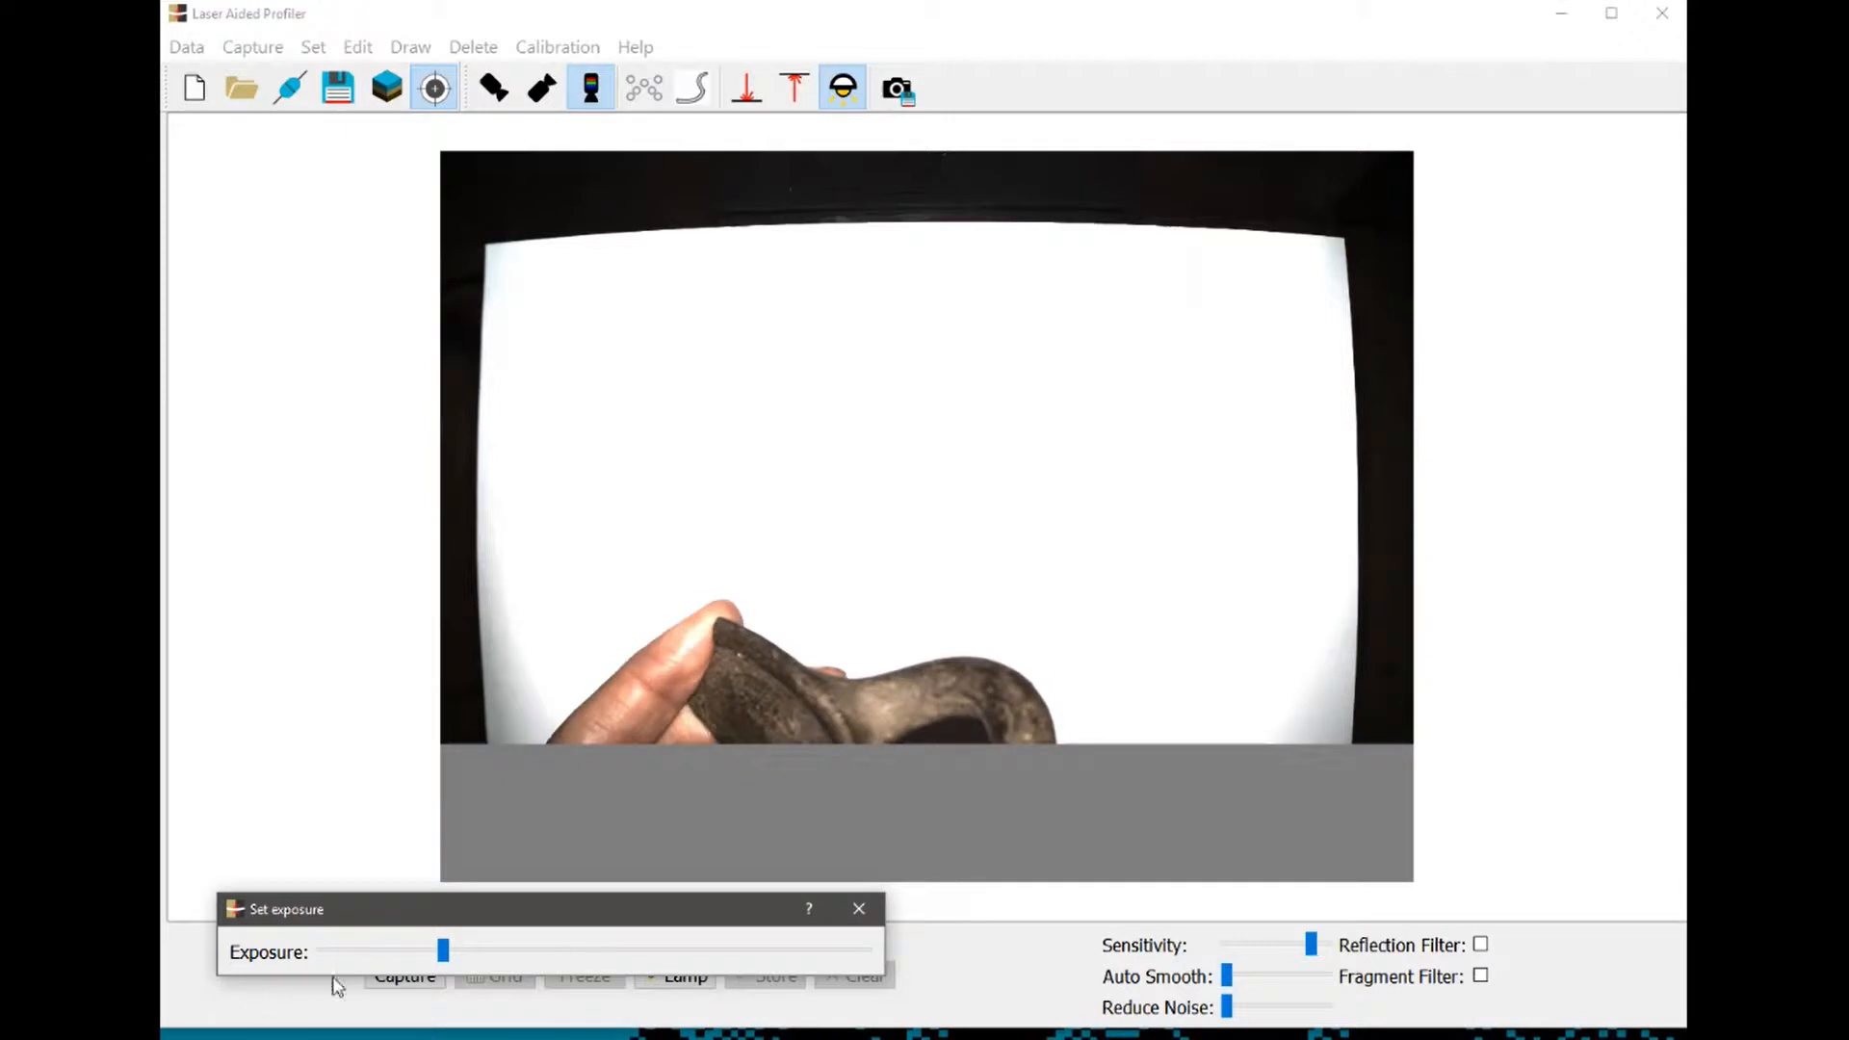
left_click(845, 93)
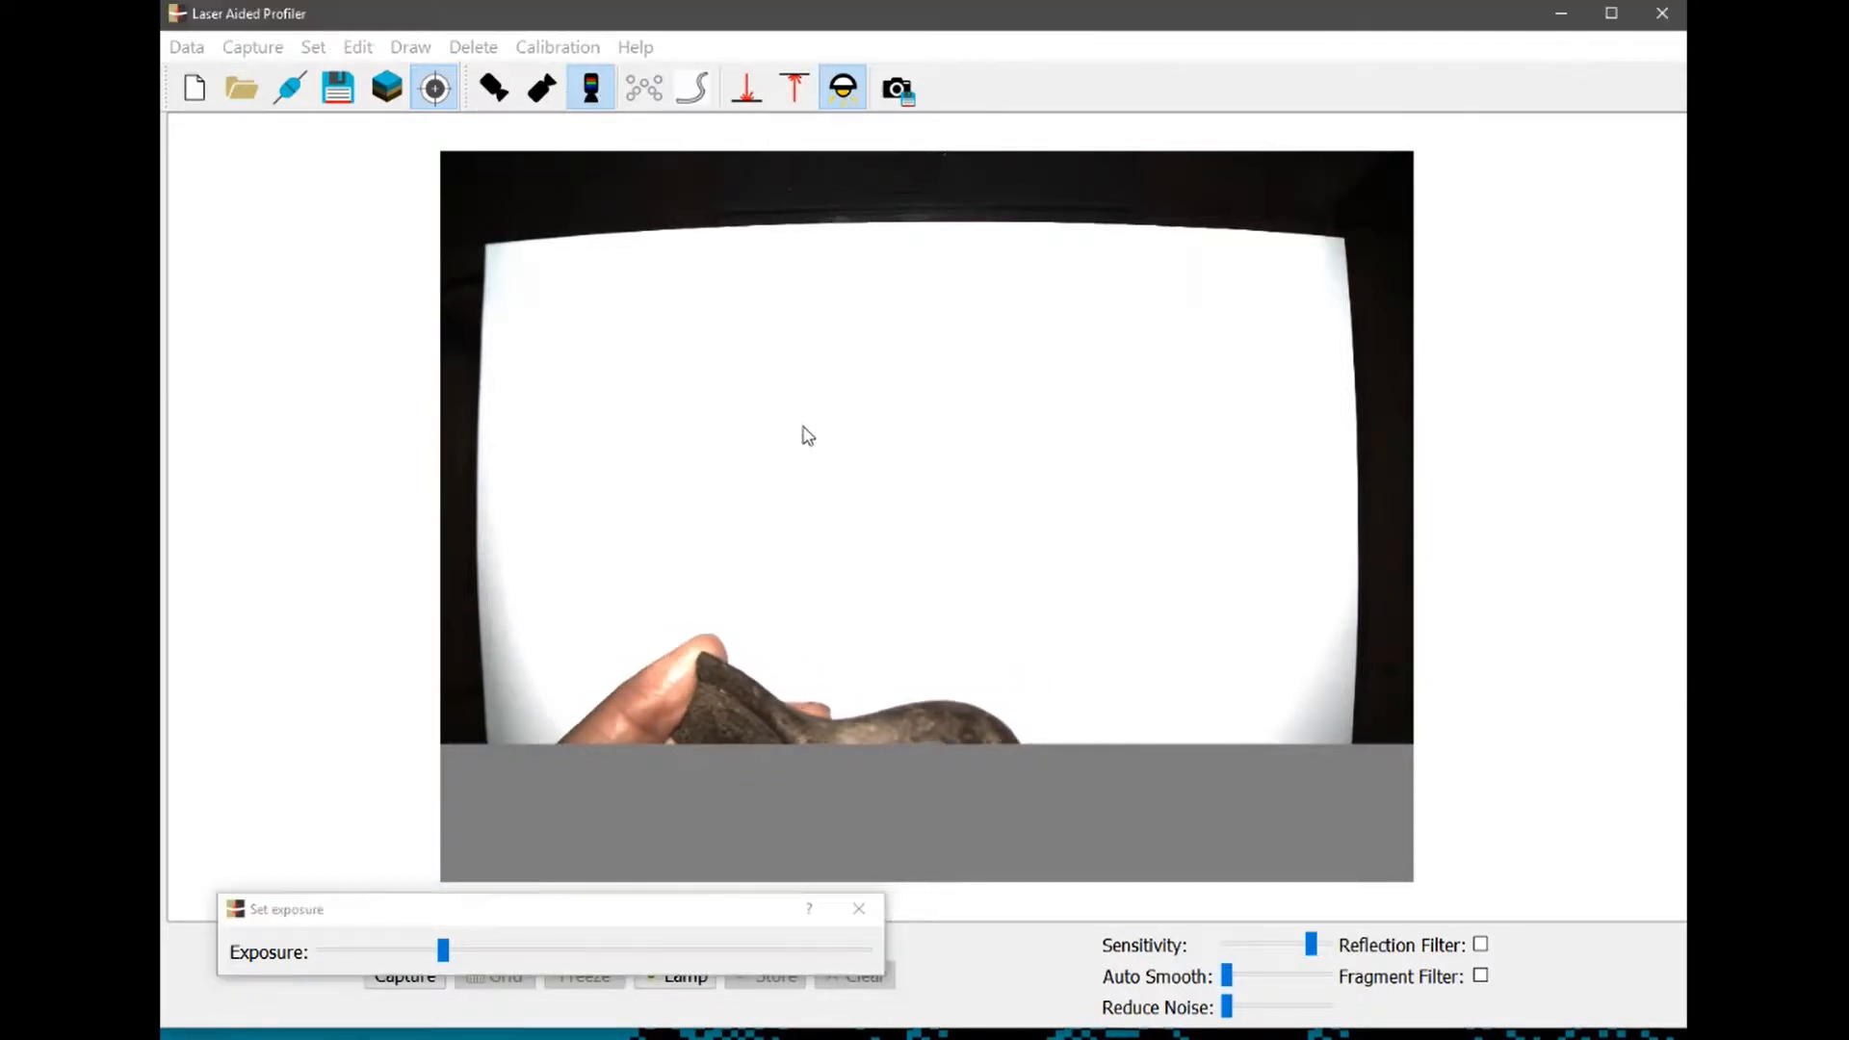
Return to the first profile camera with both lasers on and preview the sherd's extracted profile
left_click(517, 98)
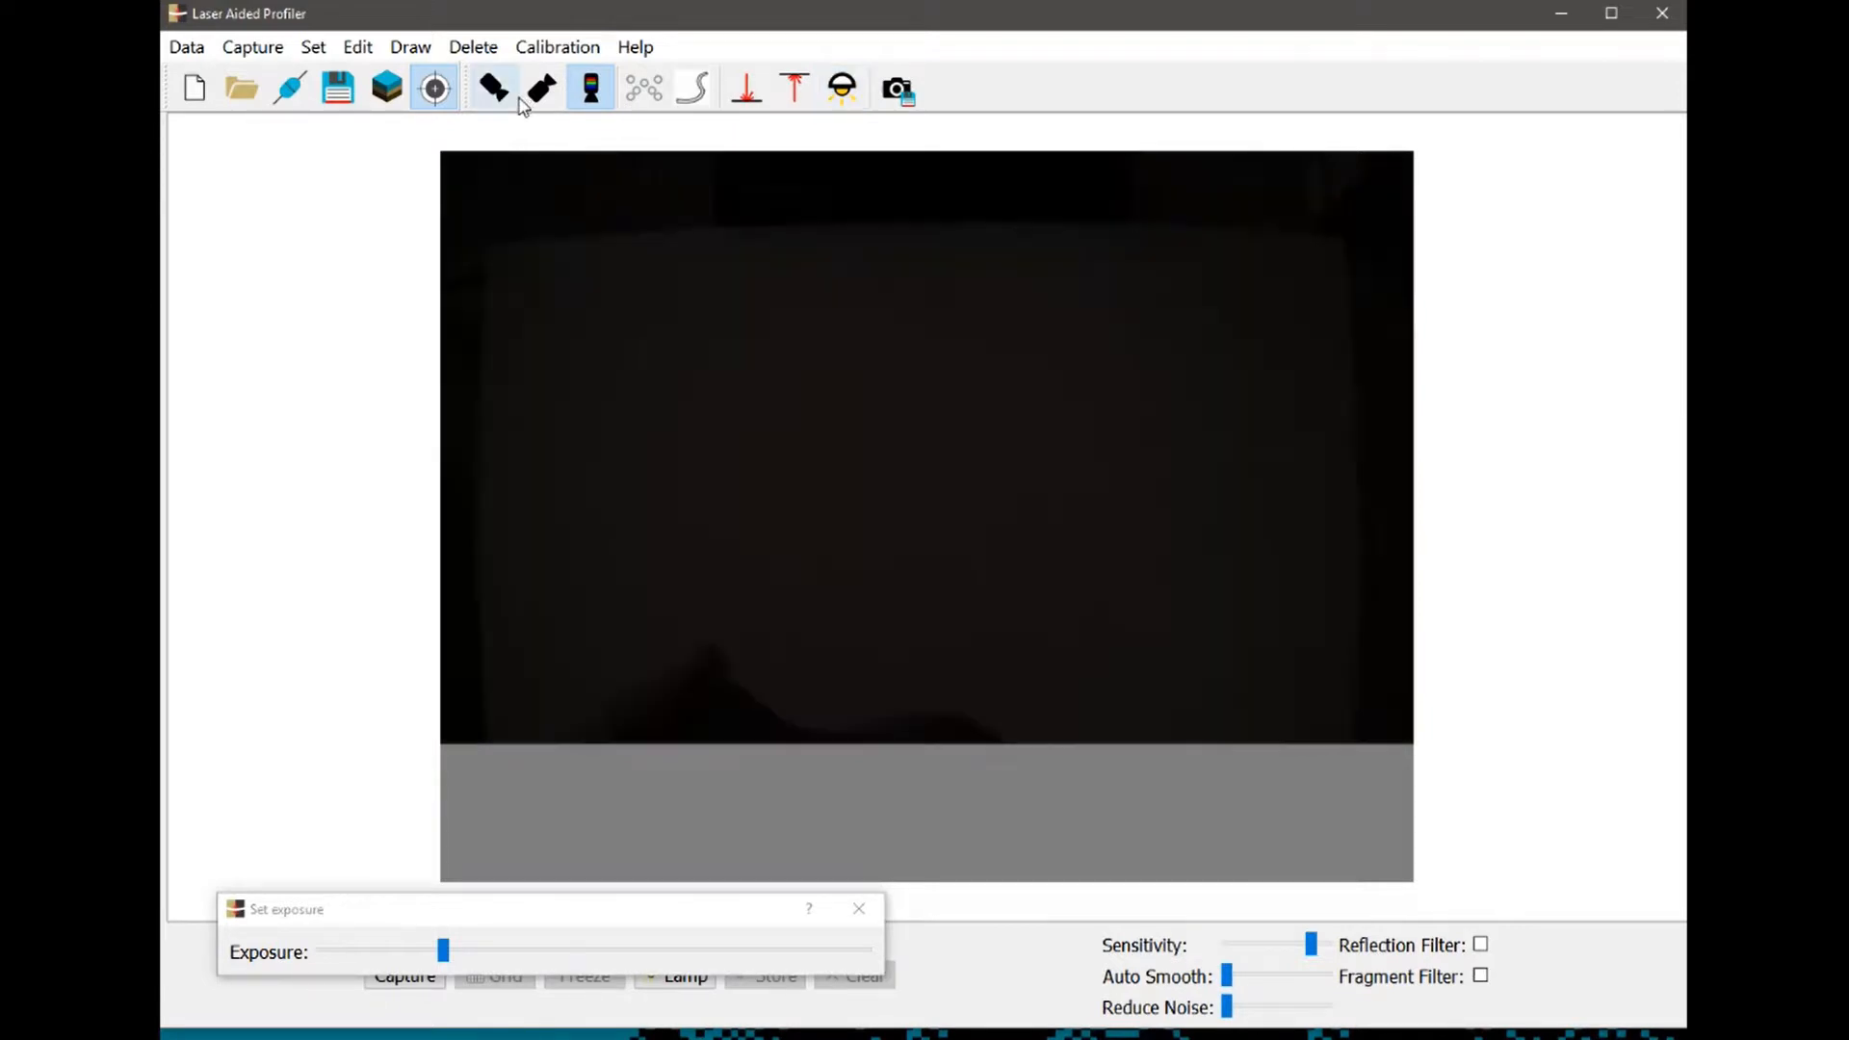
left_click(708, 86)
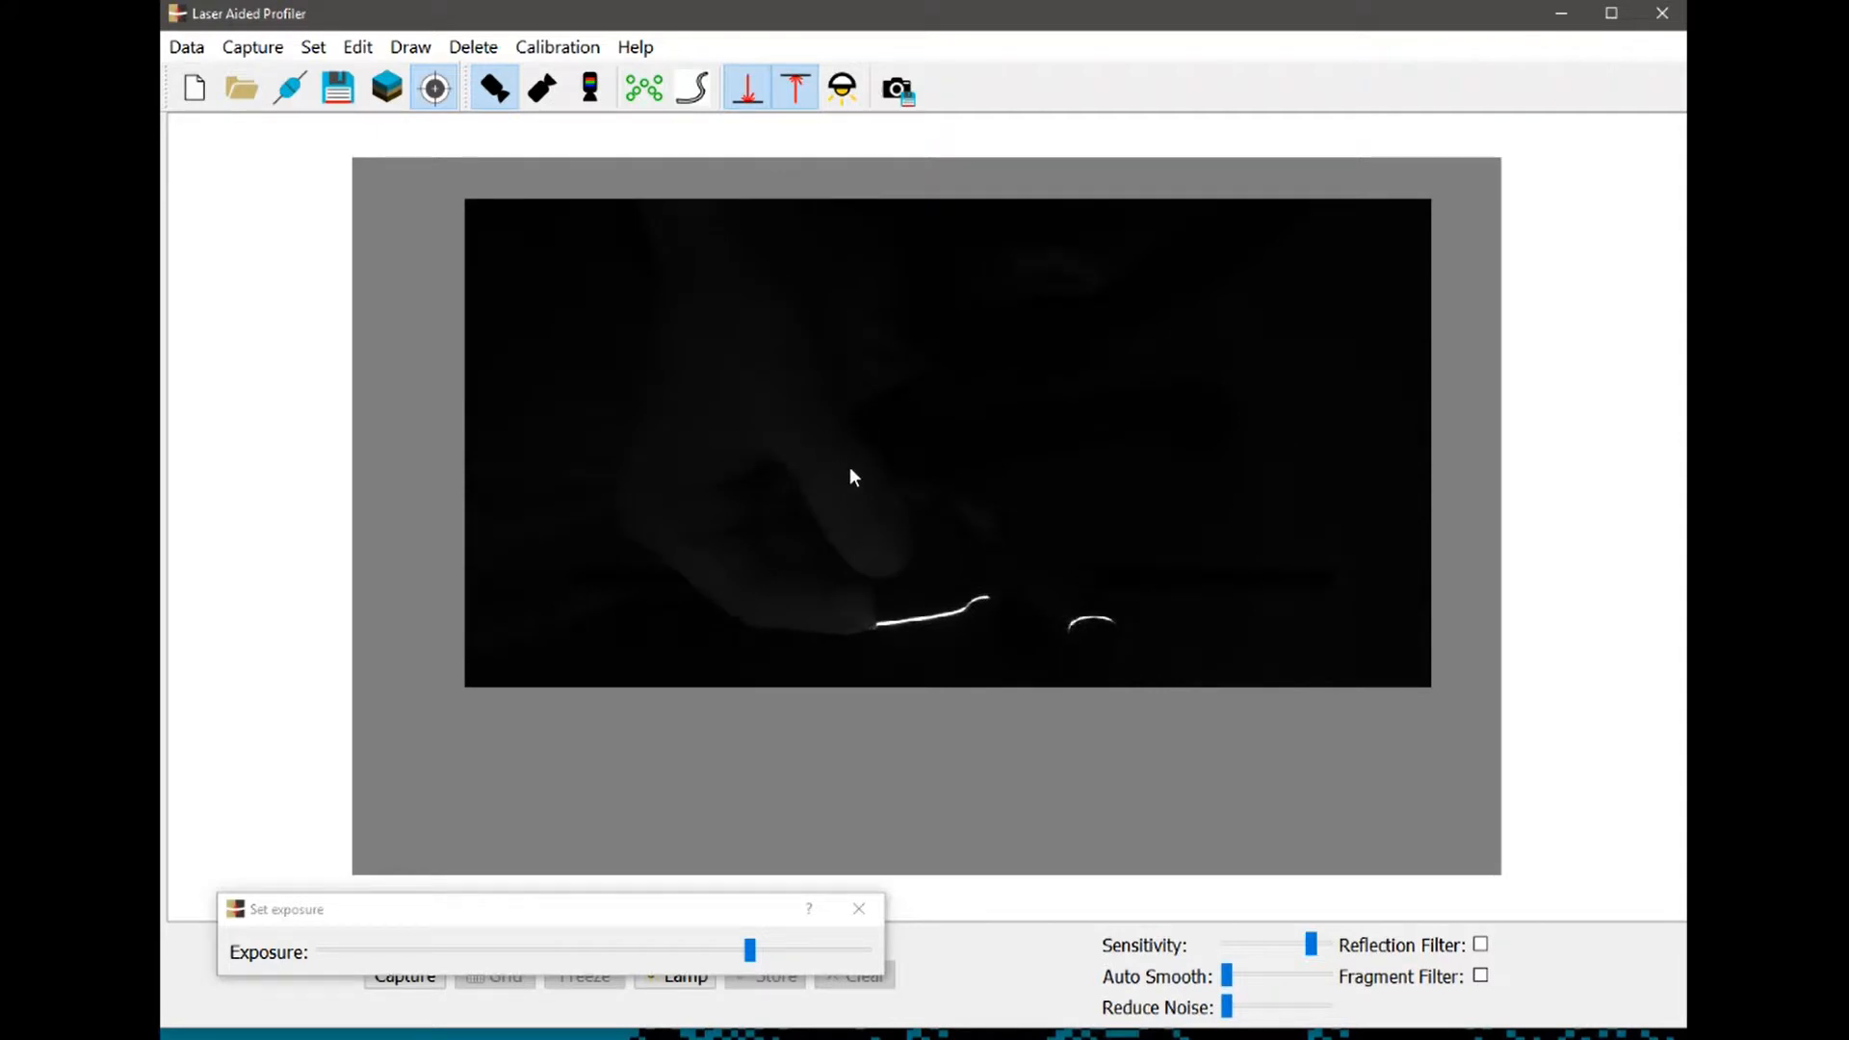
left_click(694, 94)
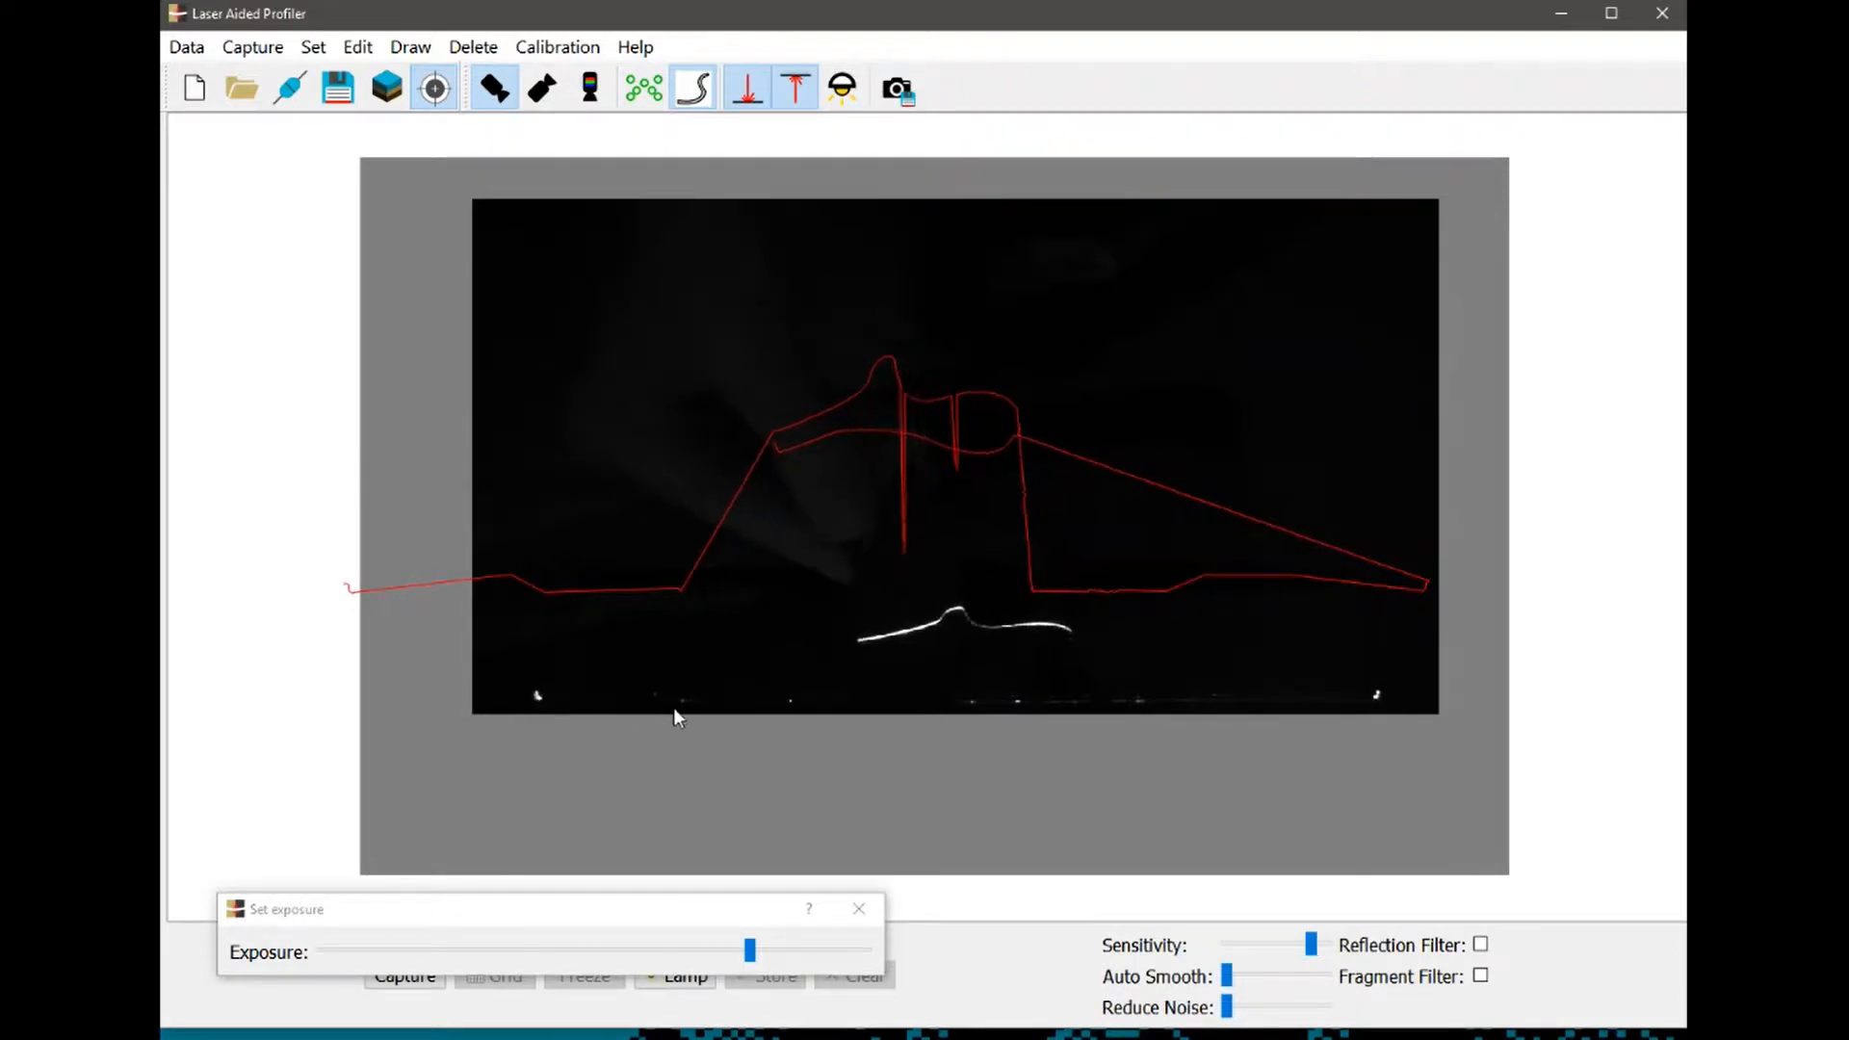
Try the Fragment Filter on and off, and raise the first camera's lower mask to exclude the base reflections from the profile
left_click(1481, 977)
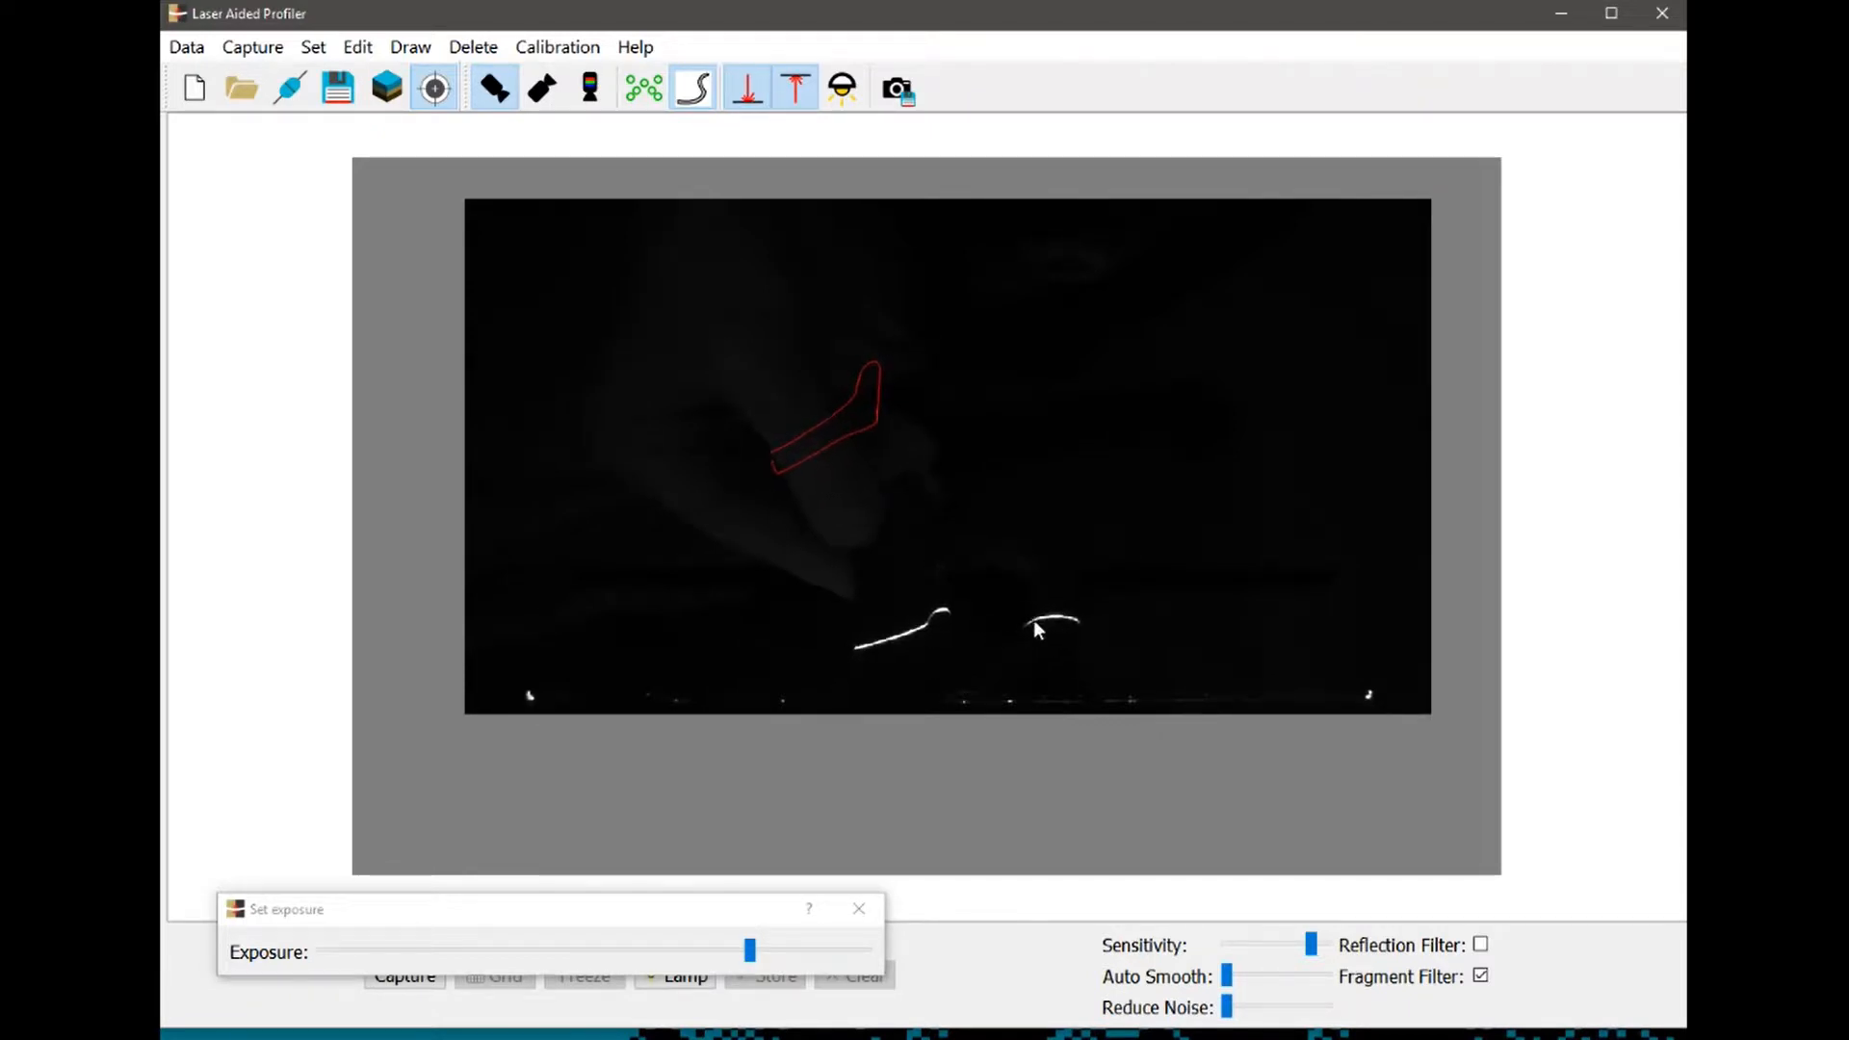
left_click(1480, 976)
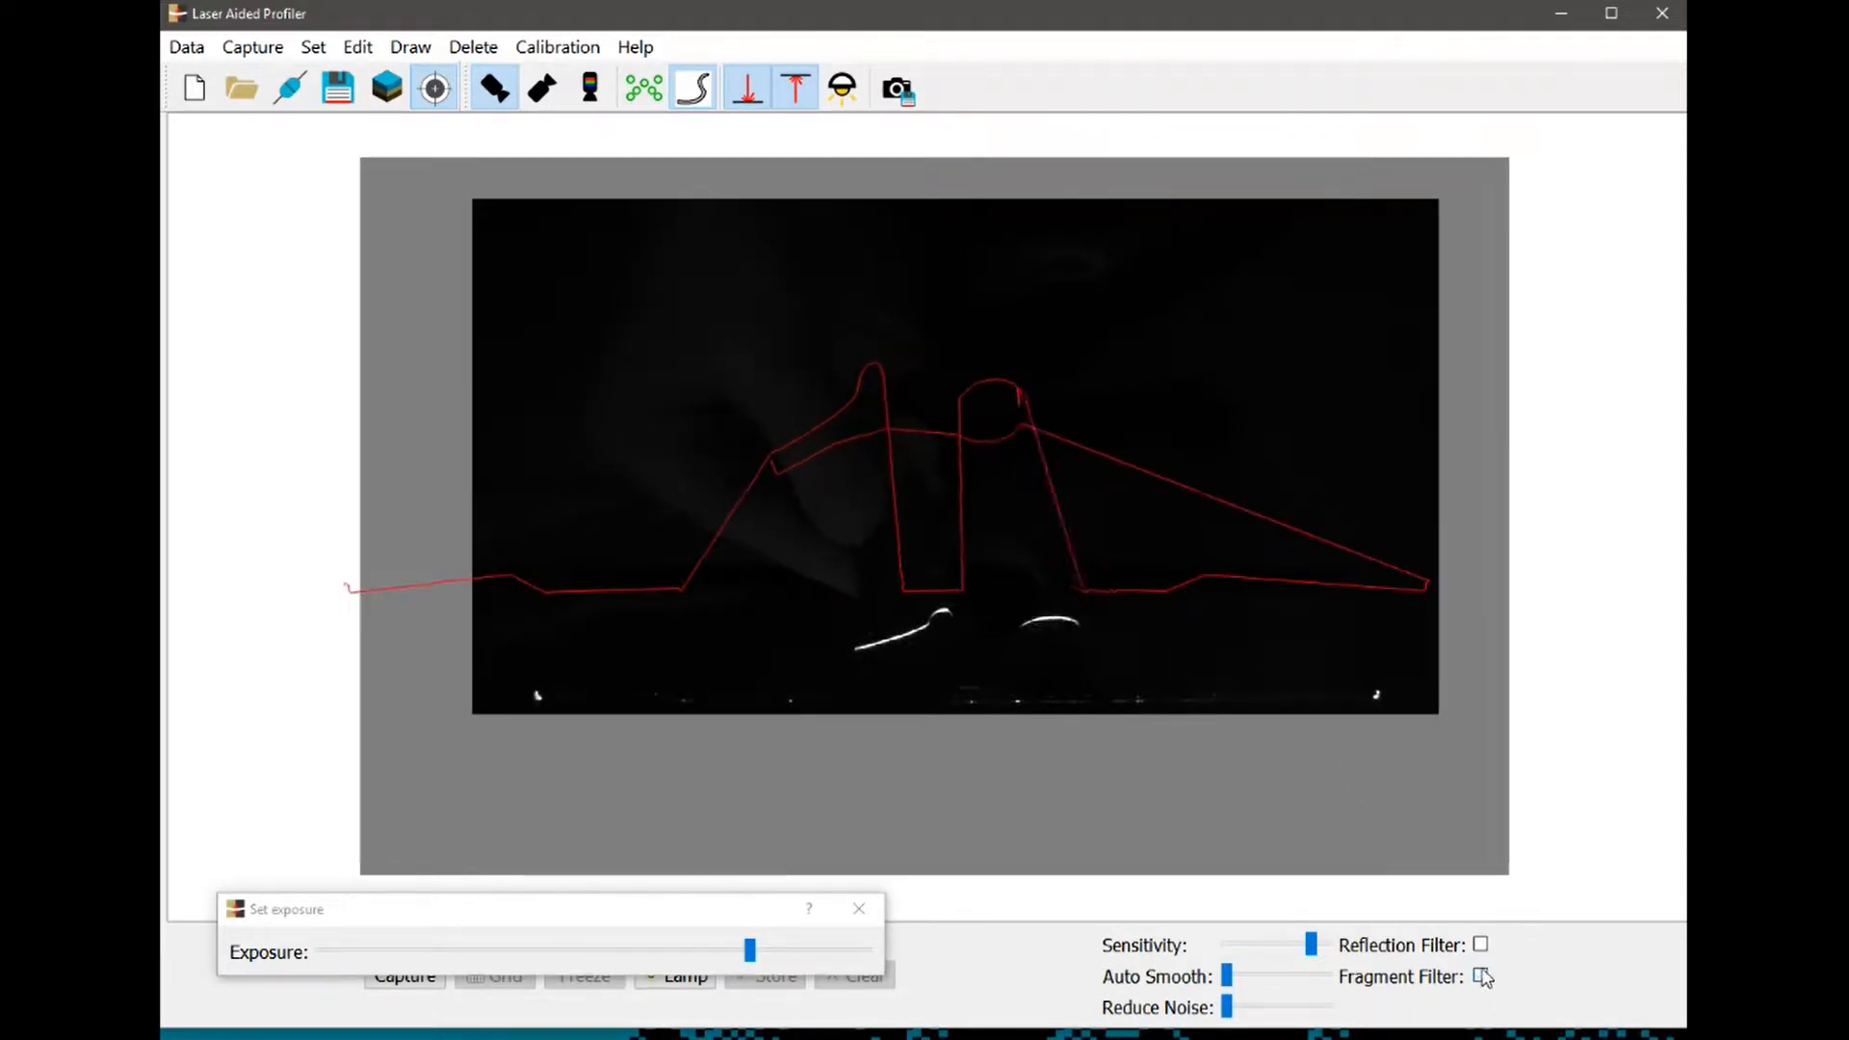
left_click_drag(1025, 717, 1031, 683)
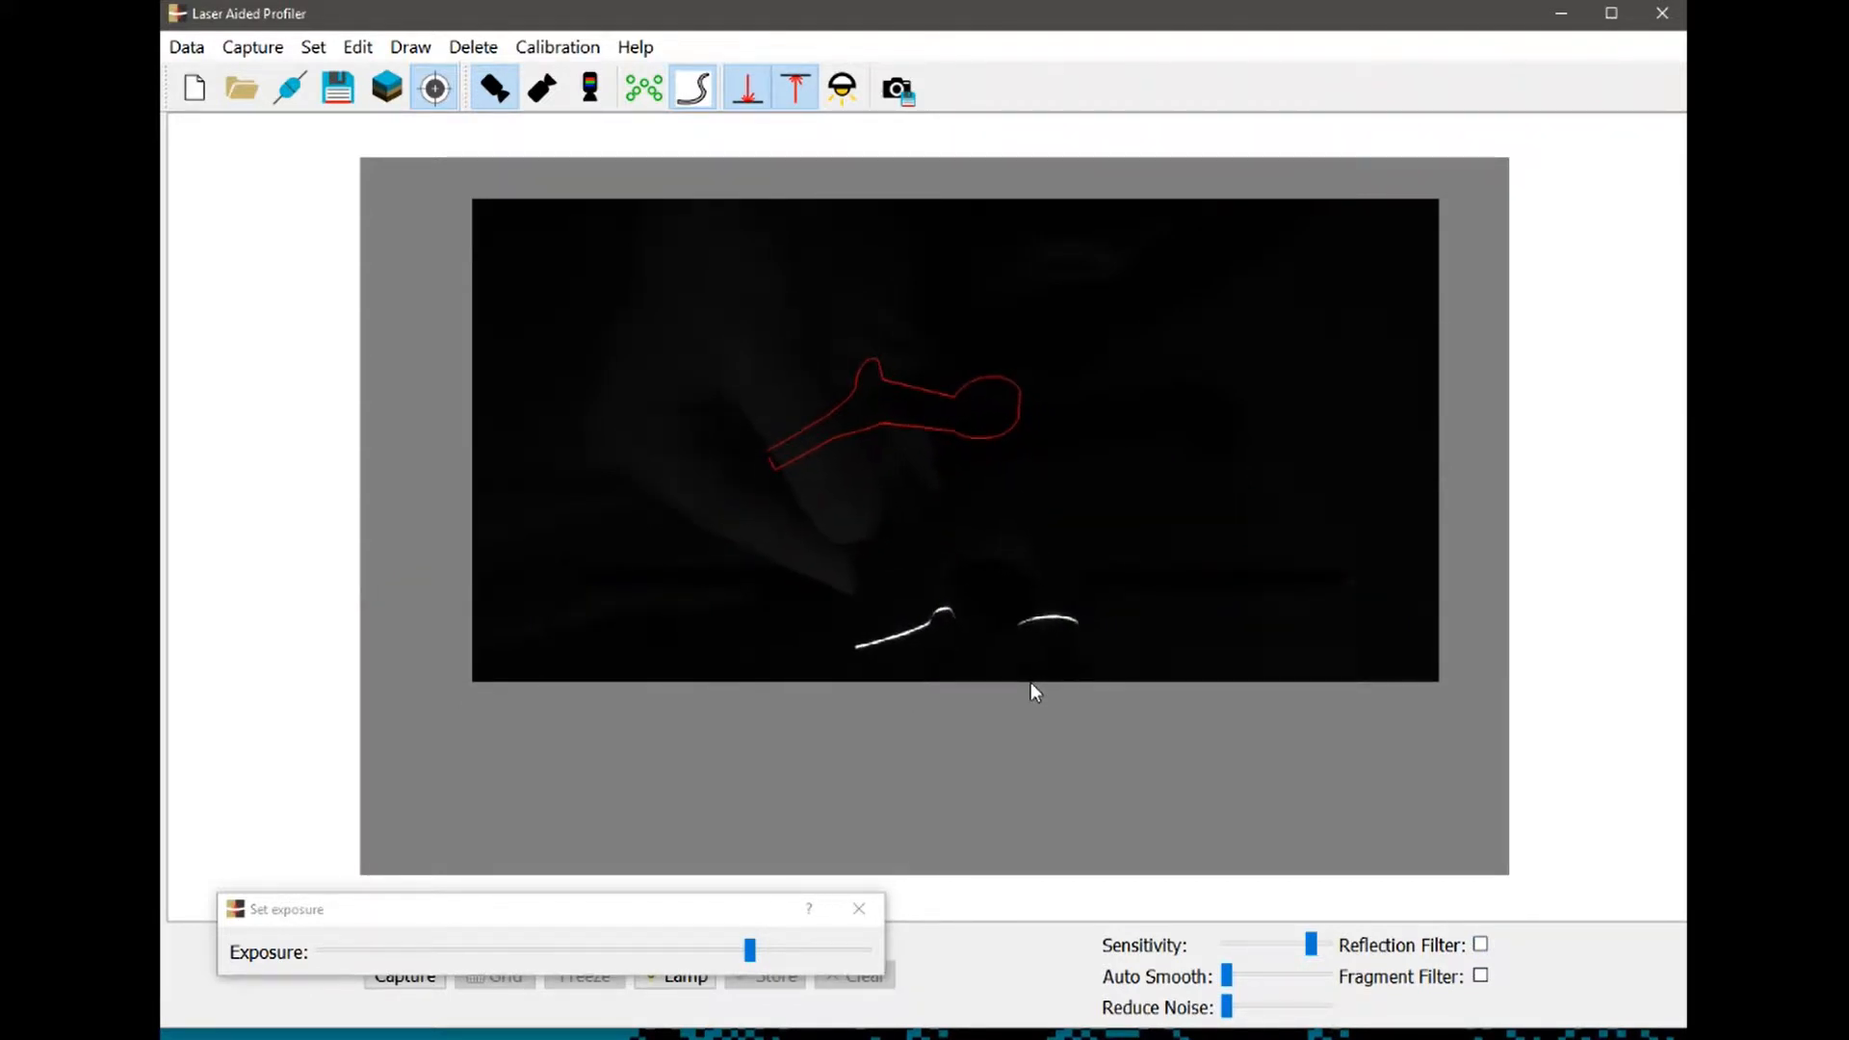
left_click_drag(1030, 682, 1007, 688)
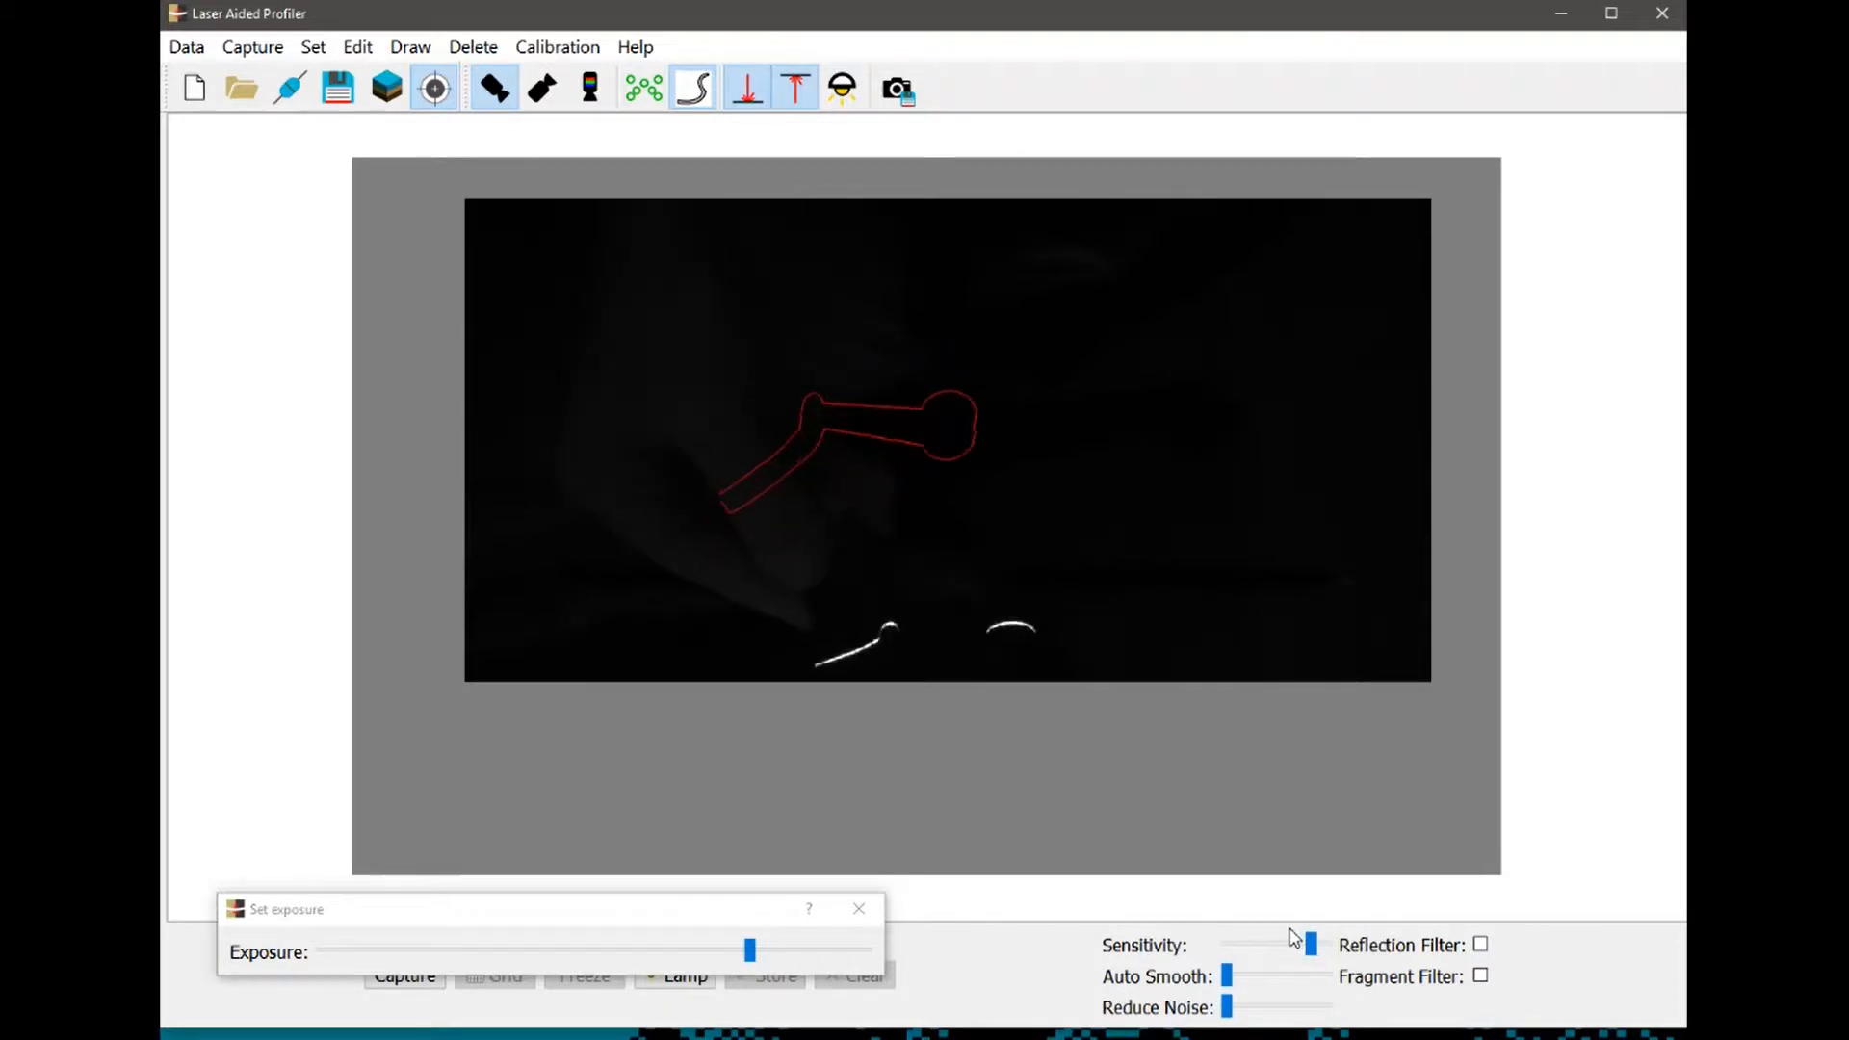
Test low and high sensitivity on the live profile, settle it where the outline stays clean, and lower the exposure slightly
left_click_drag(1312, 956, 1269, 951)
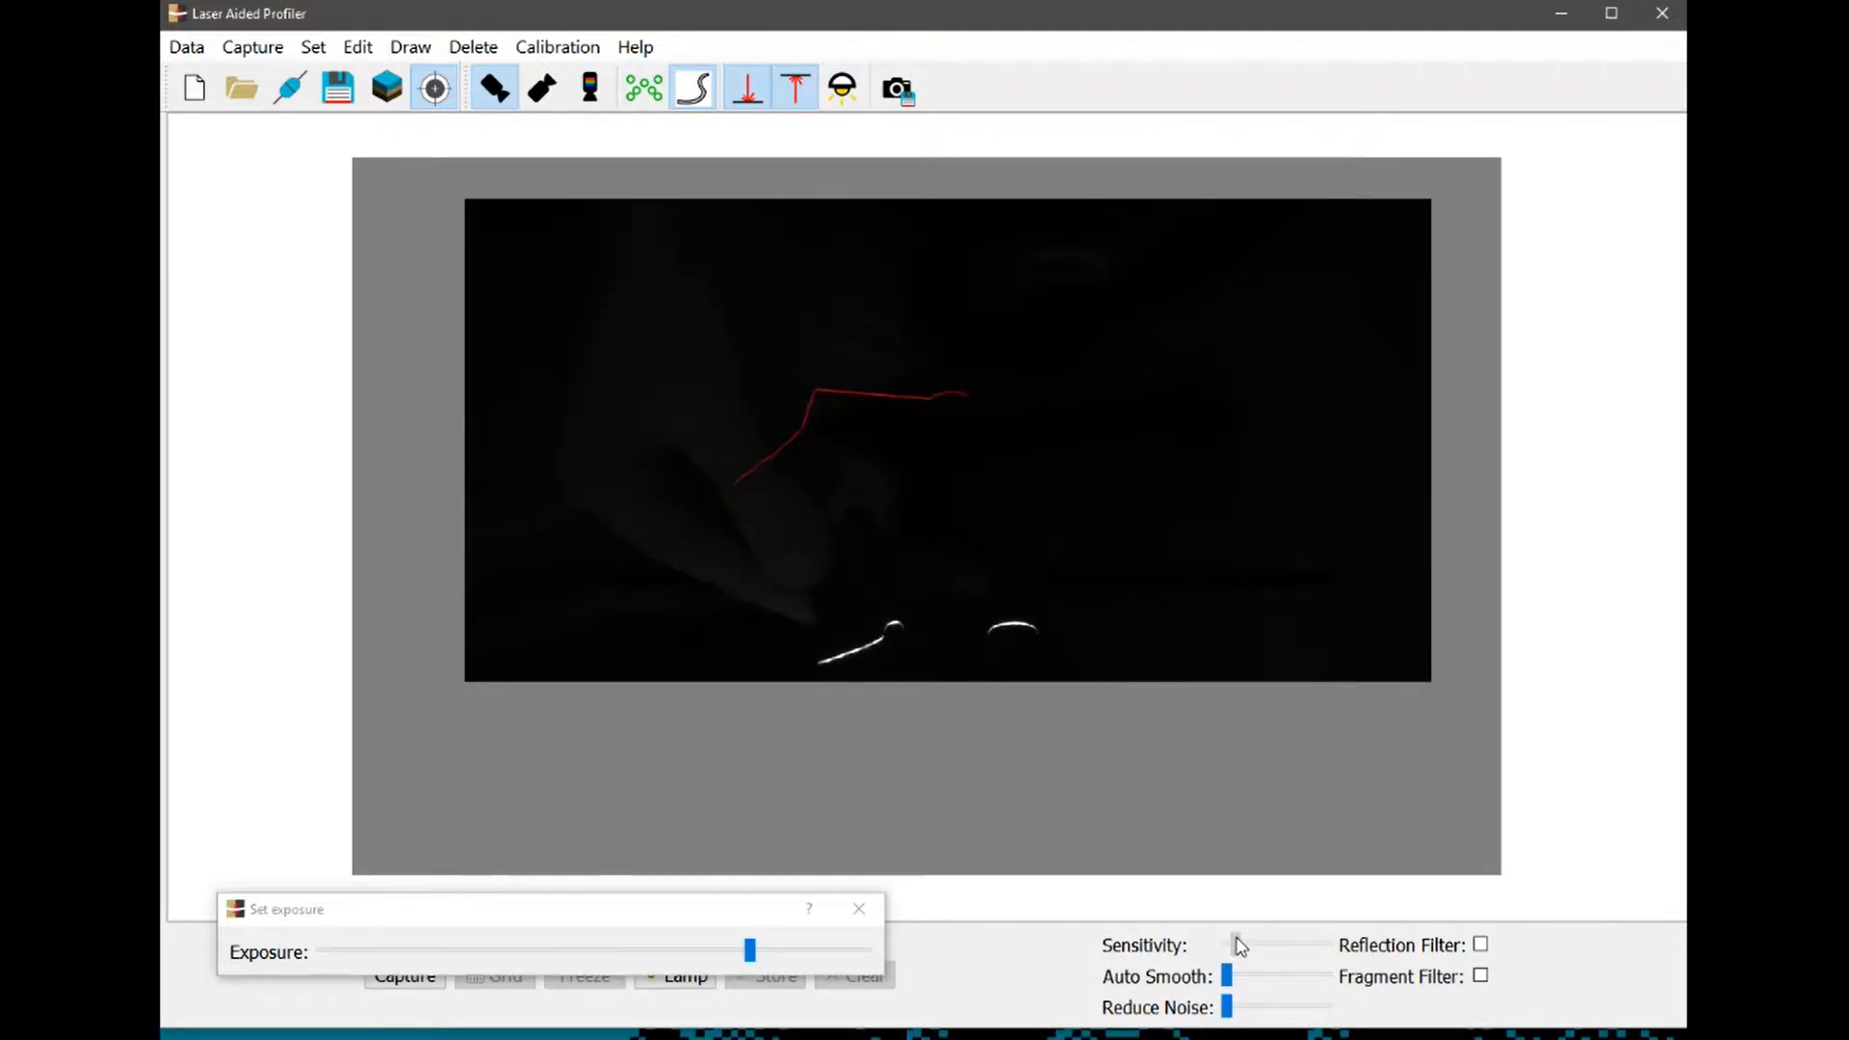
left_click_drag(1267, 942, 1323, 952)
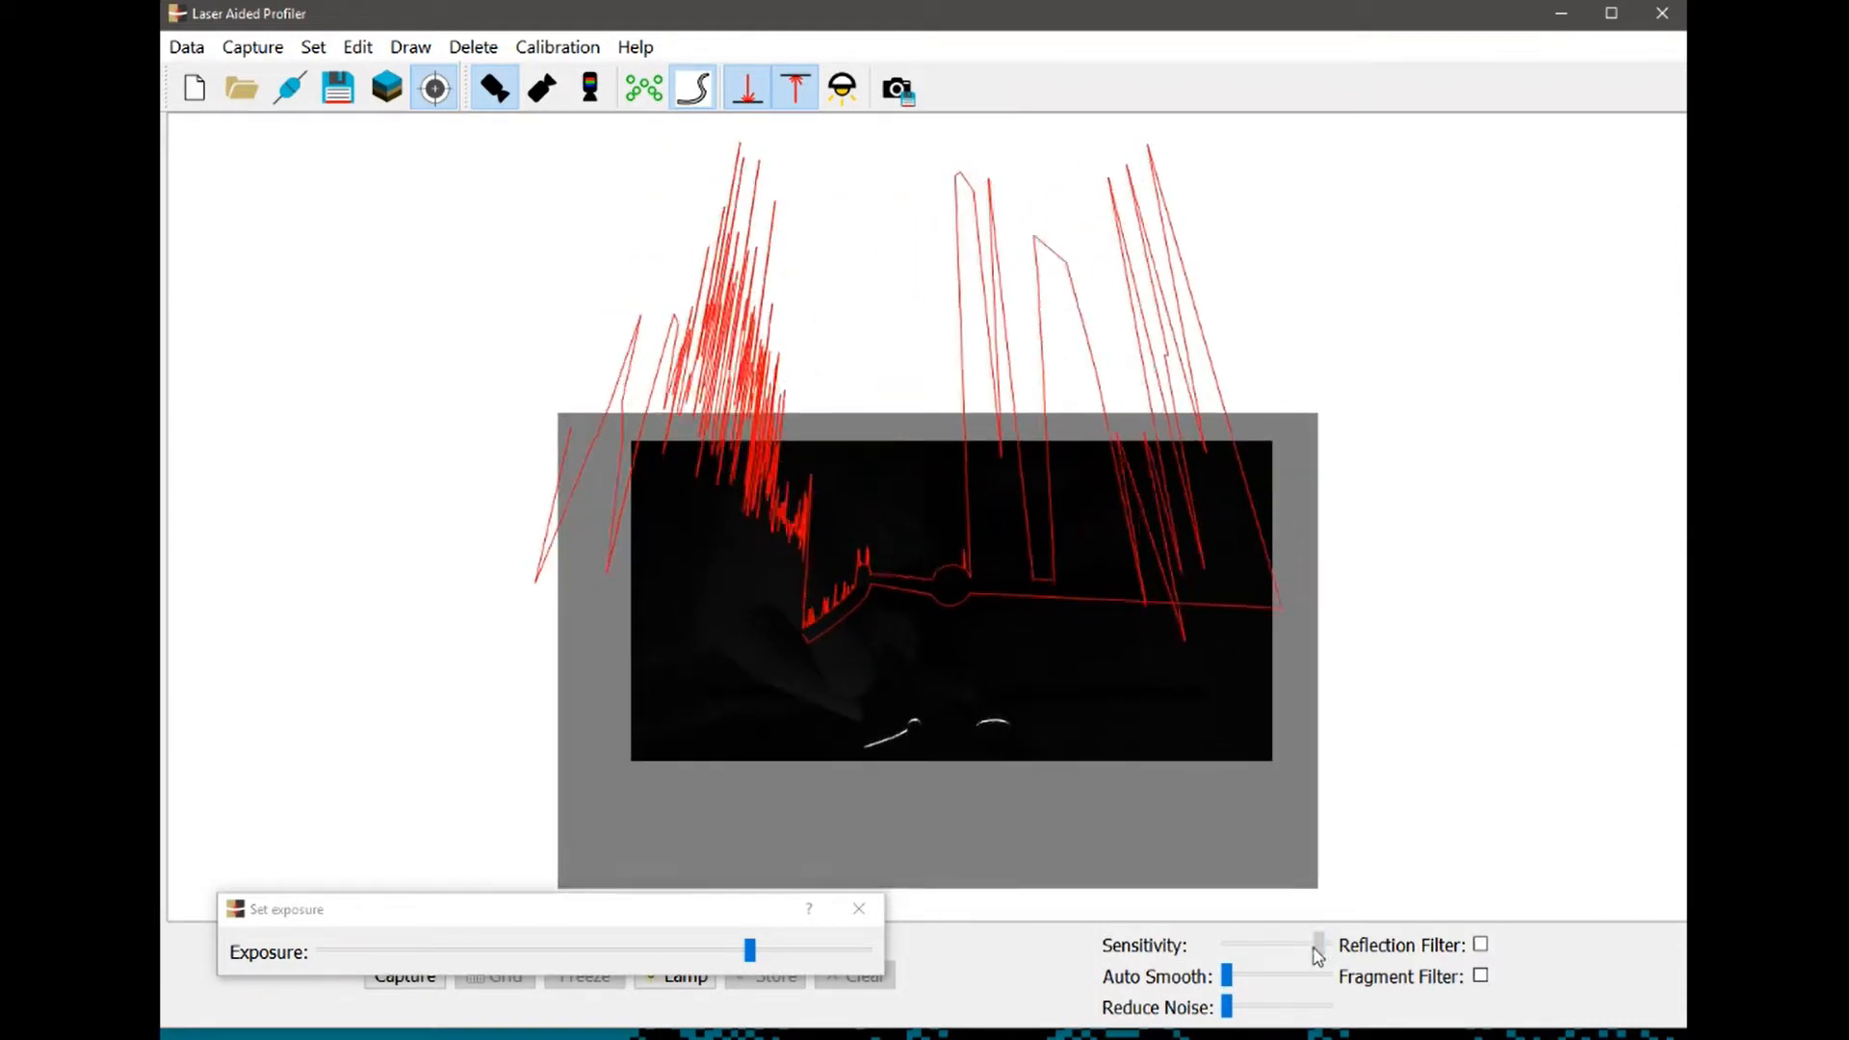
left_click_drag(1317, 948, 1304, 952)
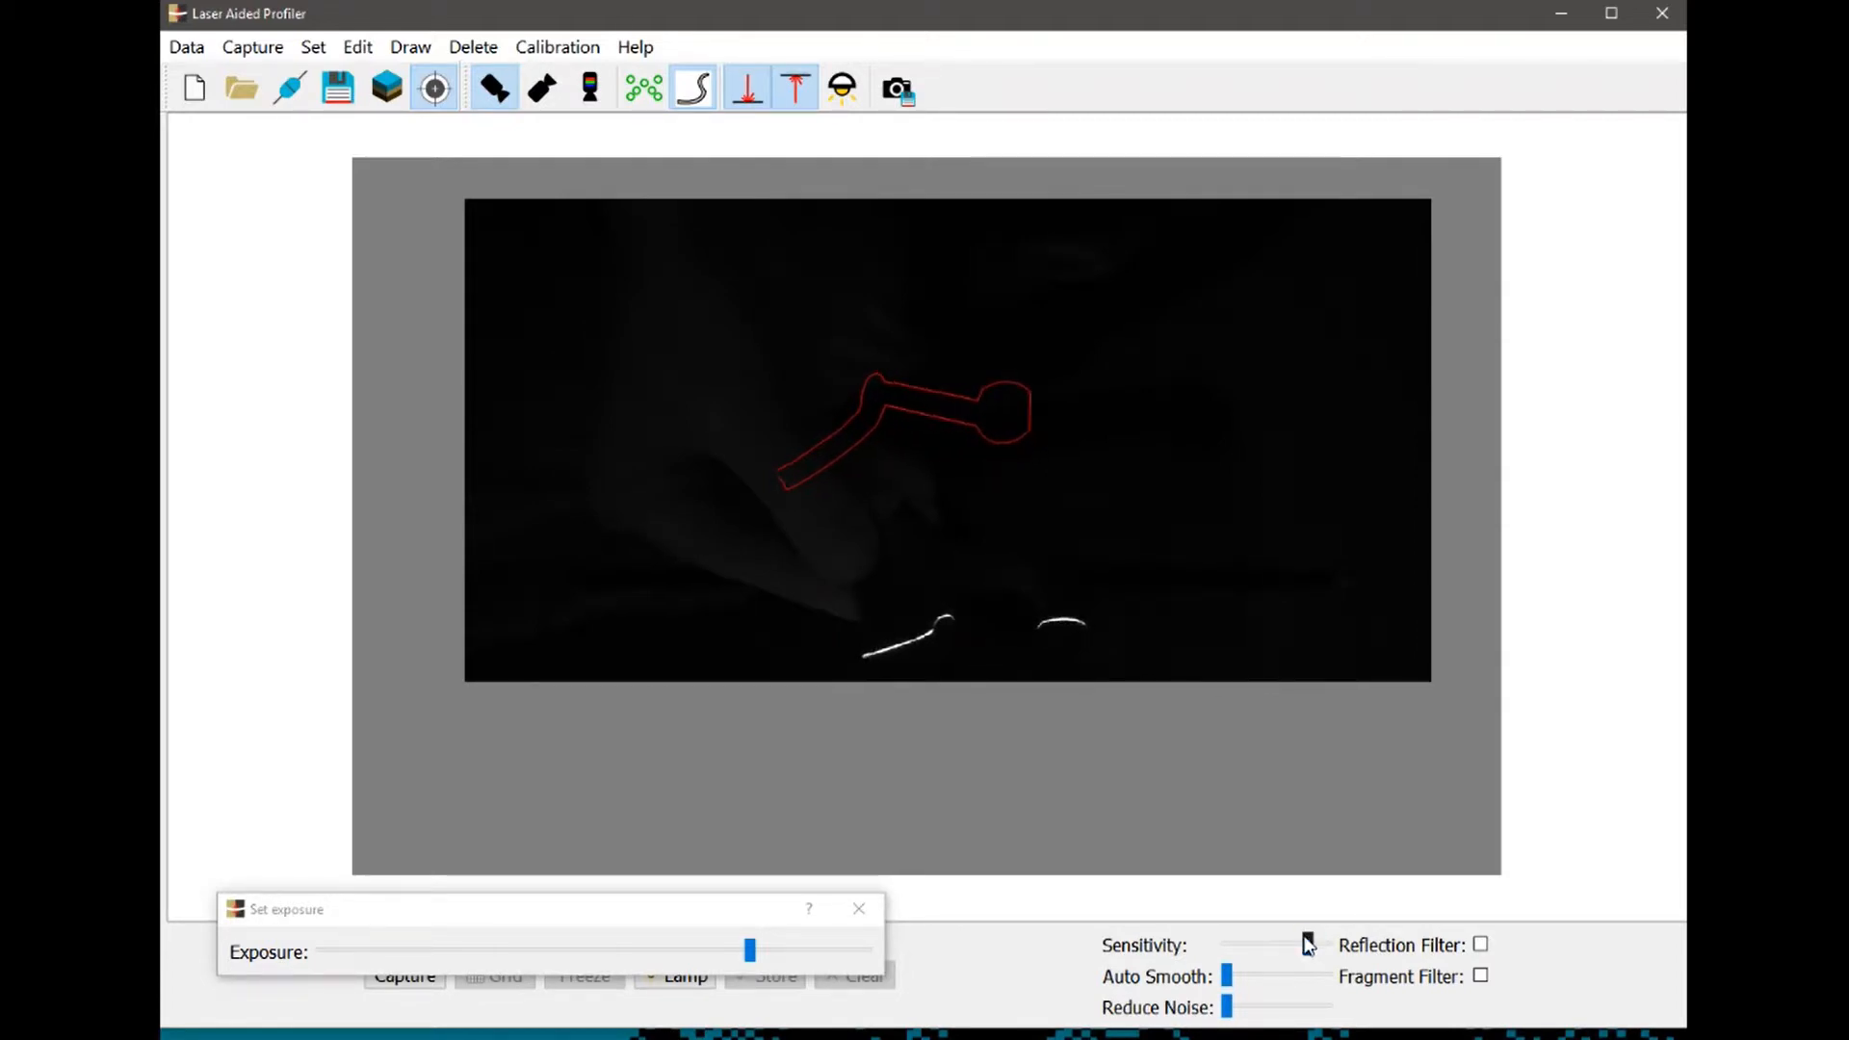
left_click_drag(750, 960, 767, 960)
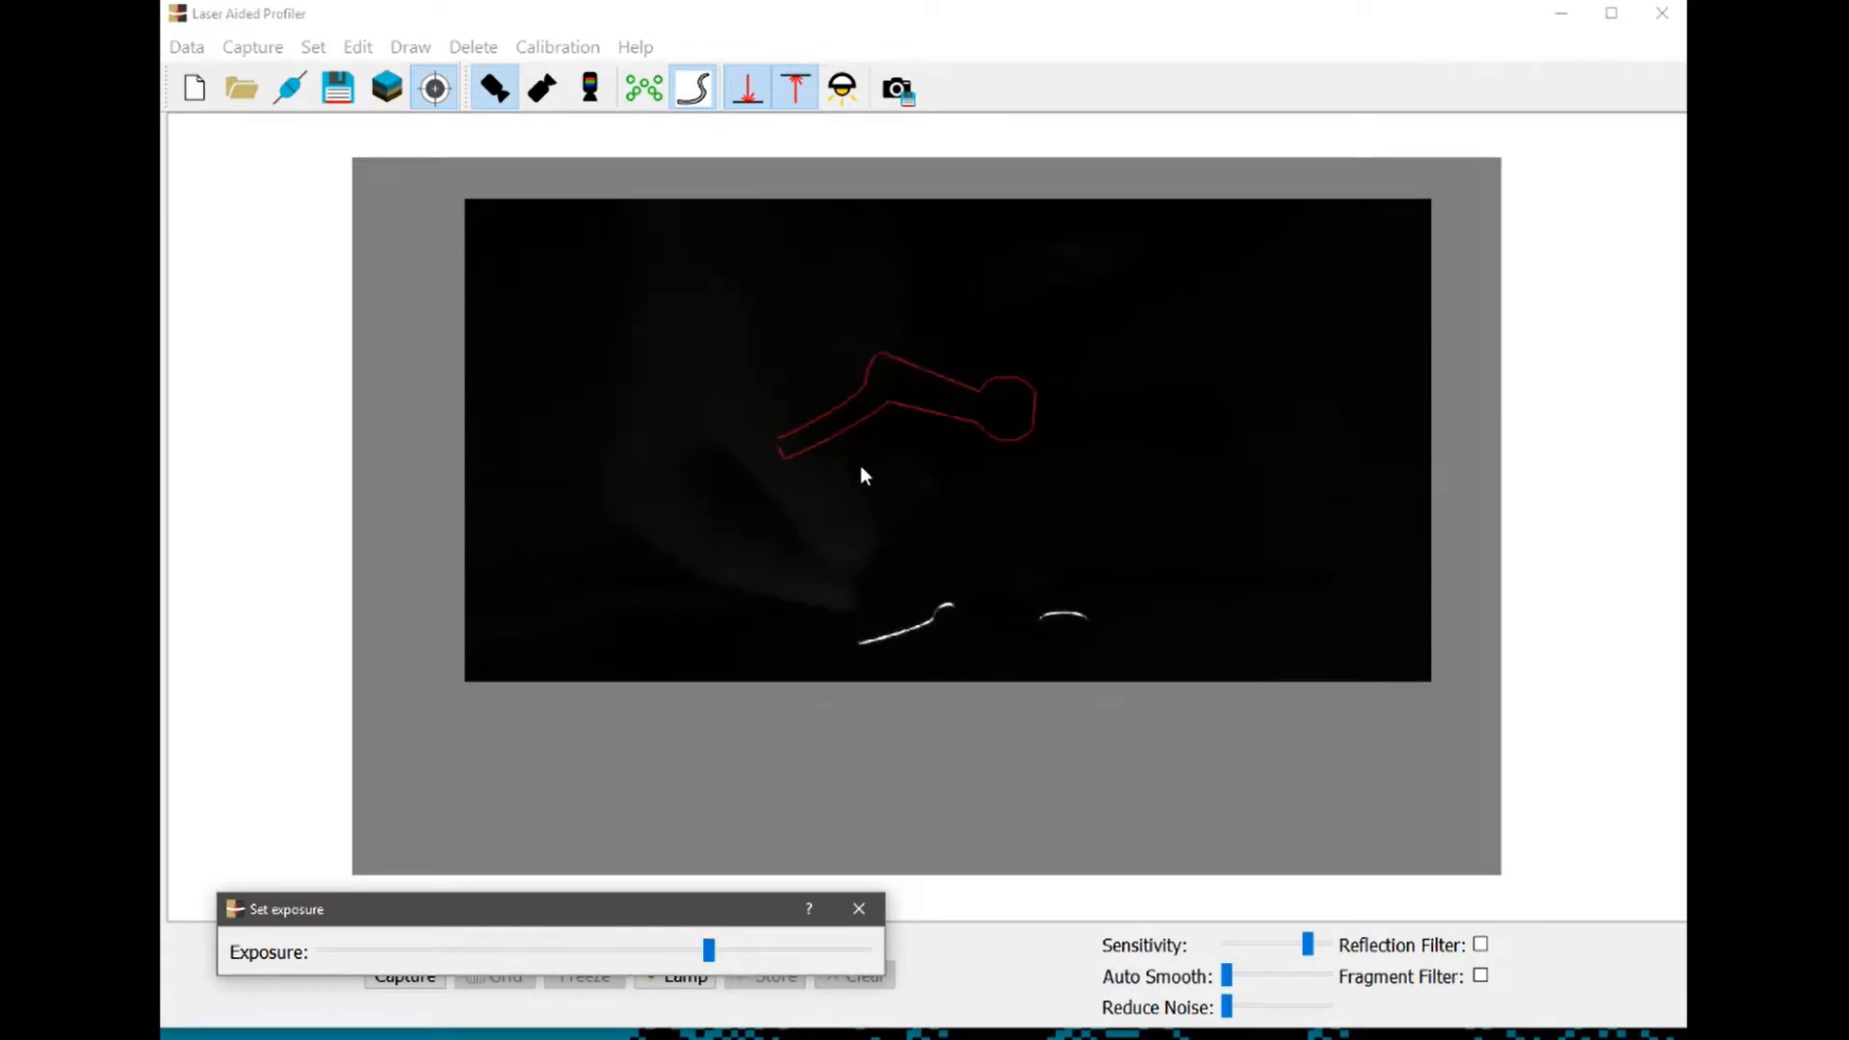
Enable the Fragment Filter and try the Reflection Filter on the bowl's profile before switching the Reflection Filter off again
left_click(1480, 976)
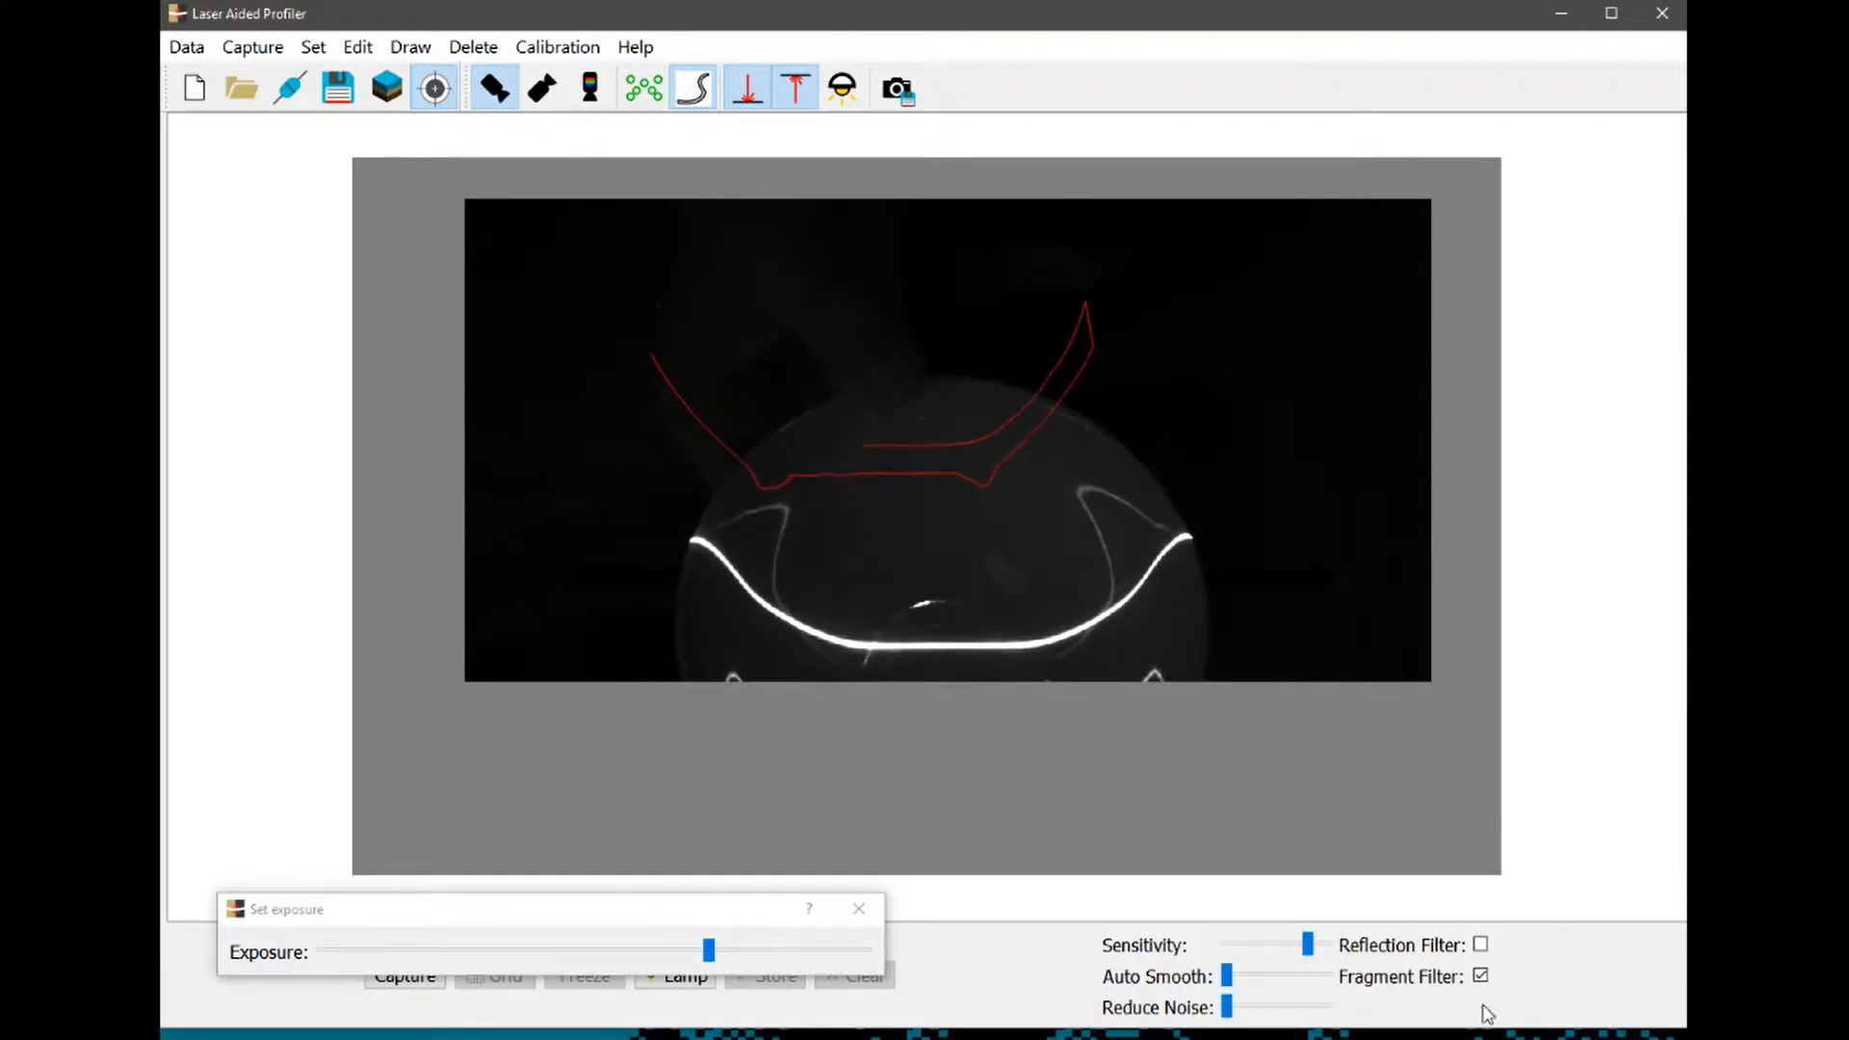
left_click(1480, 945)
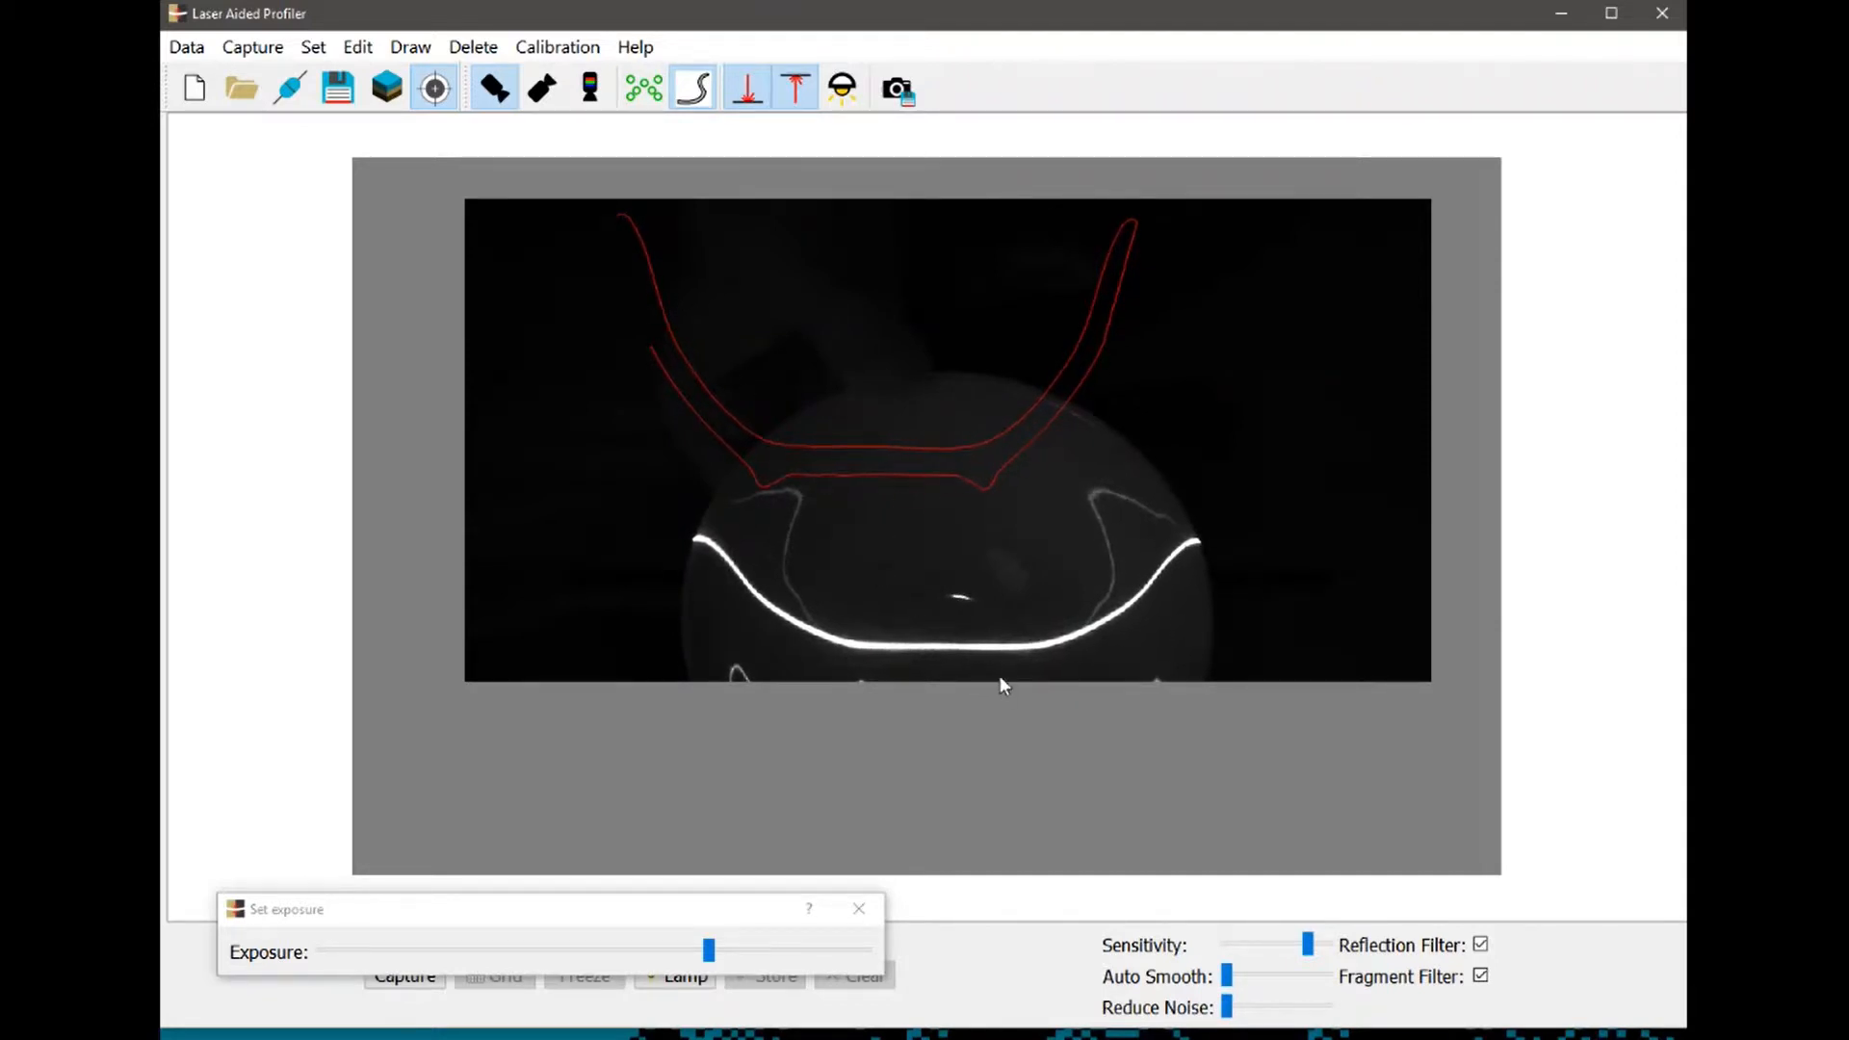
left_click(1481, 946)
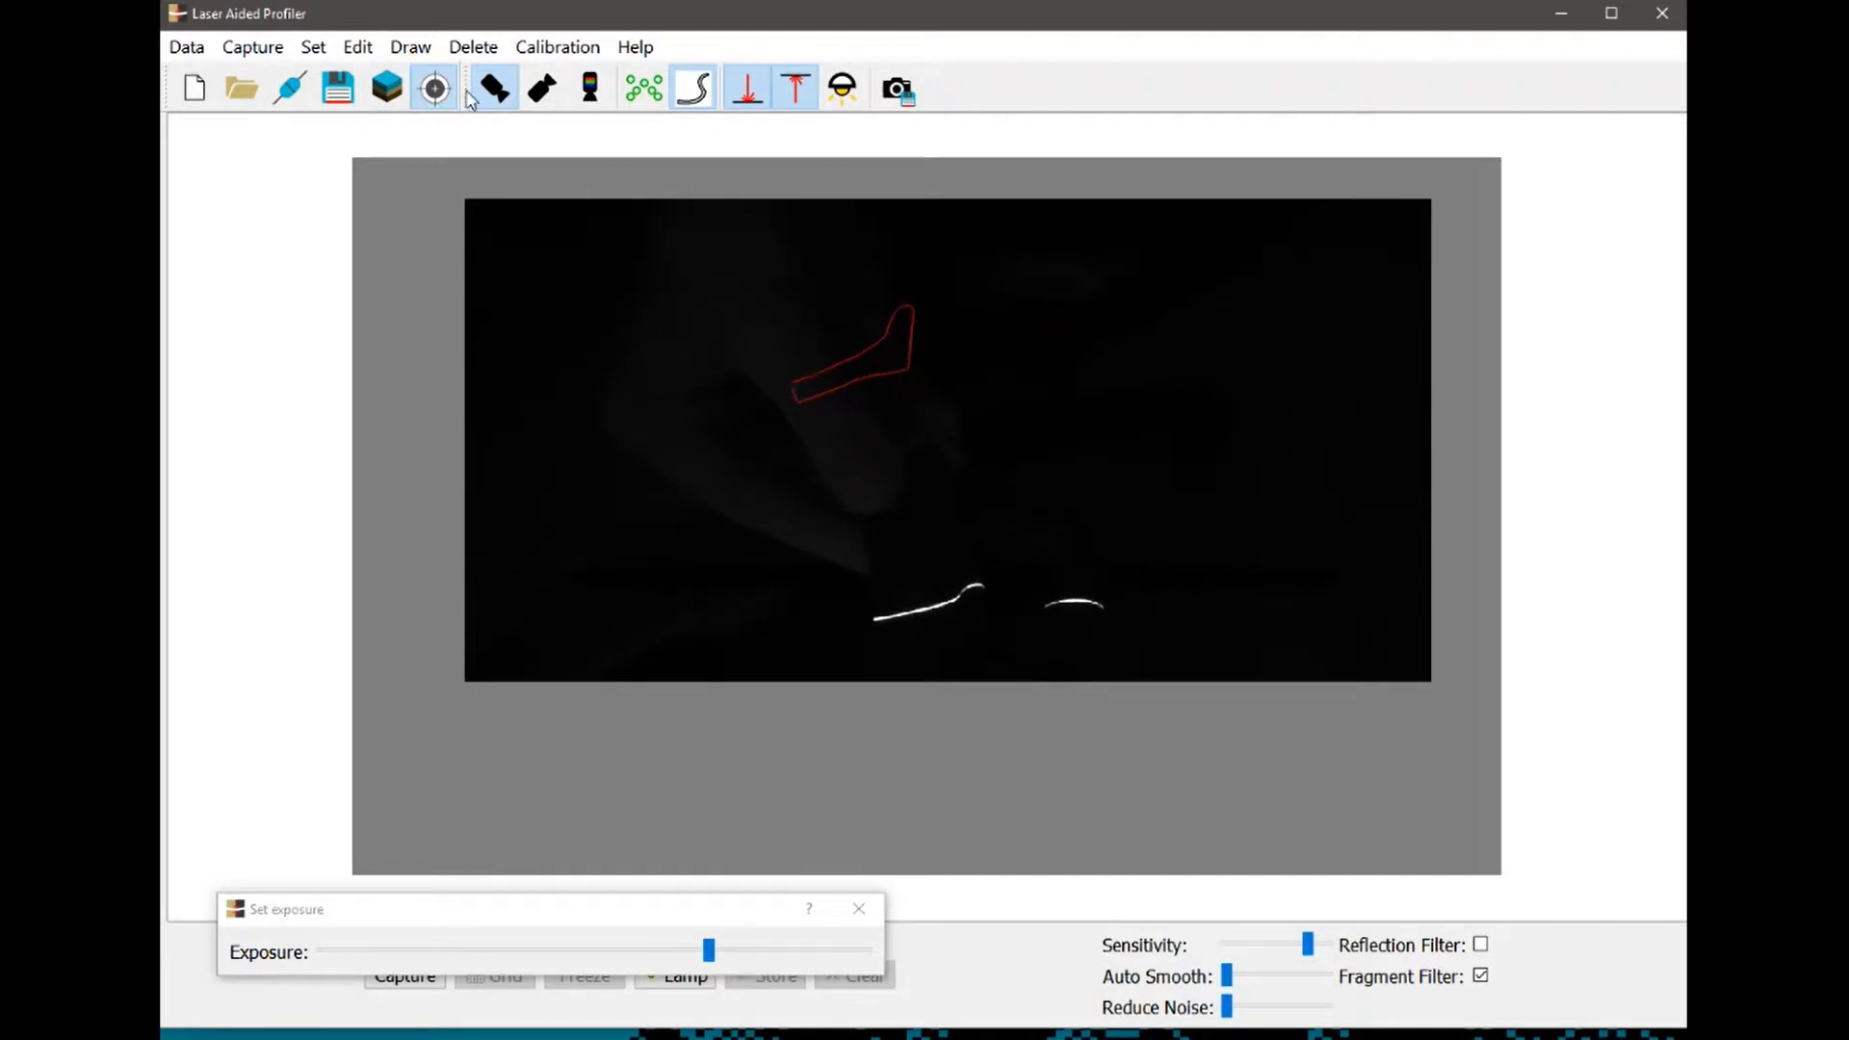
Leave calibration mode, then reopen it for the colour camera with the lamp switched on
left_click(434, 89)
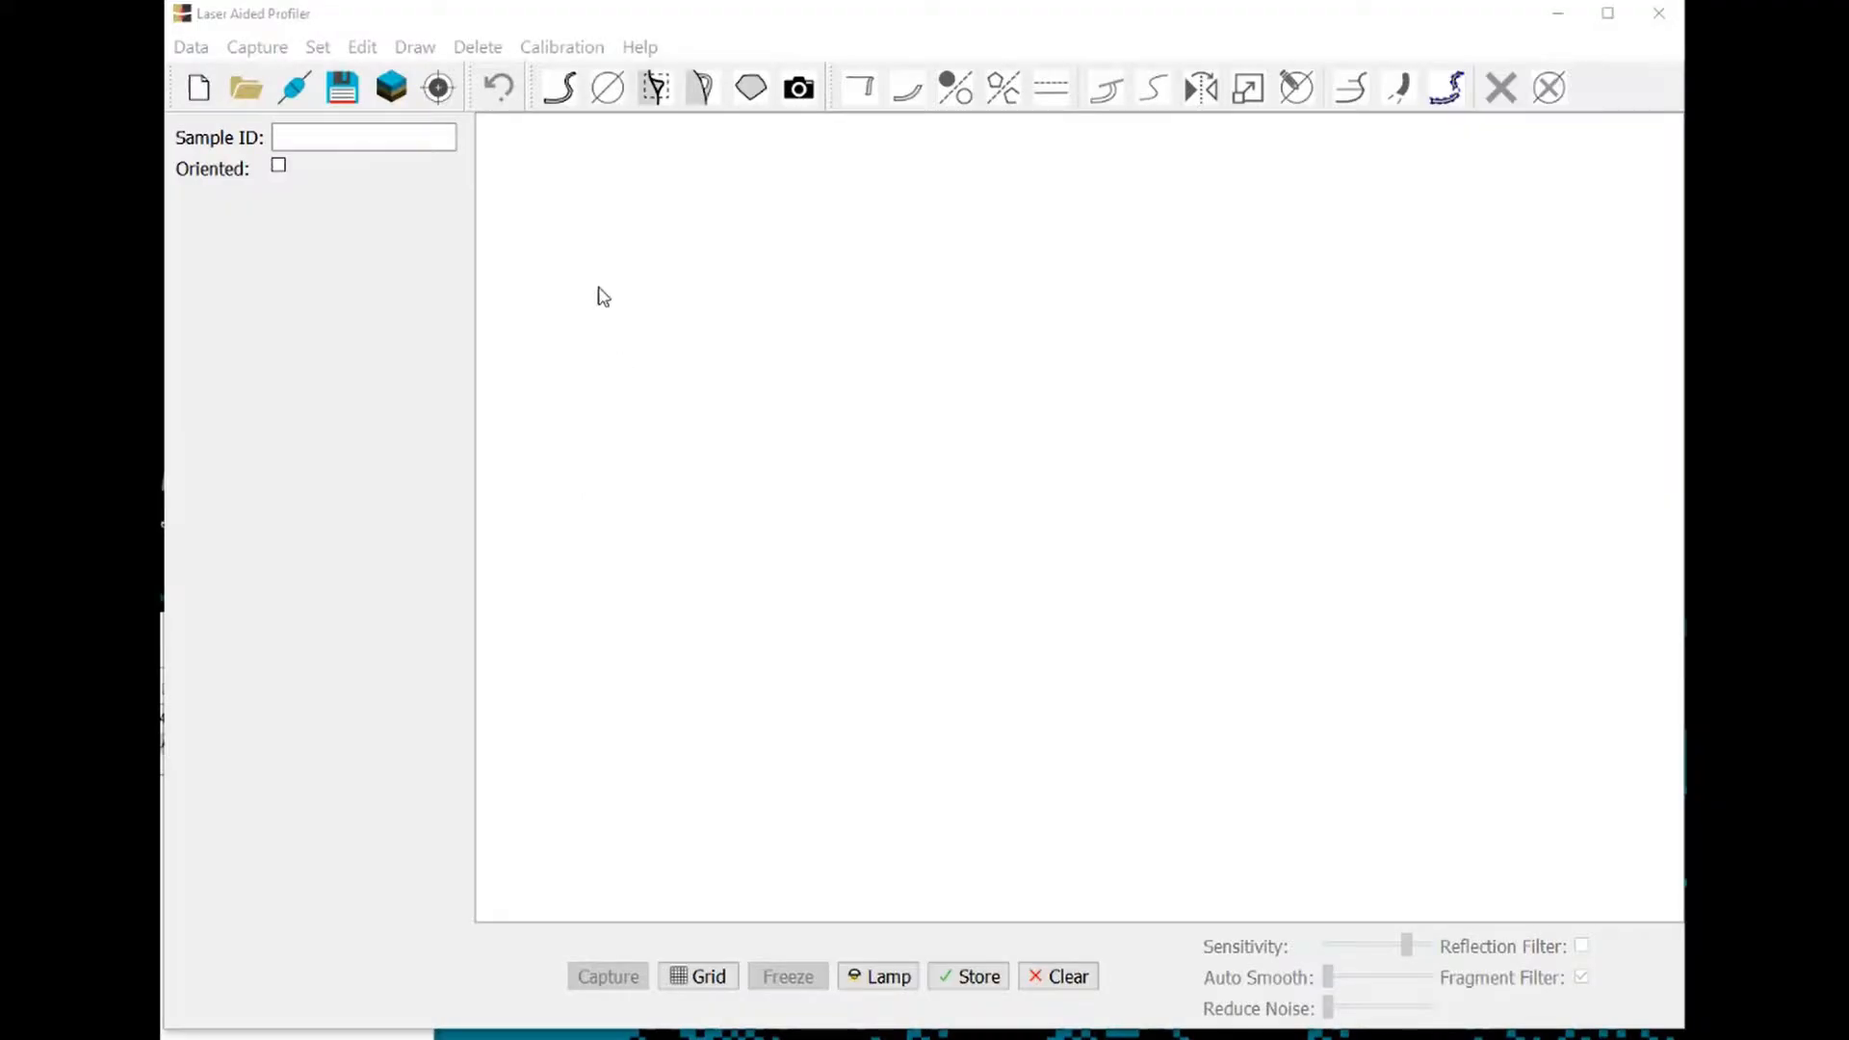
left_click(438, 88)
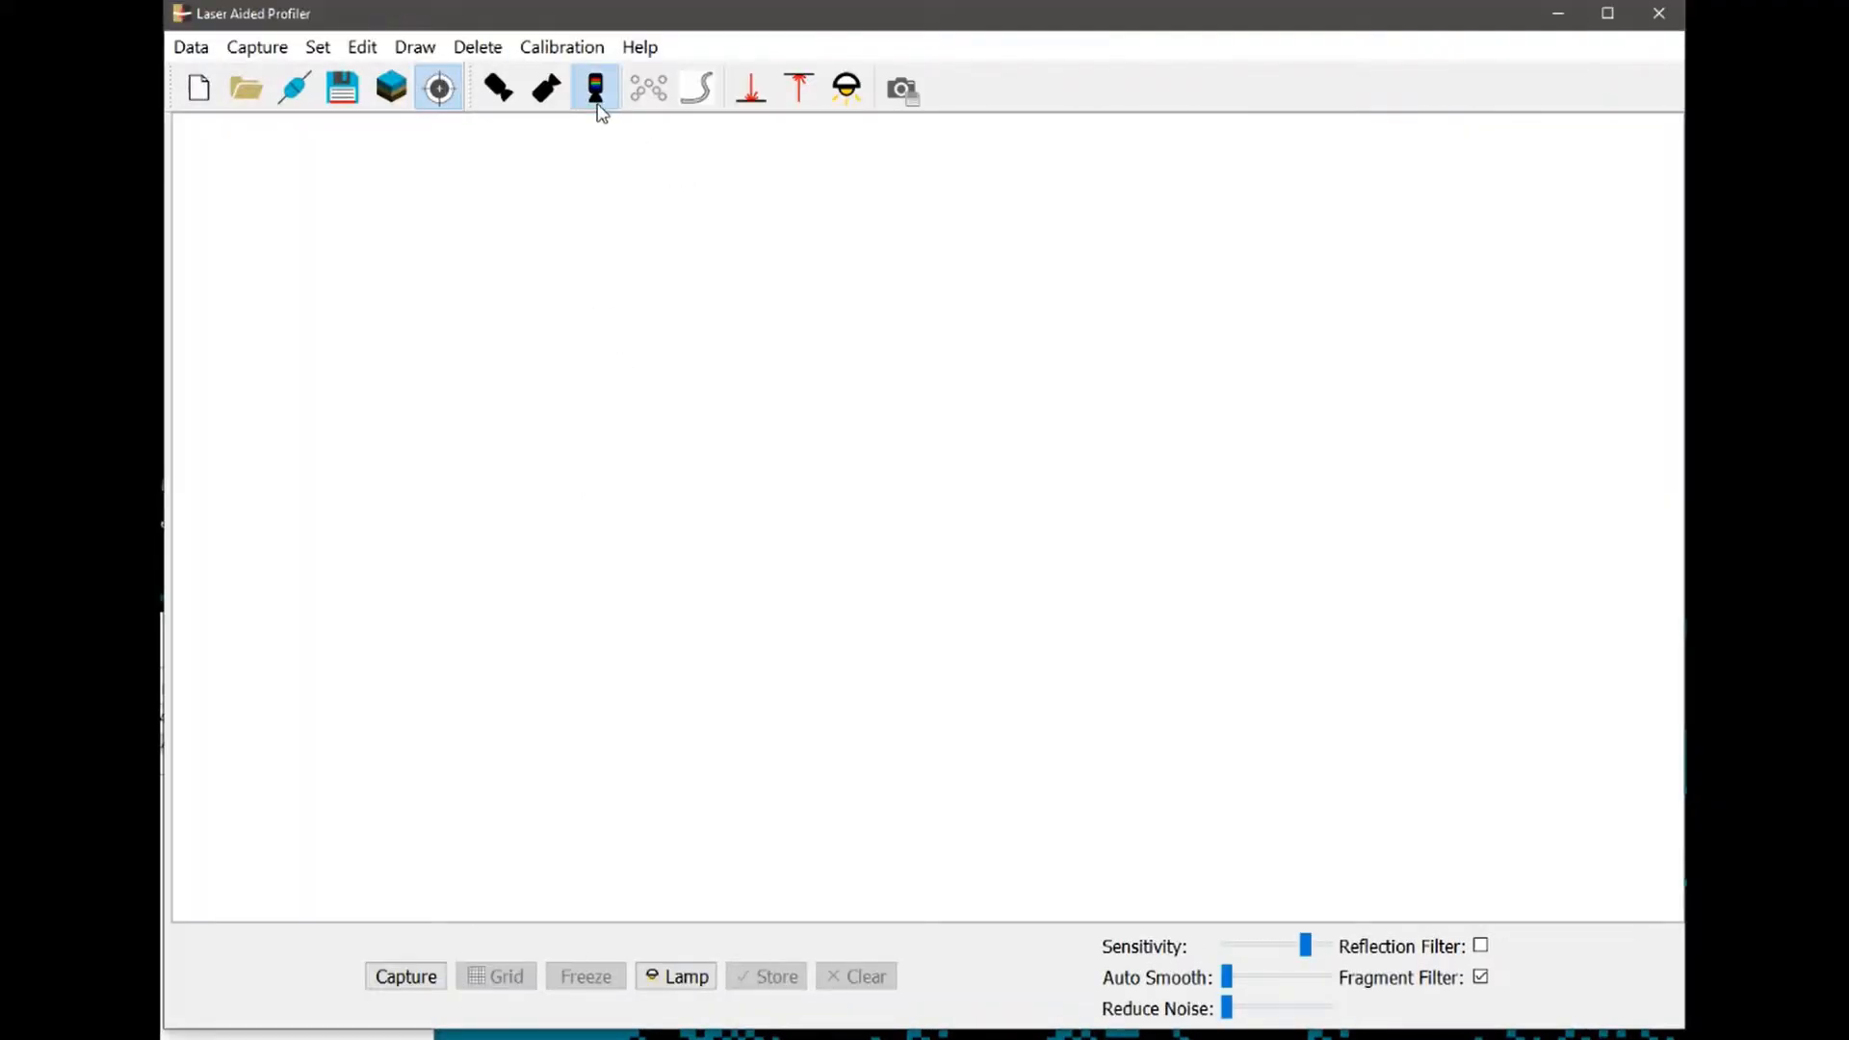
left_click(846, 88)
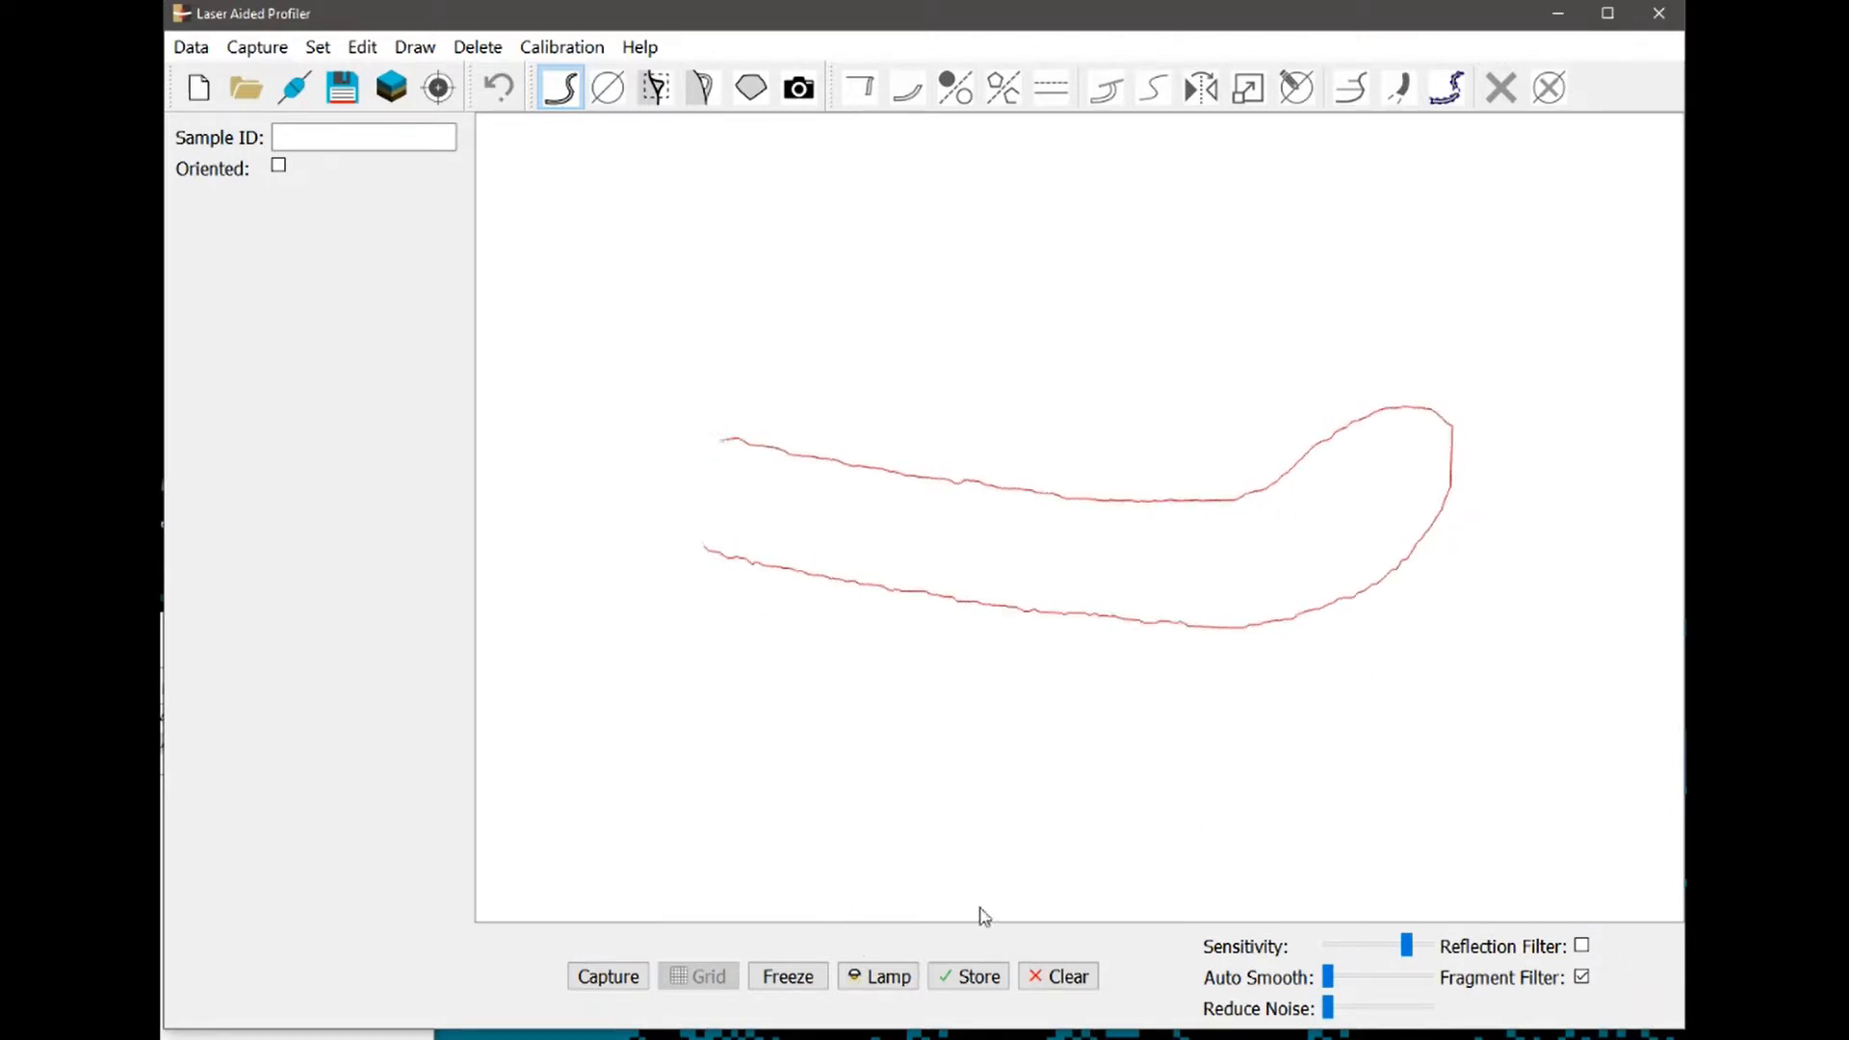
Raise Reduce Noise to about a third of its range and capture the sherd's profile
left_click_drag(1329, 1009, 1372, 1015)
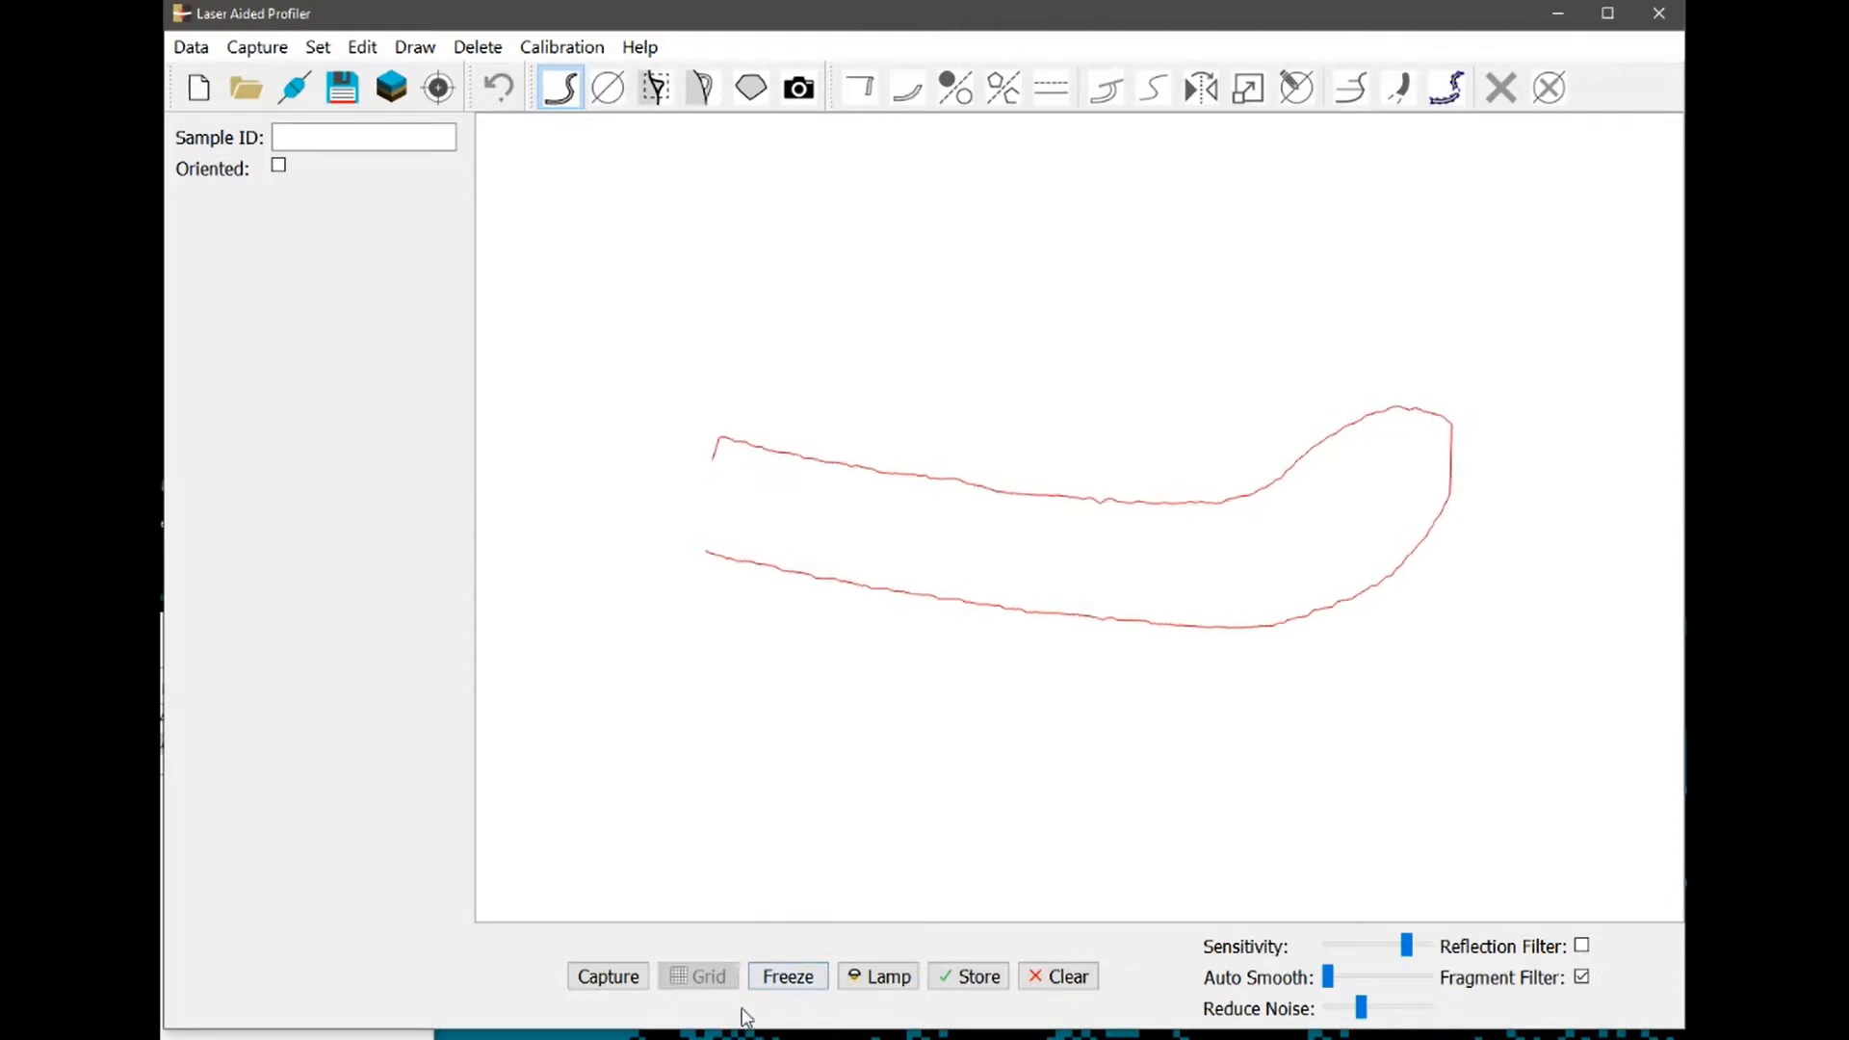
left_click(632, 988)
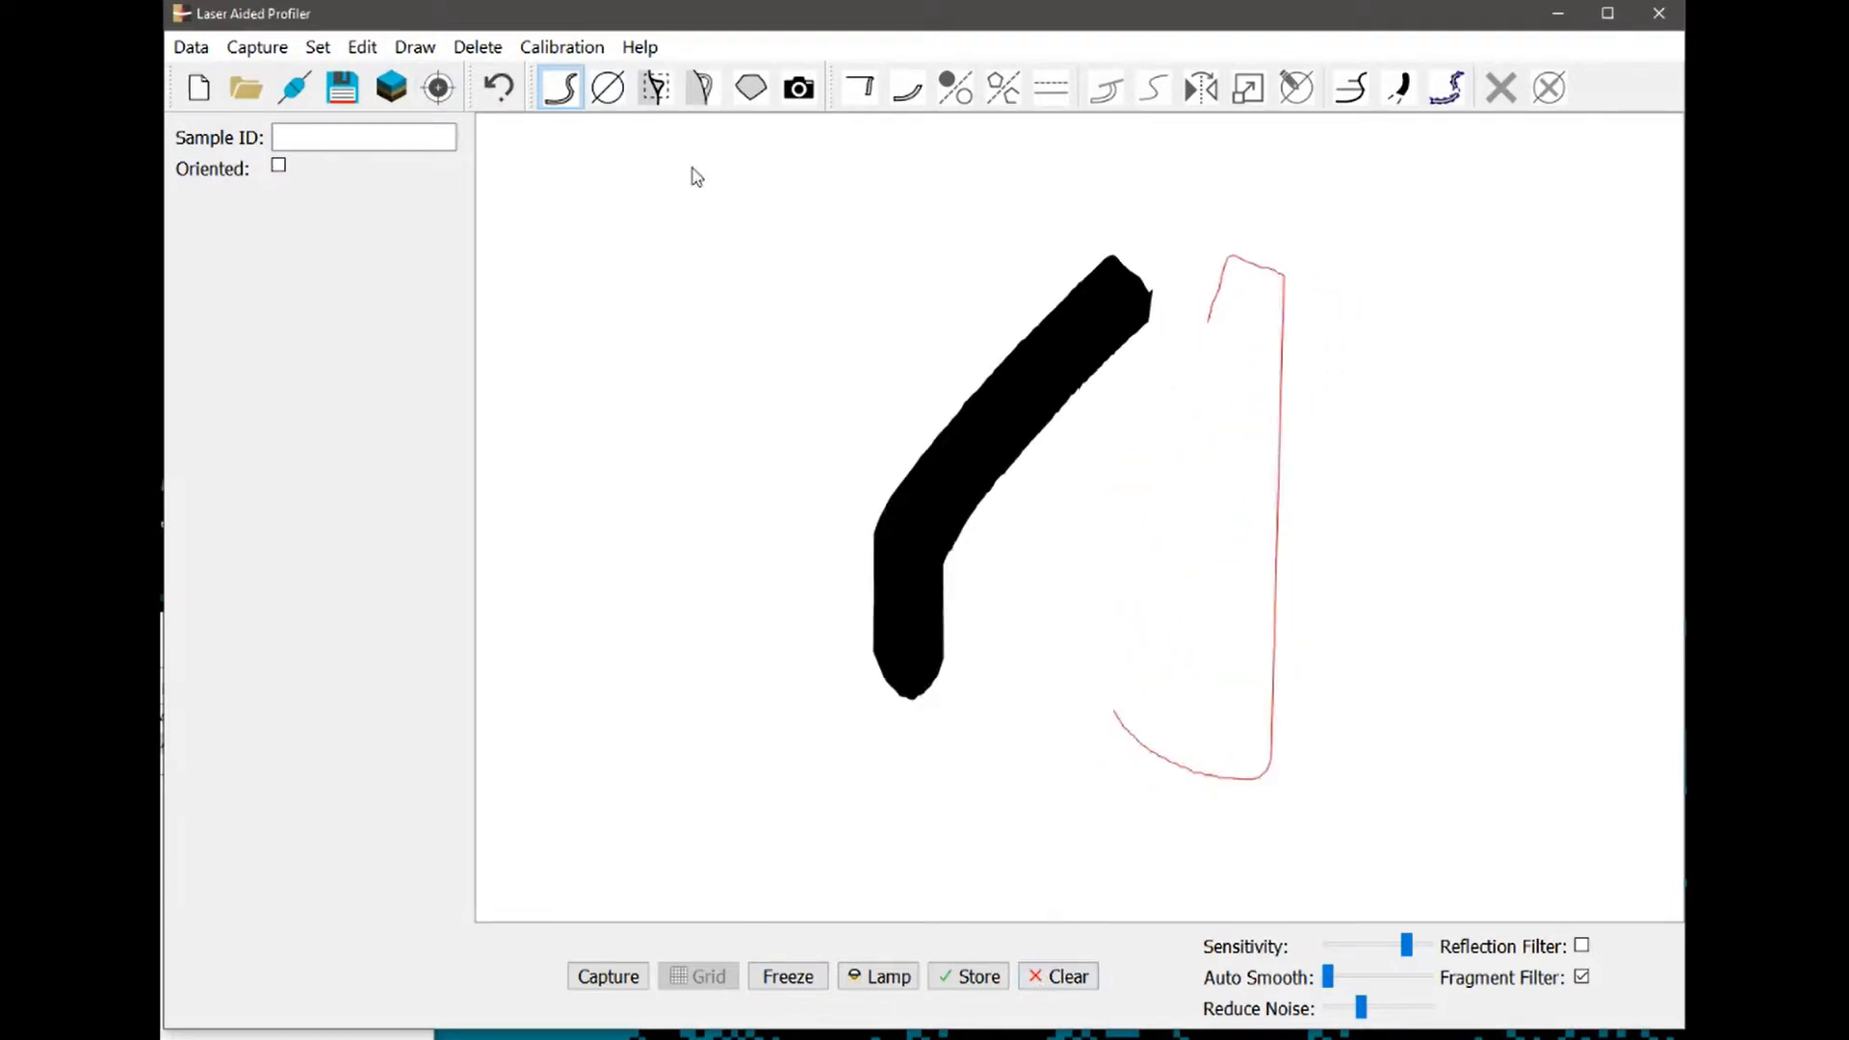
Stop the live profile capture and undo the captured profile's last rotation
left_click(559, 87)
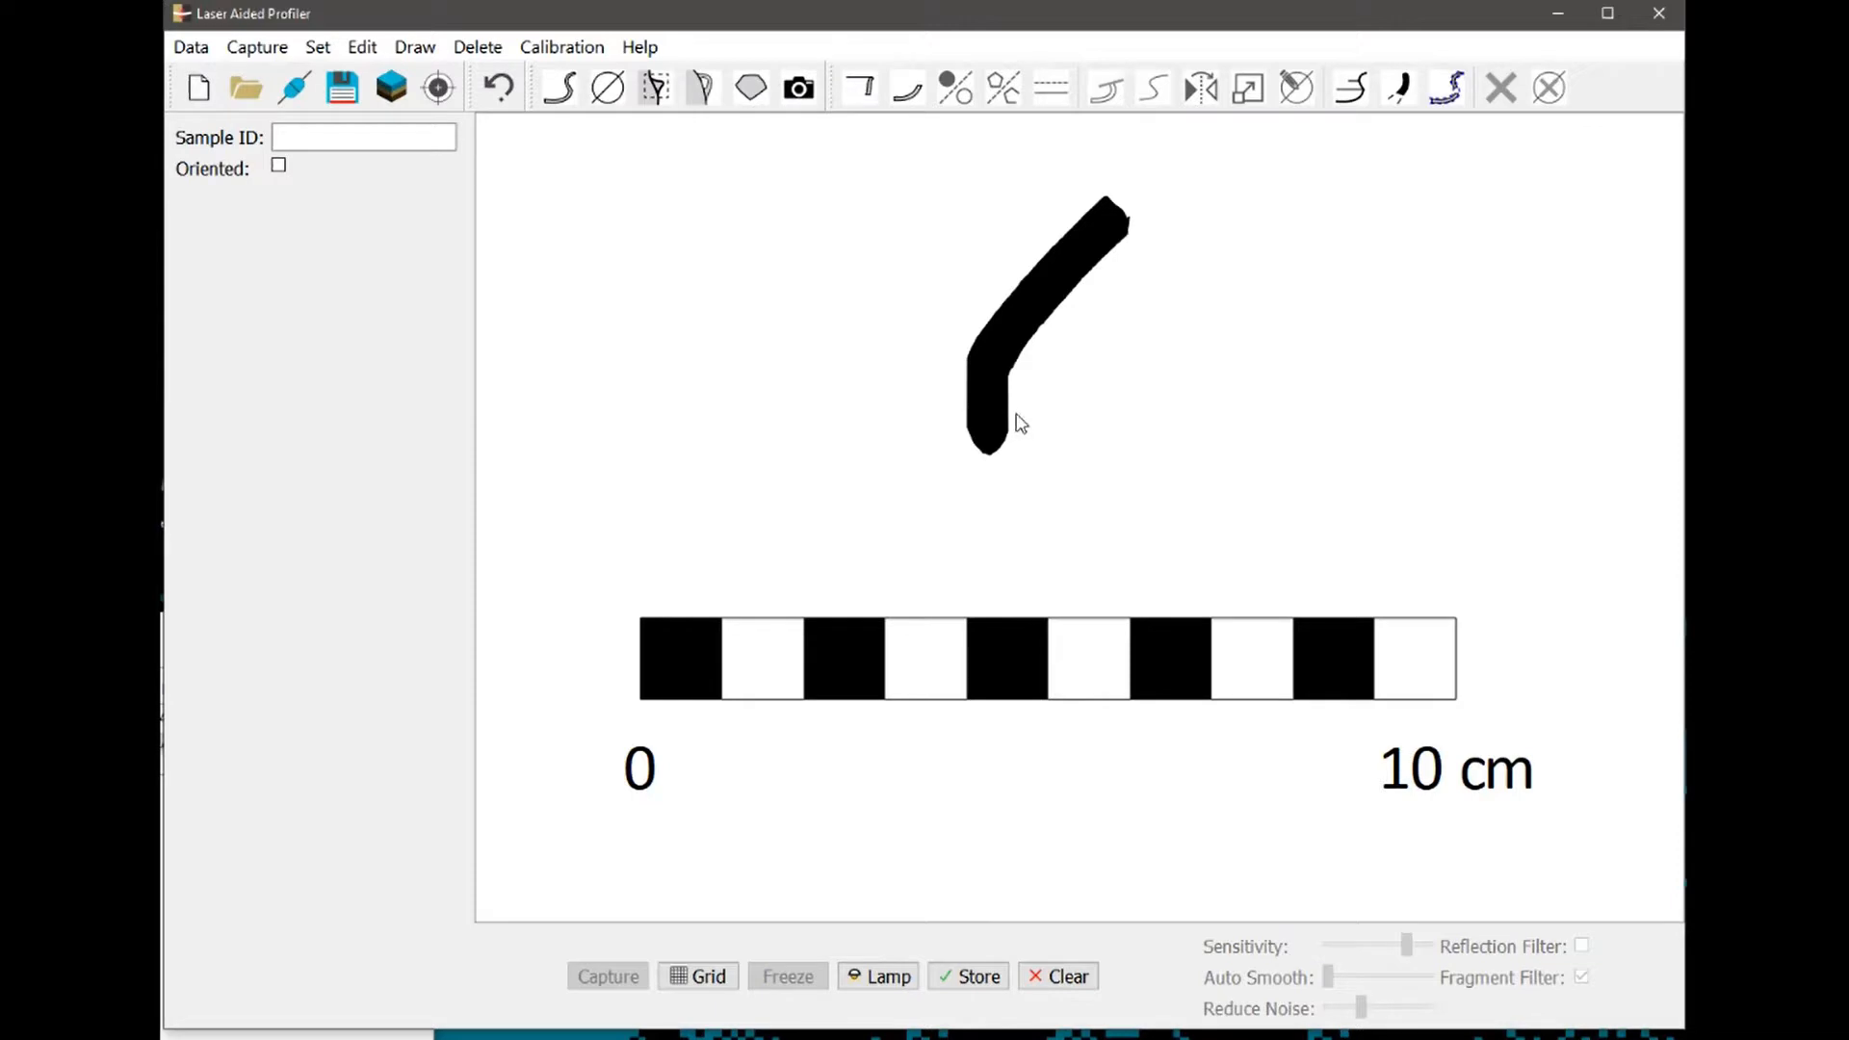
left_click(496, 95)
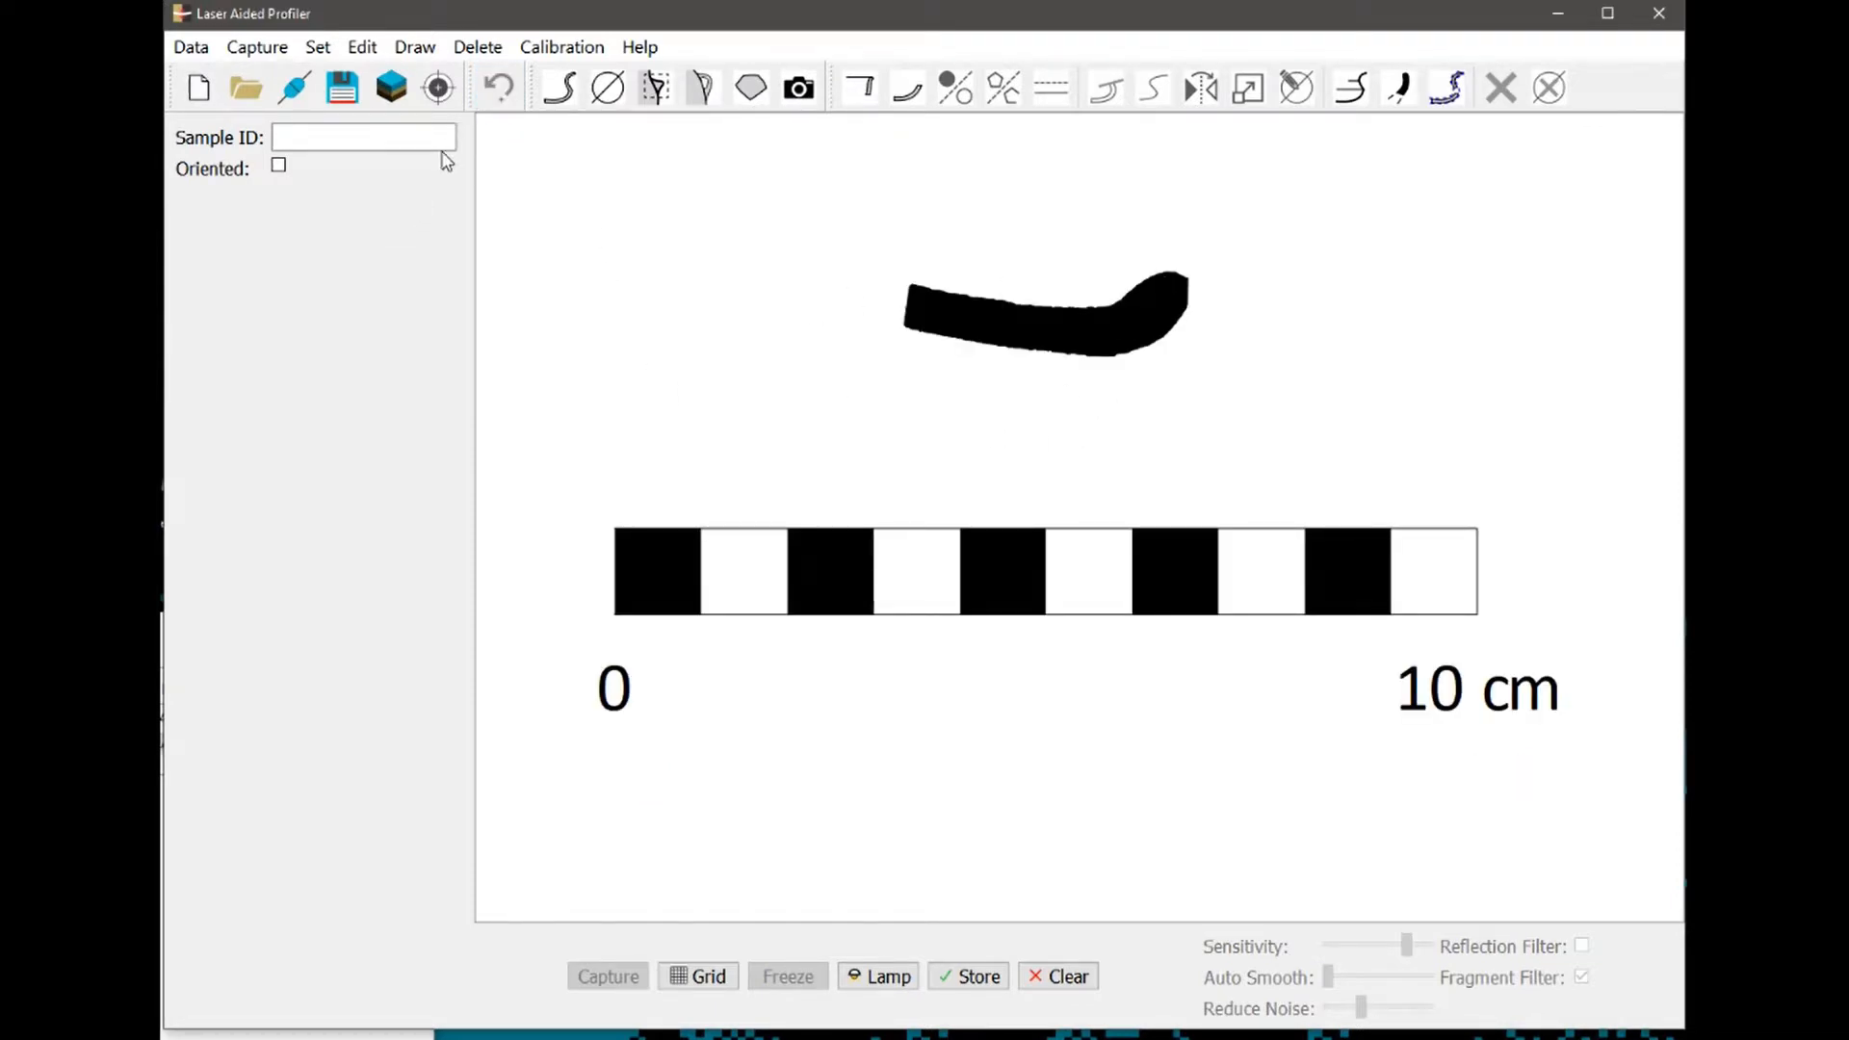
Capture the sherd's second outline as a detail, then rotate and move it over the black profile
left_click(658, 92)
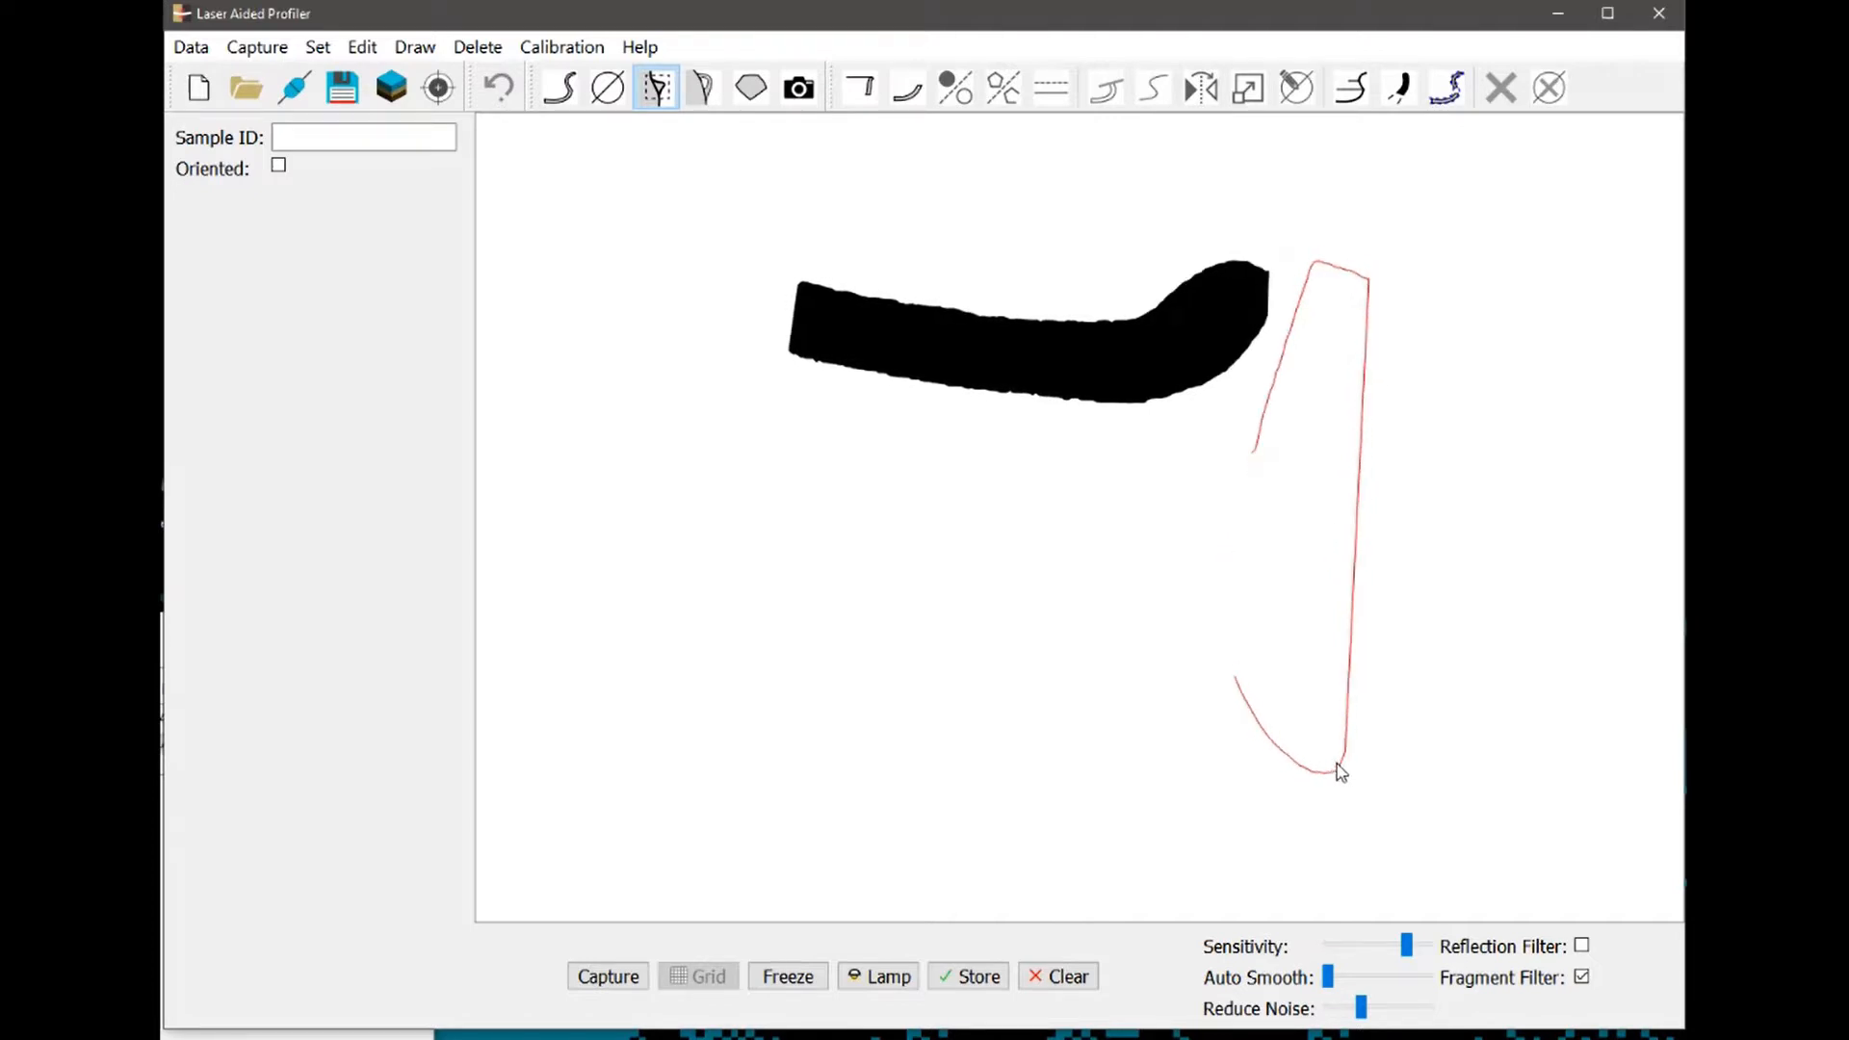
left_click(621, 977)
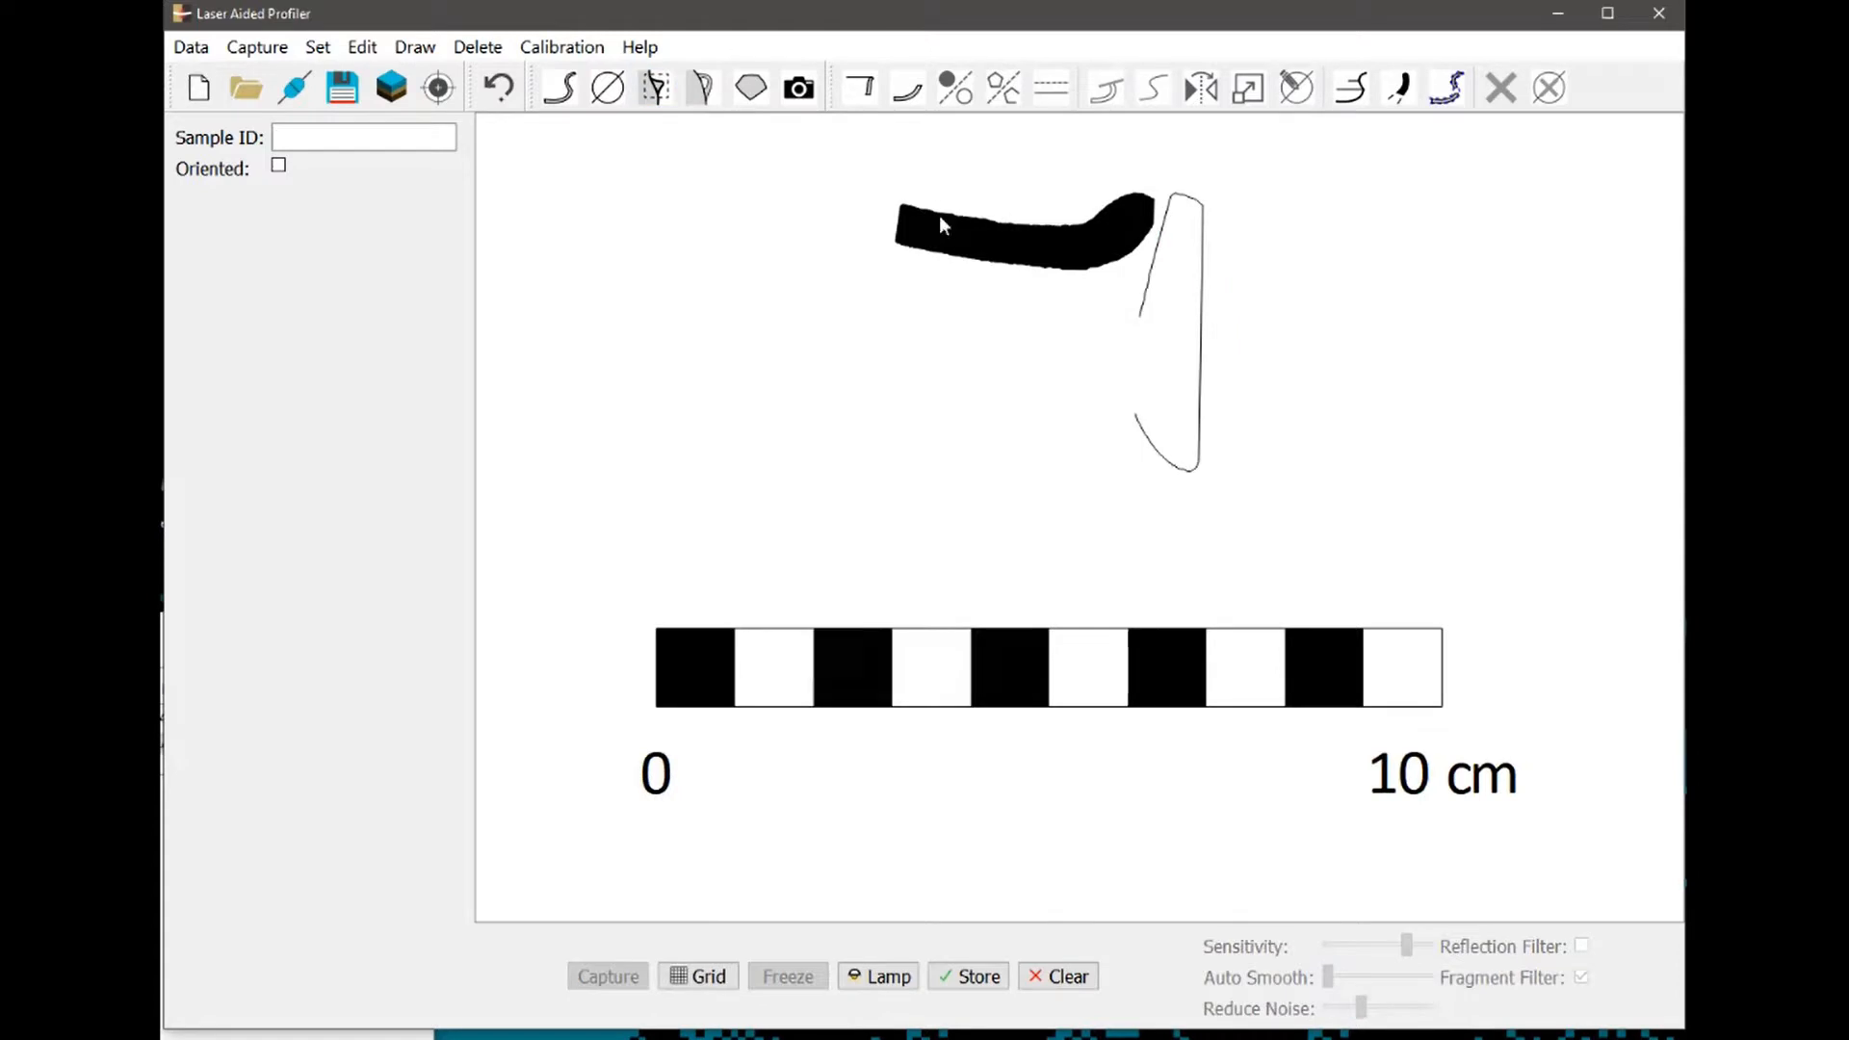
left_click(1197, 470)
left_click_drag(1199, 350, 1038, 321)
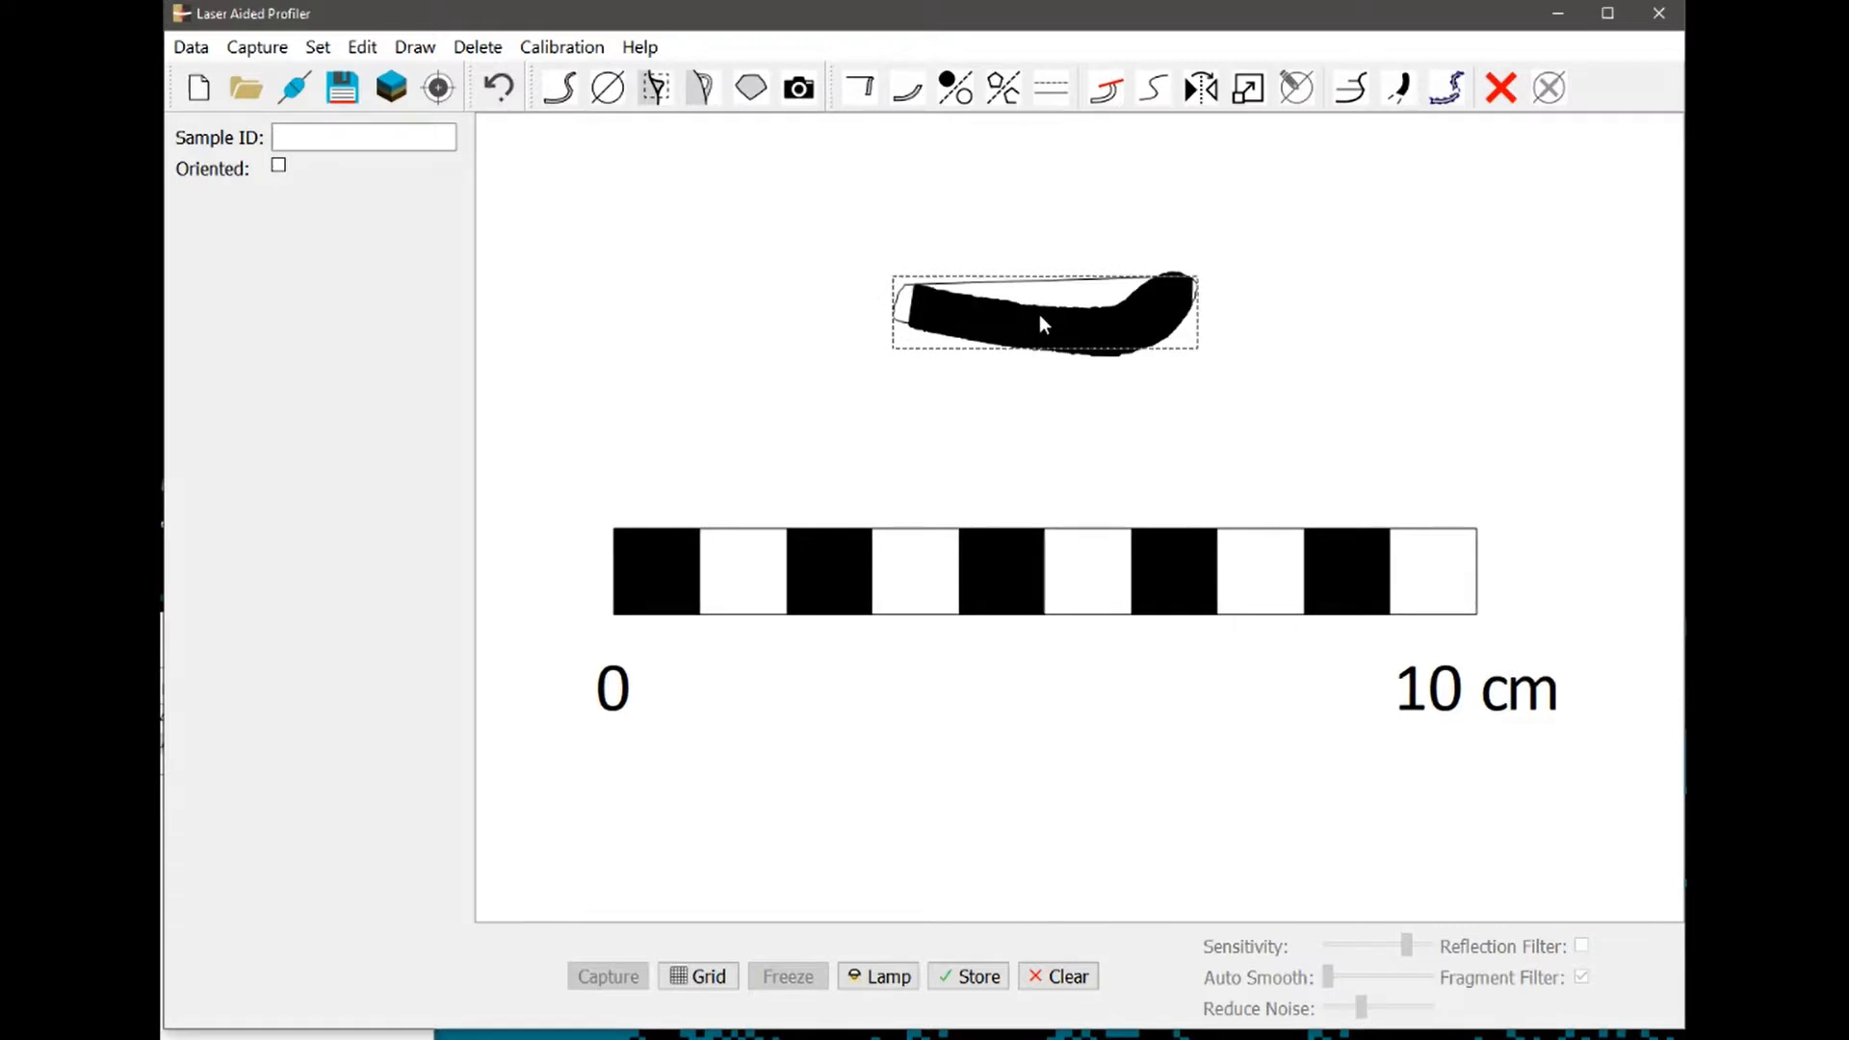
Trace the sherd's outline between the broken end's corners, following the overlaid detail at the rounded rim, and add the trace as a Profile
scroll(1279, 287, "up", 1)
scroll(1650, 346, "up", 1)
scroll(1593, 388, "up", 1)
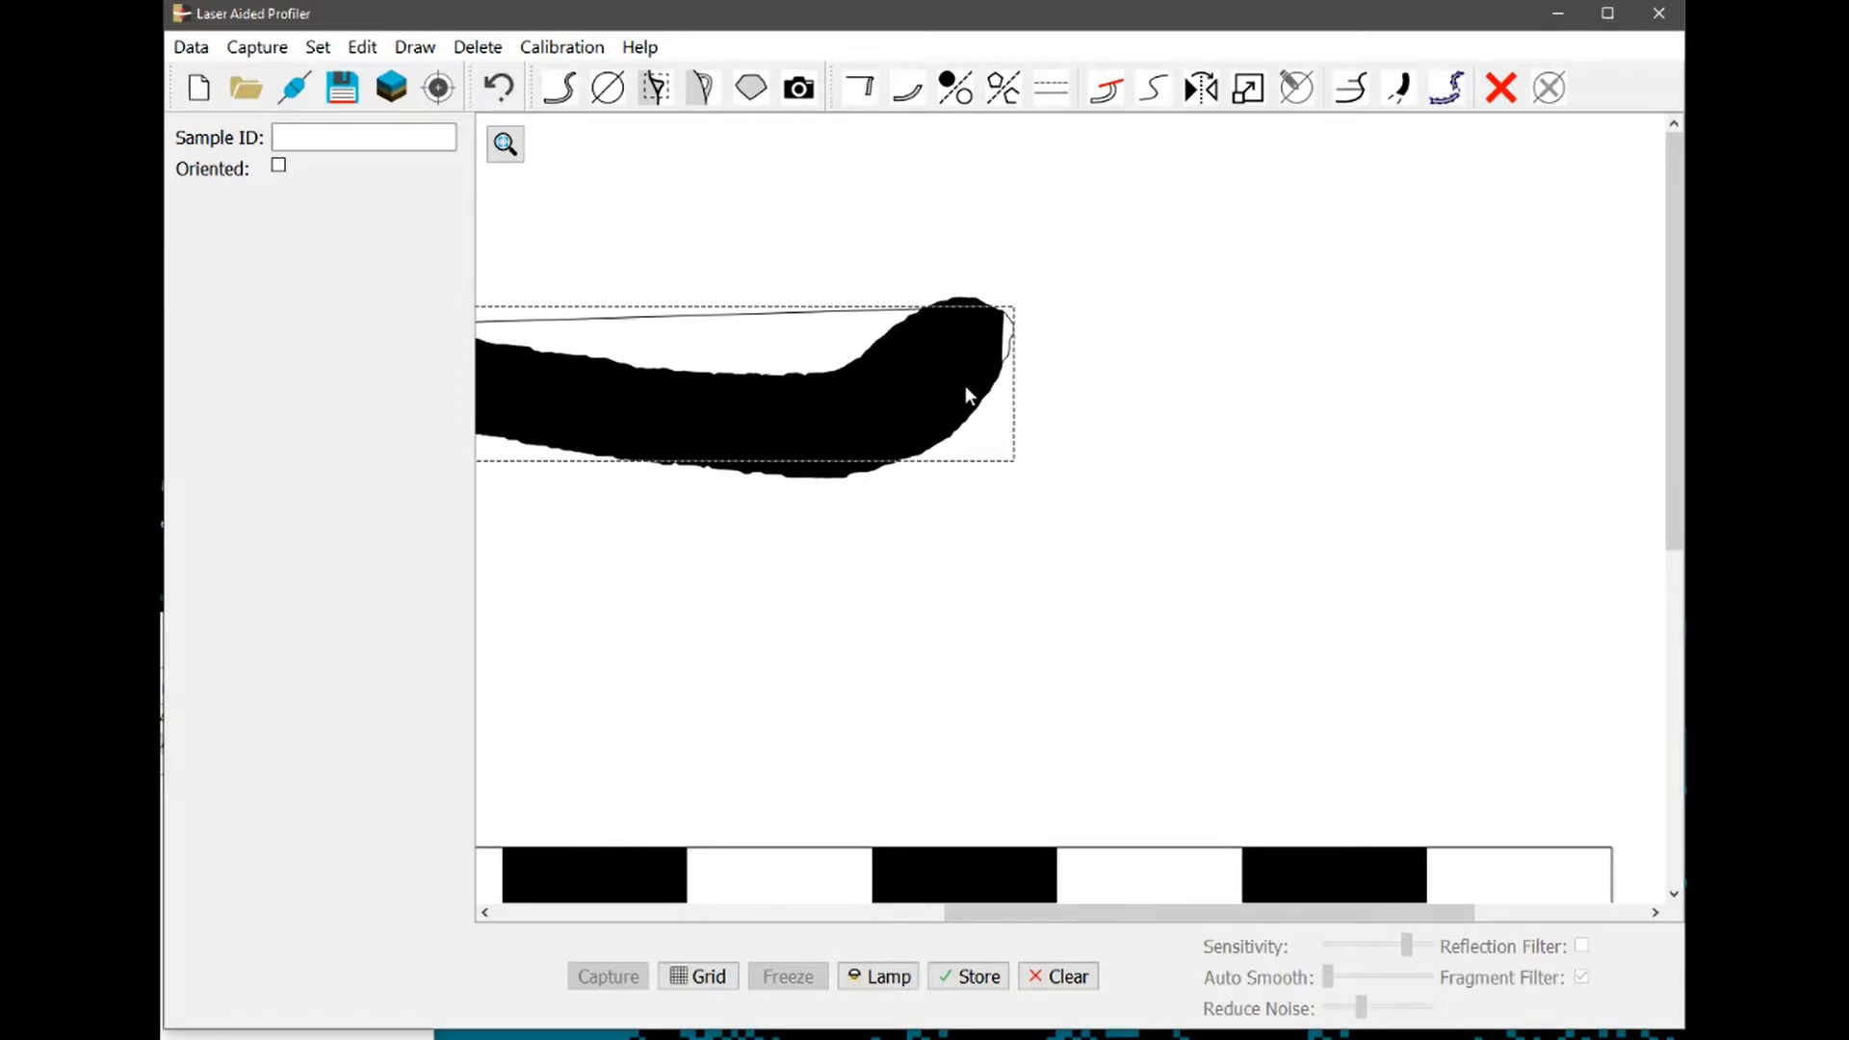
scroll(766, 465, "down", 1)
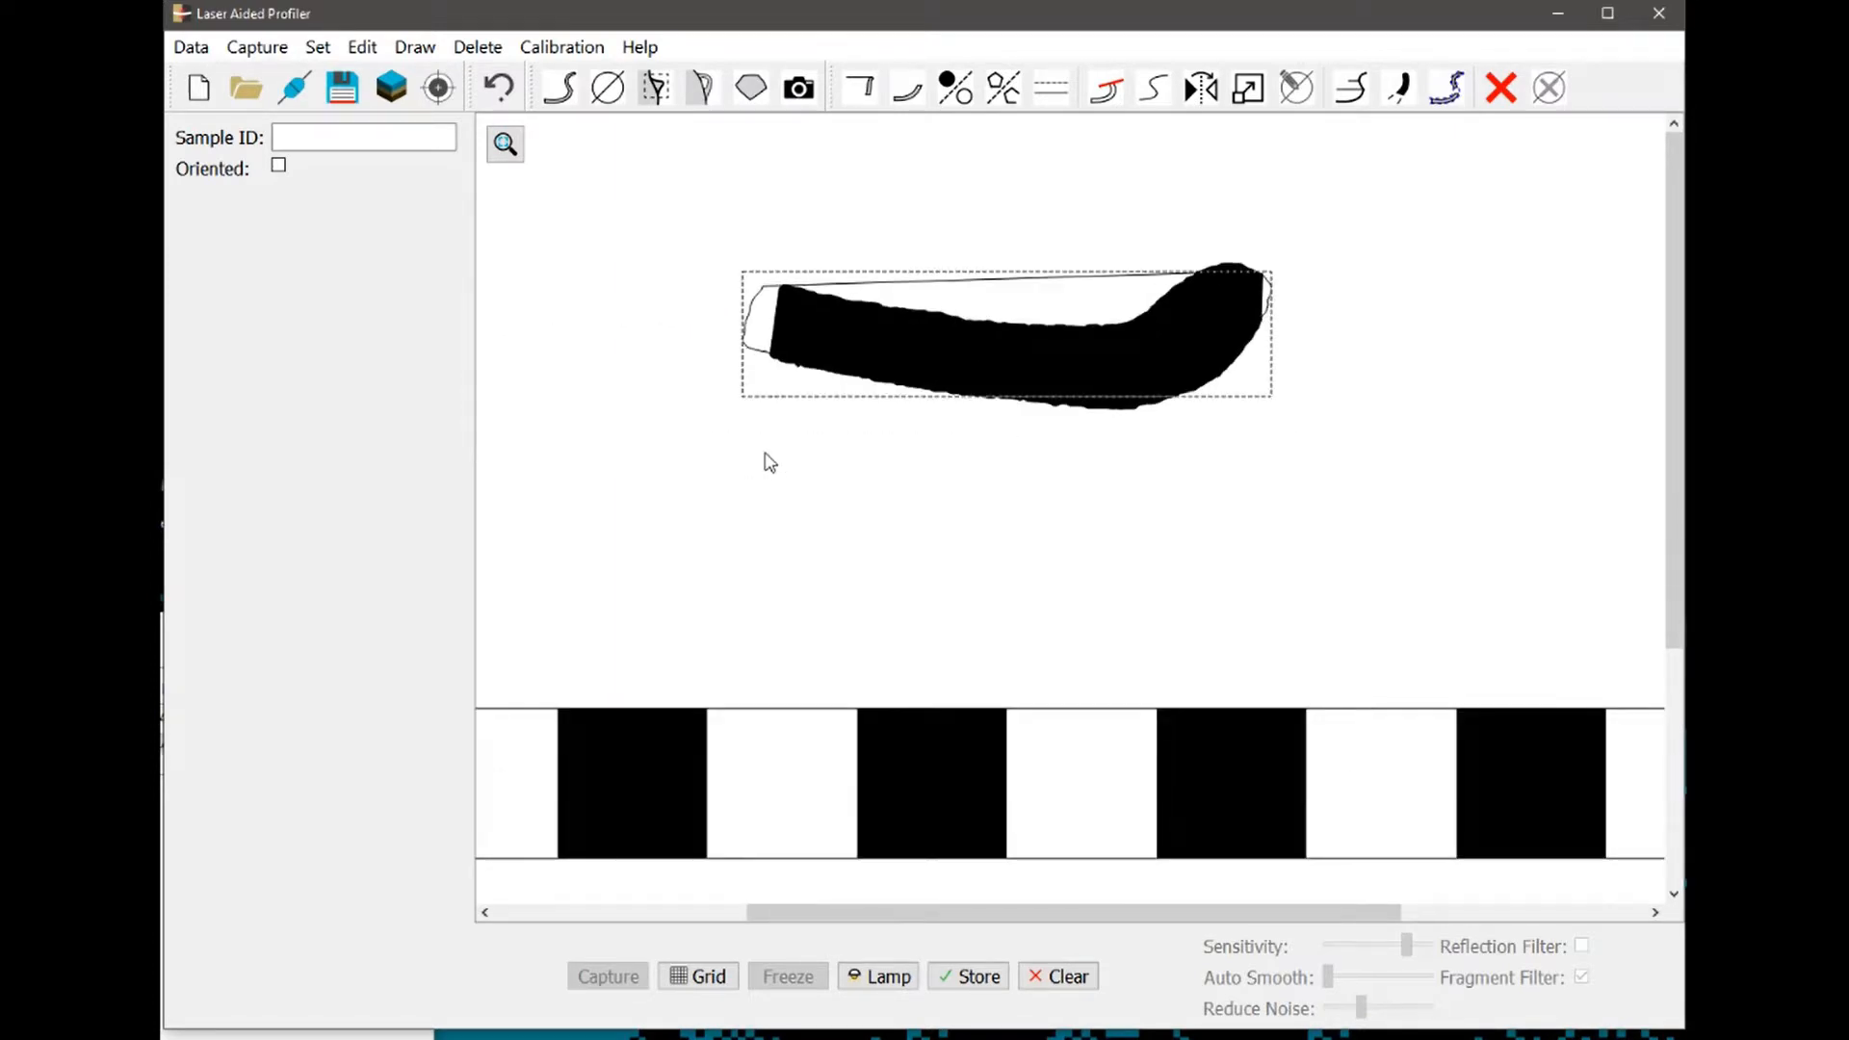
left_click(1339, 296)
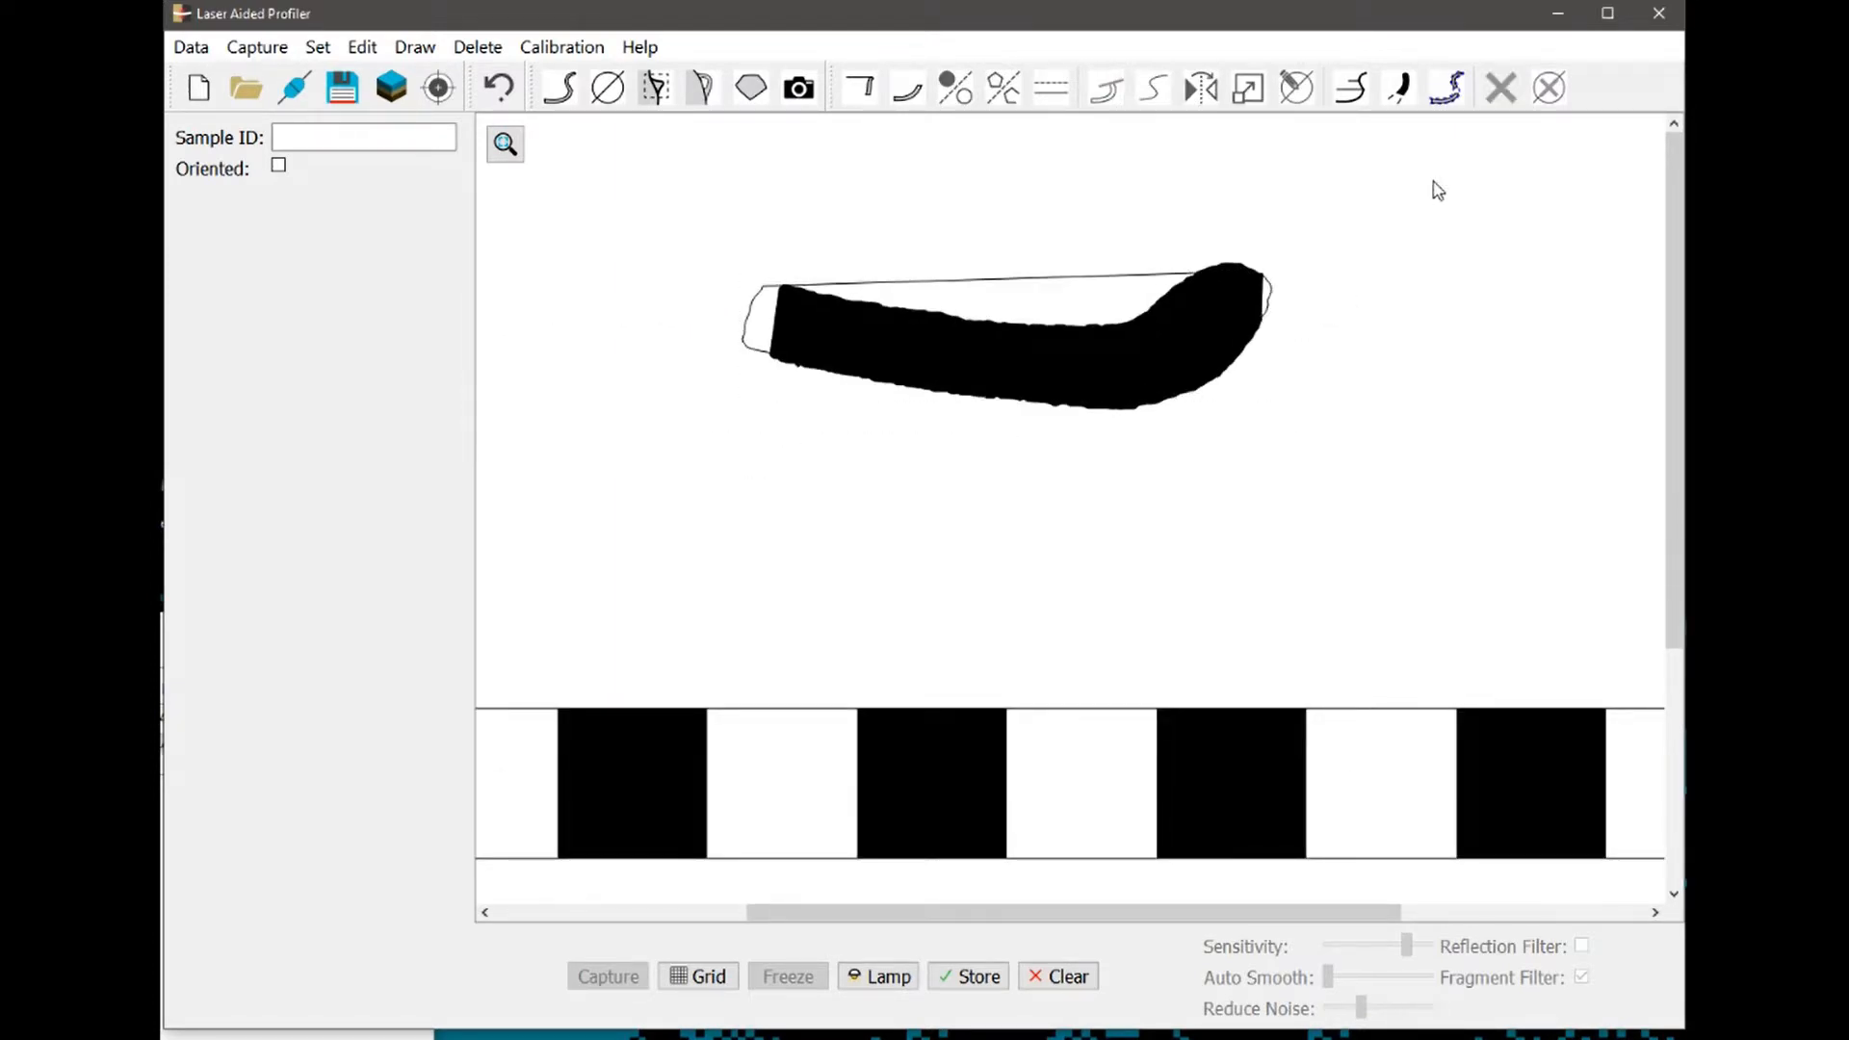
left_click(1445, 97)
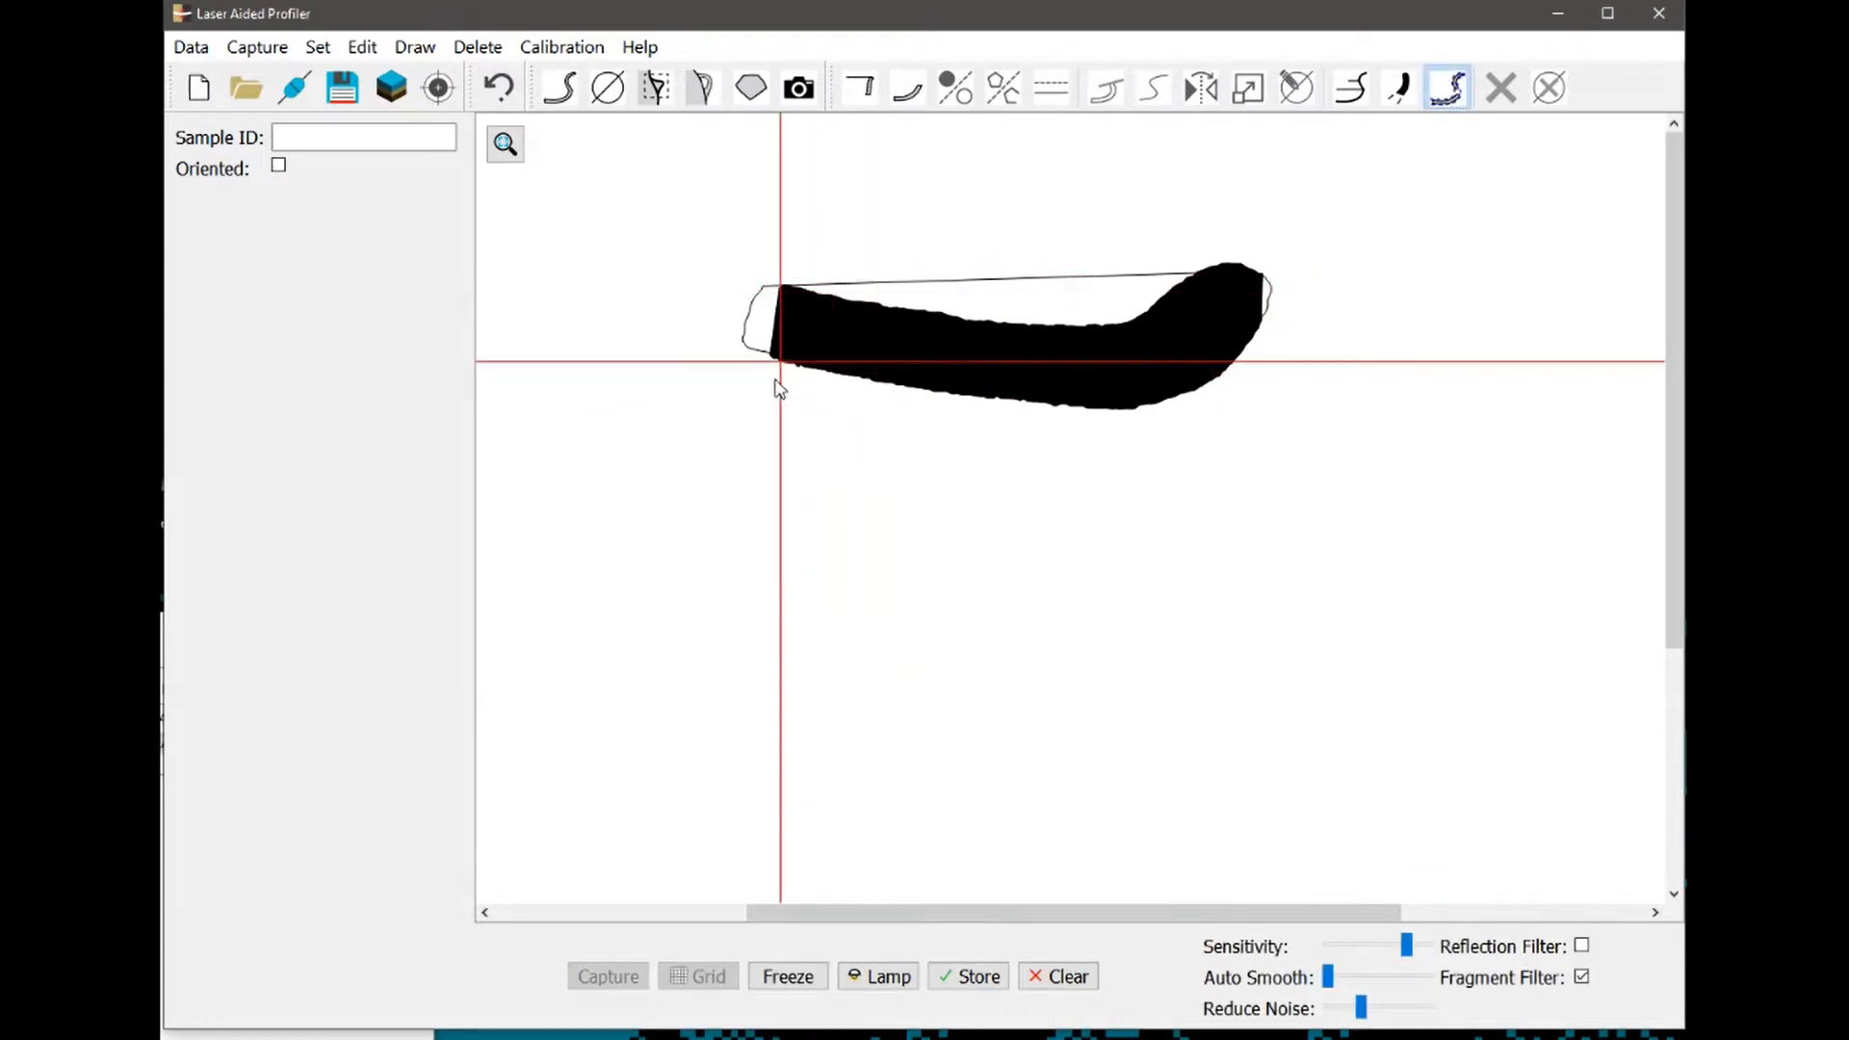
mouse_move(773, 376)
left_mouse_down()
mouse_move(1154, 407)
mouse_move(1244, 354)
mouse_move(1271, 289)
mouse_move(1231, 263)
mouse_move(1121, 323)
mouse_move(1005, 328)
mouse_move(786, 291)
left_mouse_up()
left_click(631, 428)
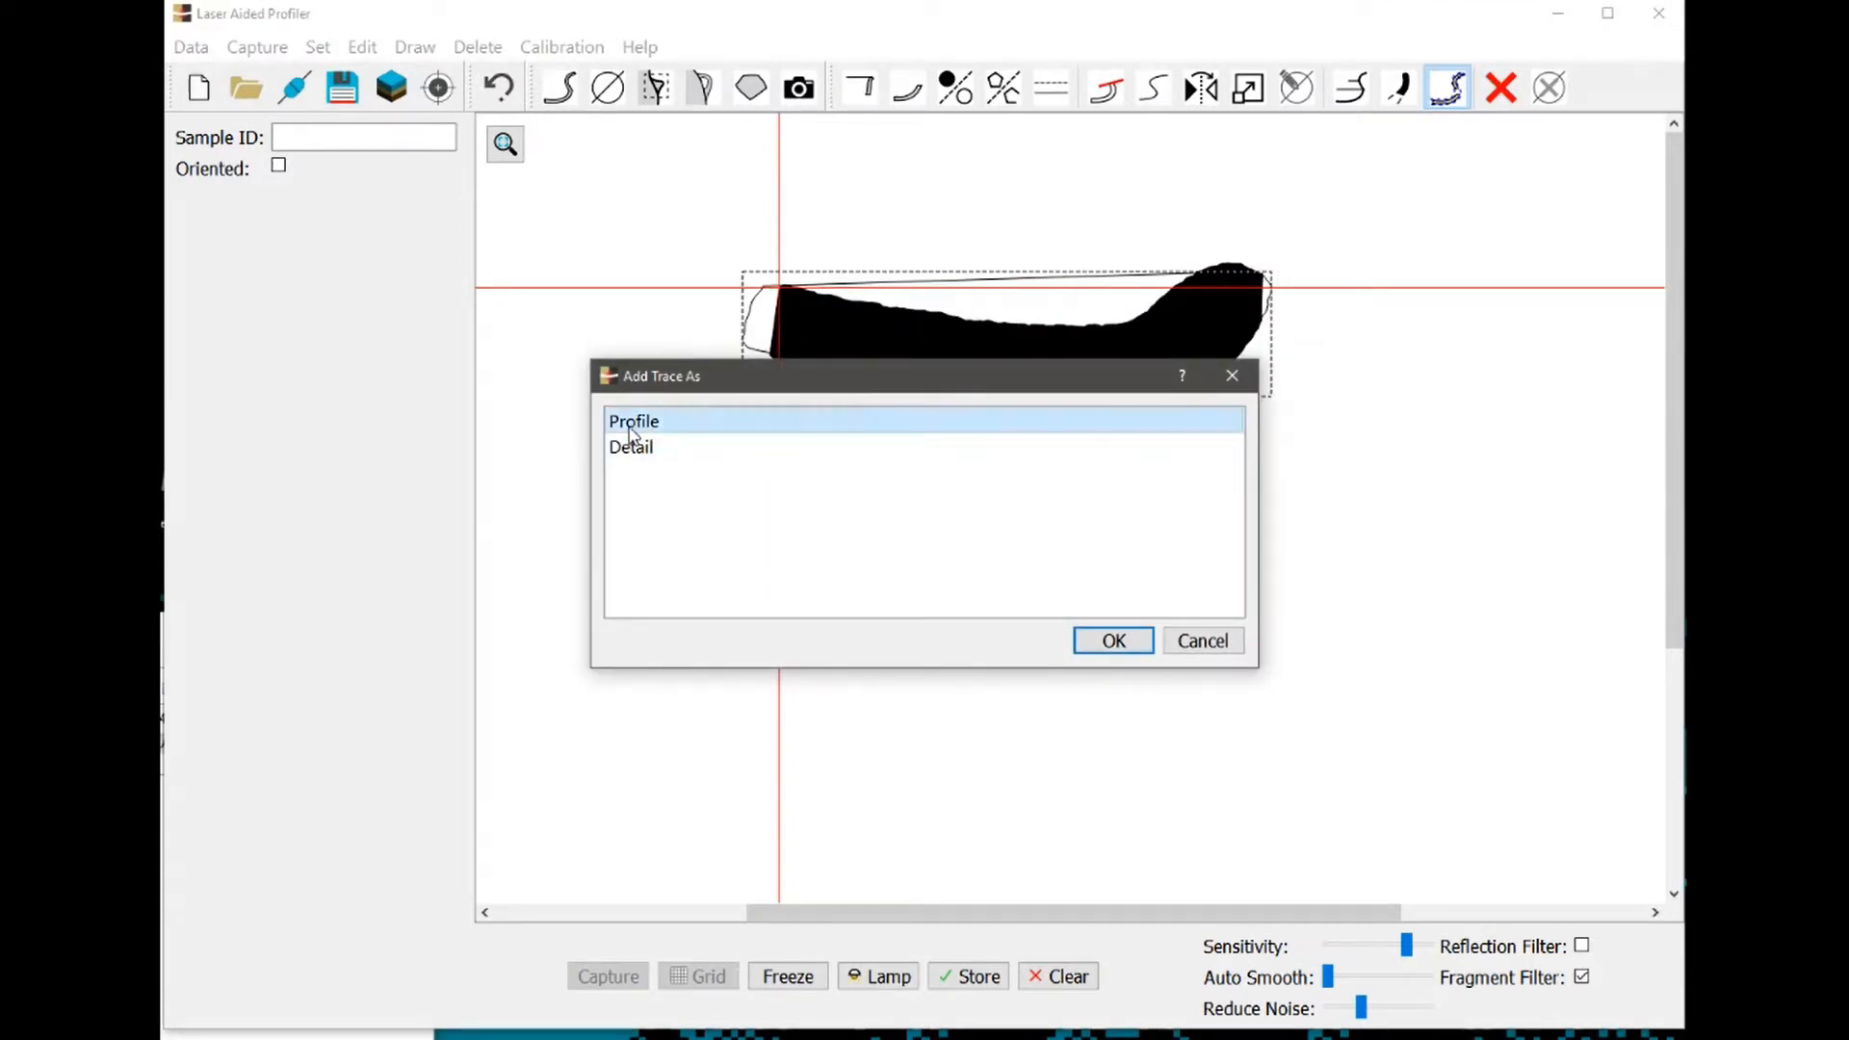
left_click(1112, 641)
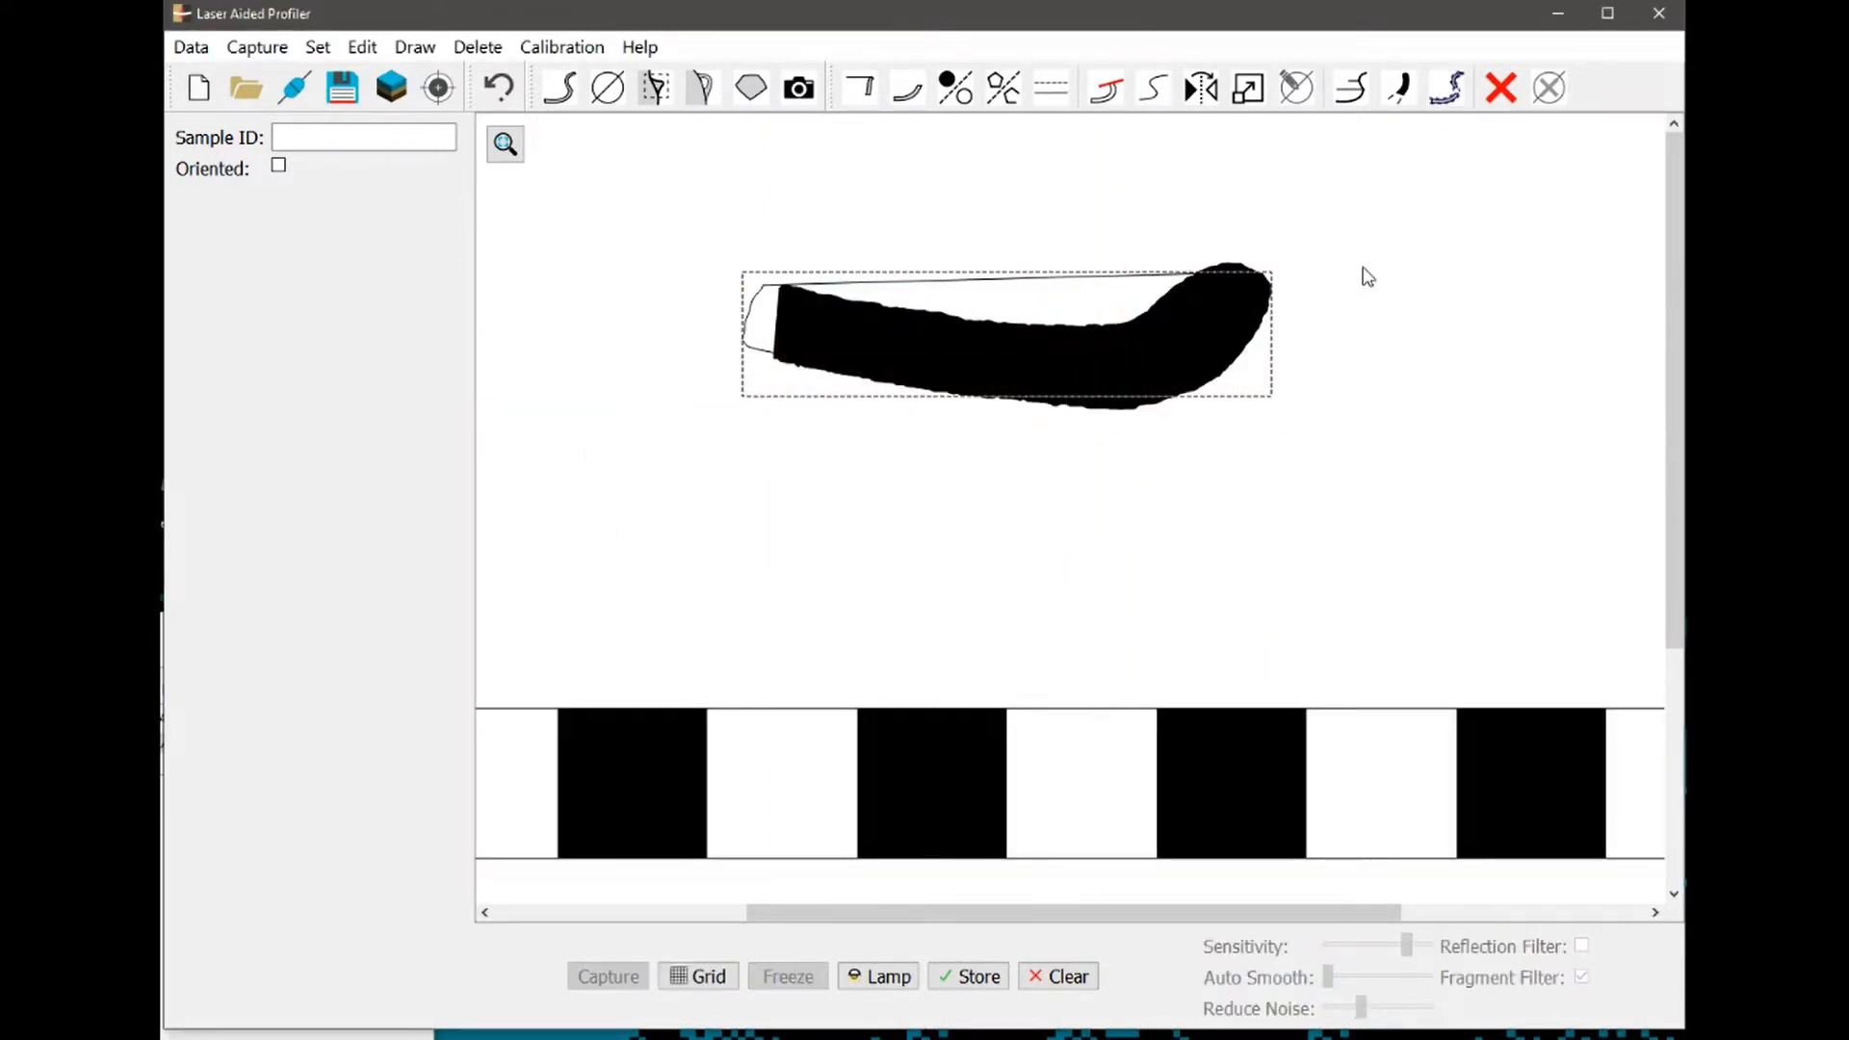
Move the leftover detail outline off the profile and delete it
mouse_move(1366, 219)
left_mouse_down()
mouse_move(1147, 373)
mouse_move(1319, 443)
mouse_move(1385, 495)
left_mouse_up()
left_click(1490, 452)
left_click(1441, 455)
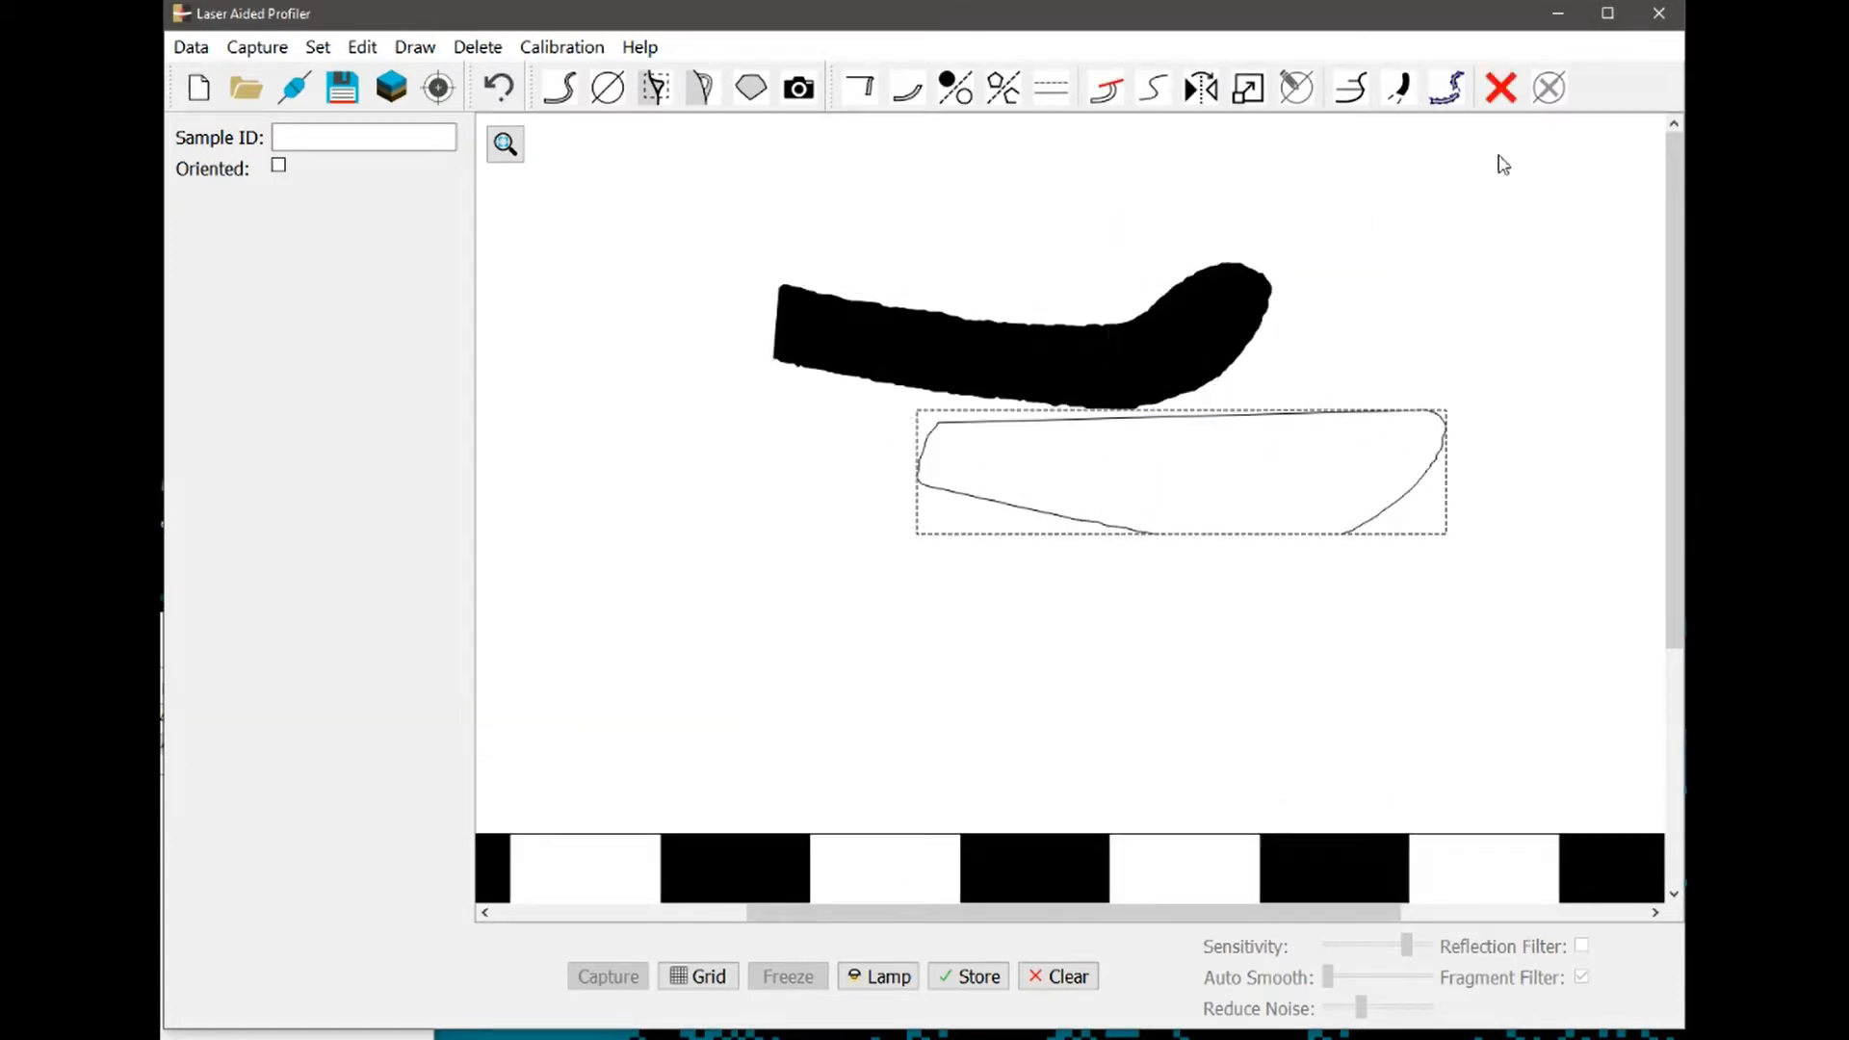
left_click(1495, 94)
Rotate the profile to a slant with the rim upward and smooth its outline to about a quarter of the smoothing range
left_click(866, 370)
mouse_move(875, 374)
left_mouse_down()
mouse_move(1632, 633)
mouse_move(1194, 638)
left_mouse_up()
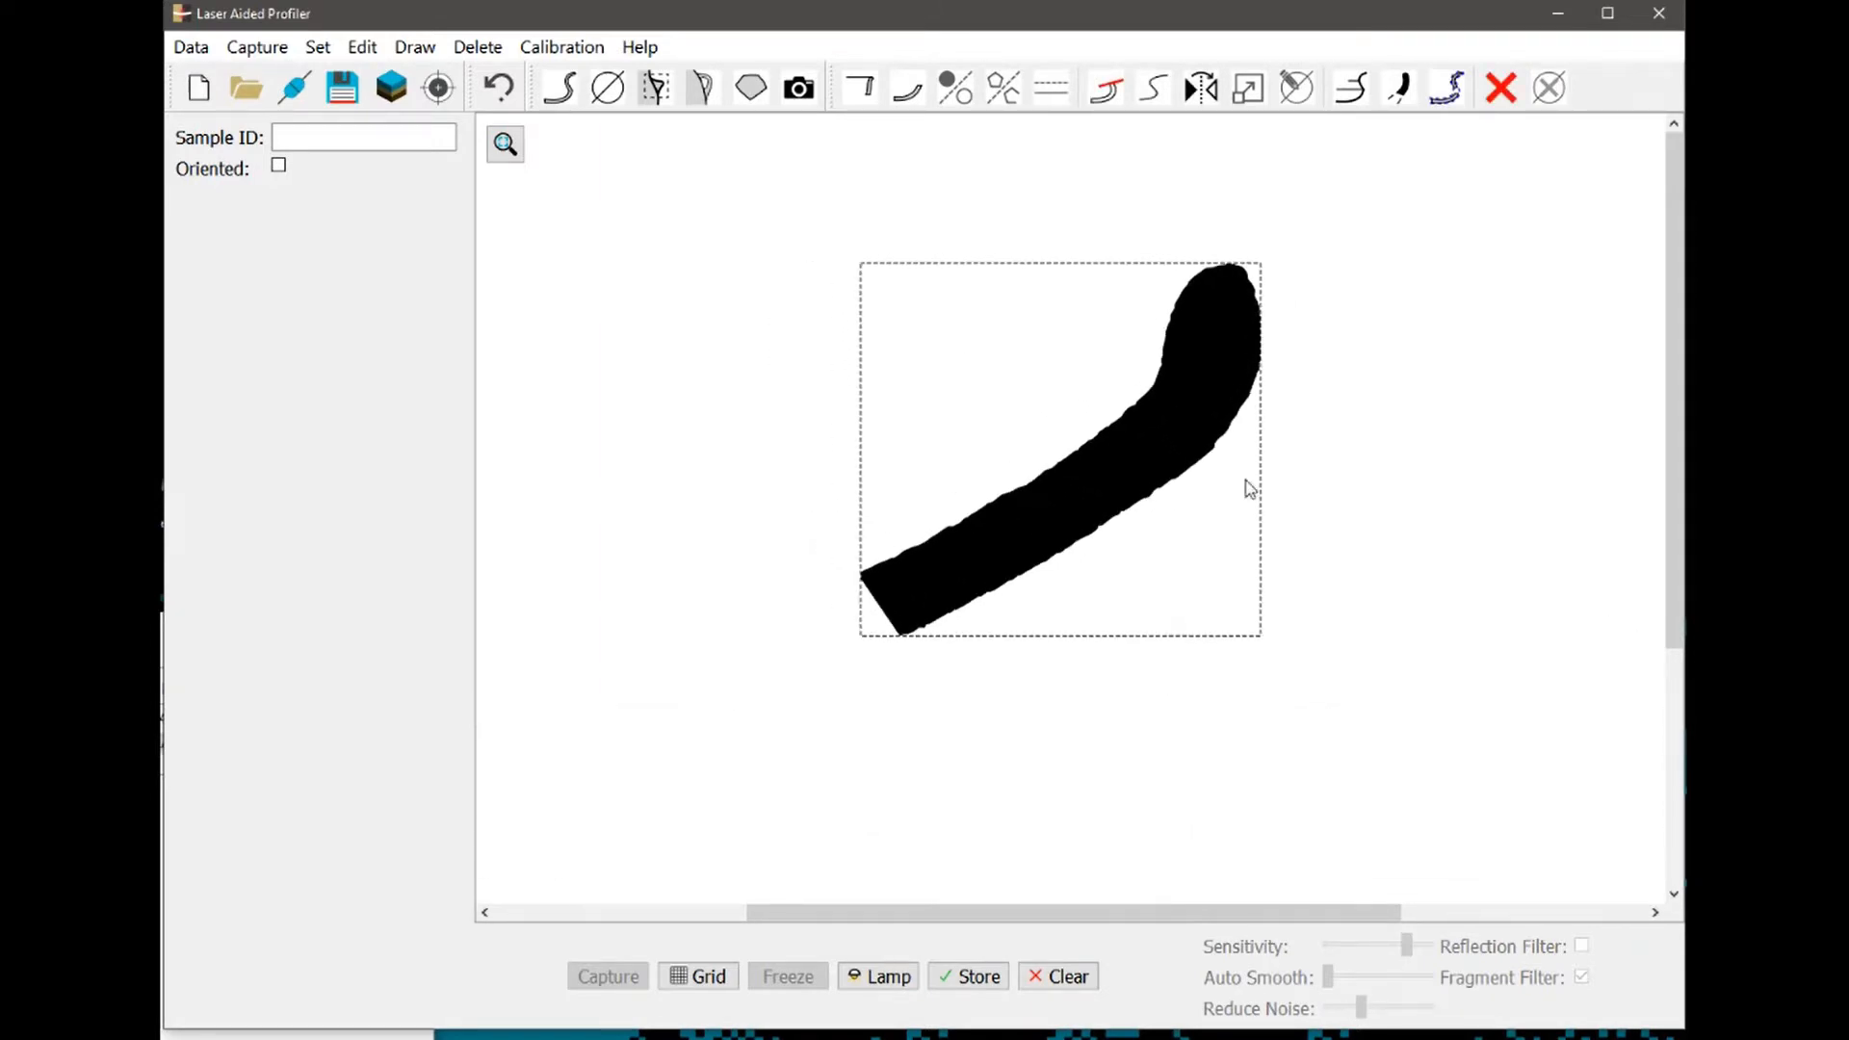
left_click(1154, 89)
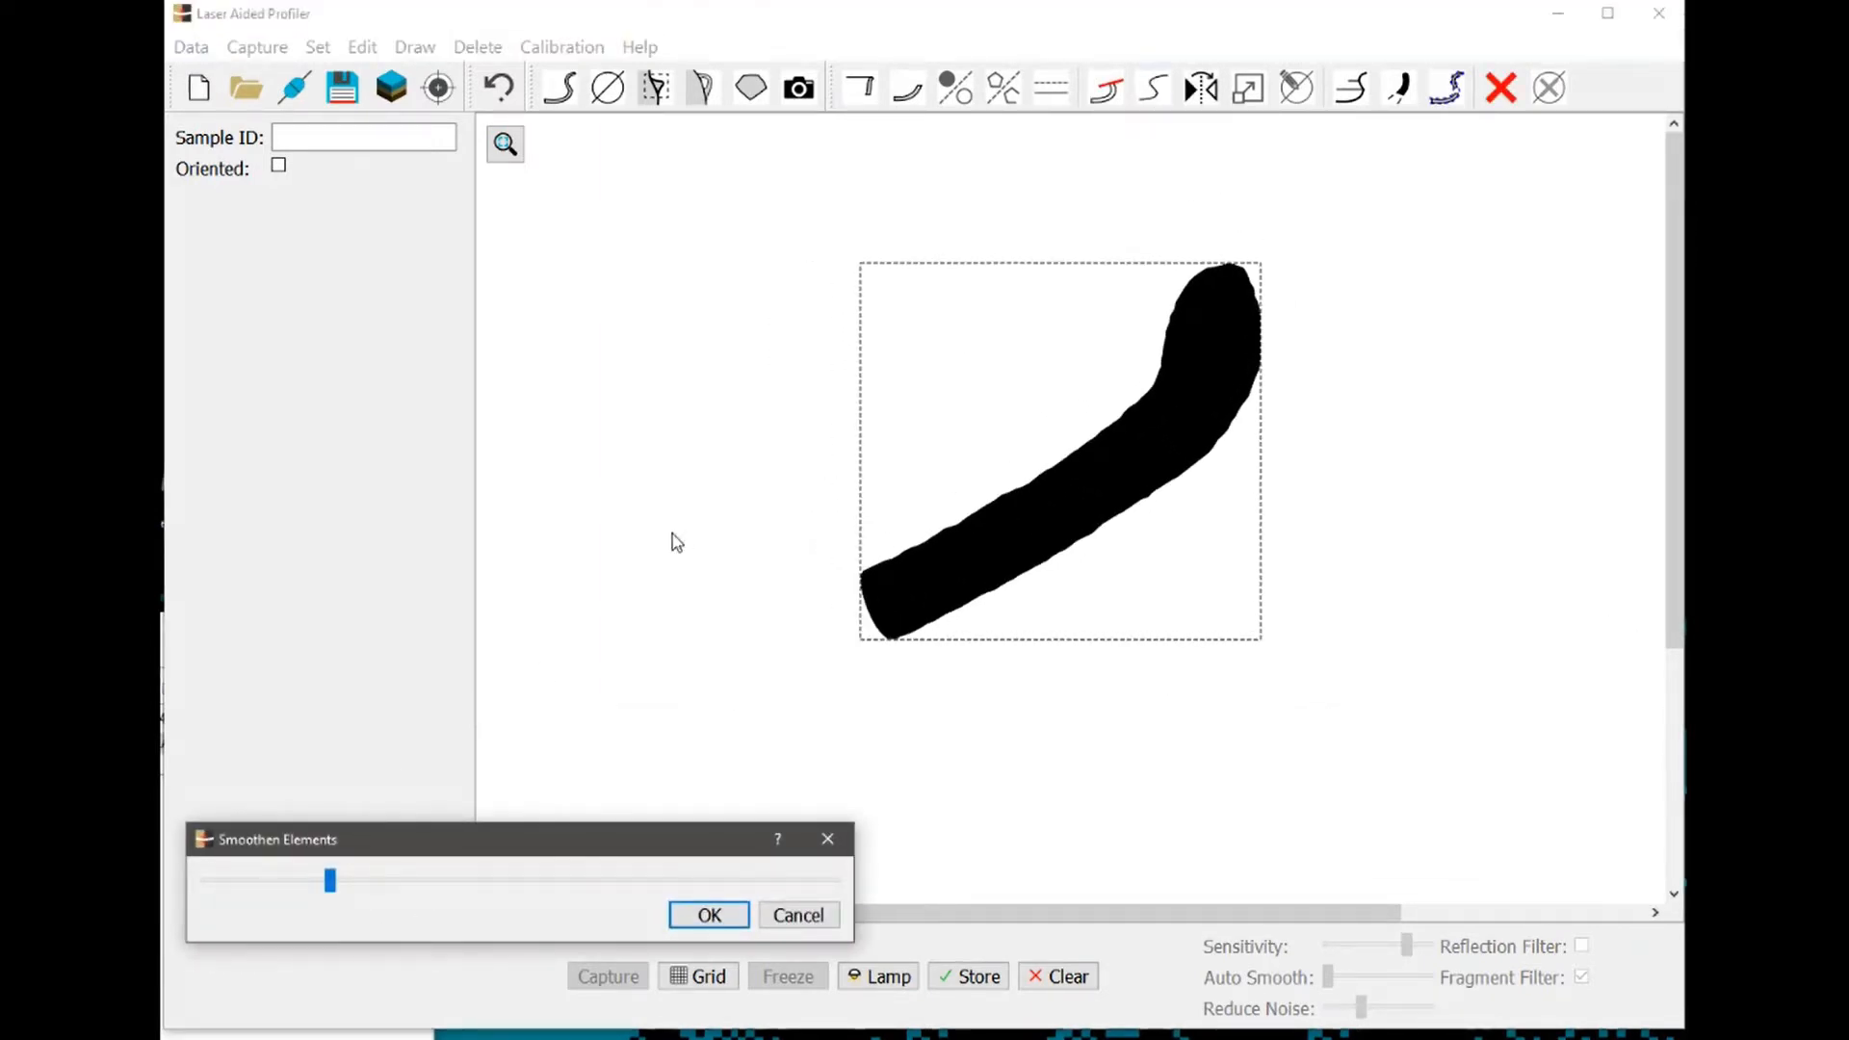
left_click_drag(274, 884, 344, 889)
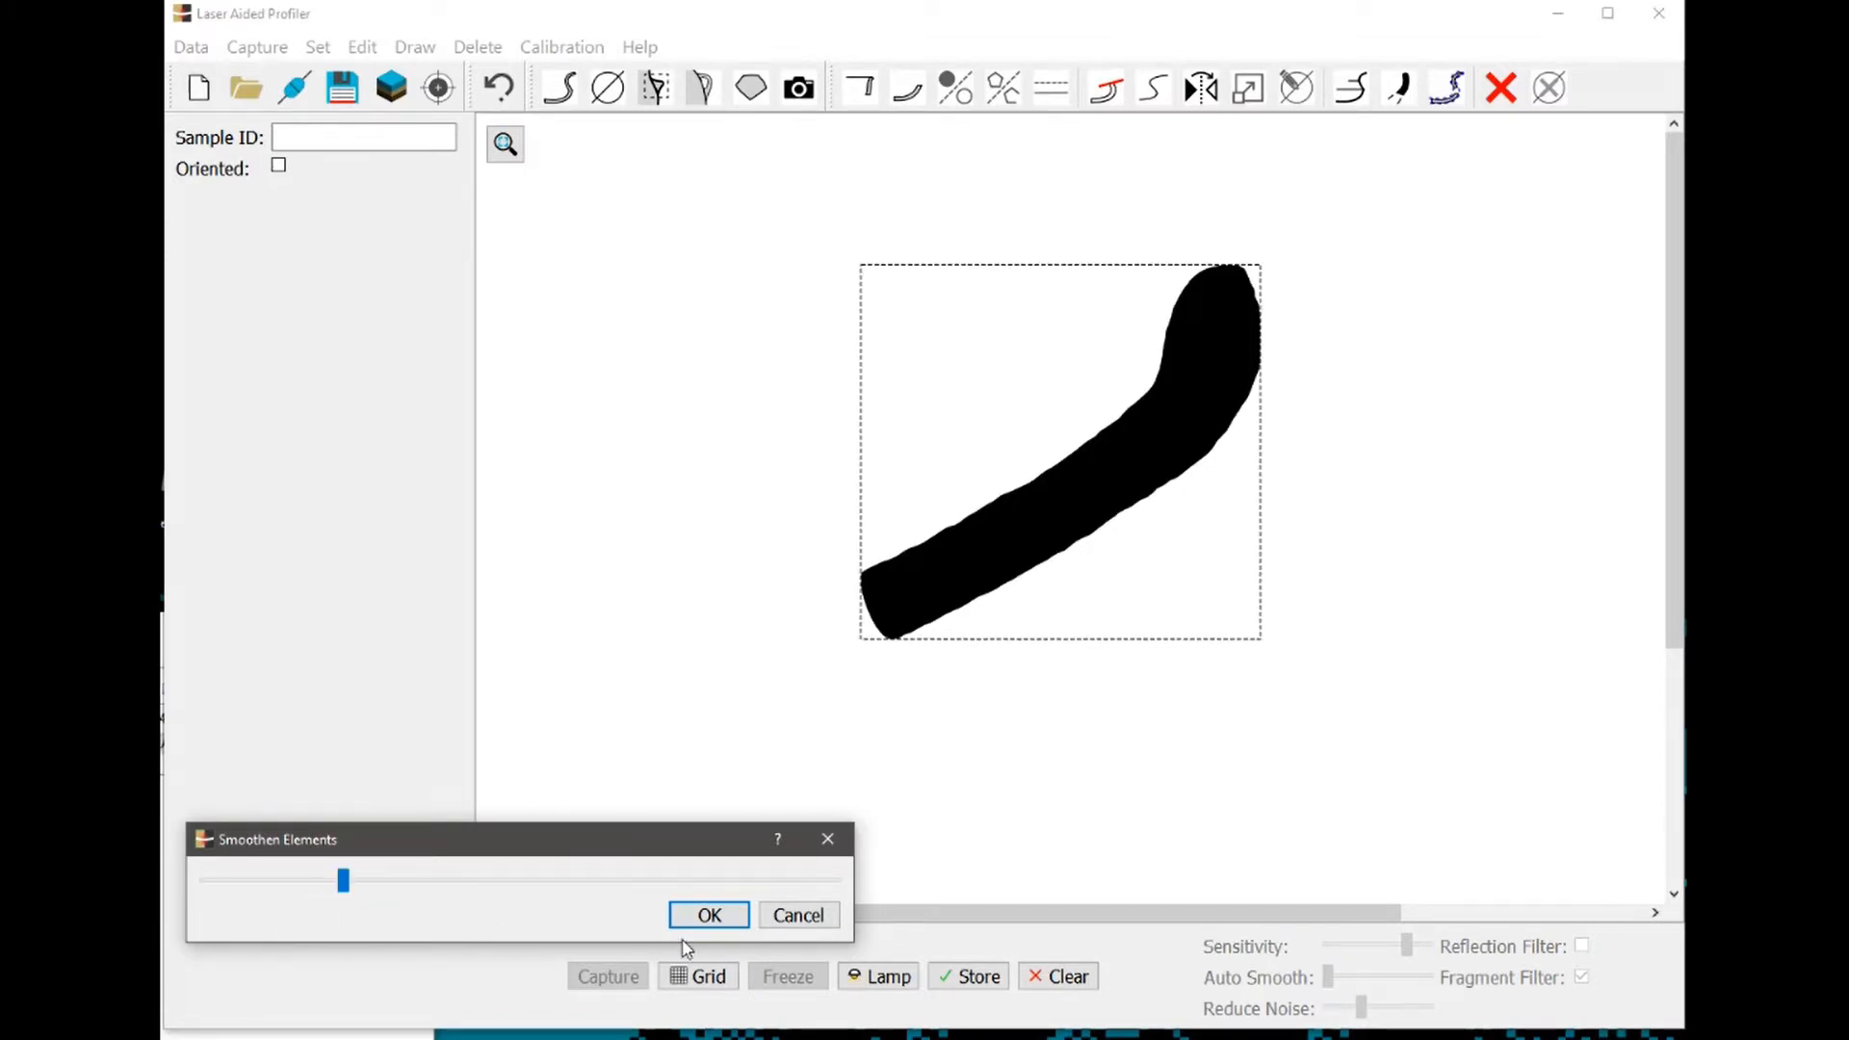
left_click(709, 915)
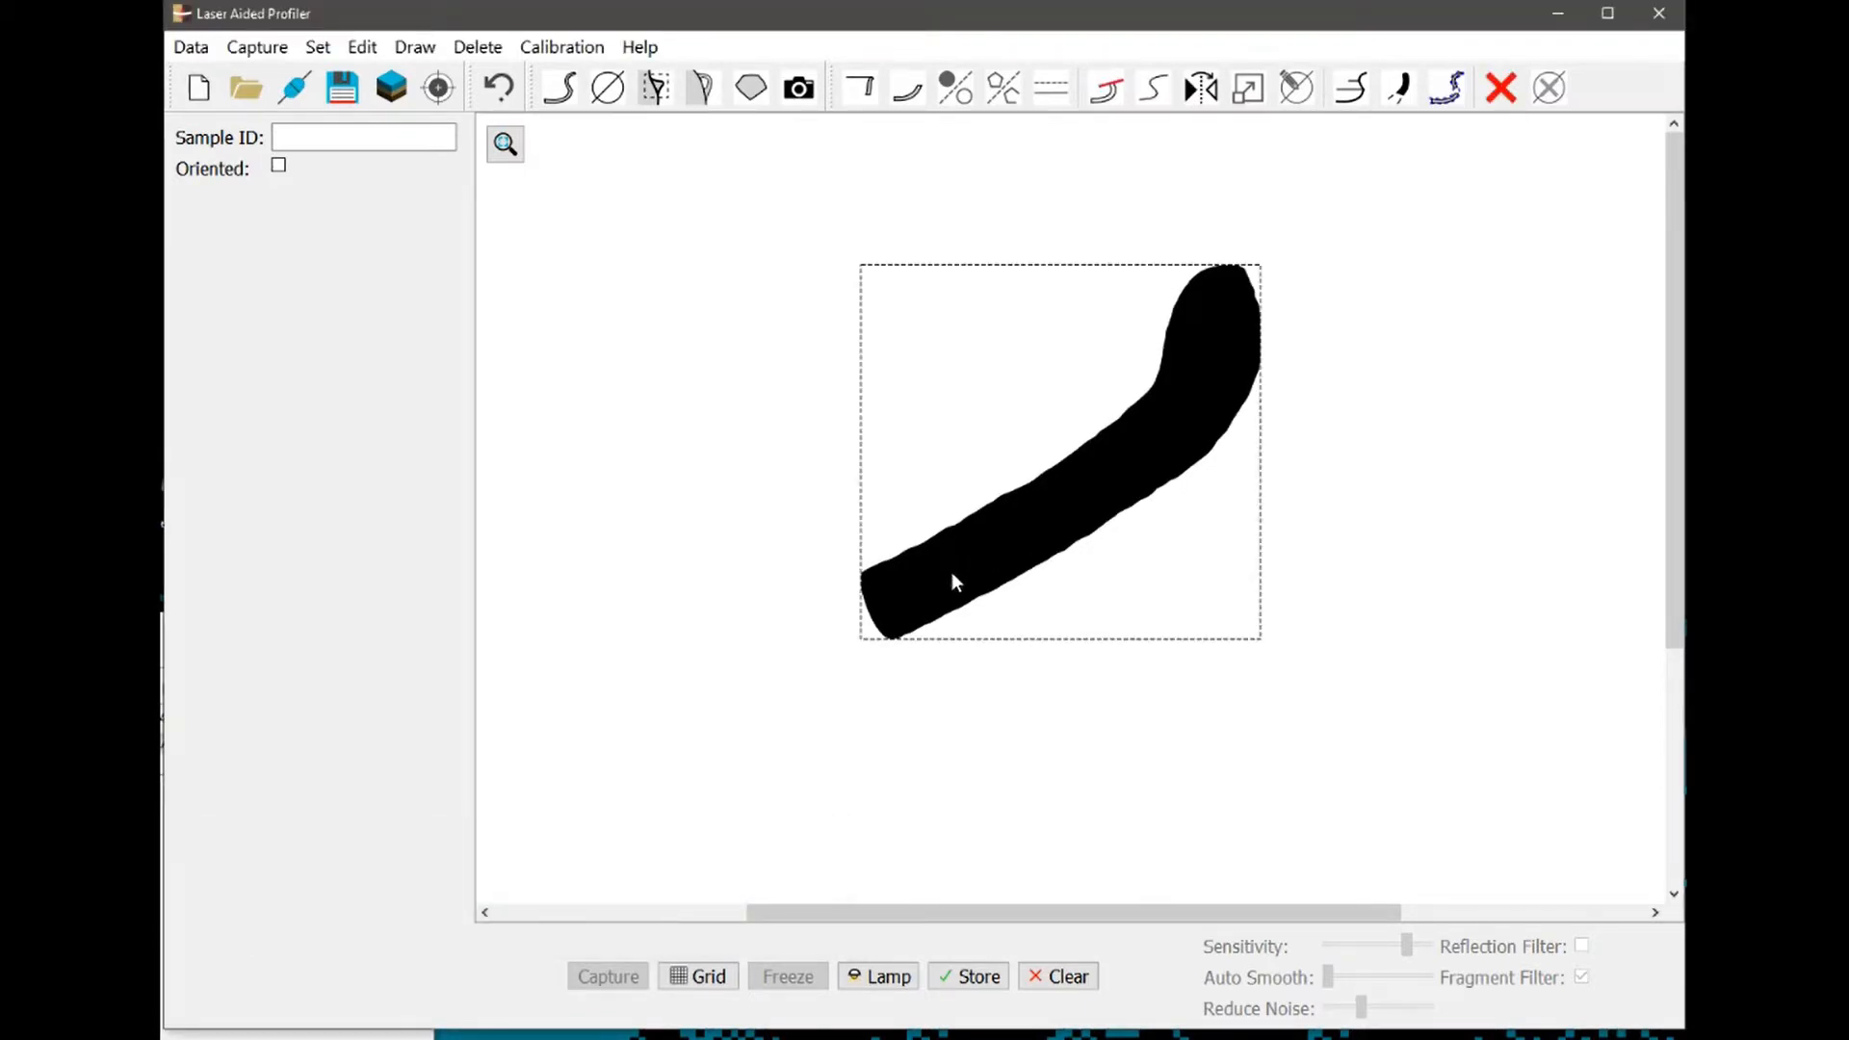
Rotate the profile slightly steeper, check its orientation against the grid, and hide the grid again
left_click_drag(950, 577, 1195, 660)
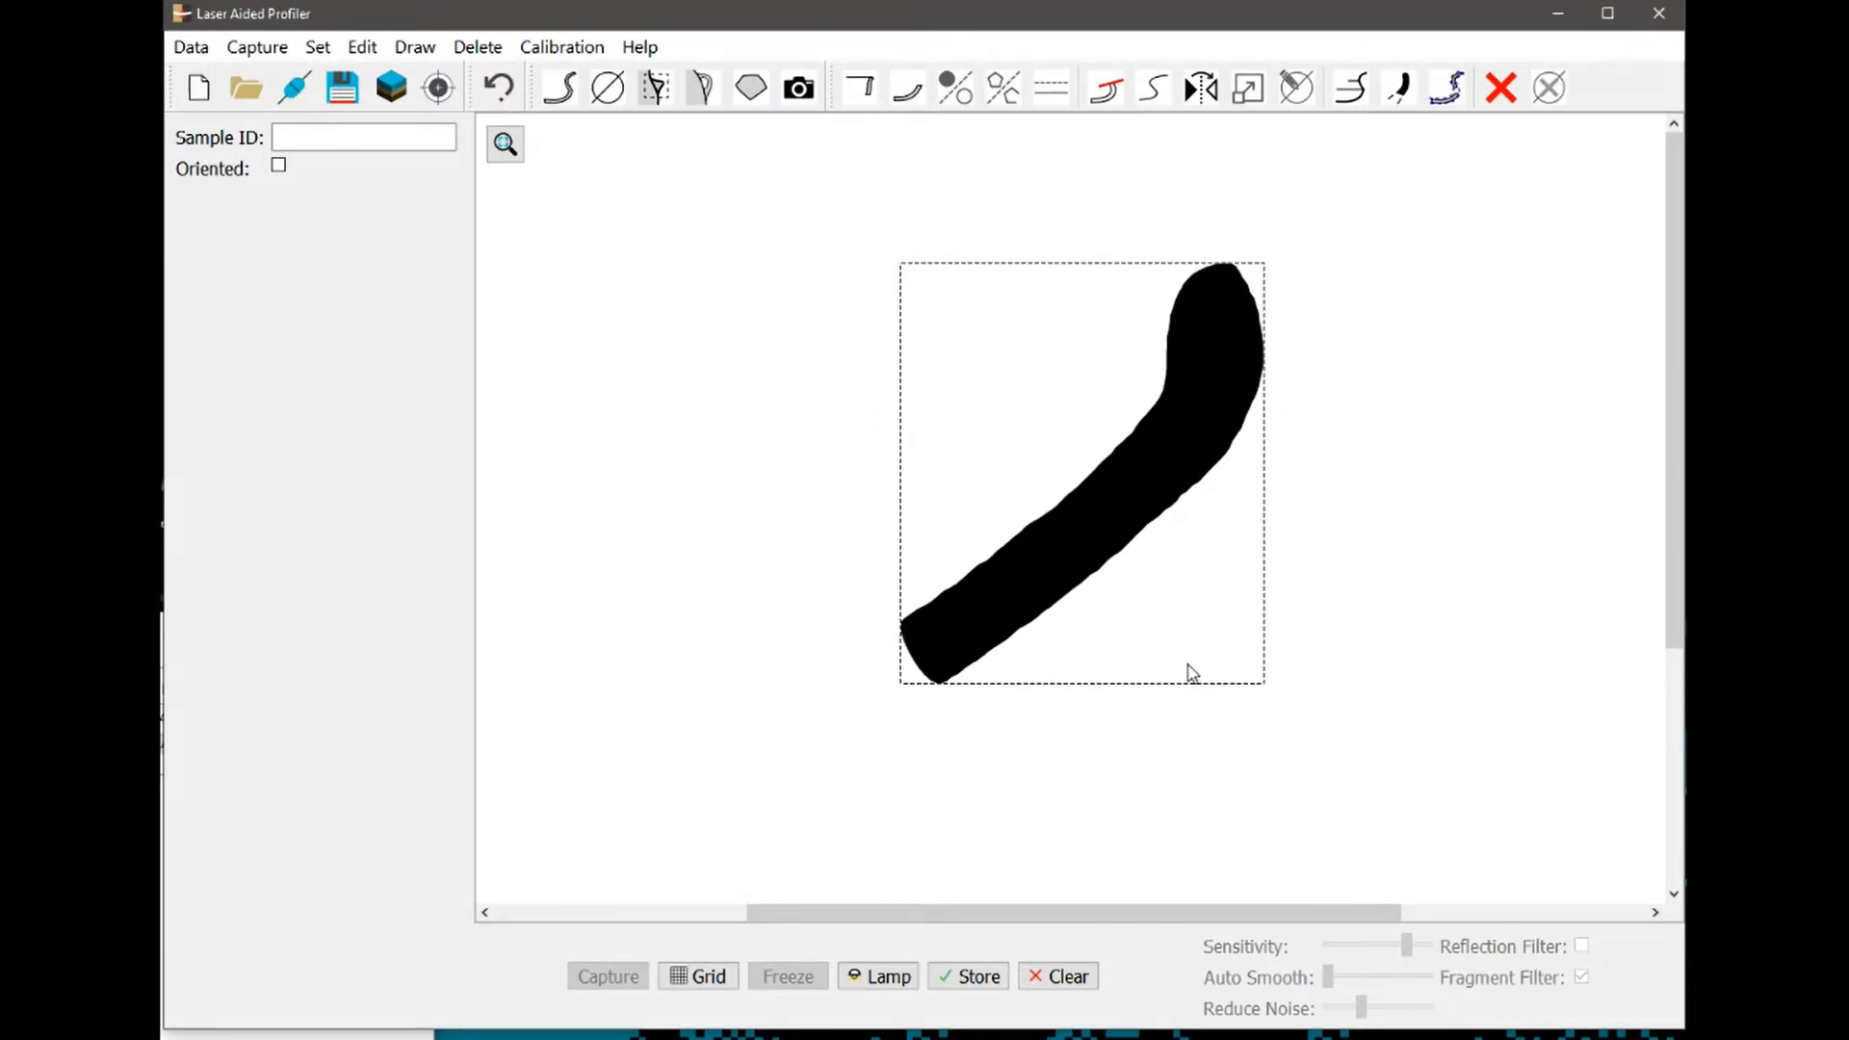
left_click(713, 982)
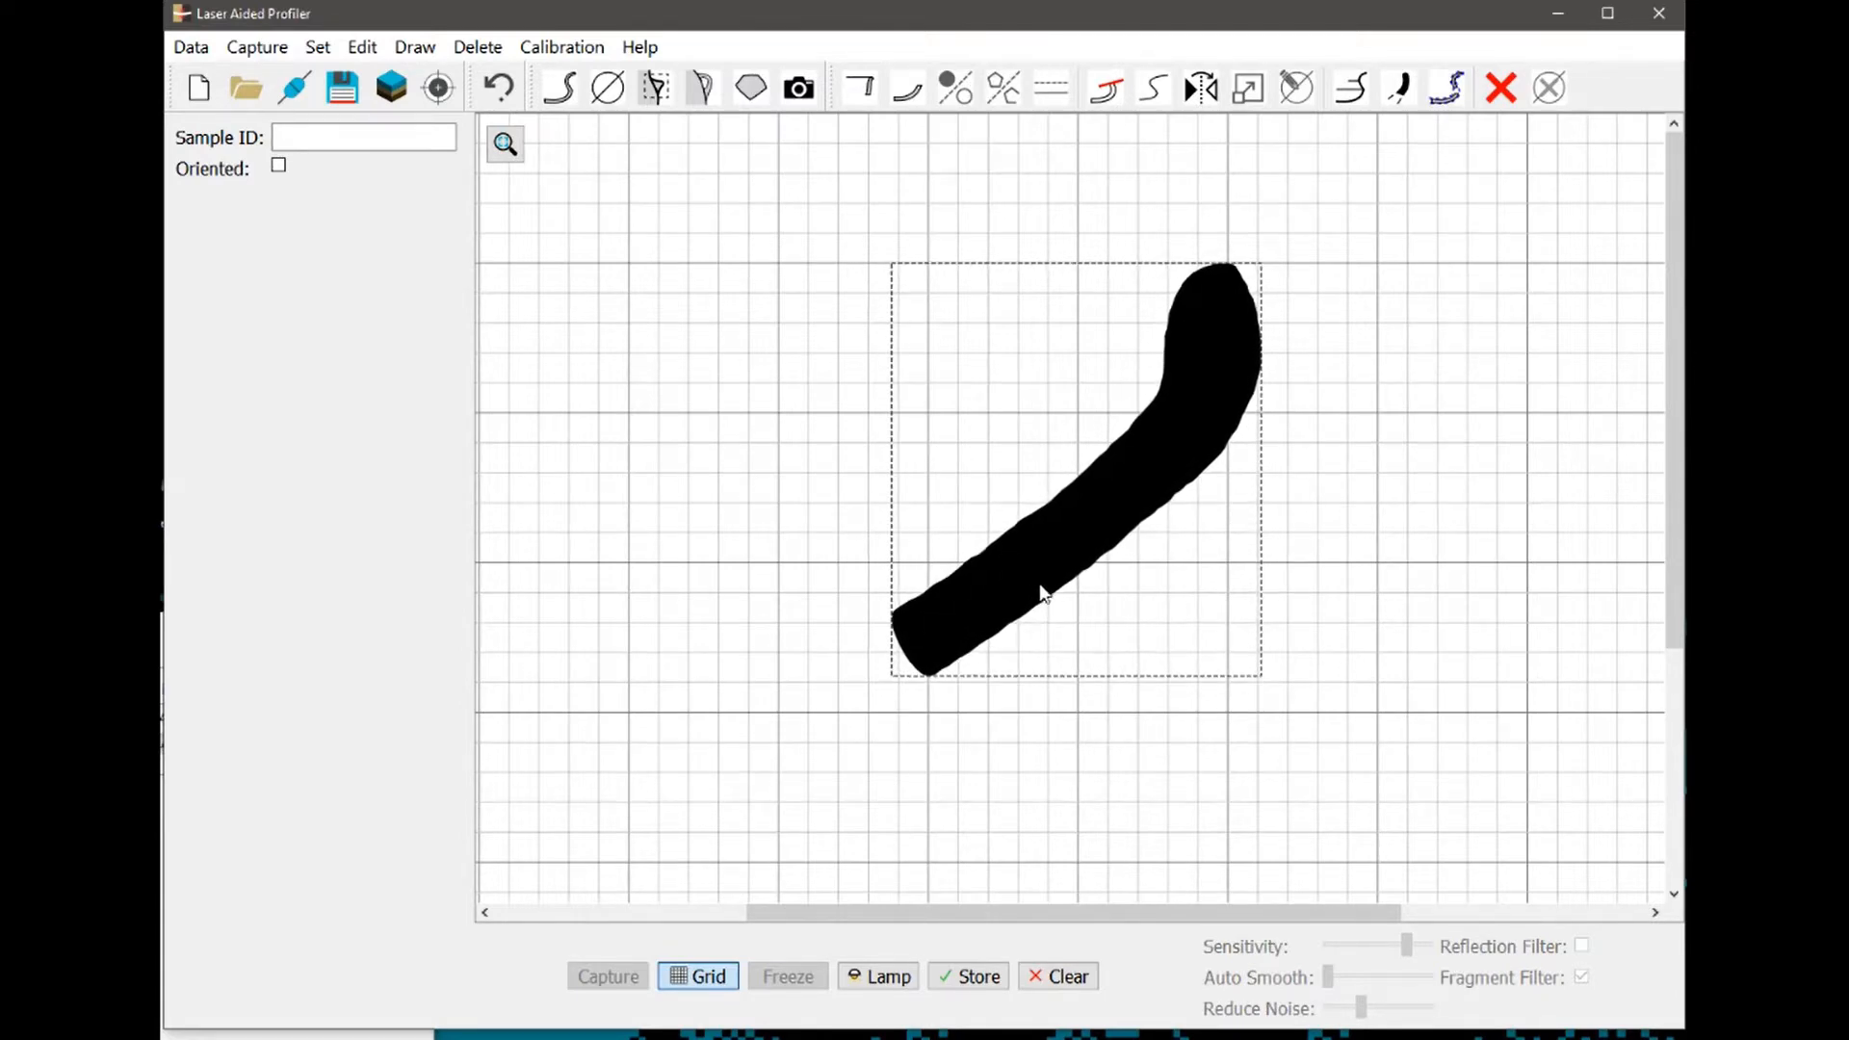
left_click(704, 979)
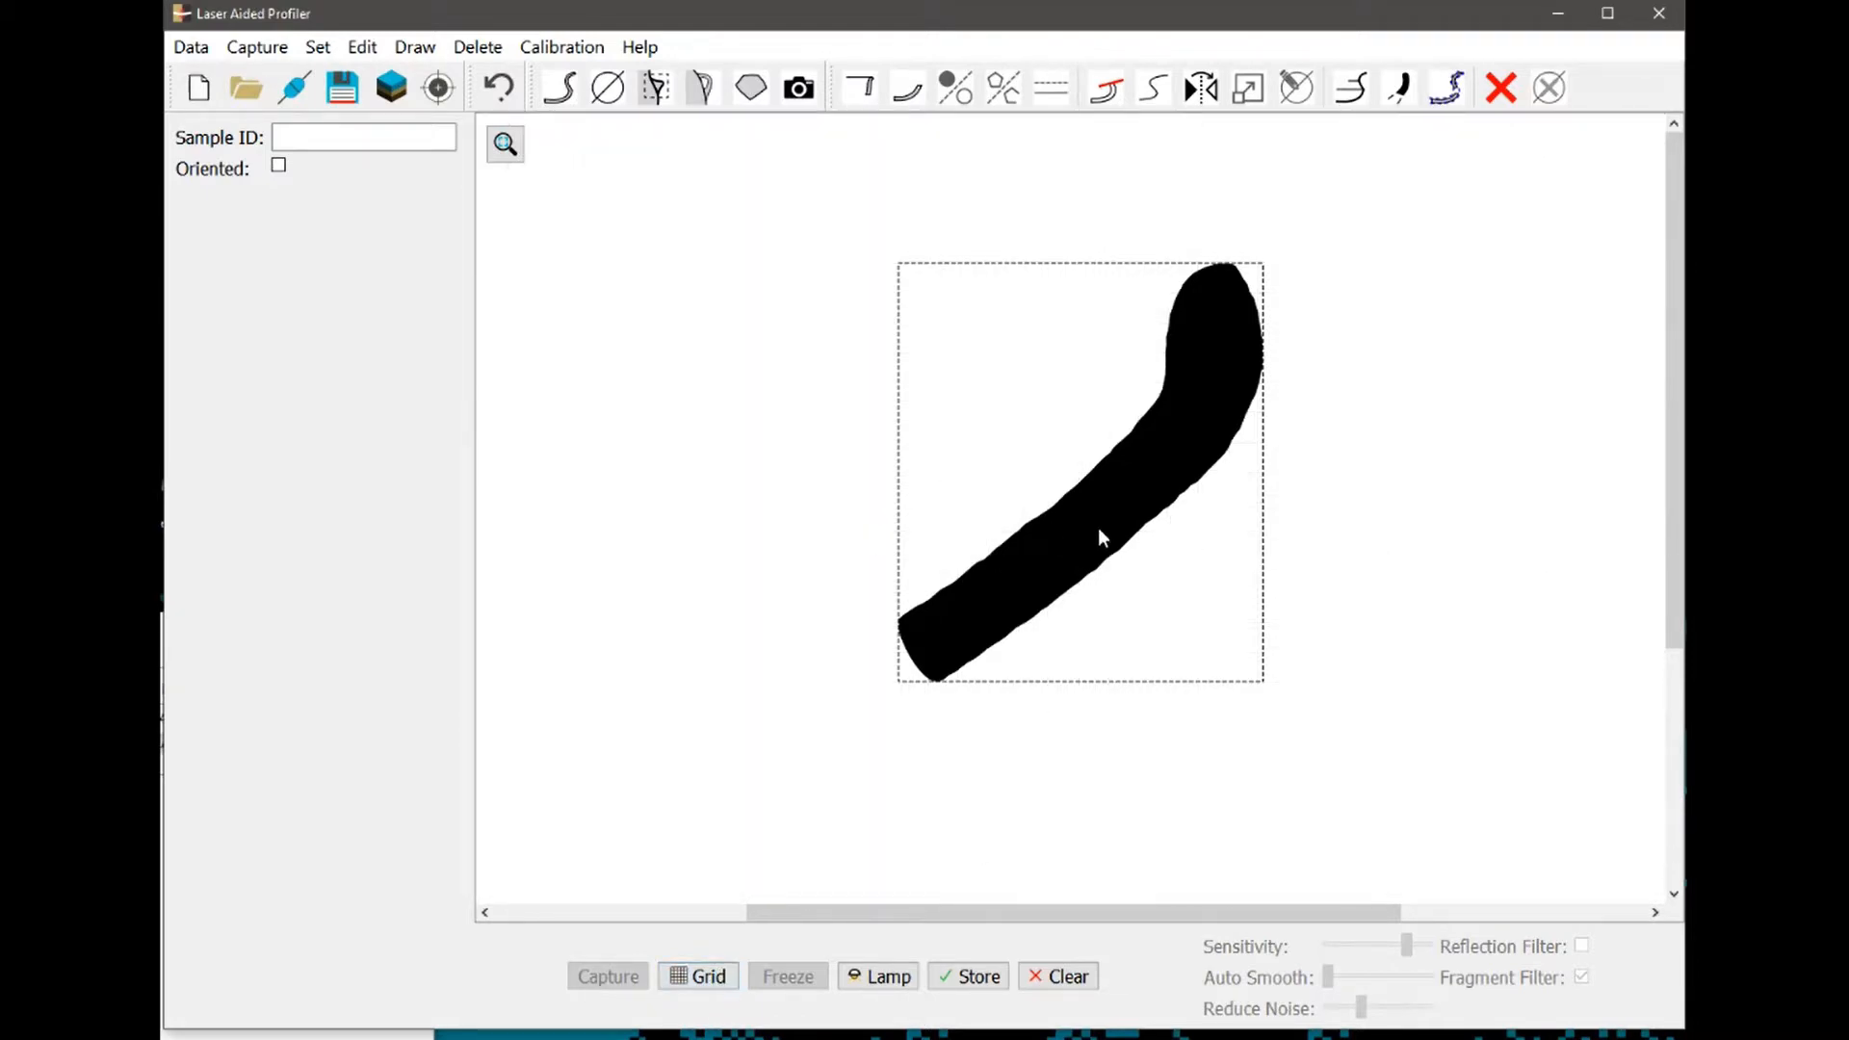
left_click(1308, 521)
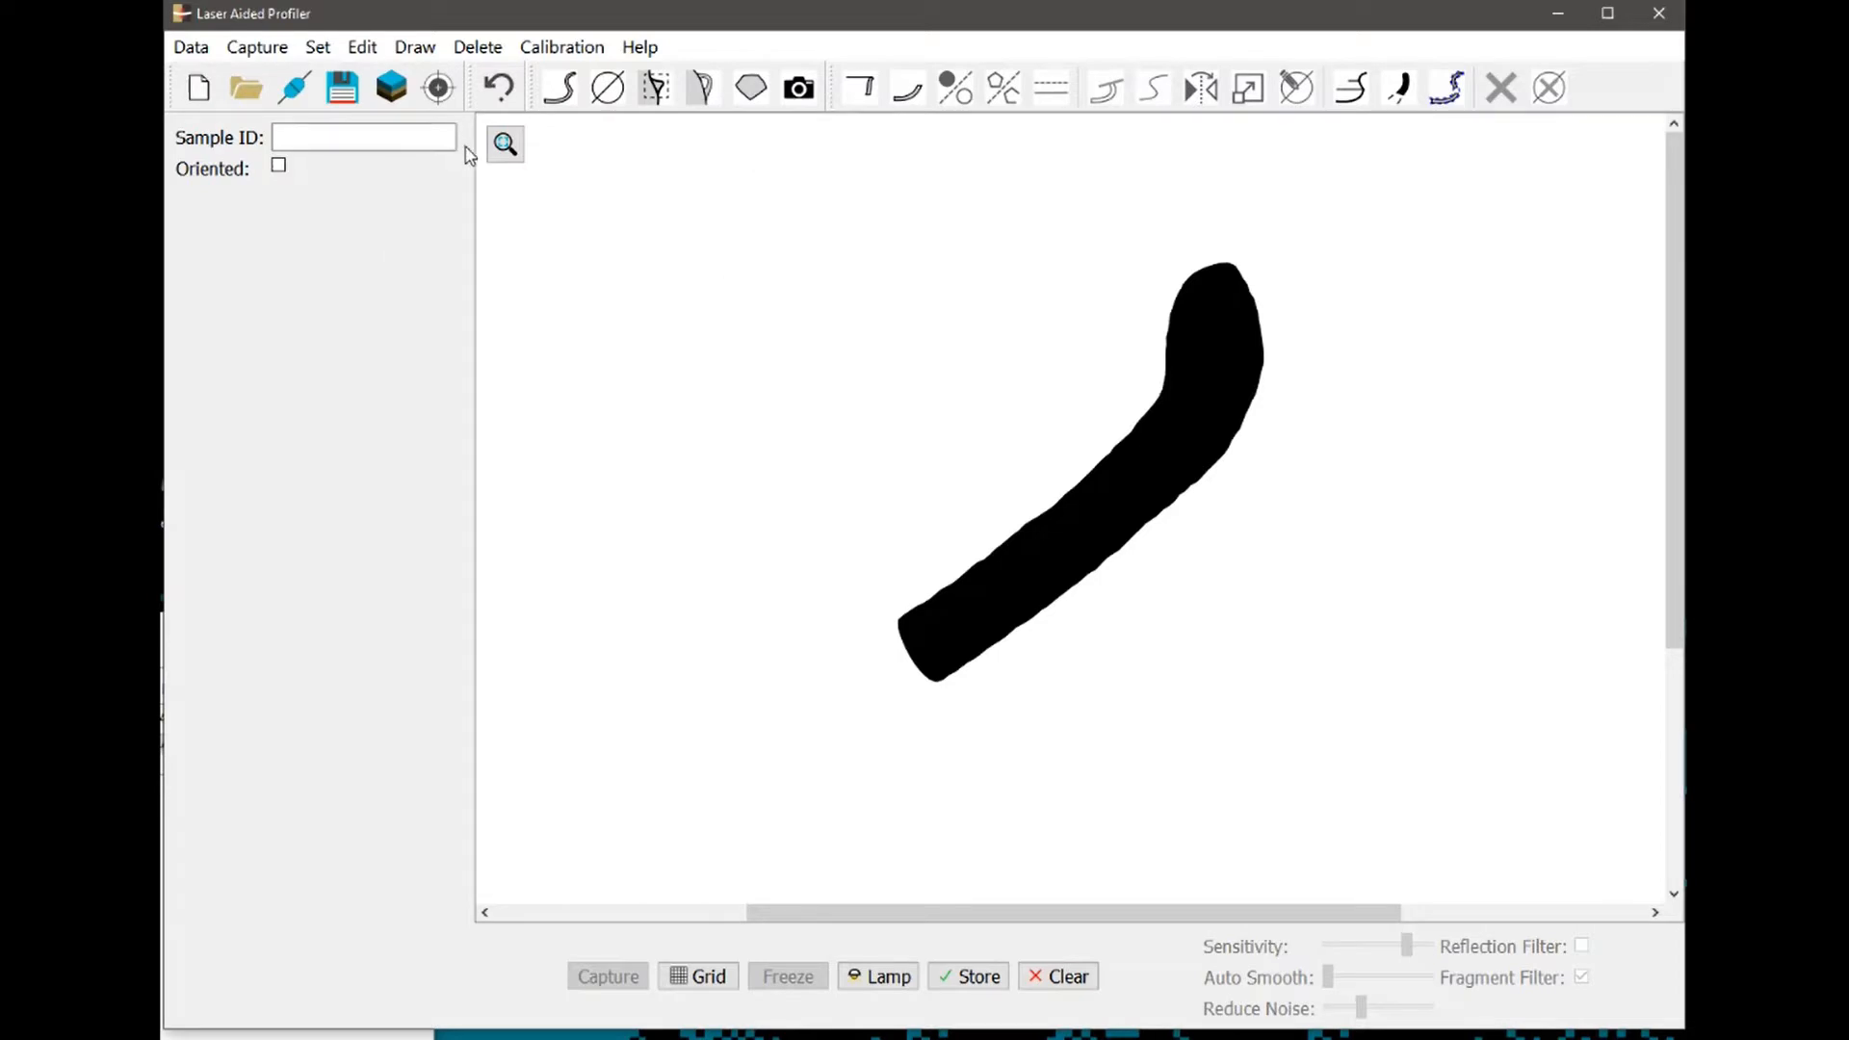
left_click(506, 144)
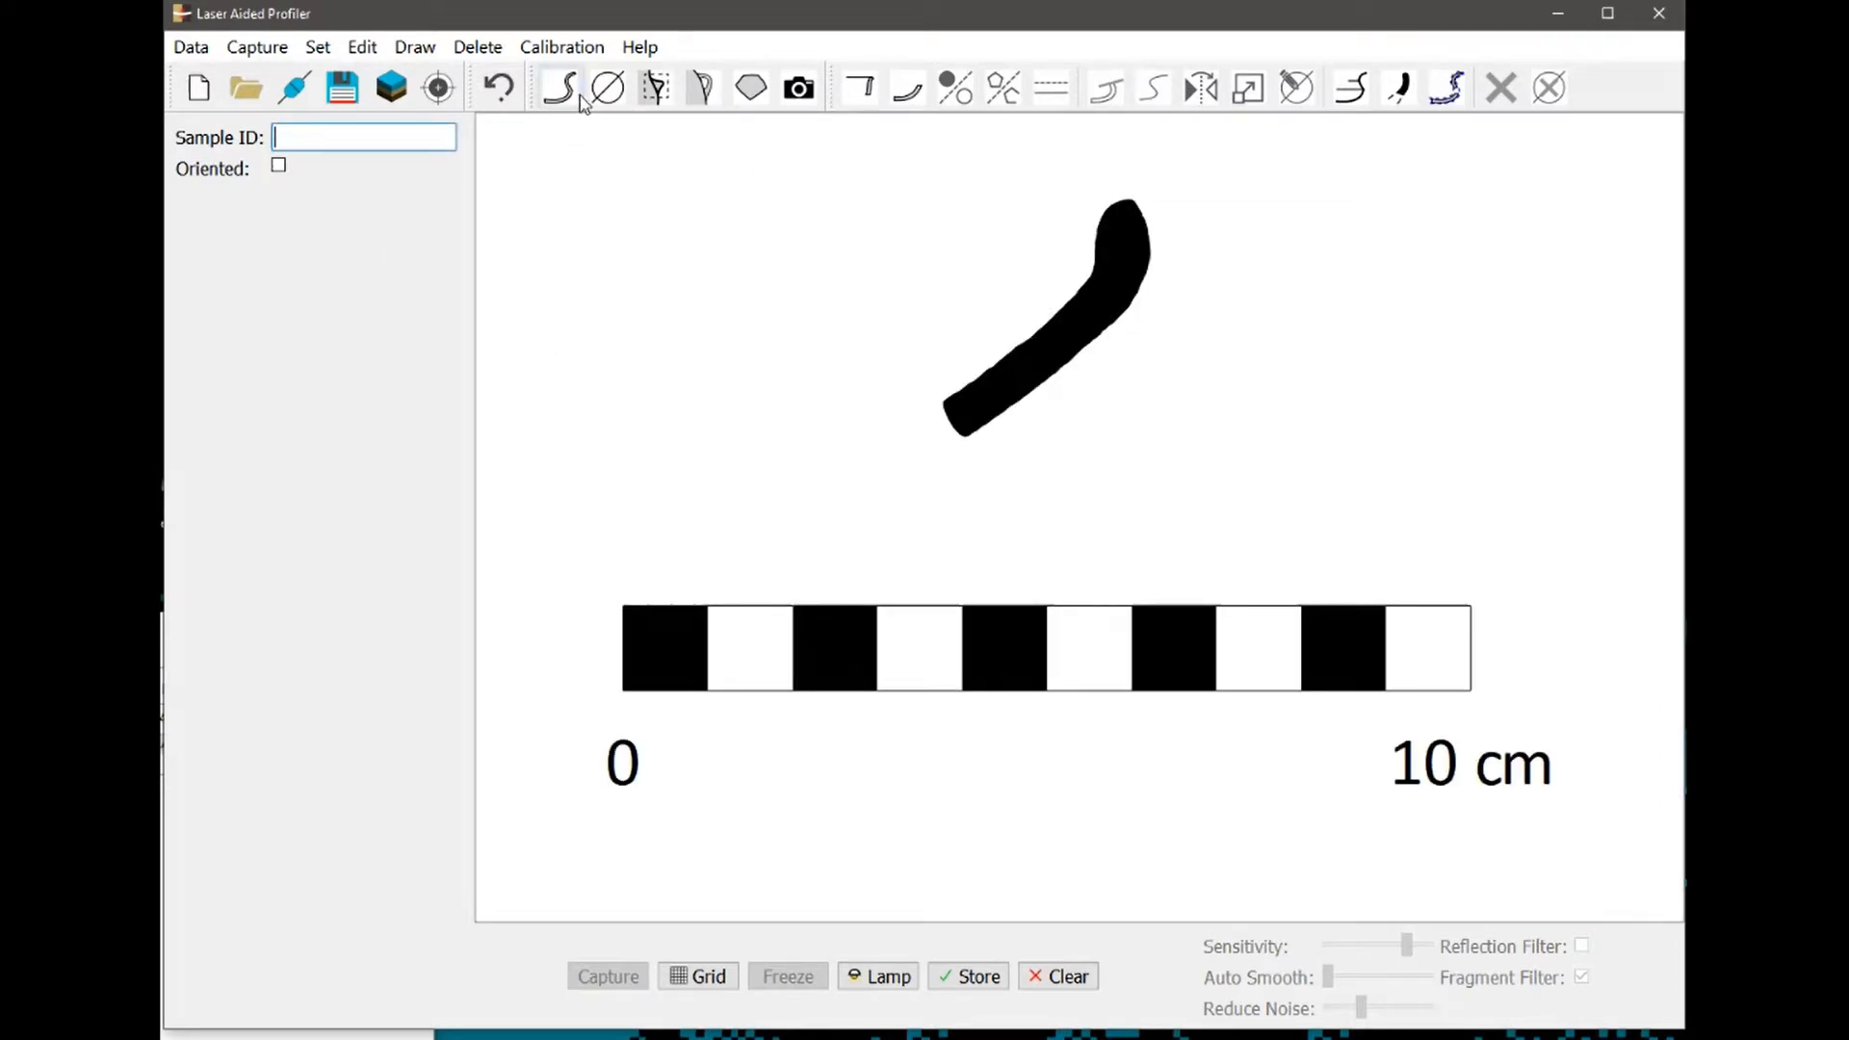
Mask both ends of the sherd's laser arc in diameter mode and capture the series of diameter arcs
left_click(608, 92)
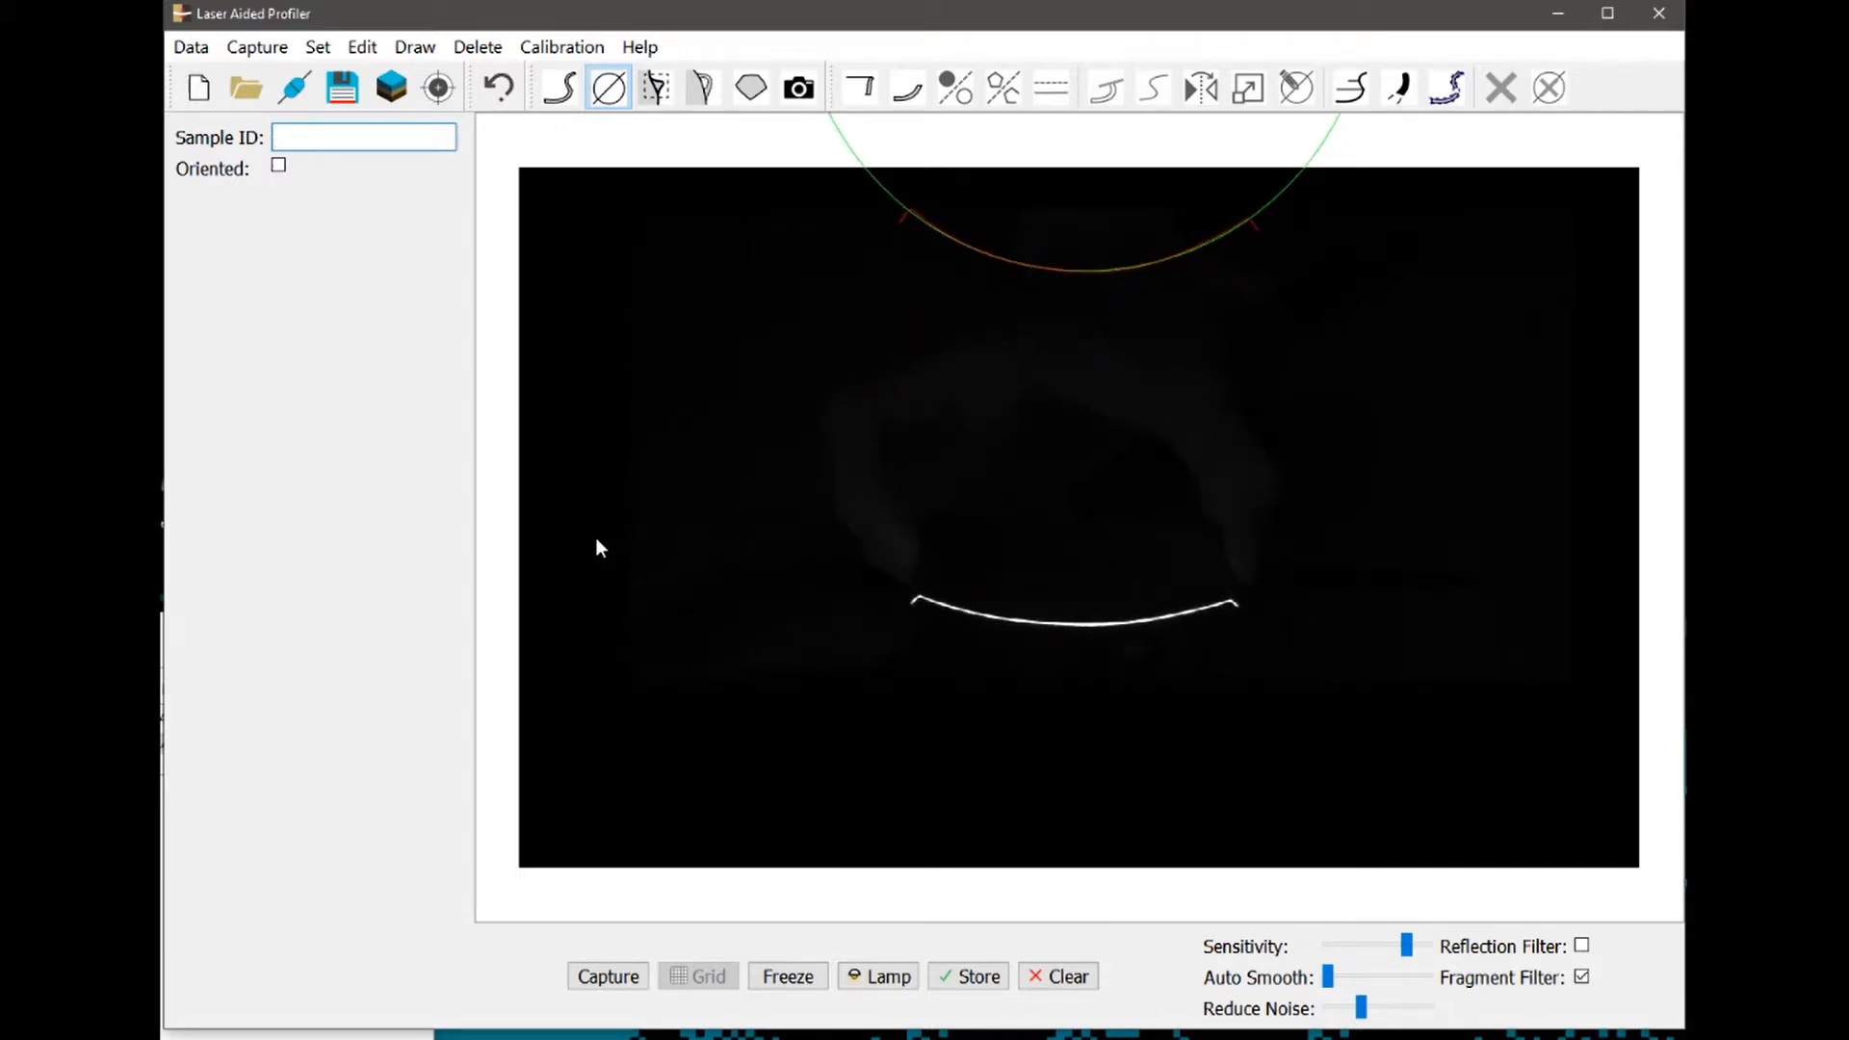
left_click_drag(558, 528, 917, 610)
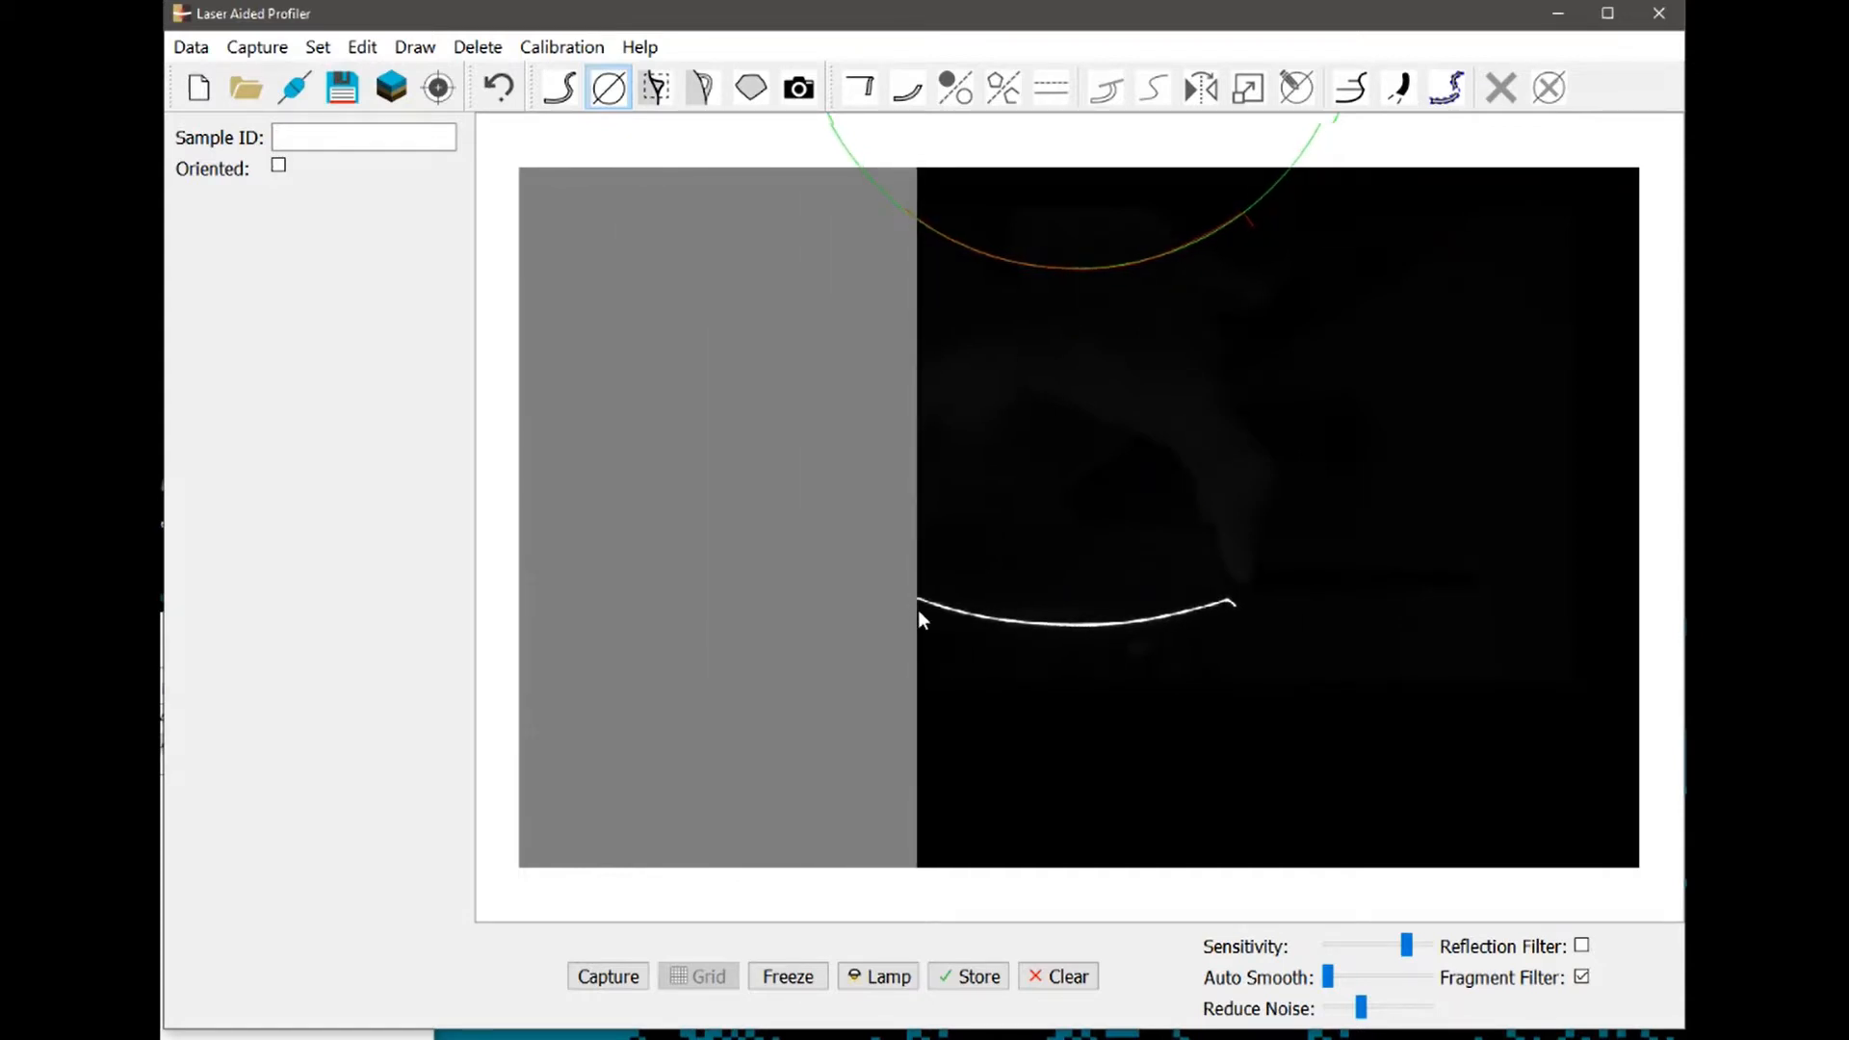
left_click_drag(1528, 574, 1225, 601)
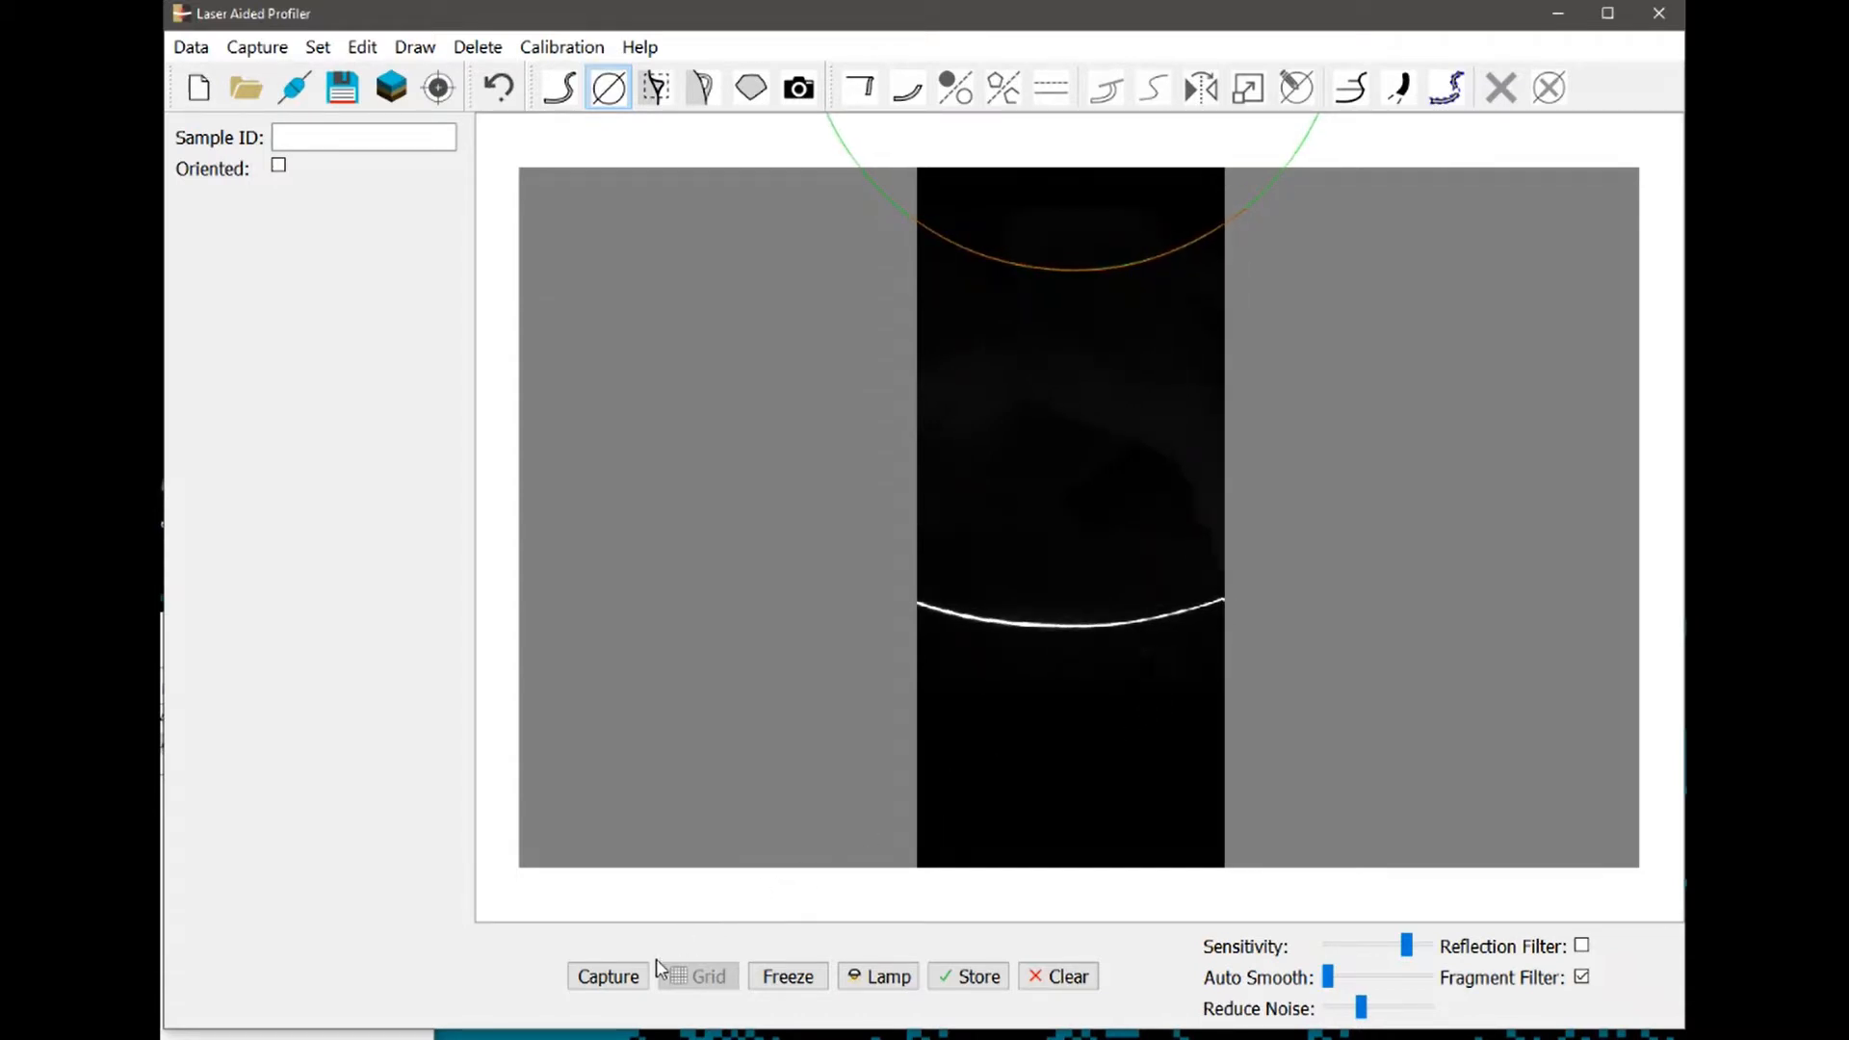
left_click(608, 977)
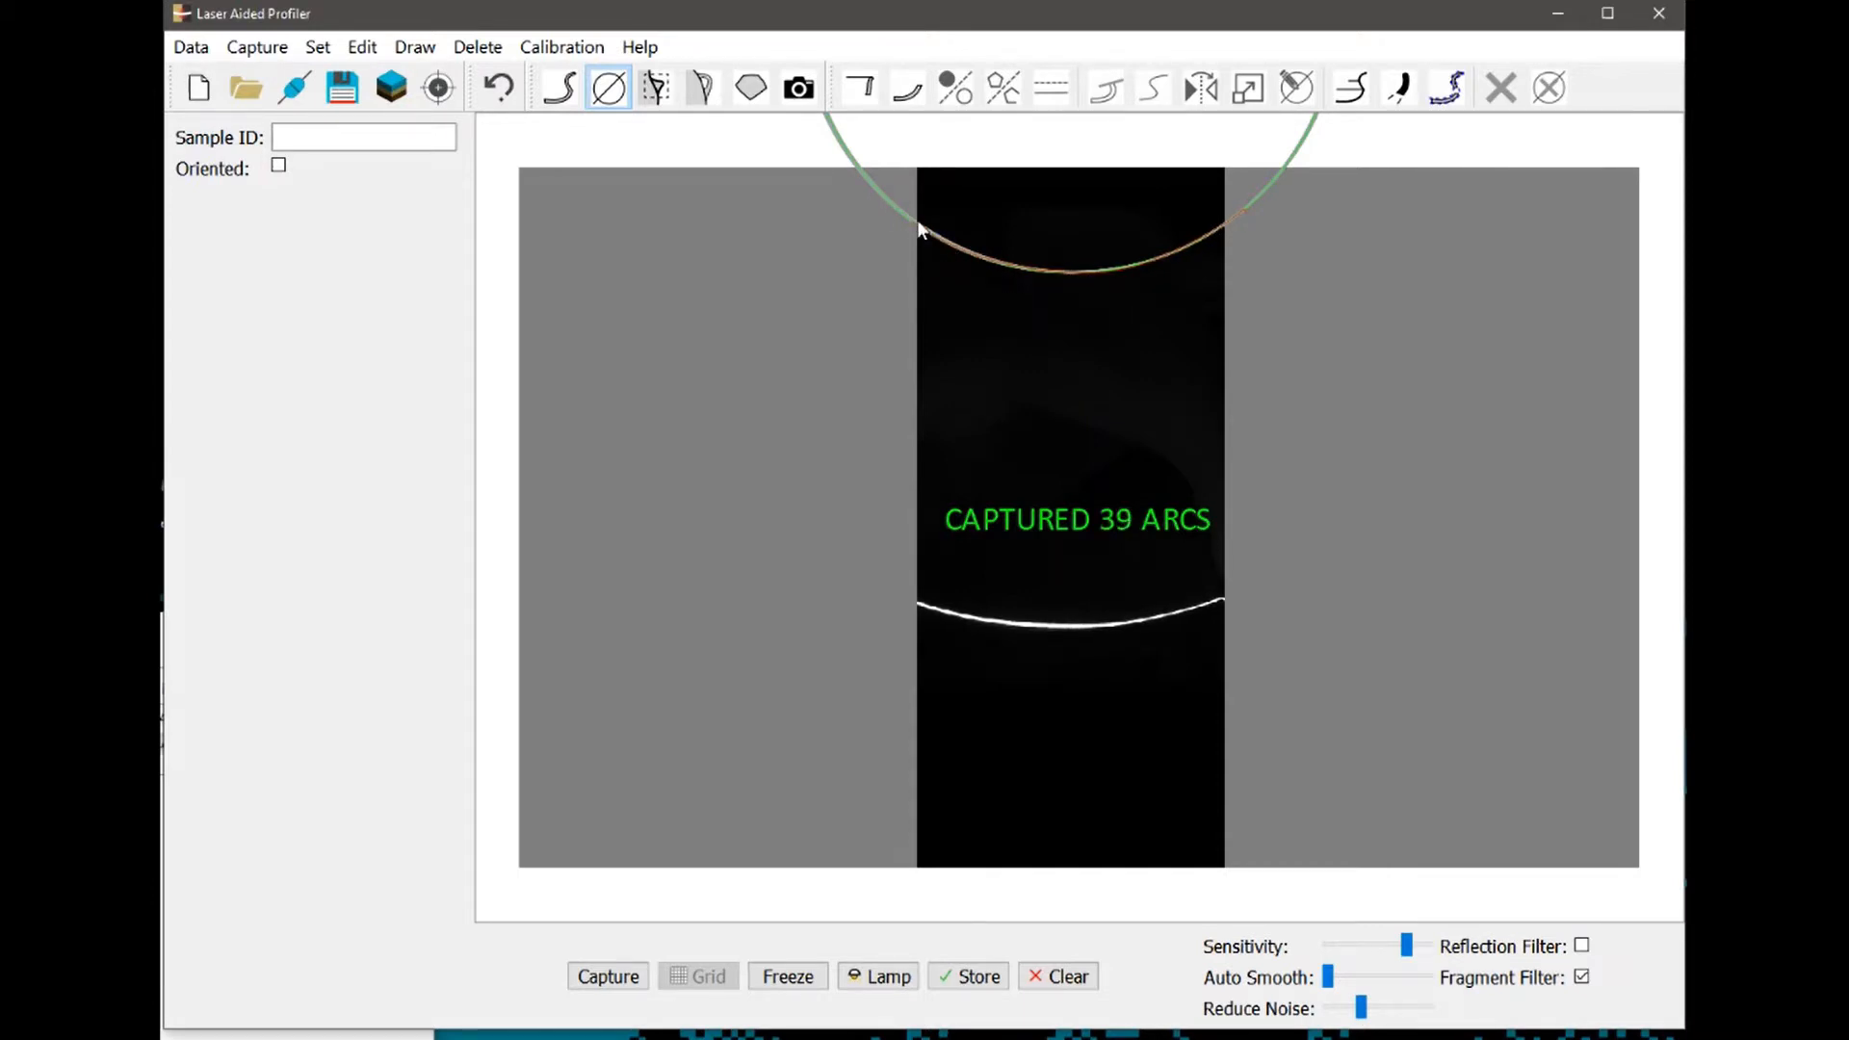
left_click(621, 992)
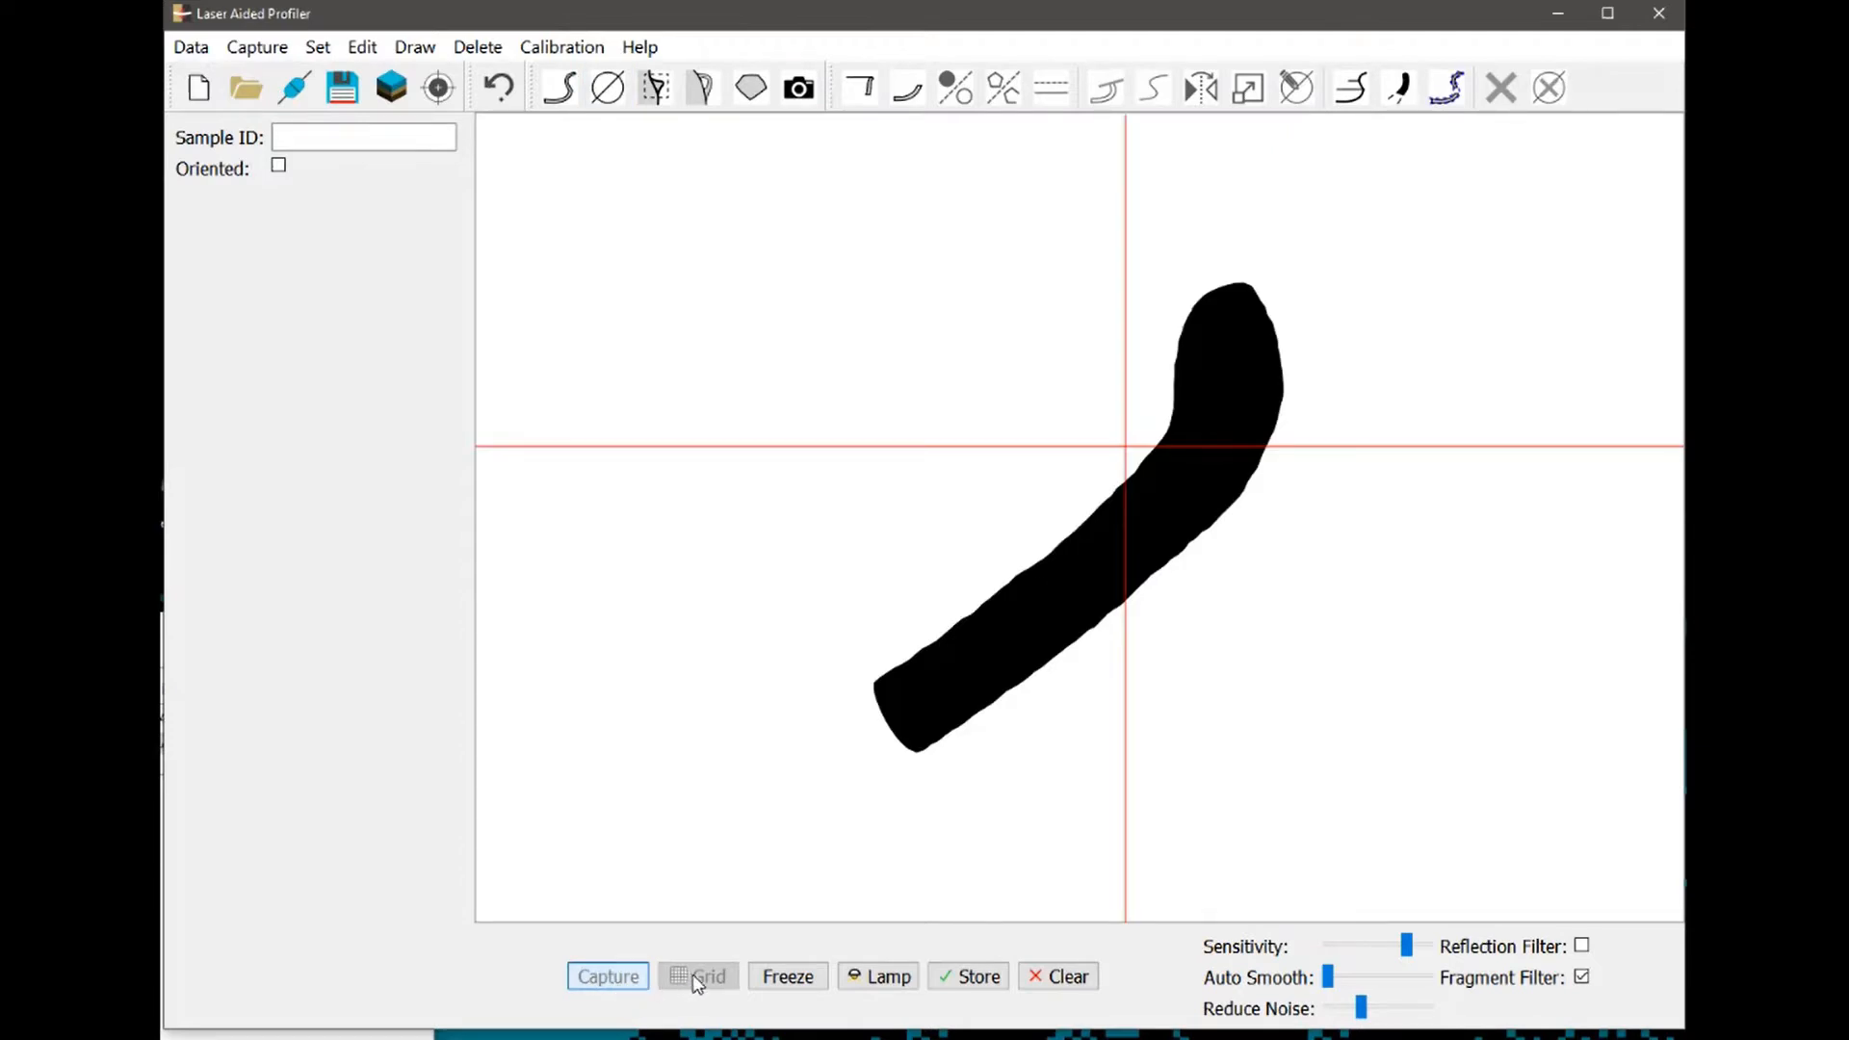
Place the diameter point on the inner edge of the rim and display the rim line with its diameter value
left_click(1175, 364)
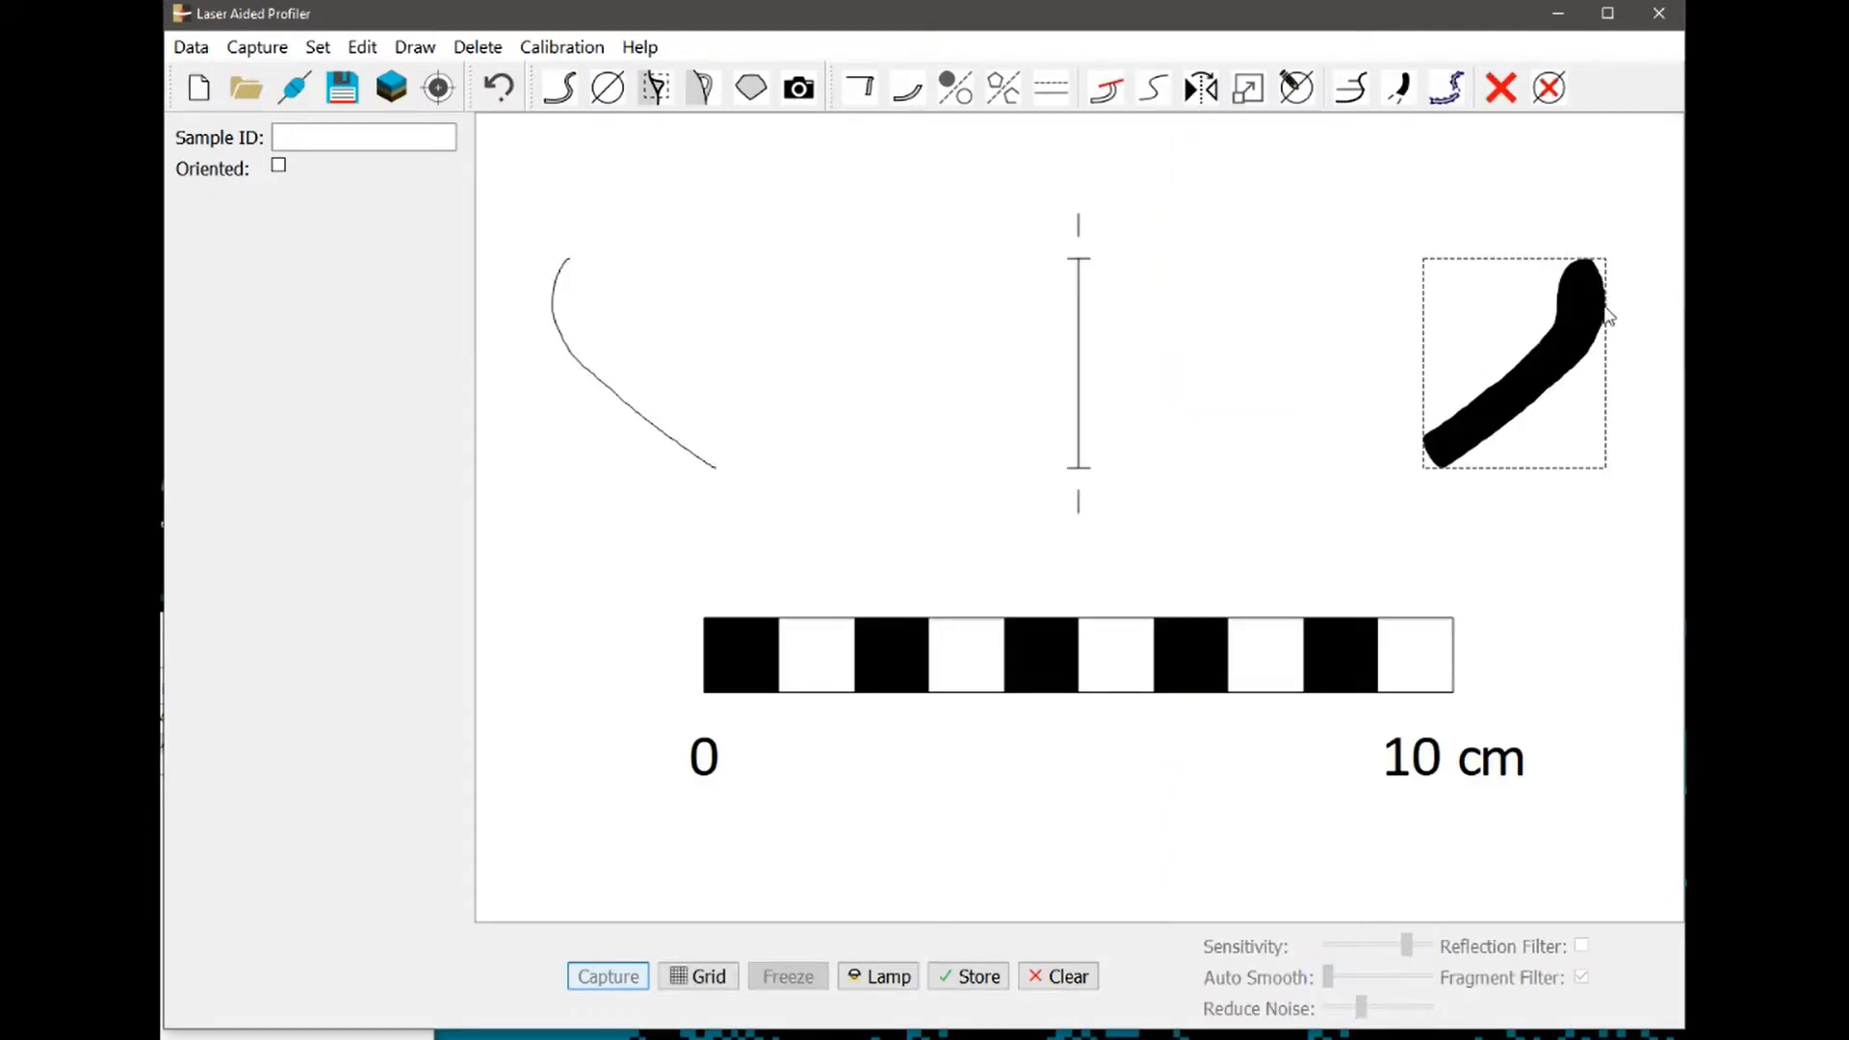
left_click(1557, 490)
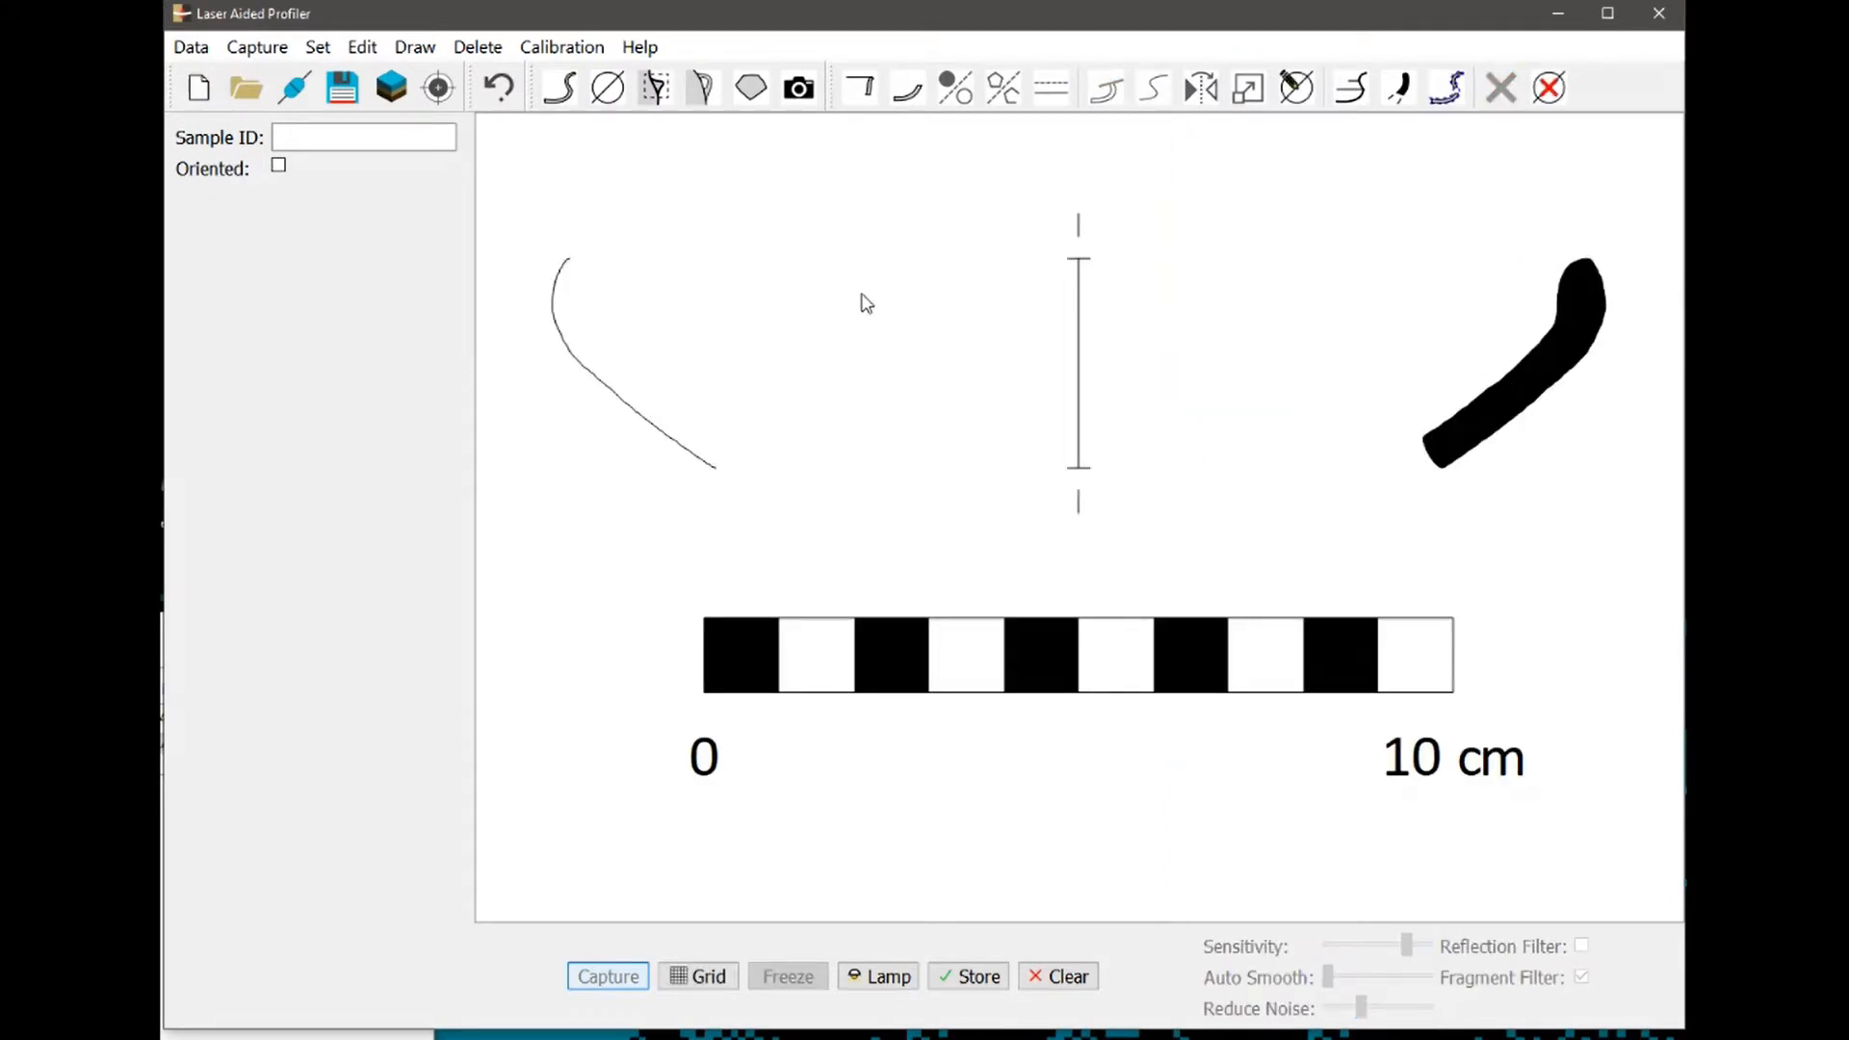
left_click(861, 93)
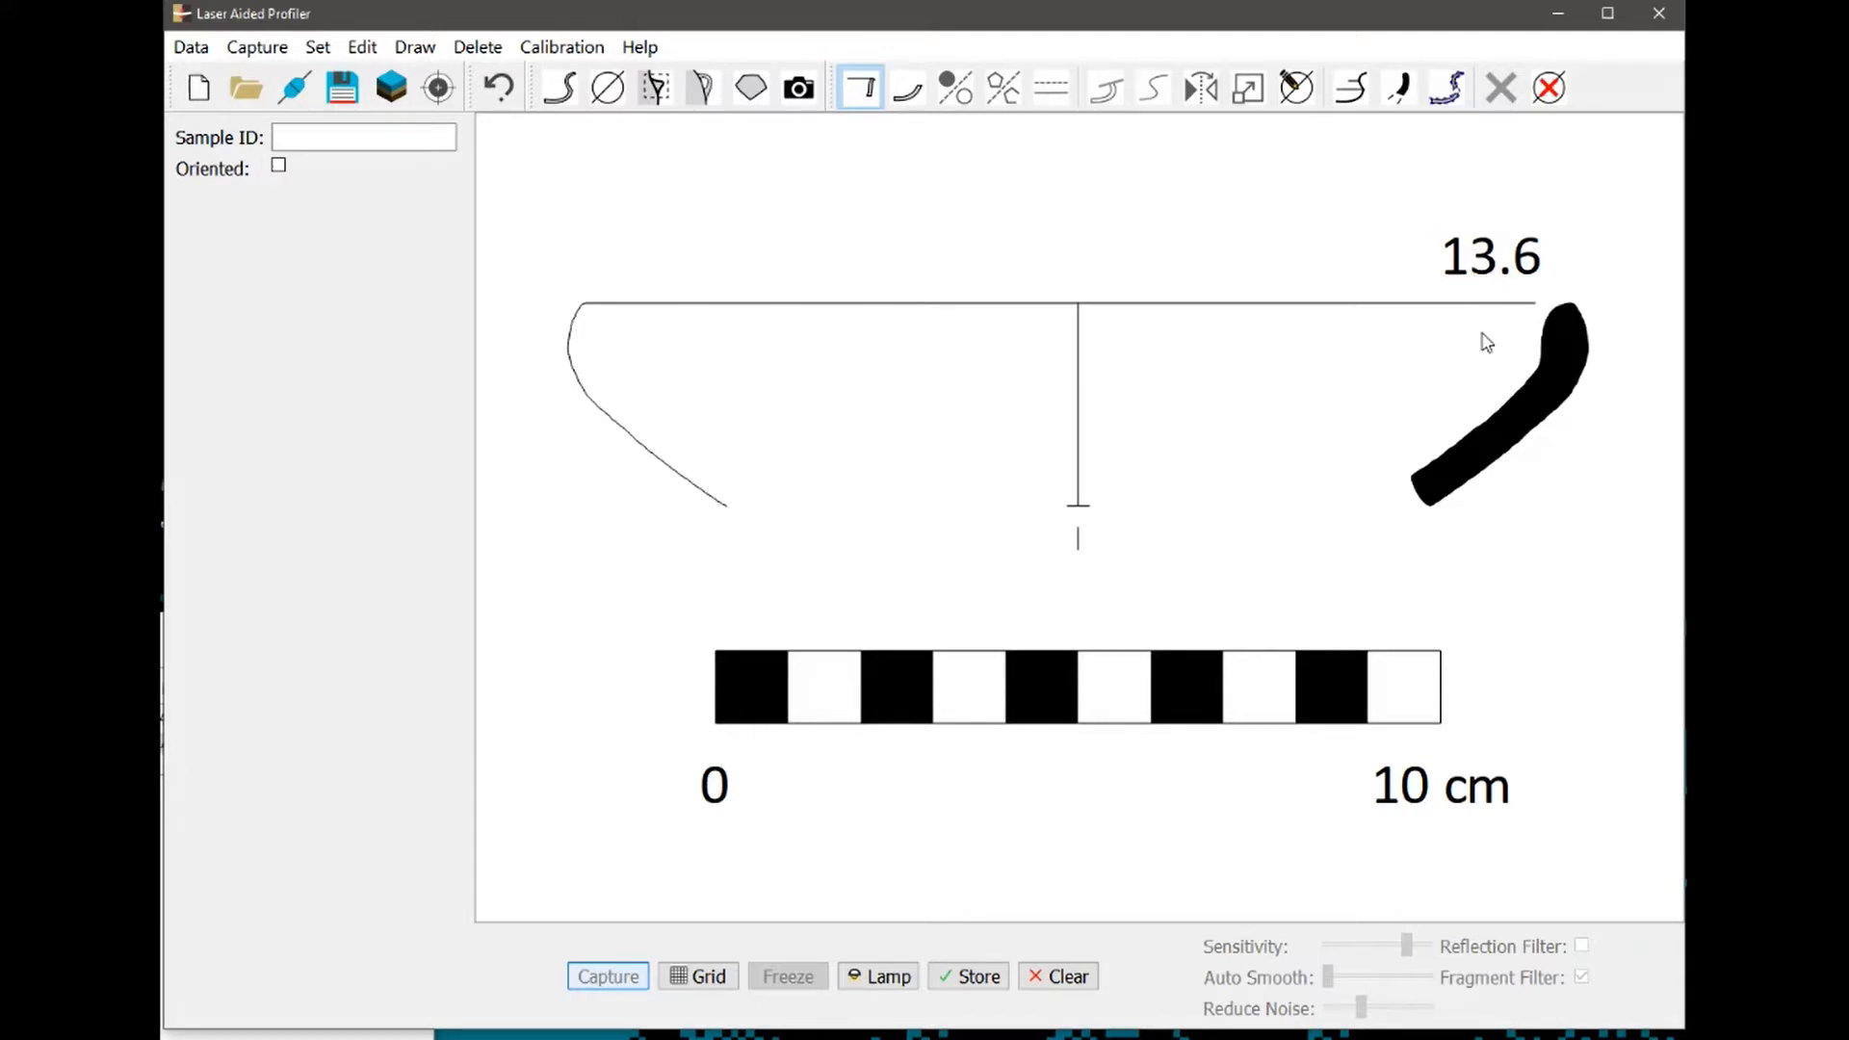
Try the diameter point at the very top of the rim, and move it back to the rim's inner edge
left_click(1545, 409)
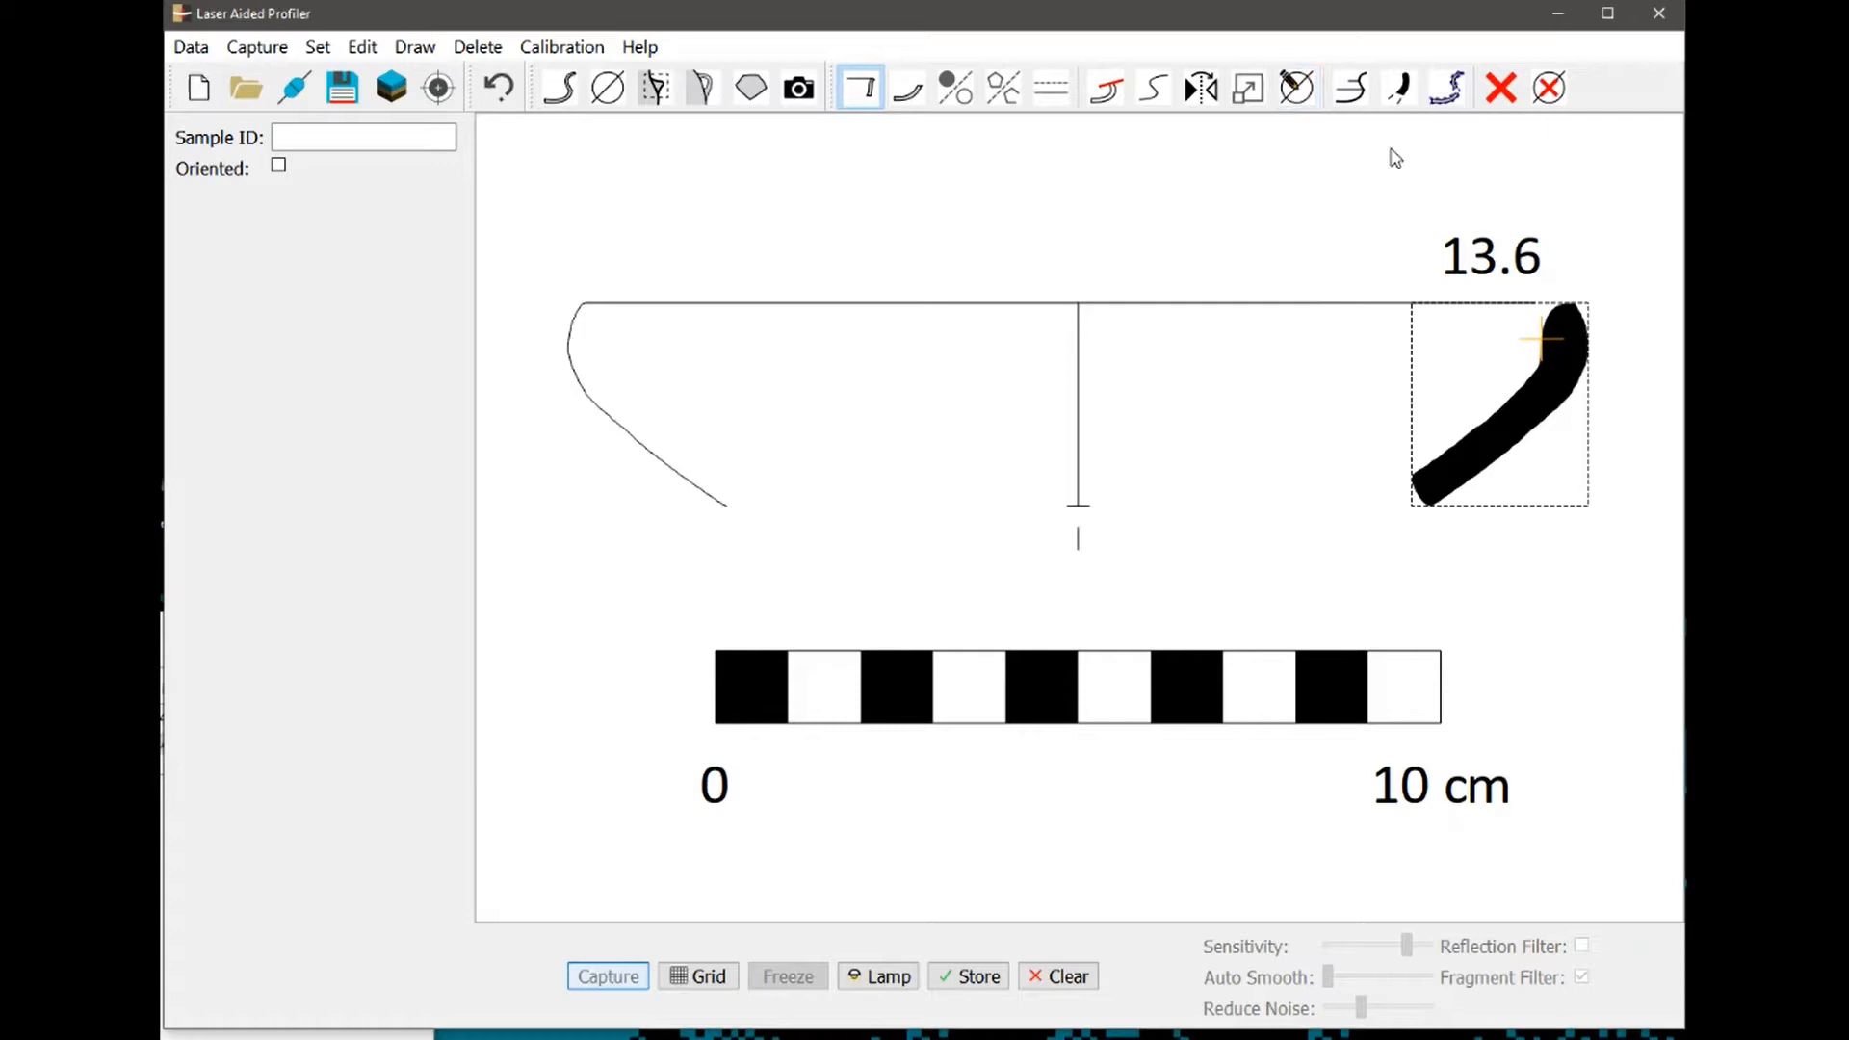
left_click(1307, 103)
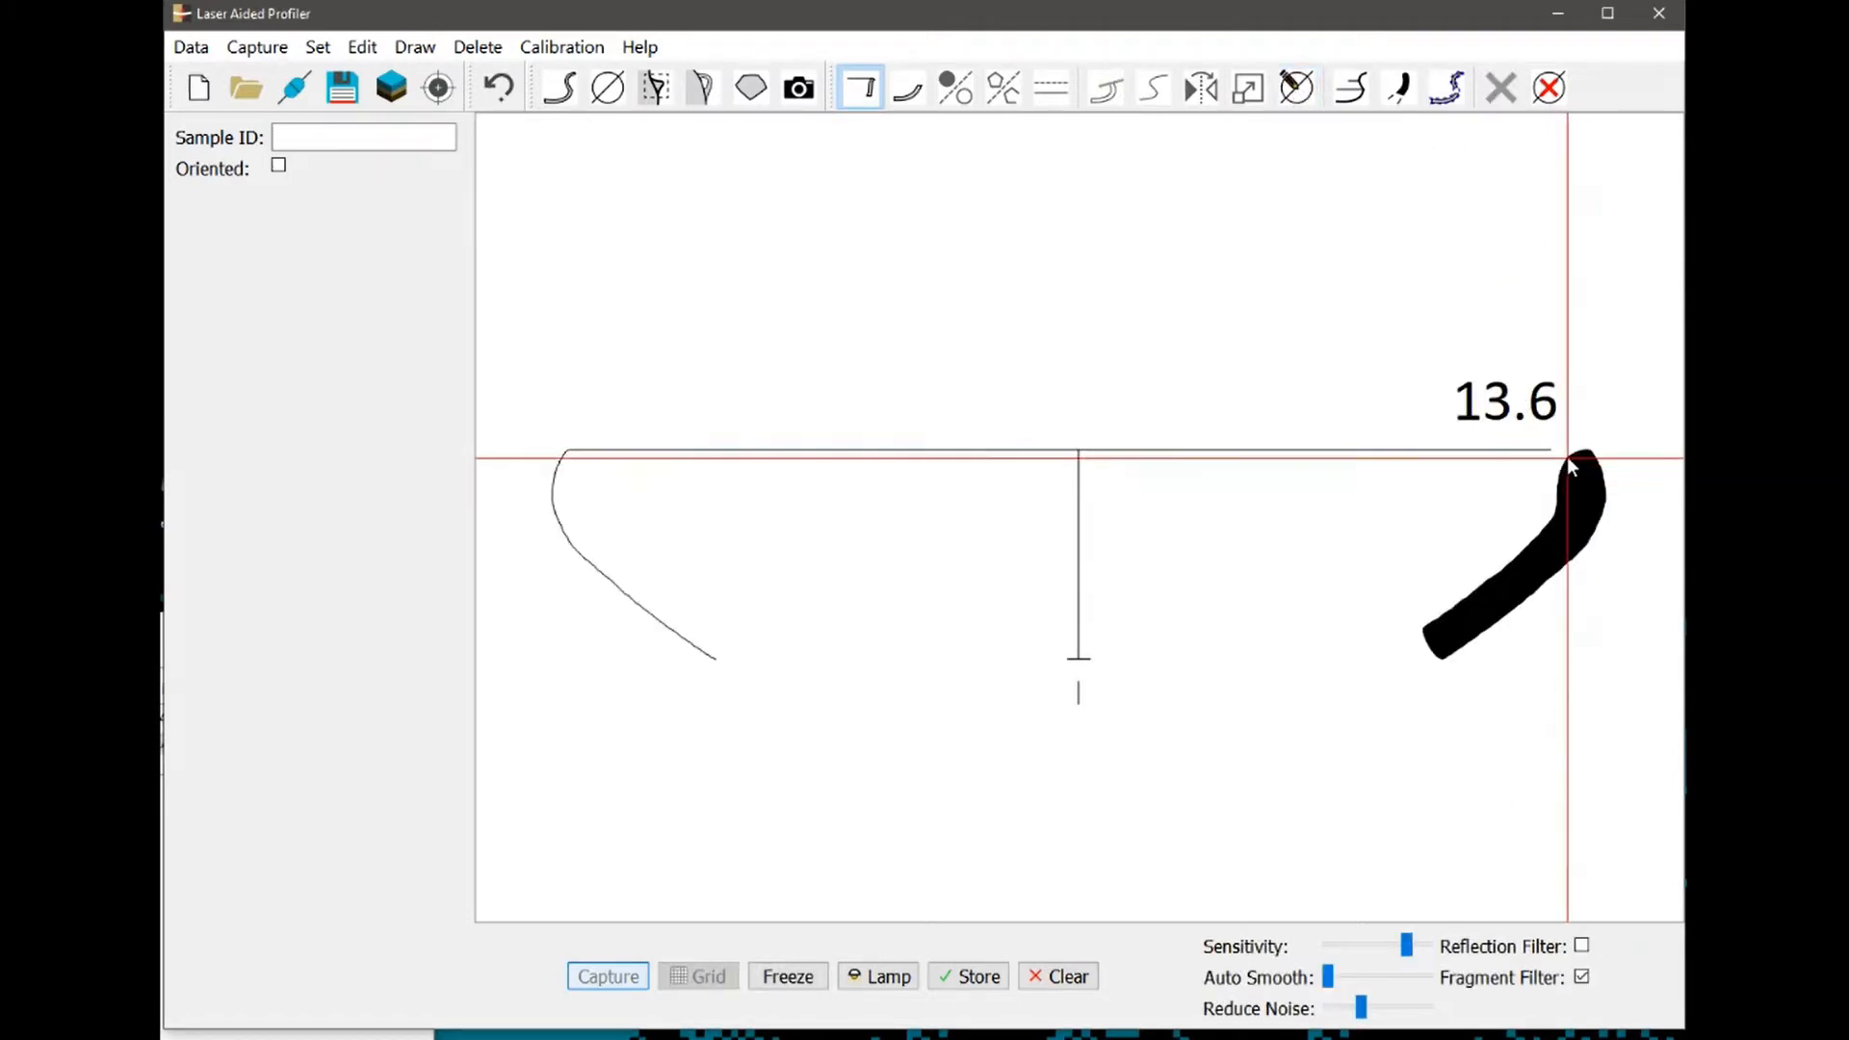
left_click(1576, 450)
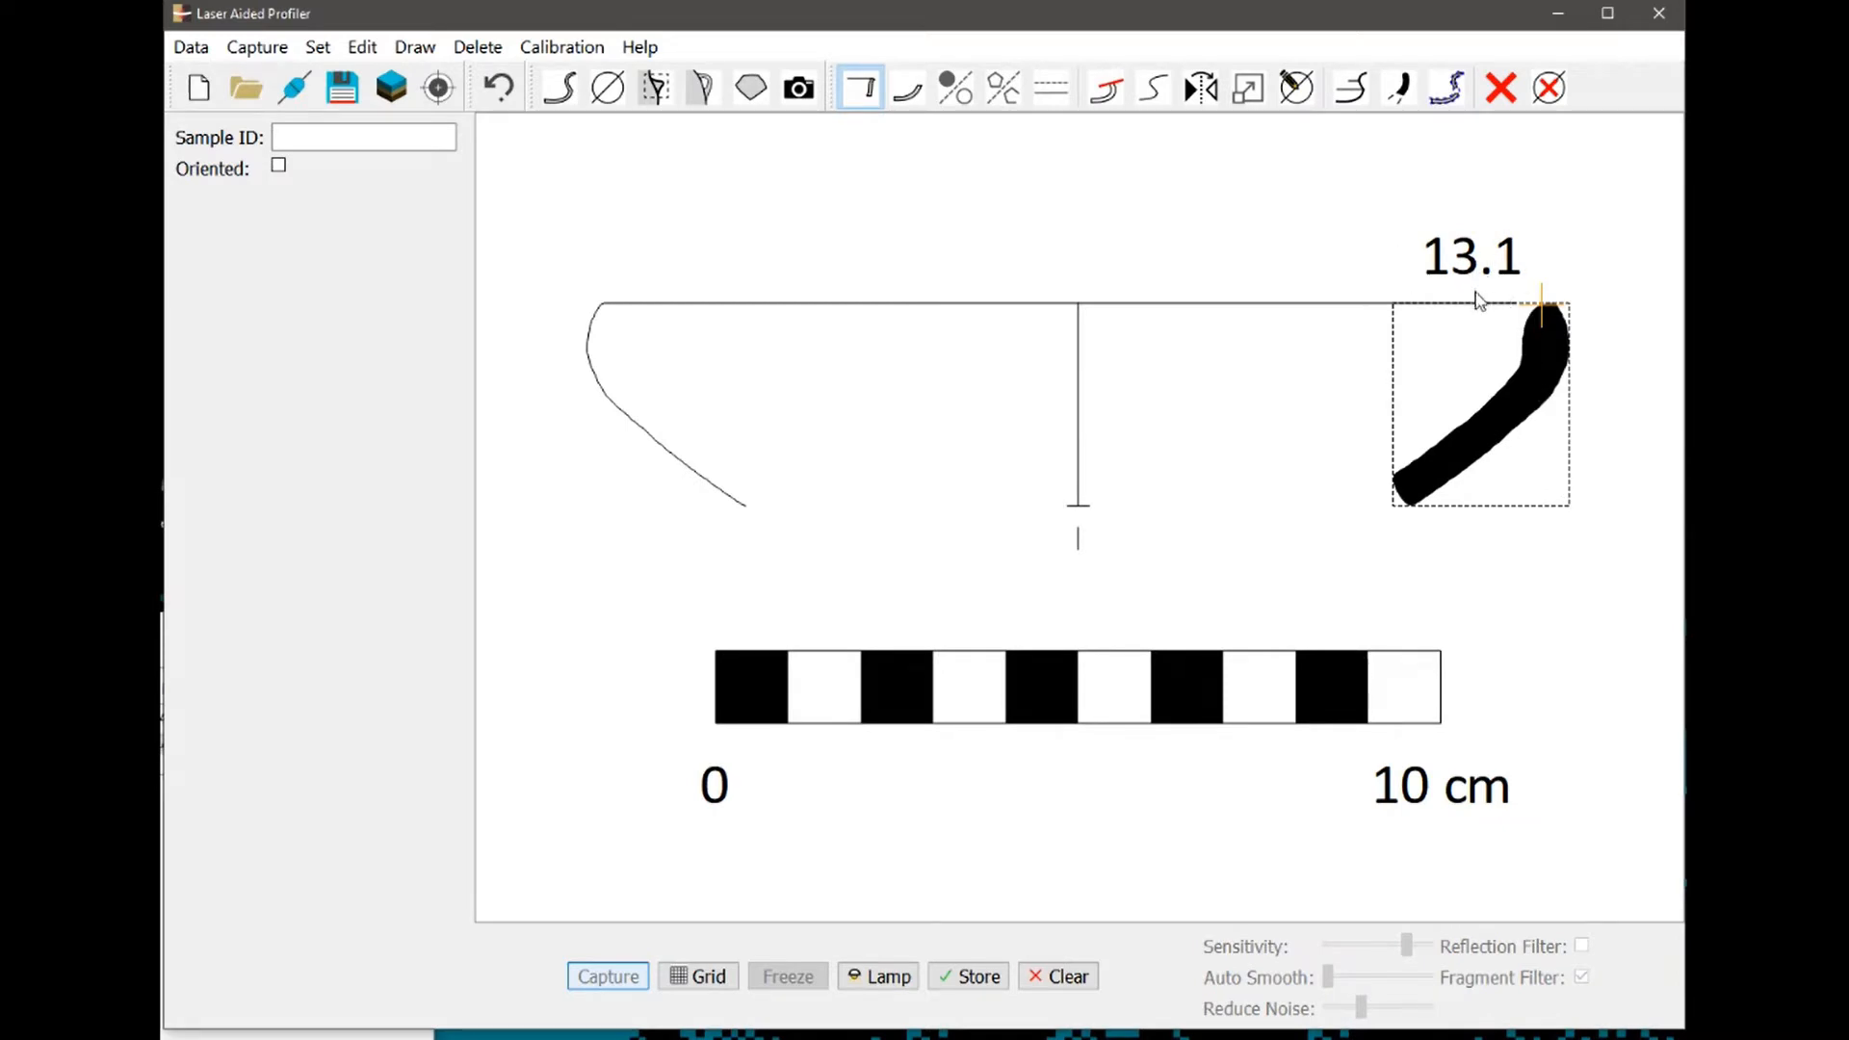
left_click(1296, 87)
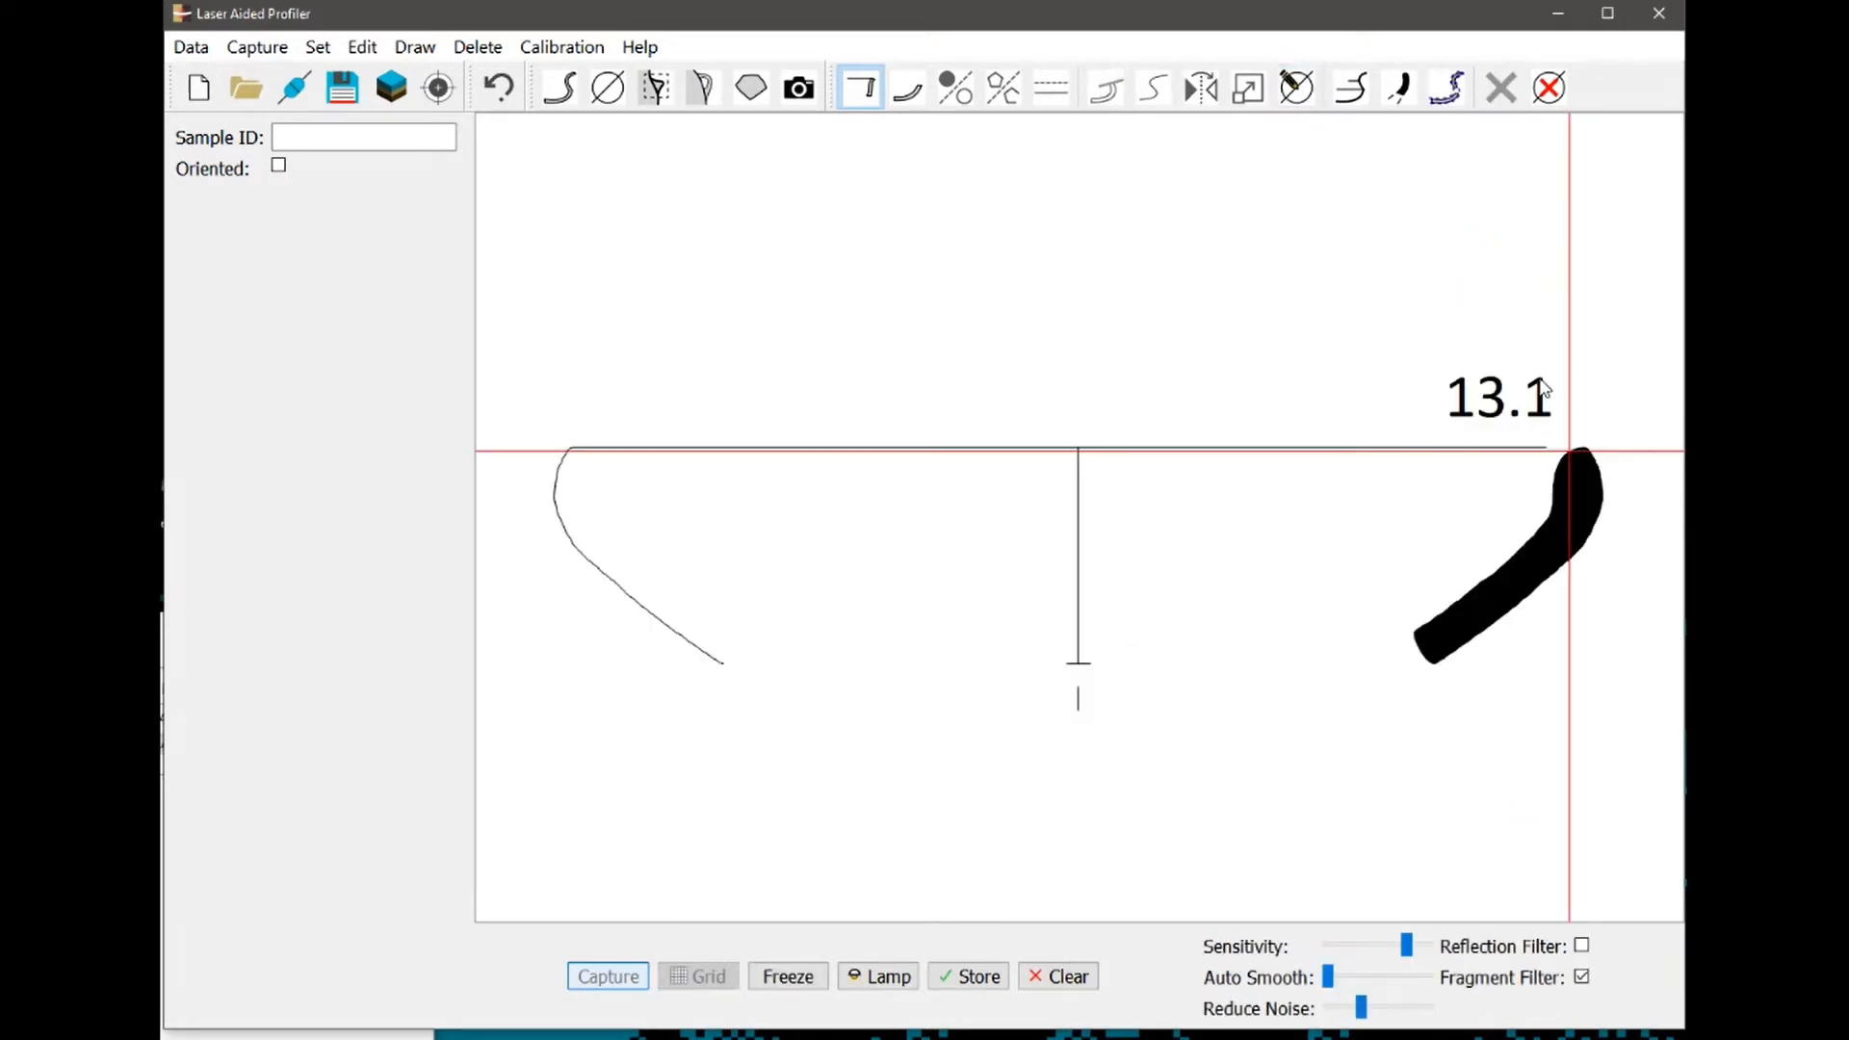
left_click(1510, 486)
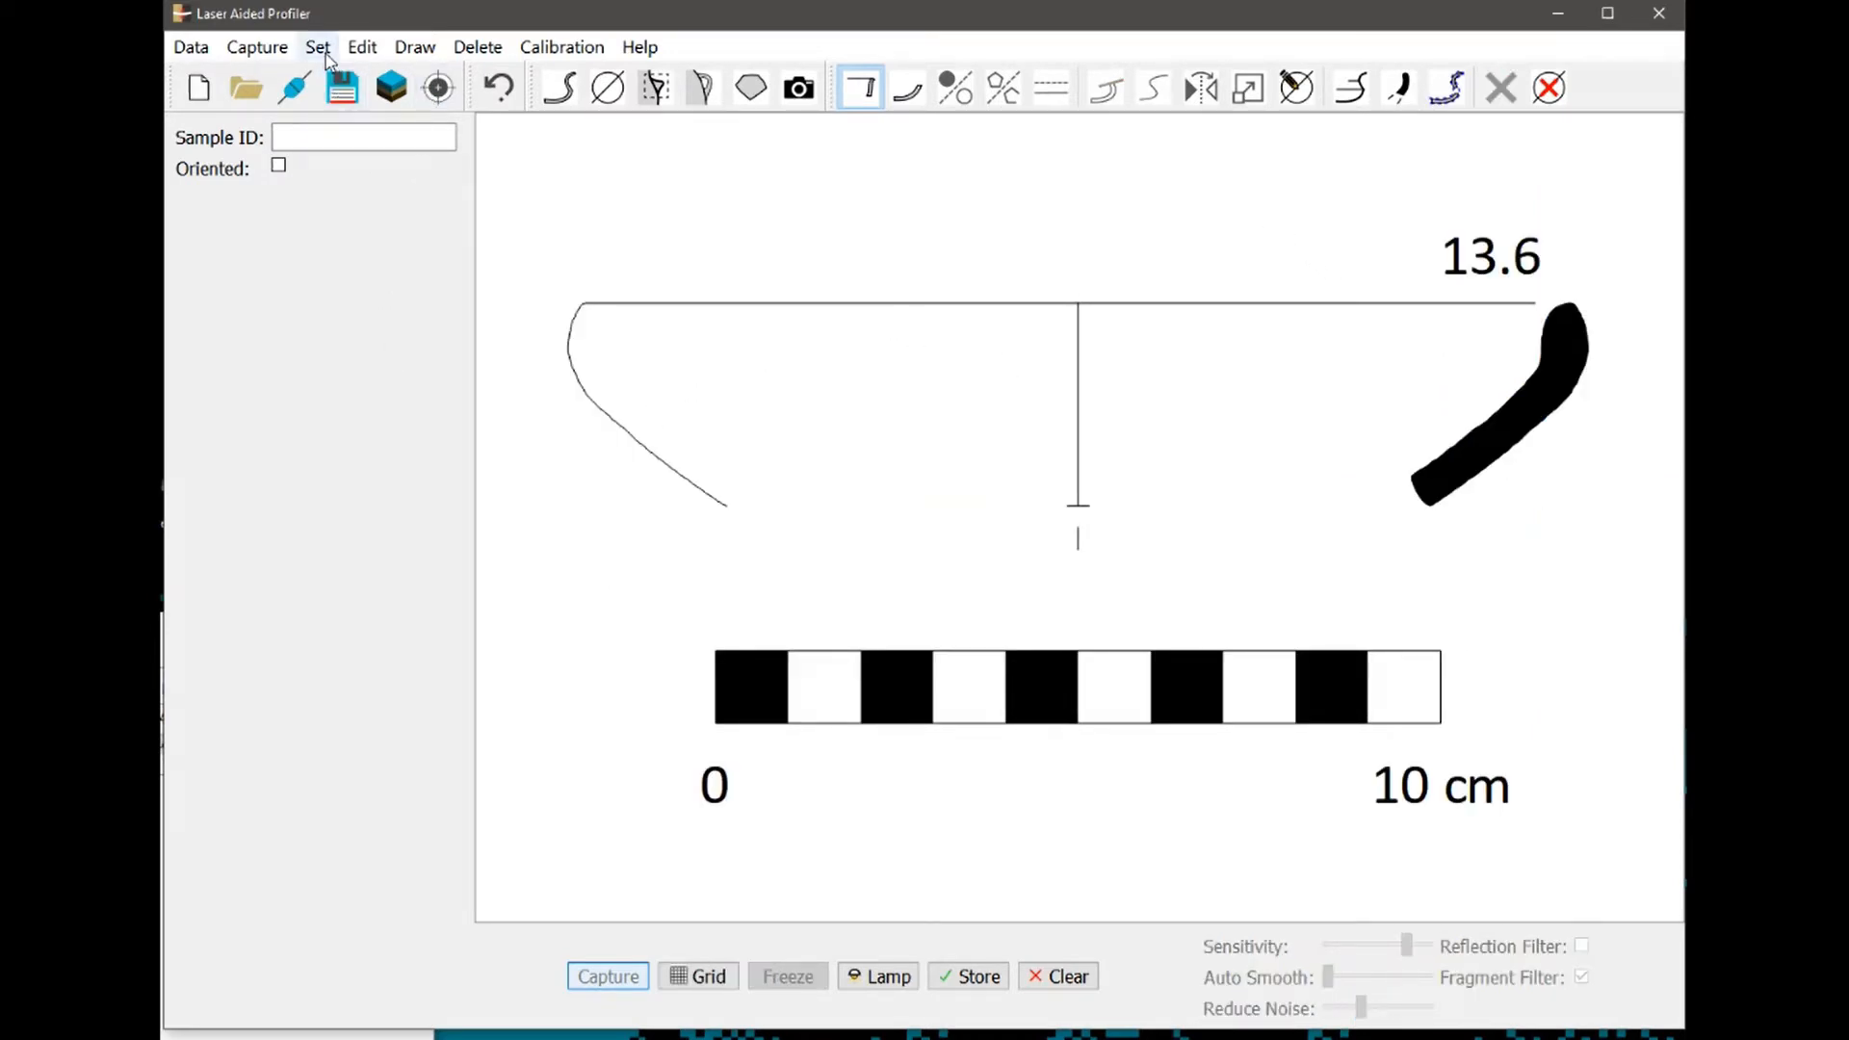
Manually set the vessel's diameter to 14 cm
left_click(362, 48)
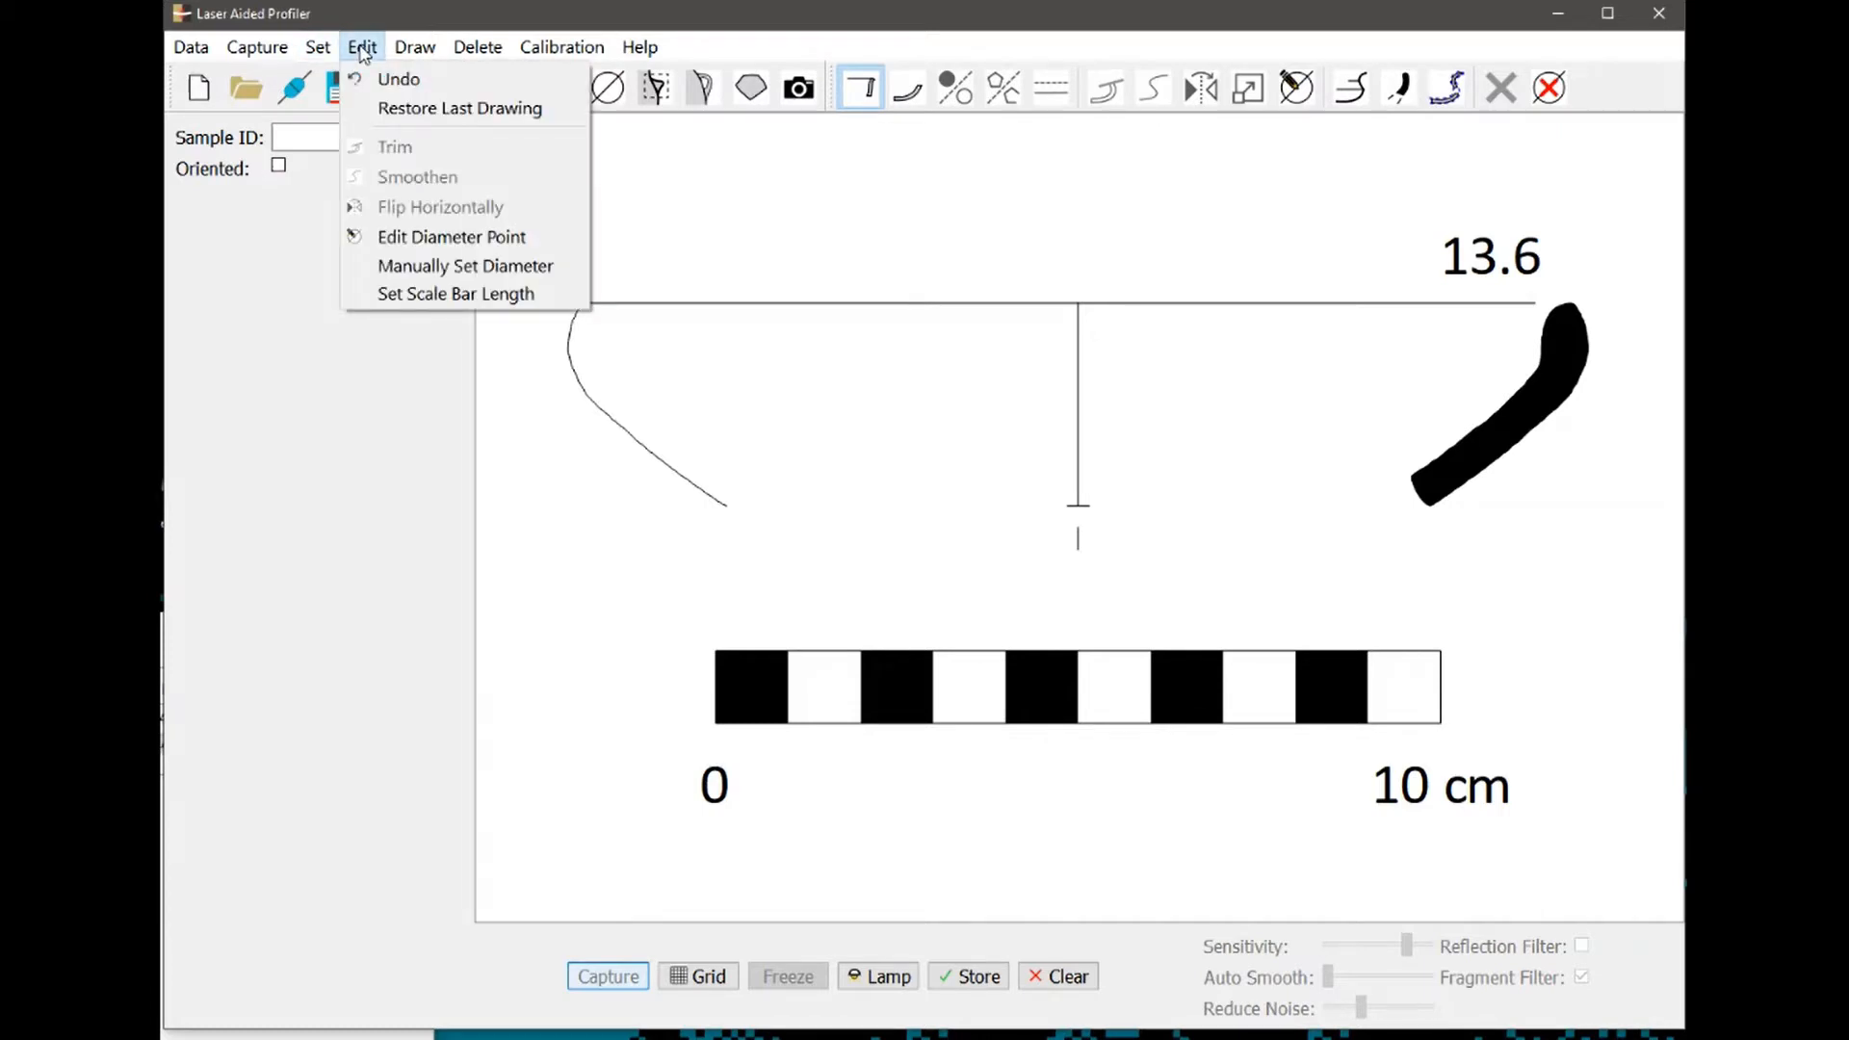
left_click(421, 272)
left_click_drag(937, 507, 661, 494)
type("14")
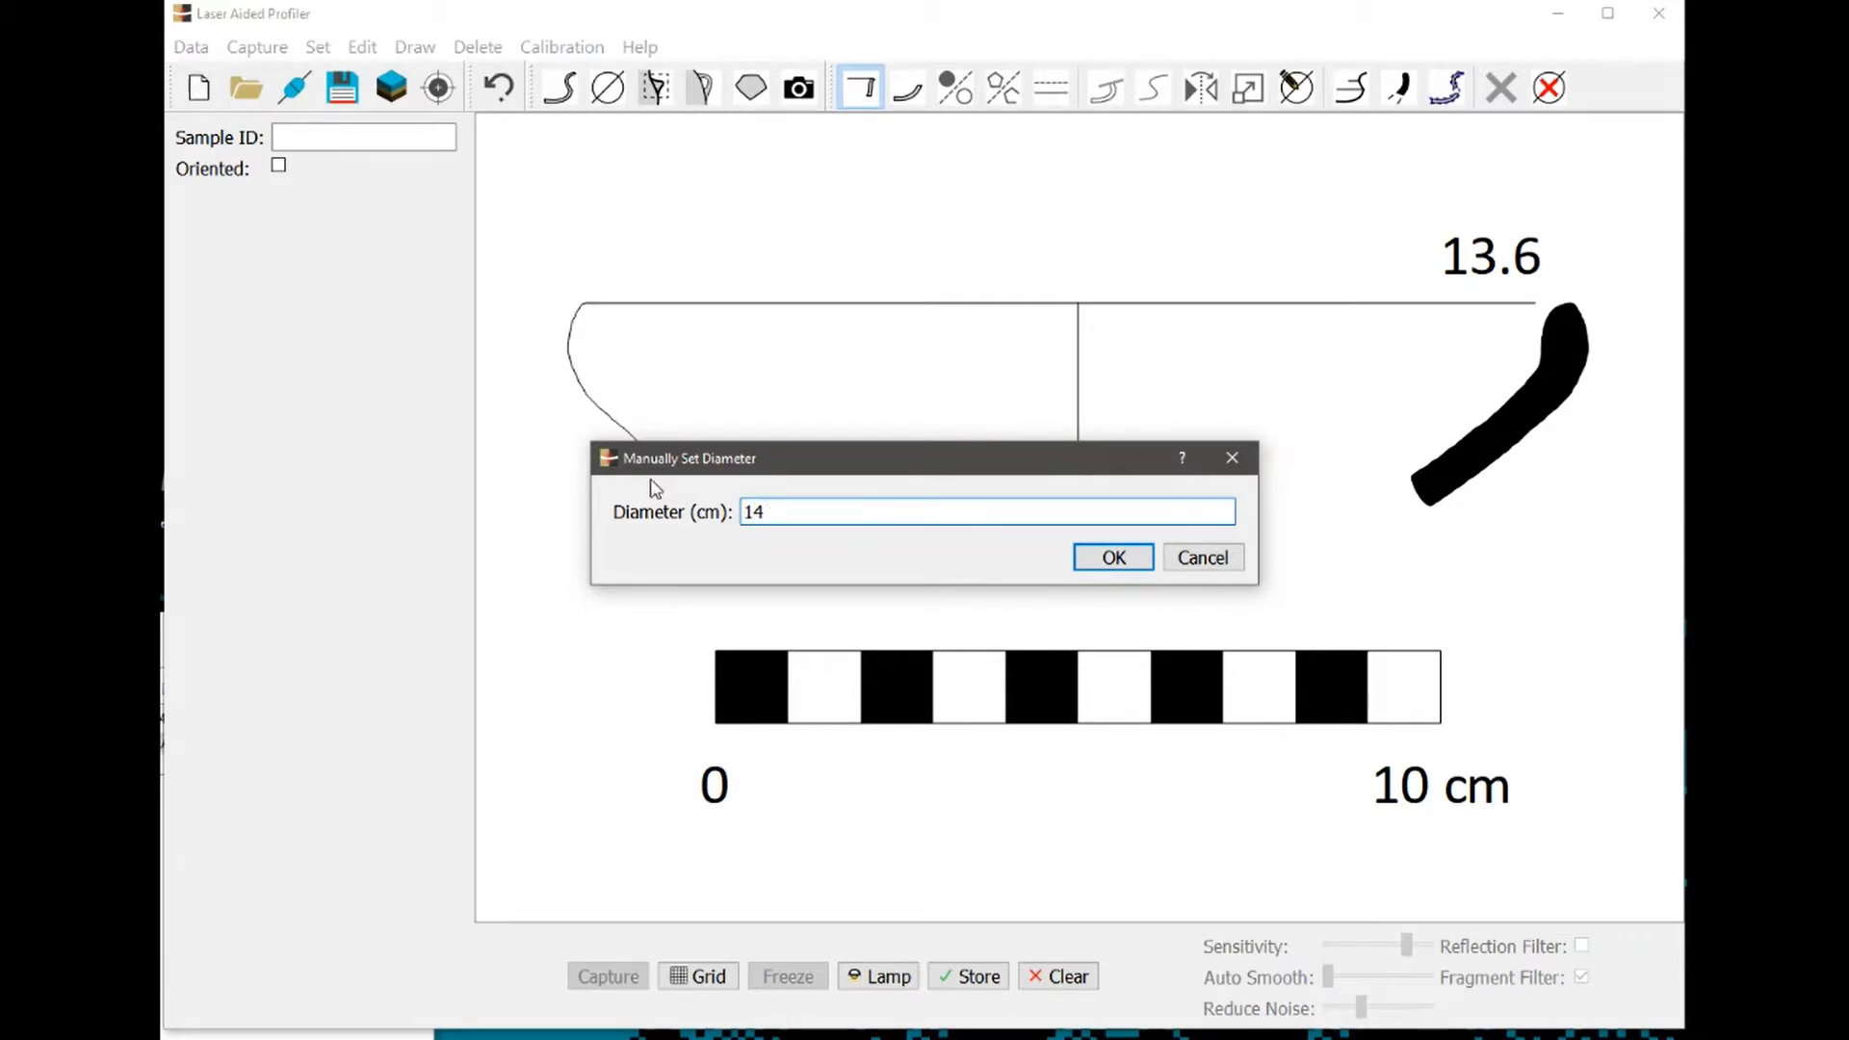
left_click(1113, 557)
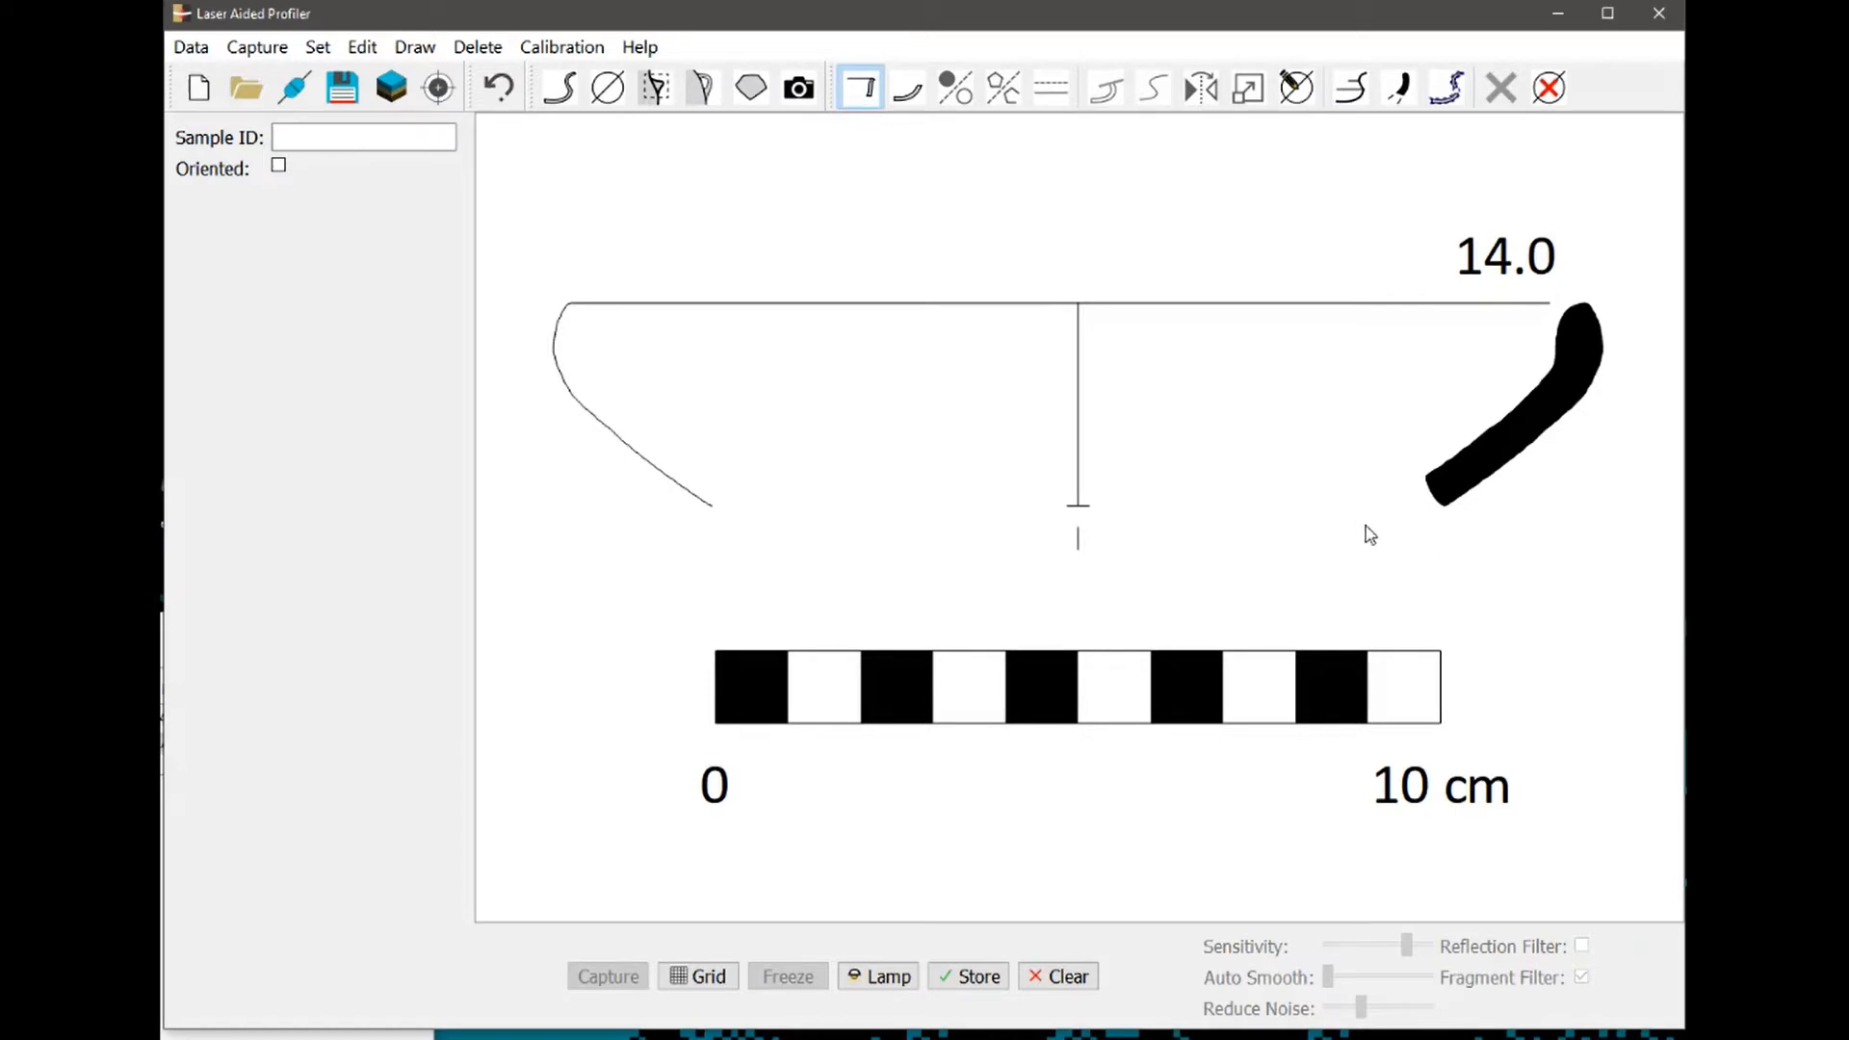
Add short broken-end dashes continuing both walls below the profile and the exterior outline on the opposite side
left_click(1399, 88)
left_click(1422, 635)
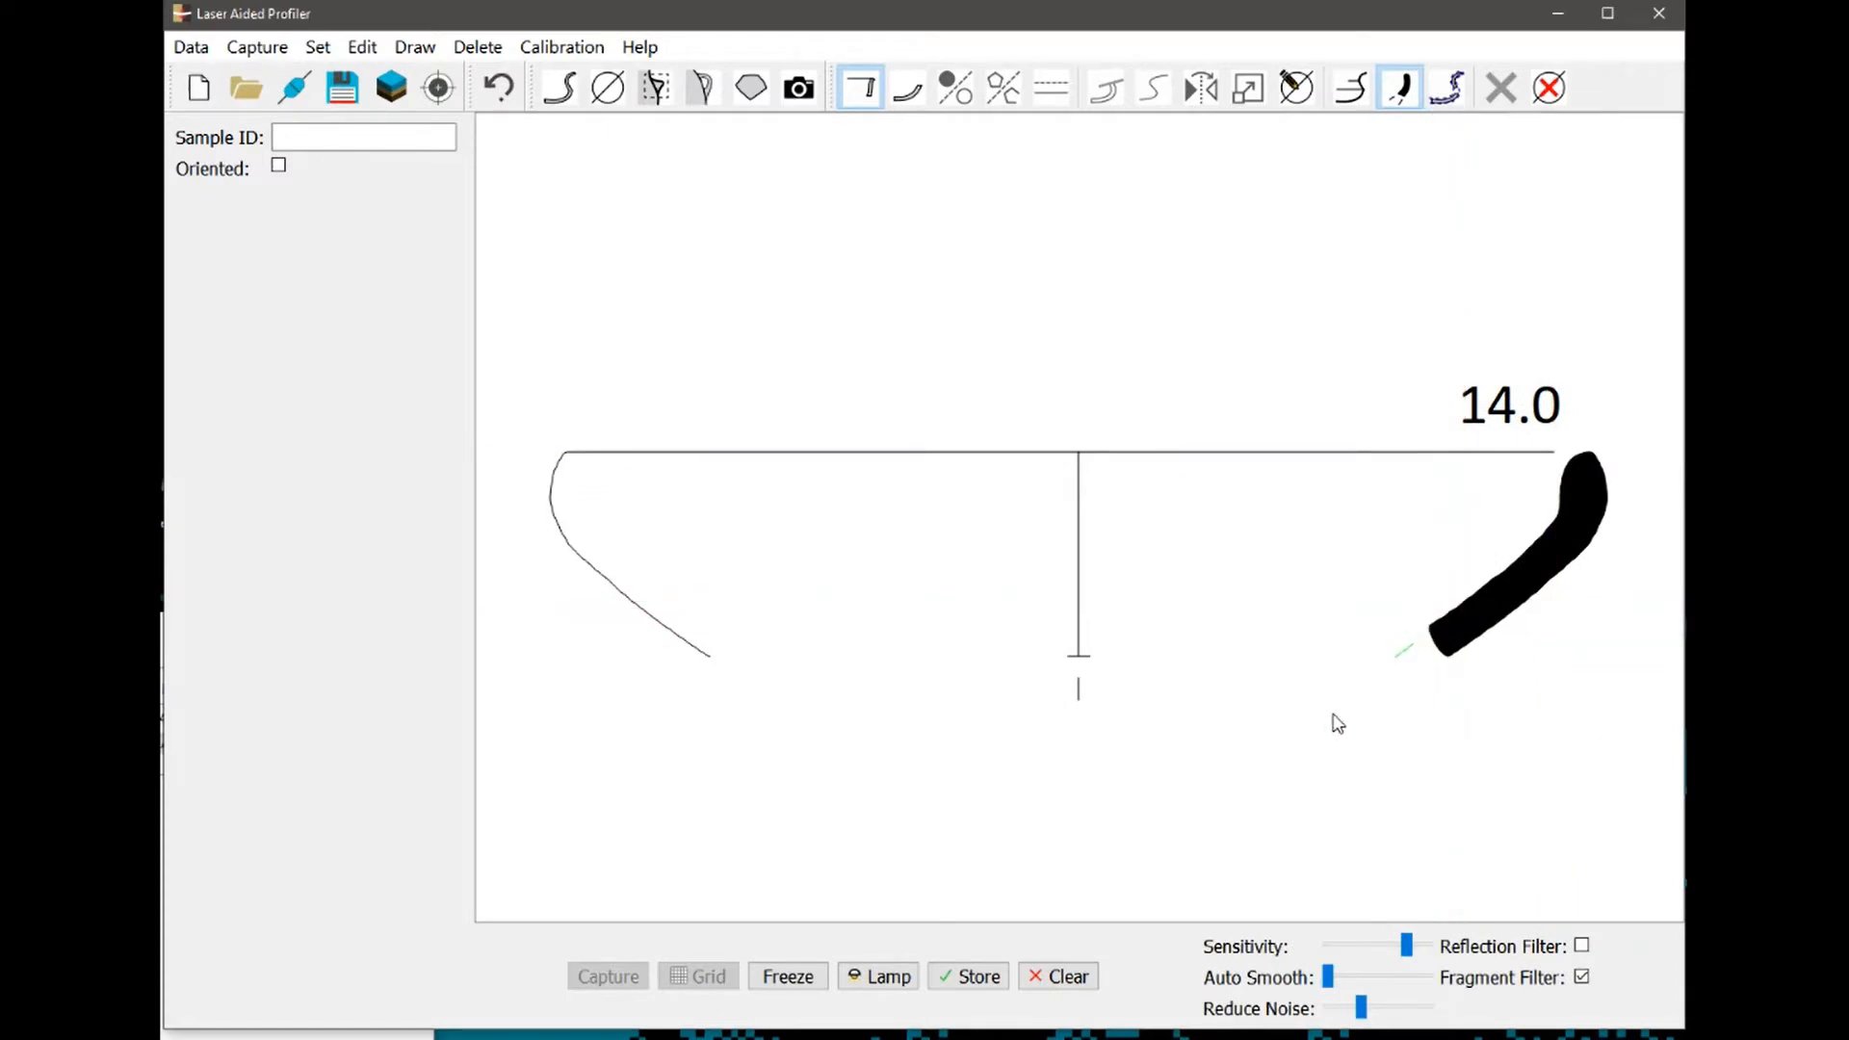
left_click(1323, 696)
left_click(1433, 724)
left_click(1345, 737)
left_click(759, 713)
left_click(779, 709)
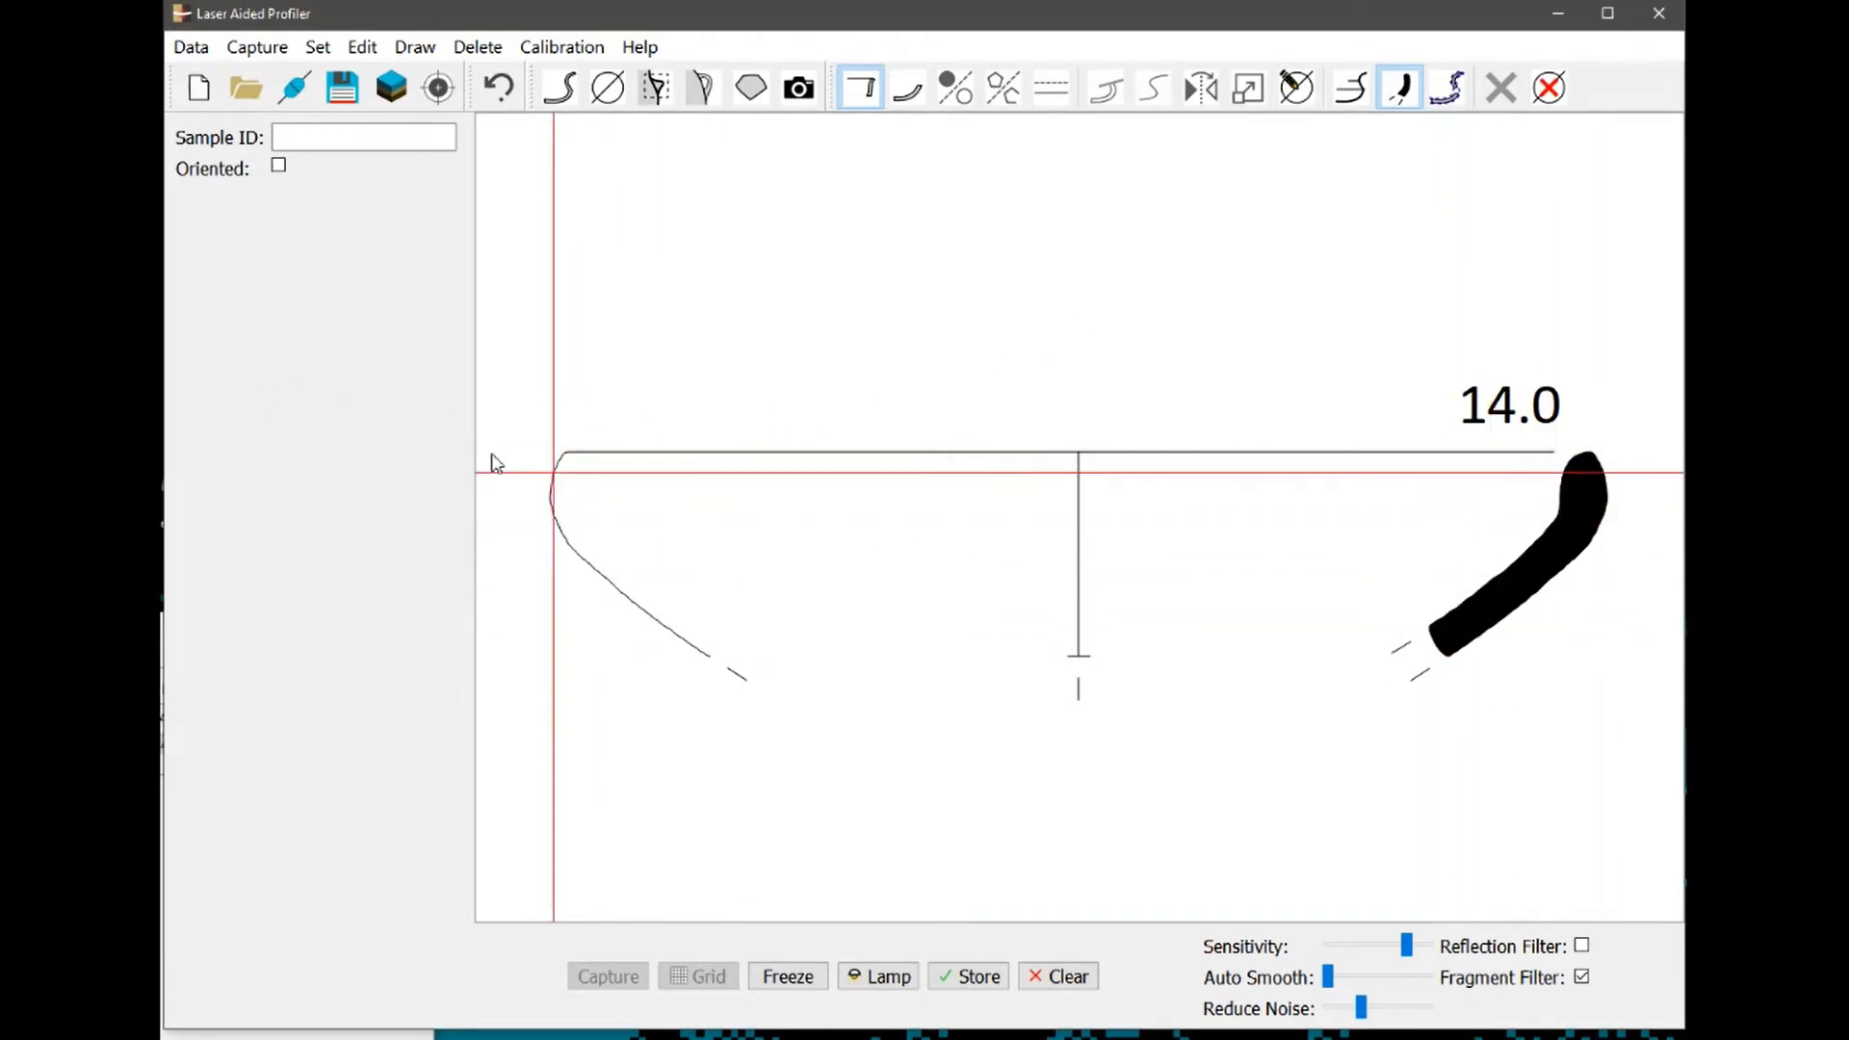
left_click(1589, 420)
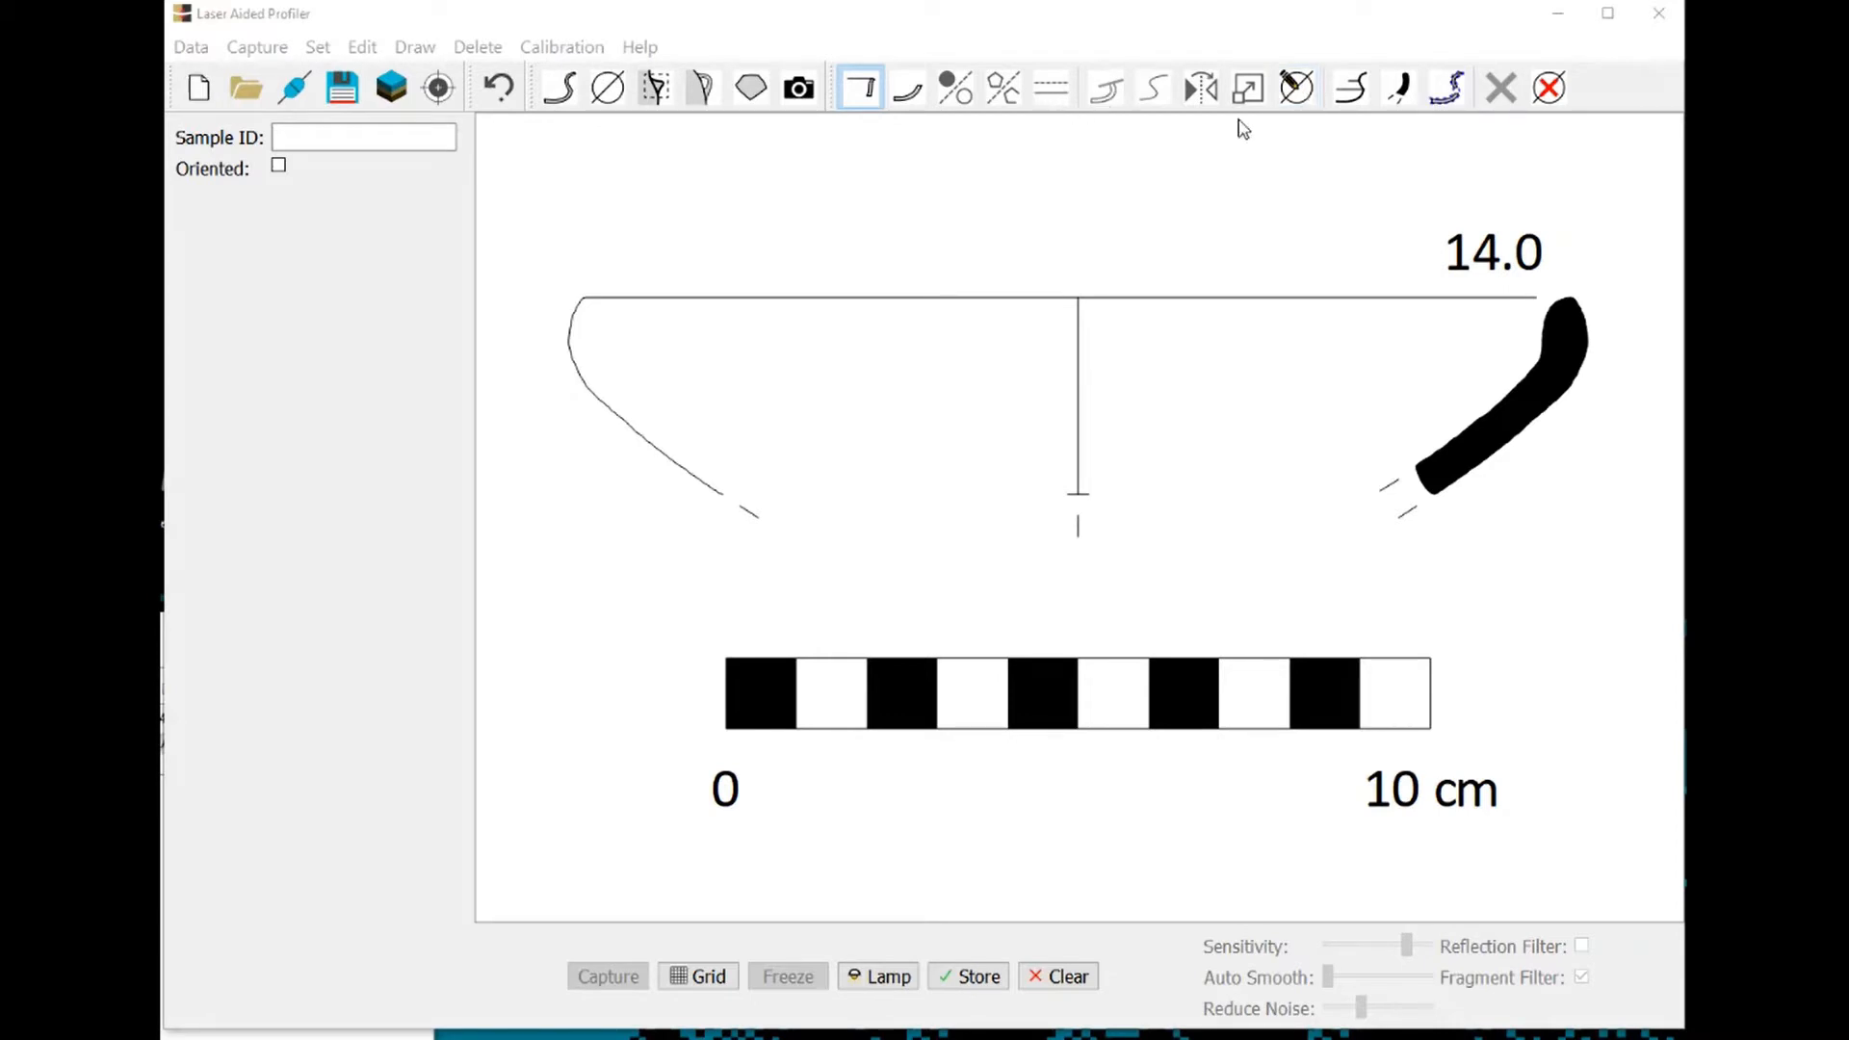
Draw a horizontal interior line about 4 cm long from the profile's inner bend toward the axis and make it dashed
left_click(1351, 88)
left_click_drag(1554, 503, 1280, 516)
mouse_move(1552, 517)
left_mouse_down()
mouse_move(1196, 520)
mouse_move(1255, 516)
left_mouse_up()
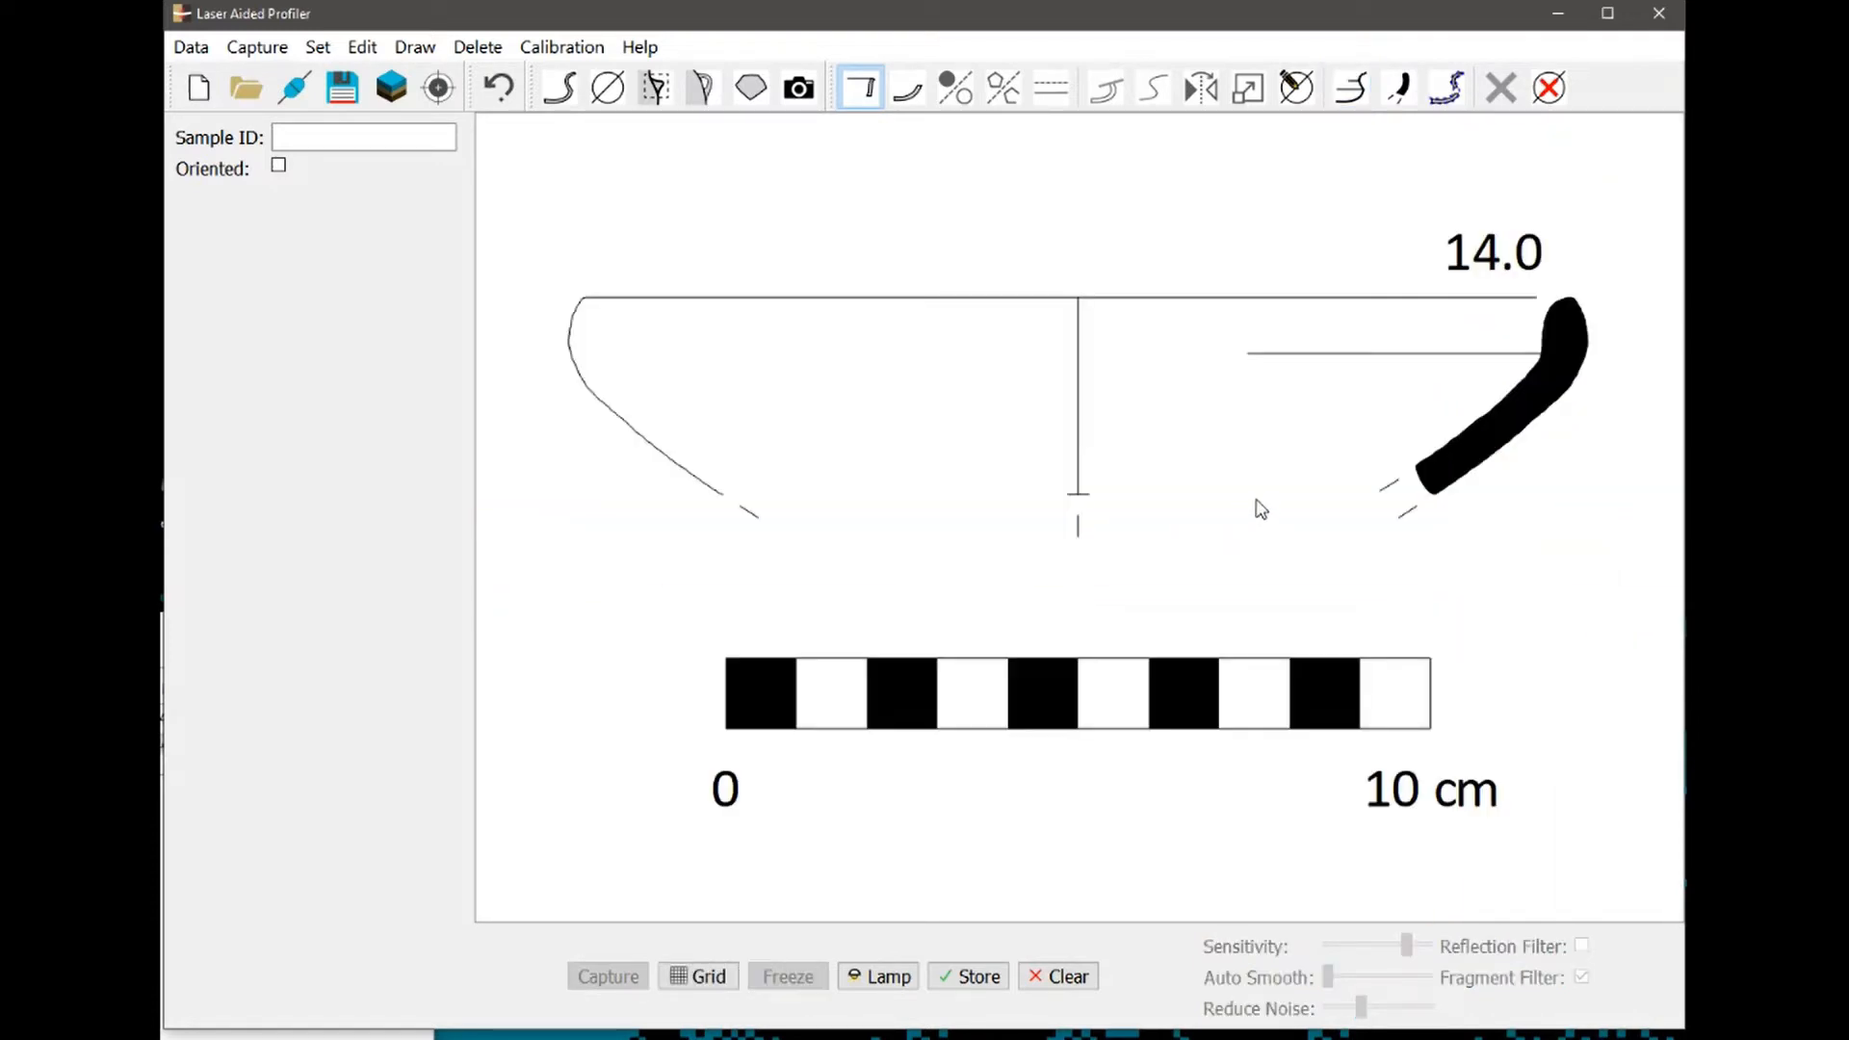
left_click_drag(1267, 334, 1313, 383)
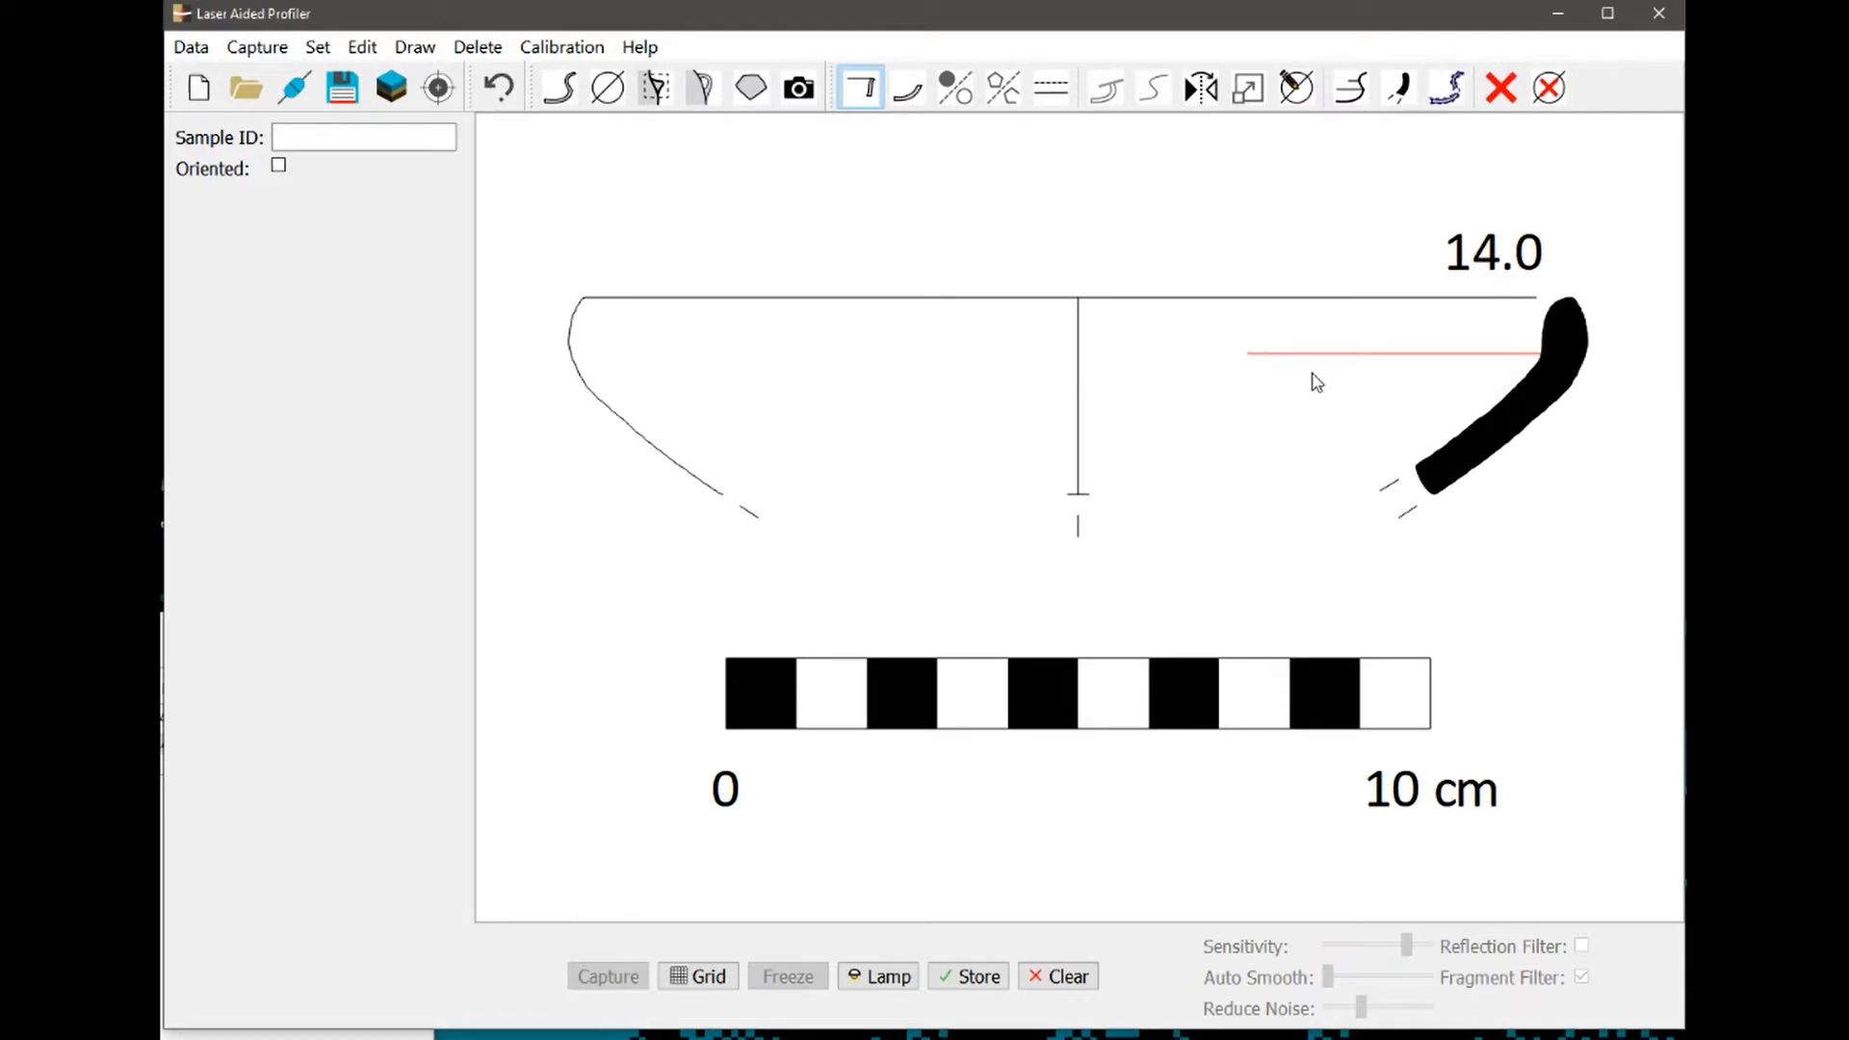
left_click(1059, 100)
left_click(1315, 377)
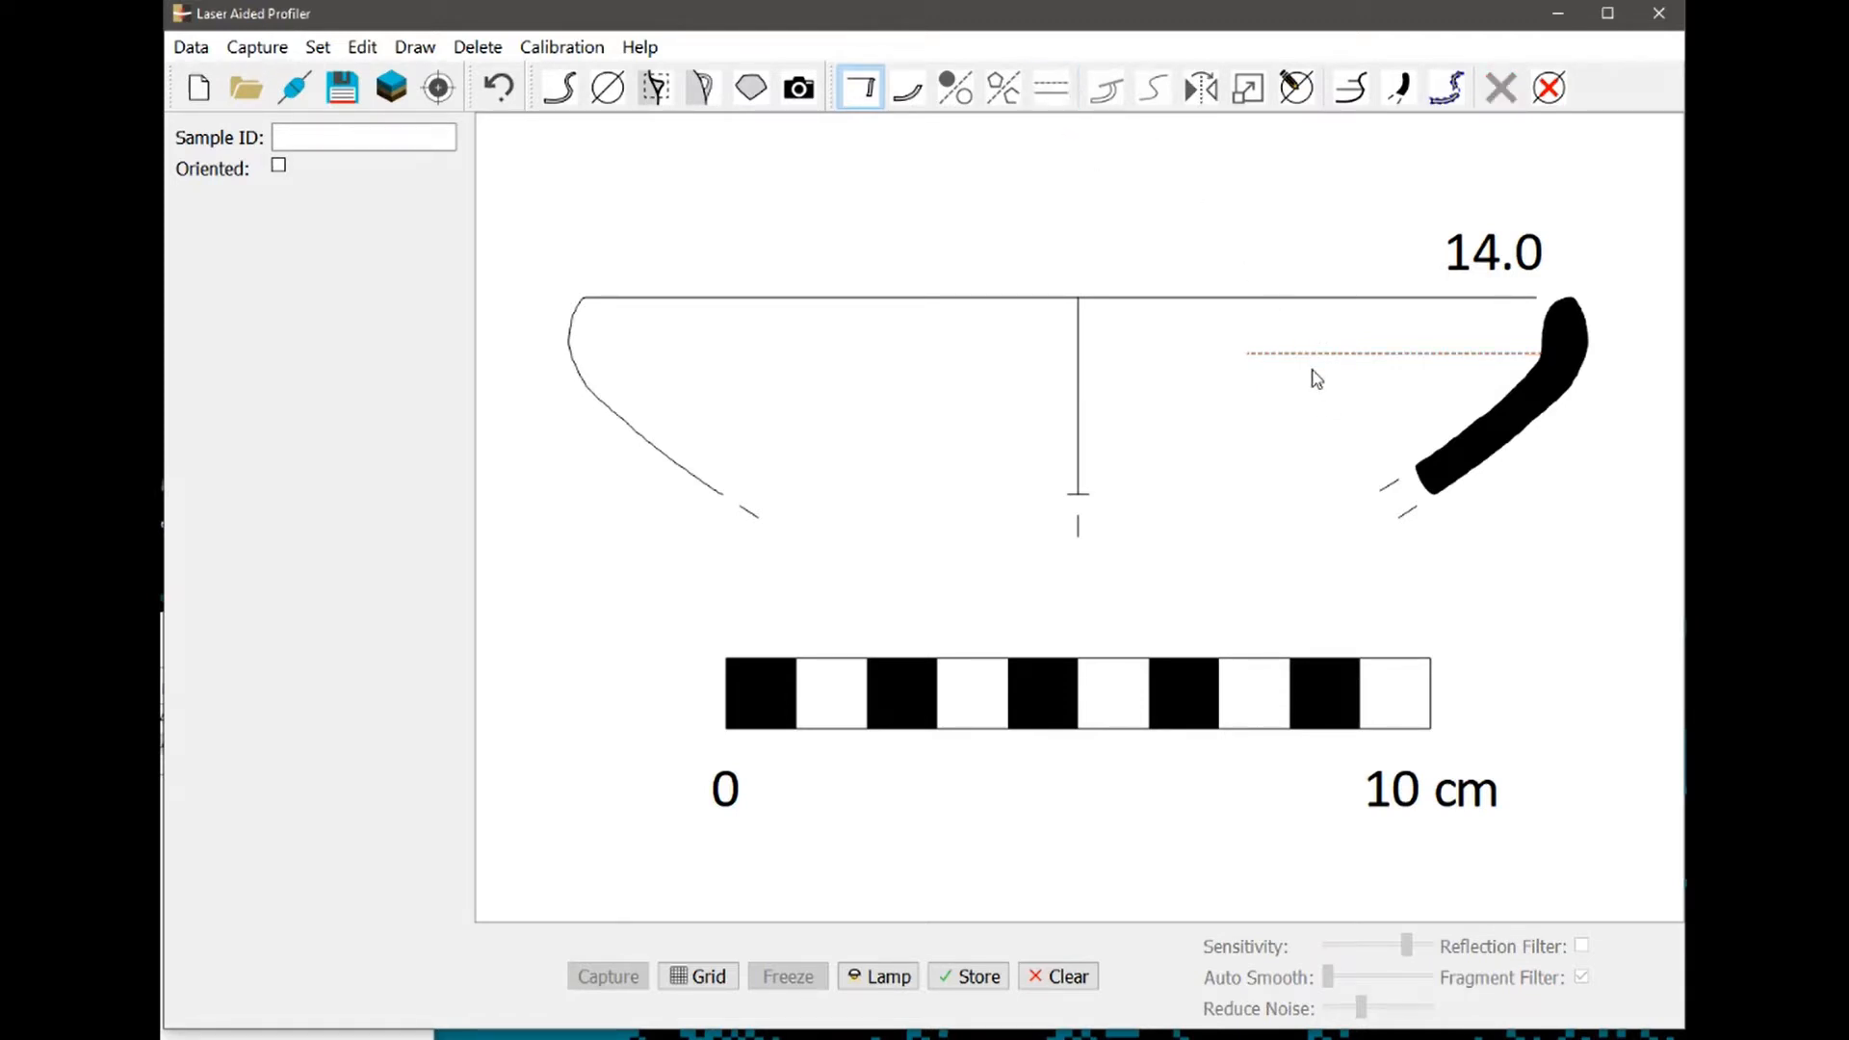
Draw a solid horizontal line from the exterior outline's widest point to the central axis
left_click(1351, 91)
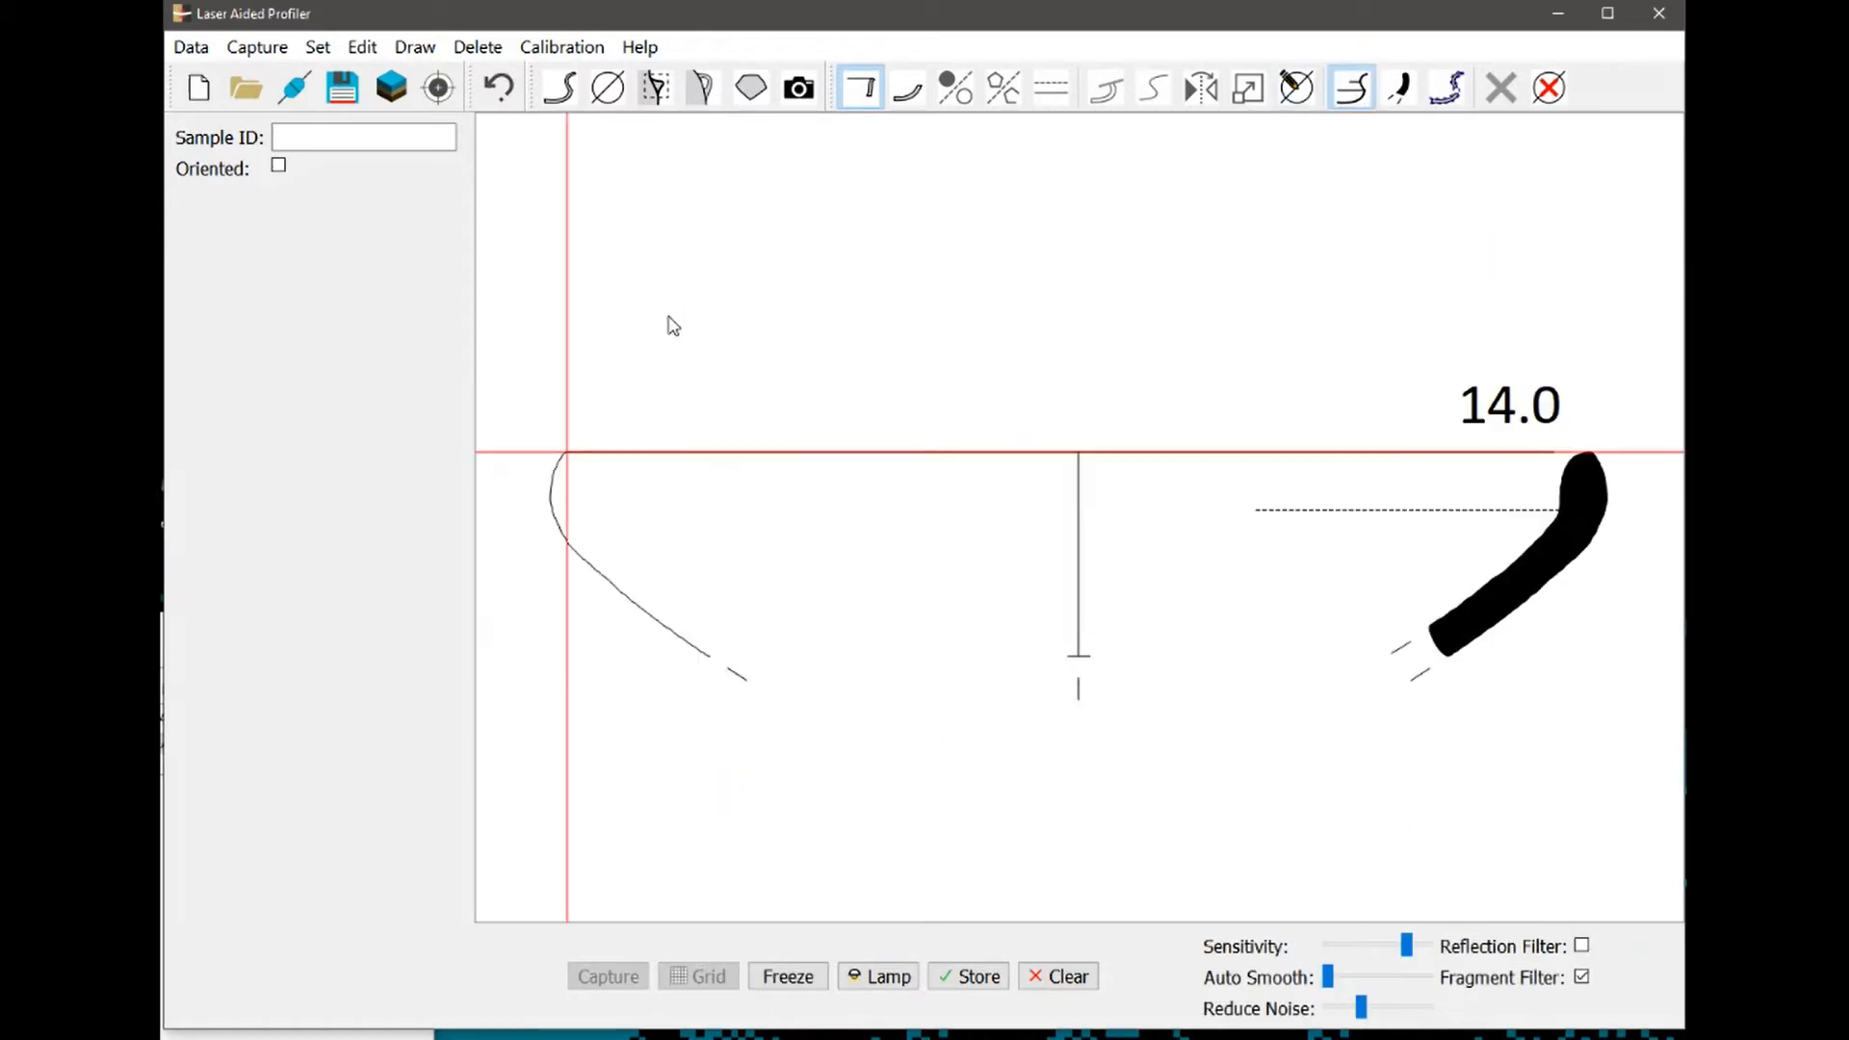
left_click(549, 508)
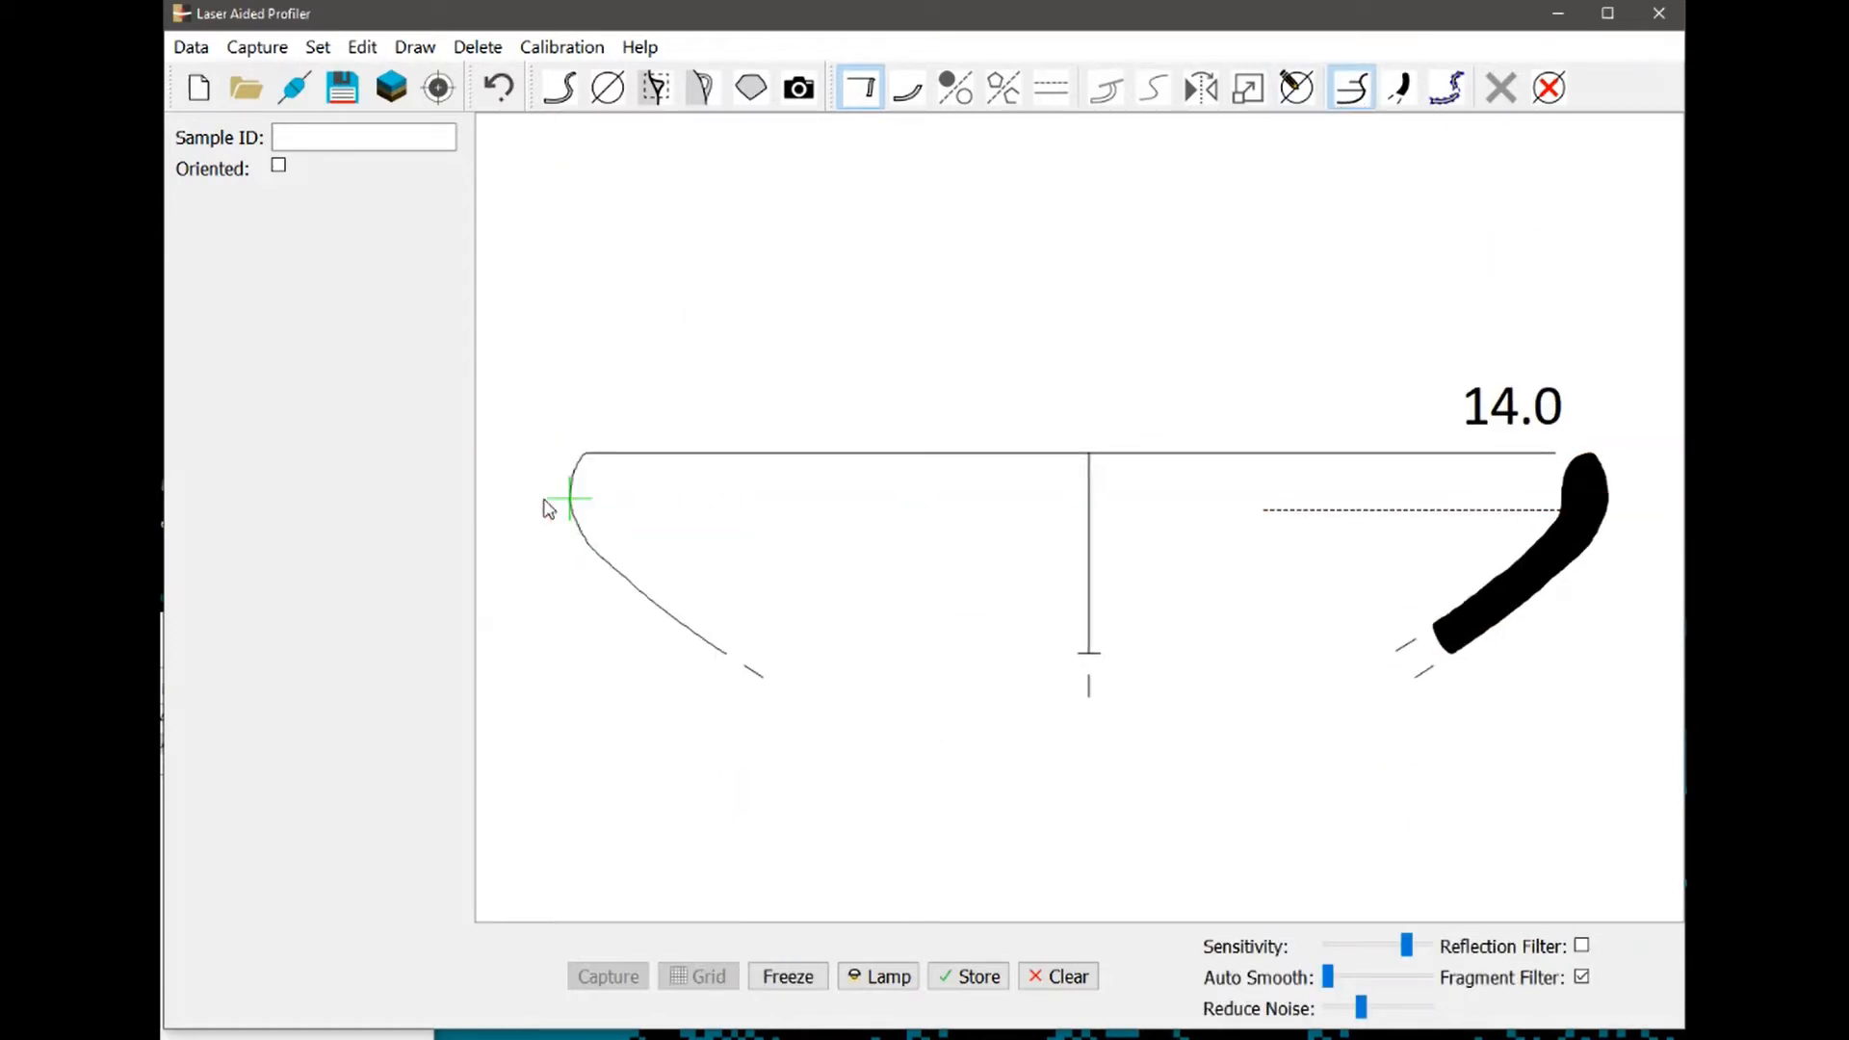
left_click(1160, 545)
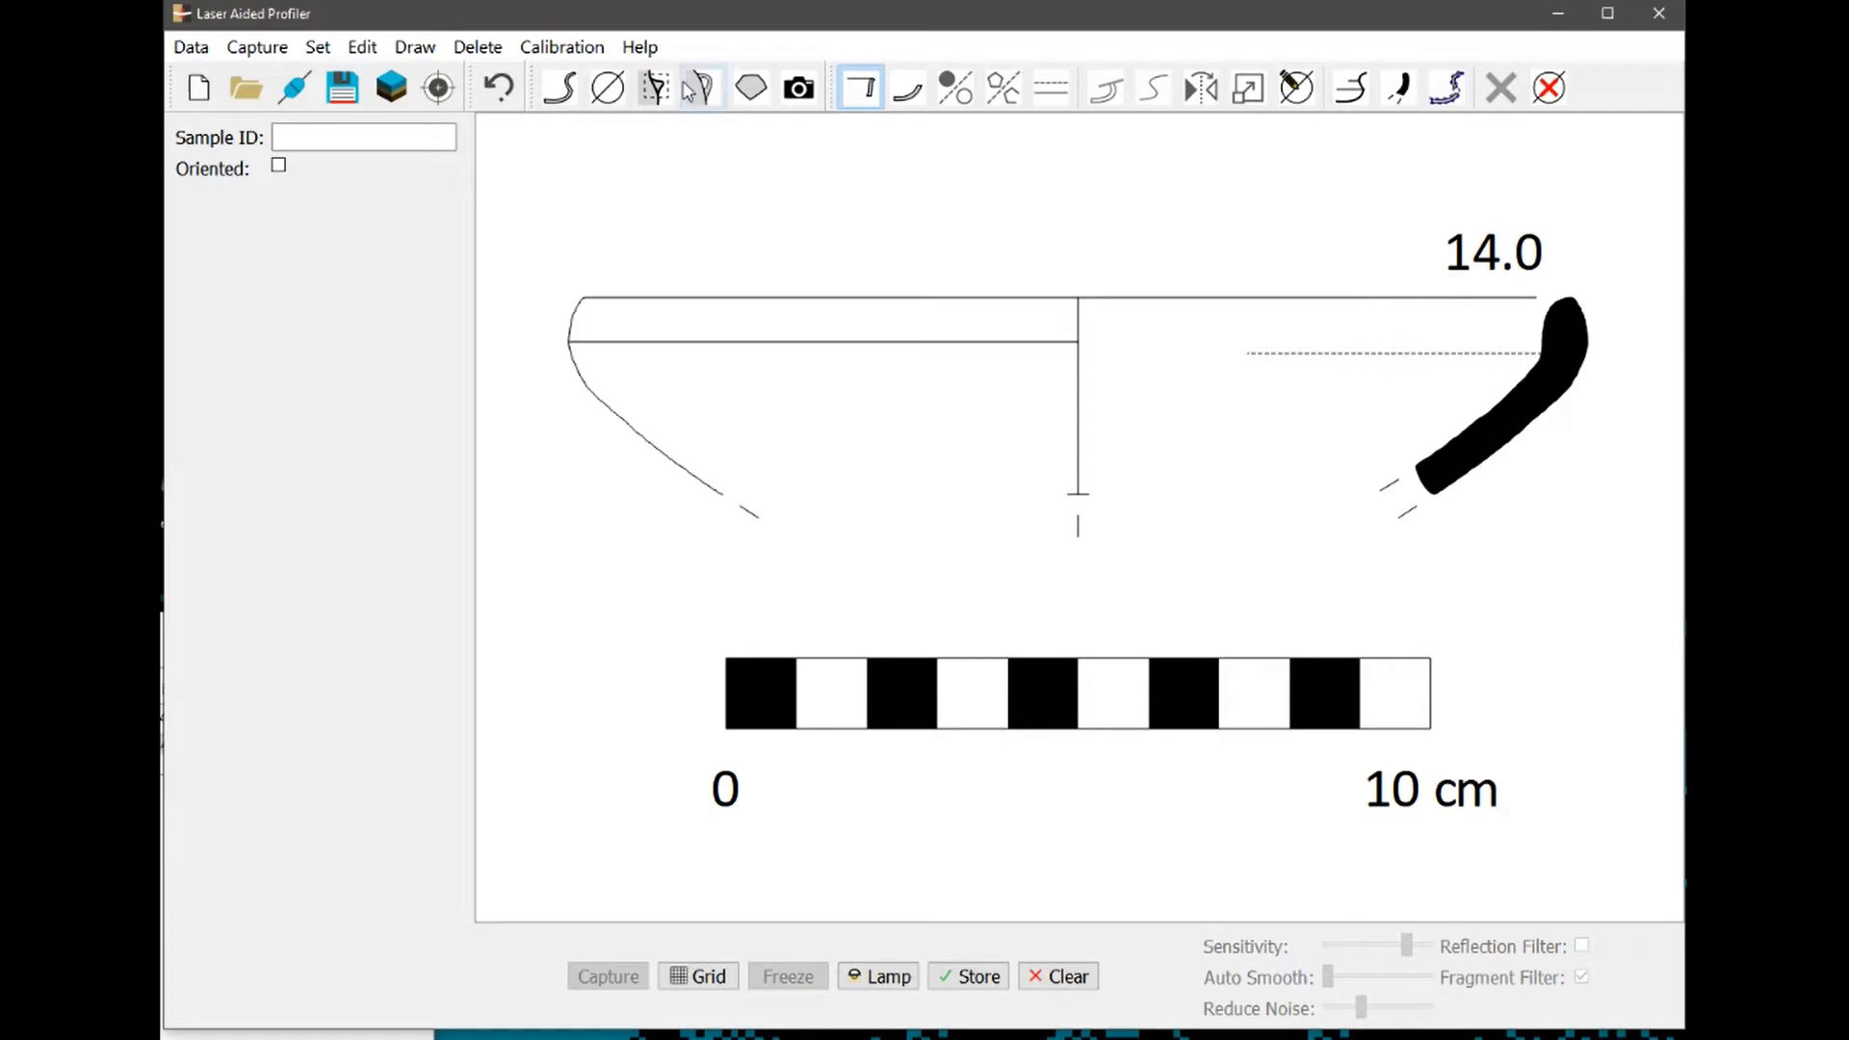
Capture the outline of the sherd with its handle as a detail with the Fragment Filter off, and align it over the profile
left_click(643, 95)
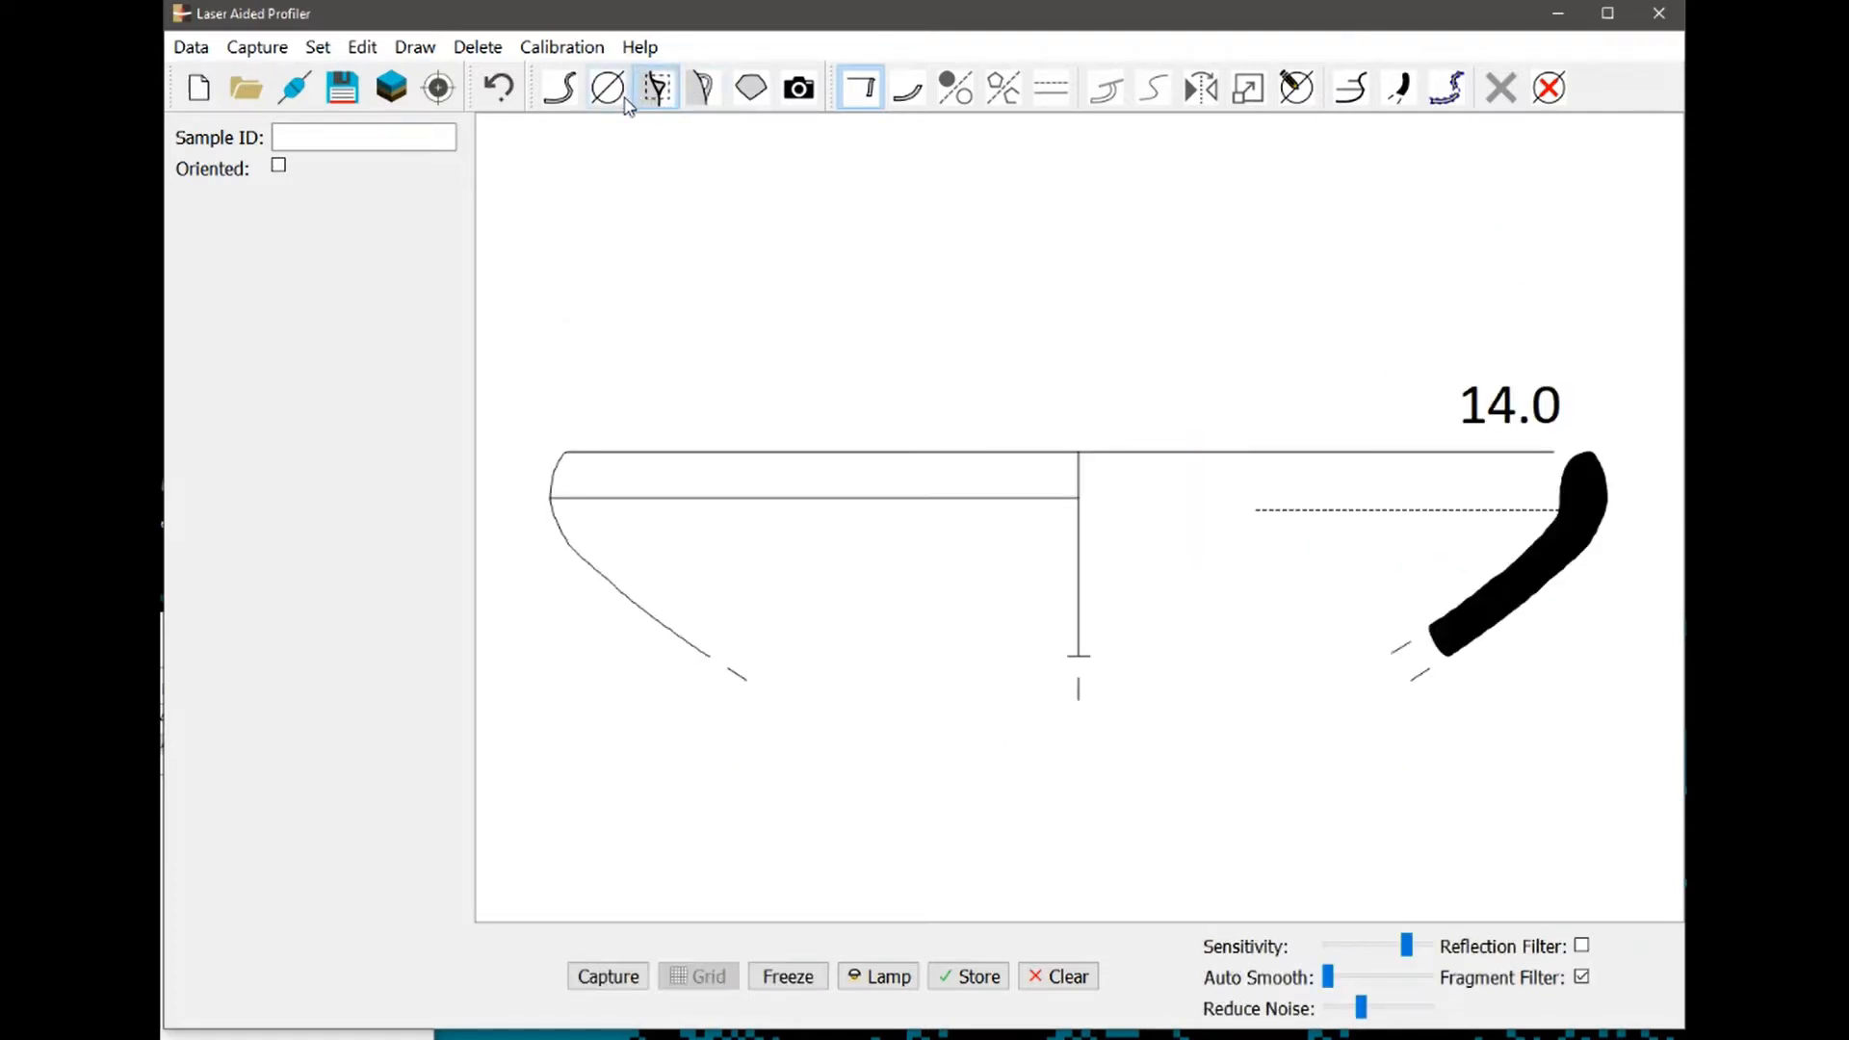
left_click(1582, 977)
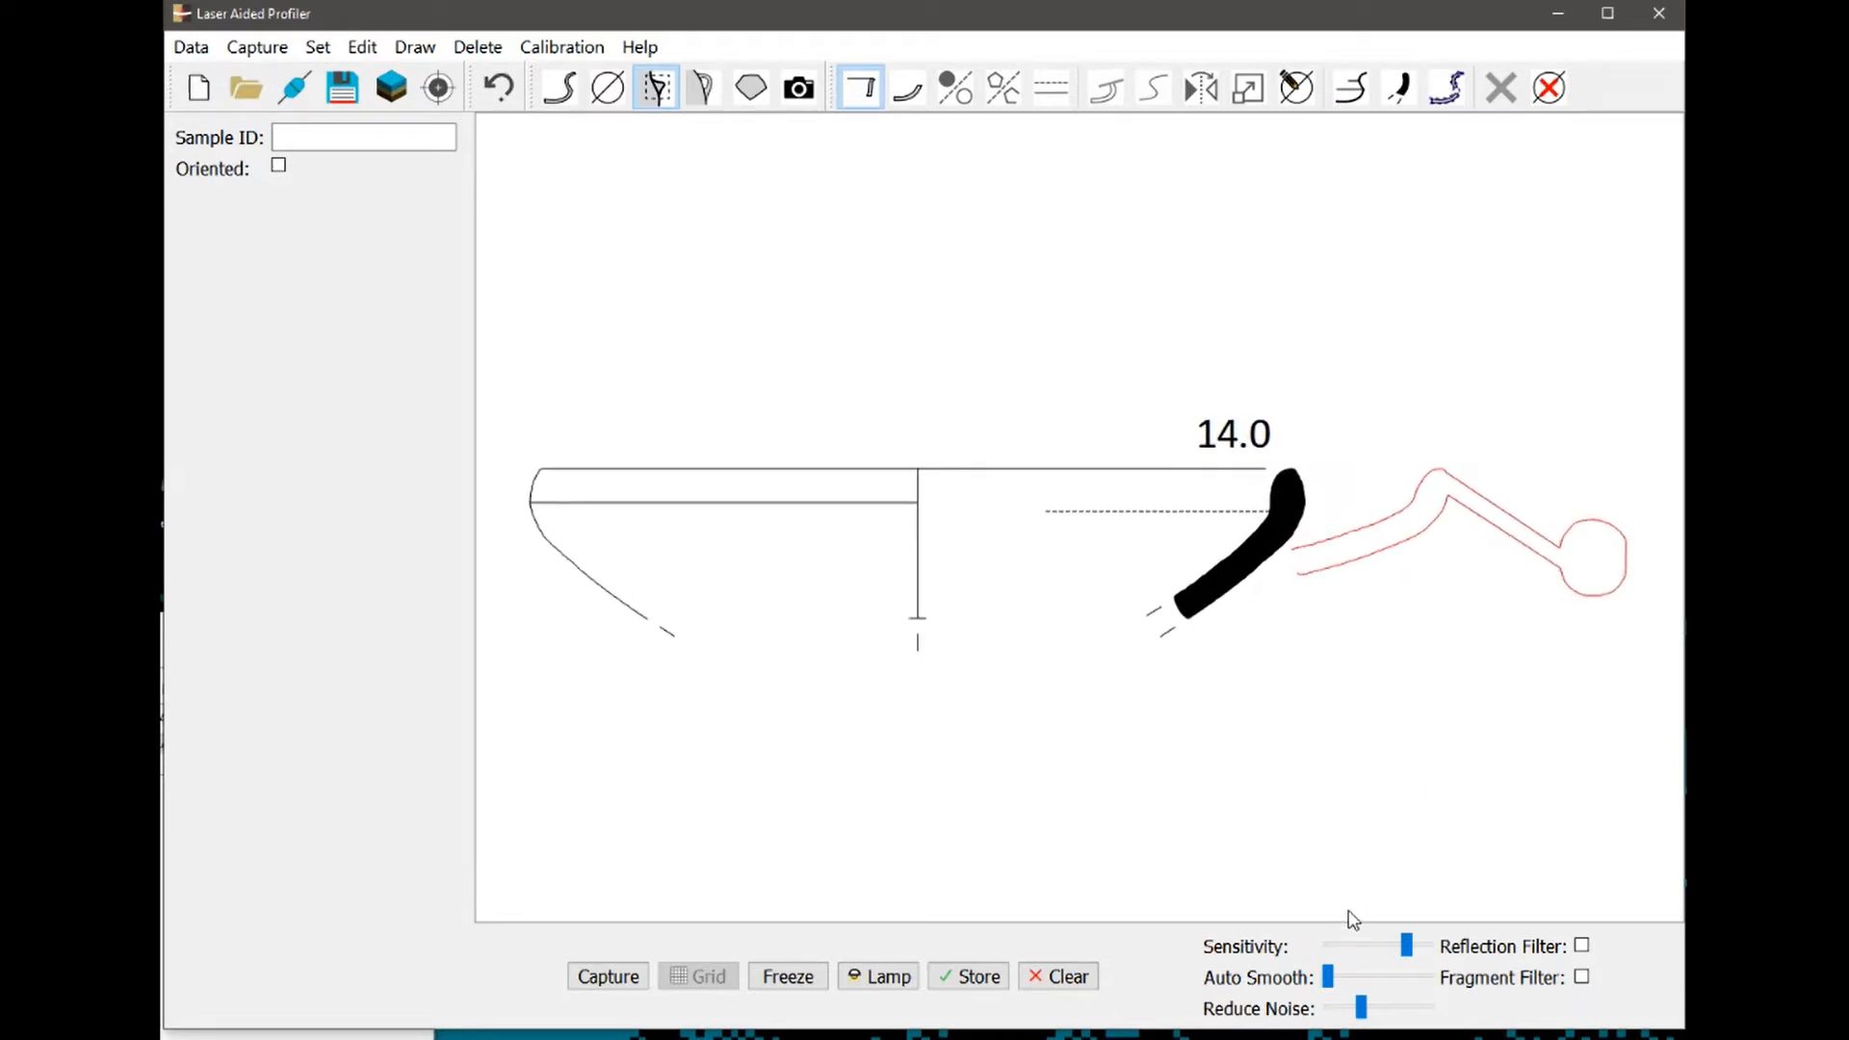
left_click(608, 985)
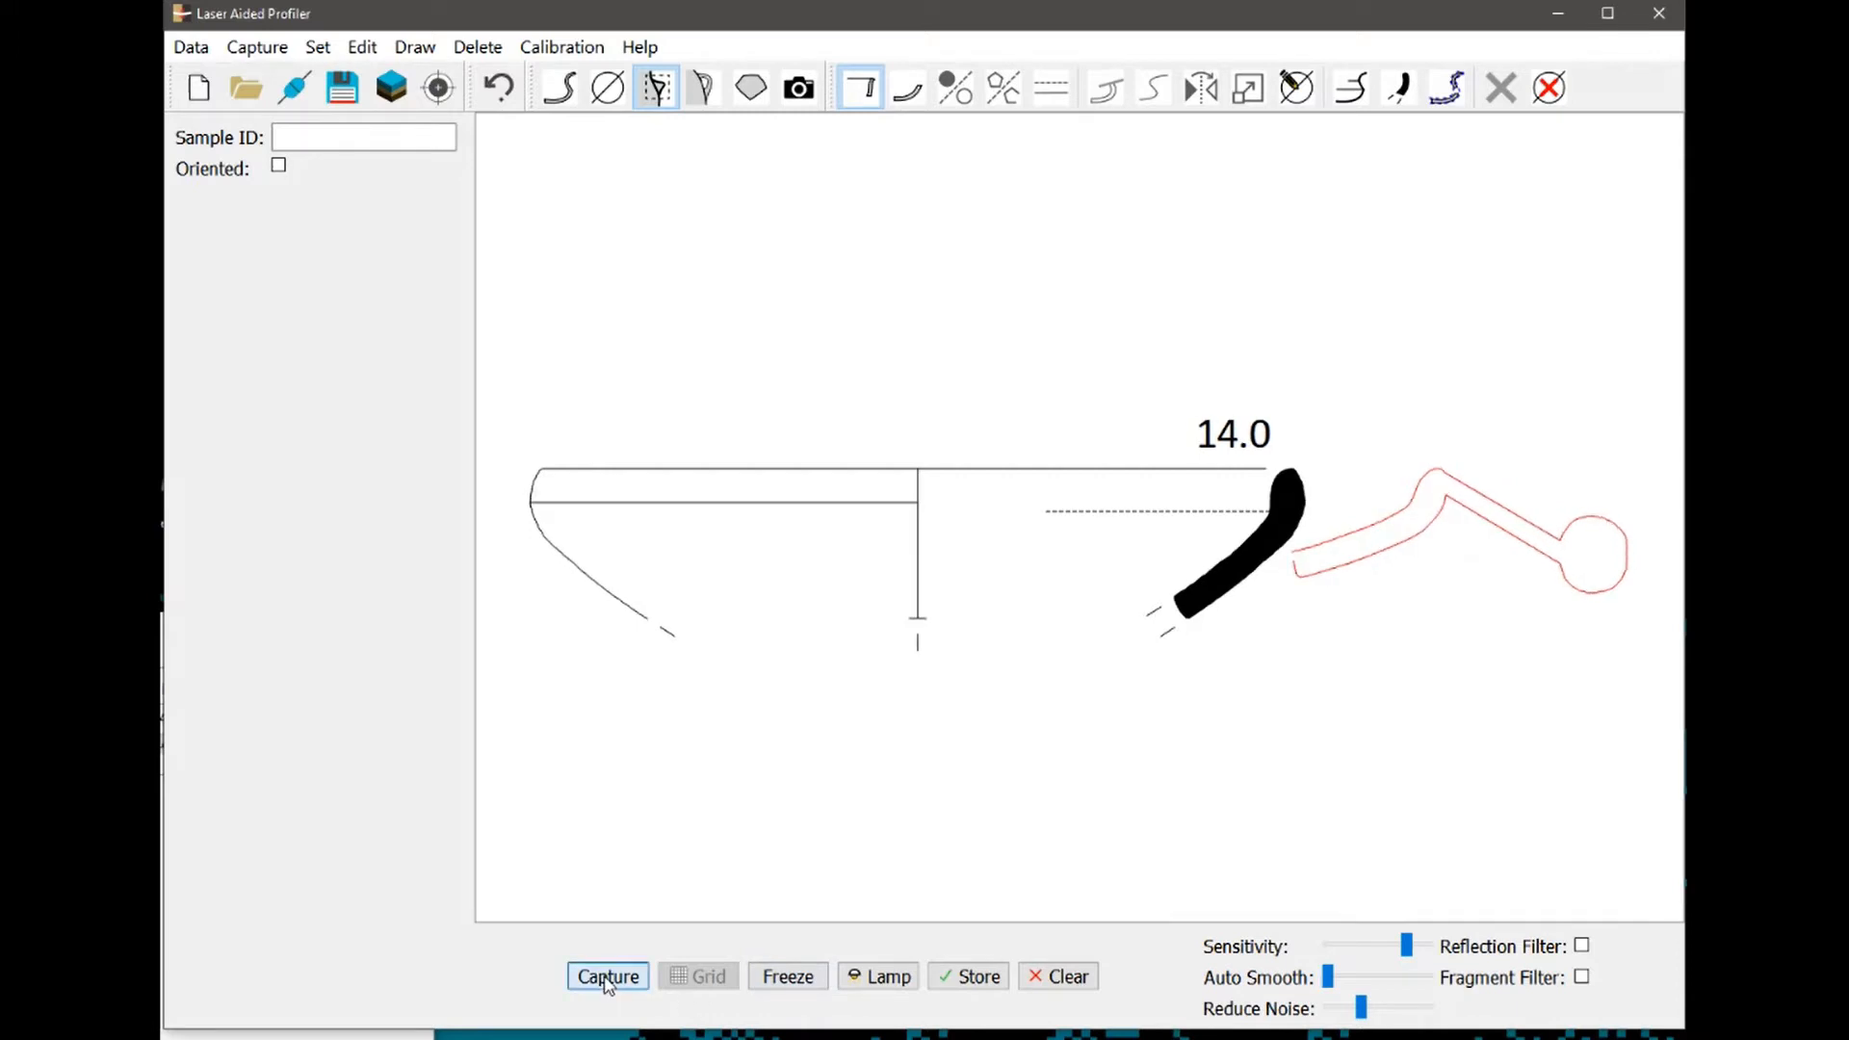
left_click(656, 92)
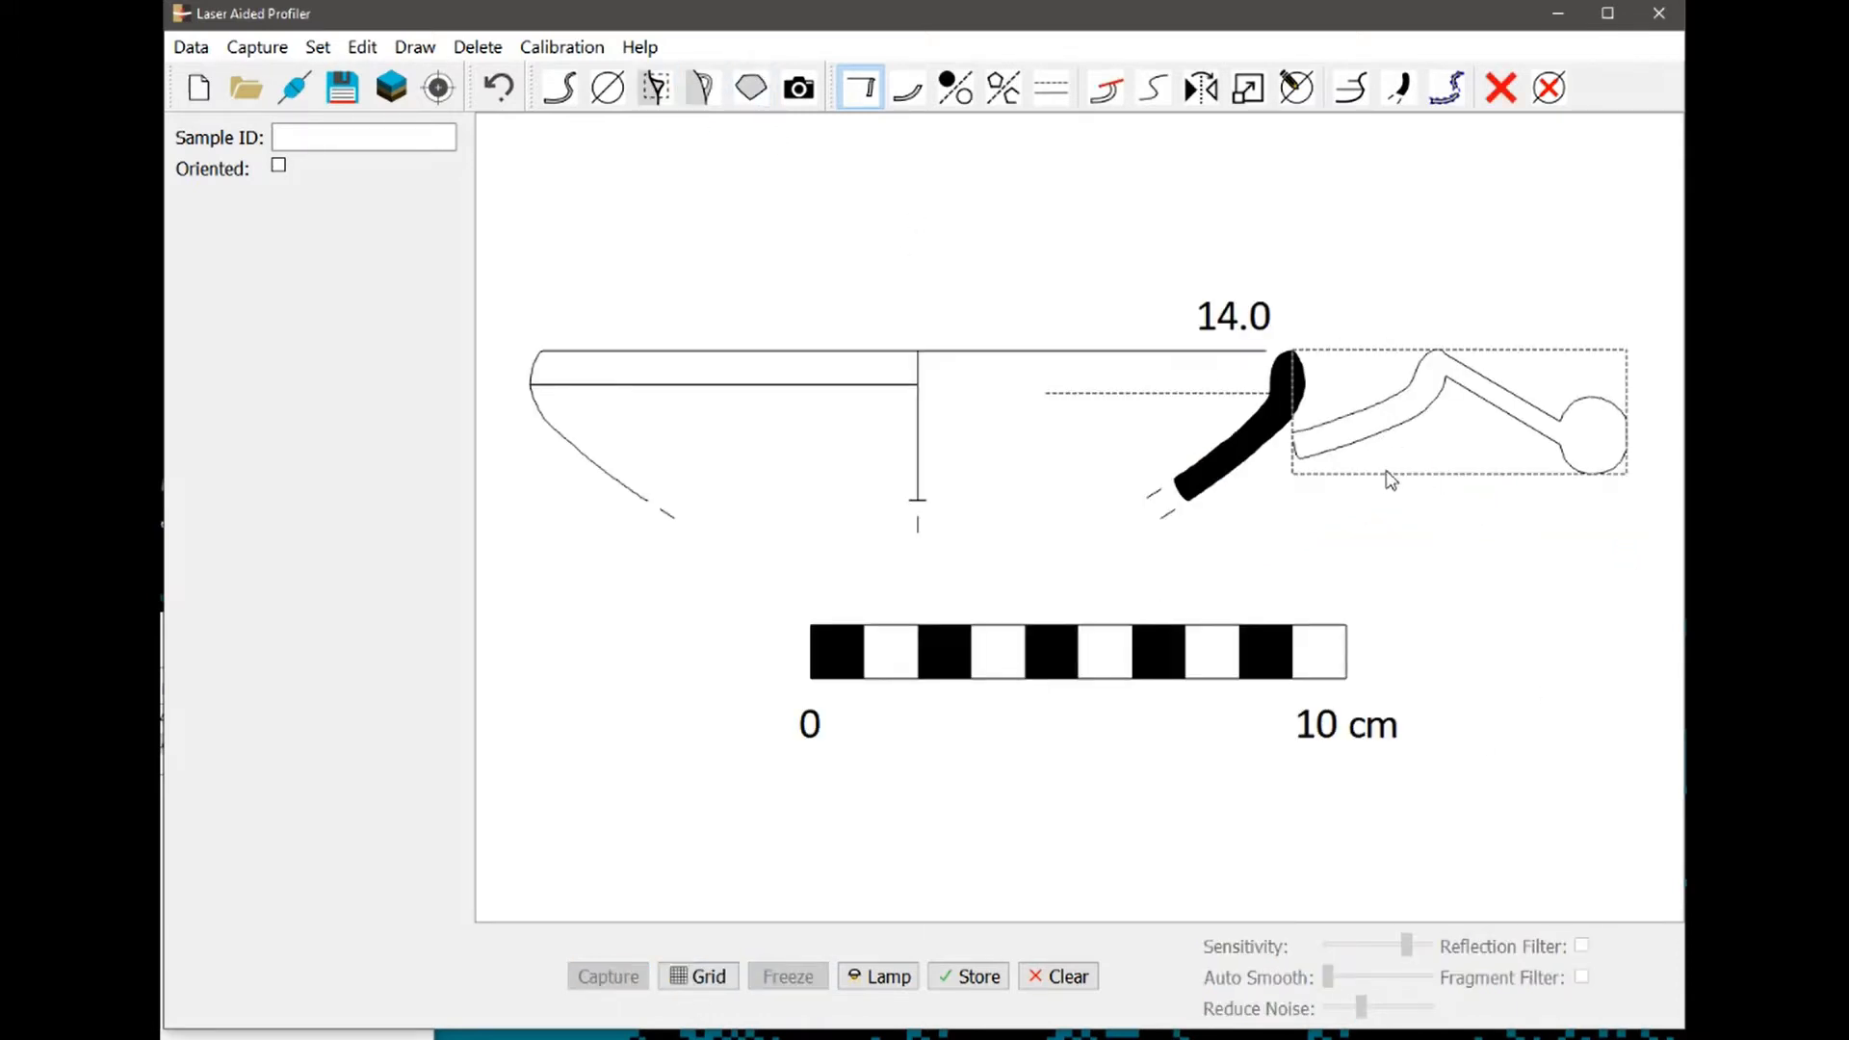
mouse_move(1372, 417)
left_mouse_down()
mouse_move(1327, 457)
mouse_move(1304, 444)
mouse_move(1358, 424)
mouse_move(1379, 373)
left_mouse_up()
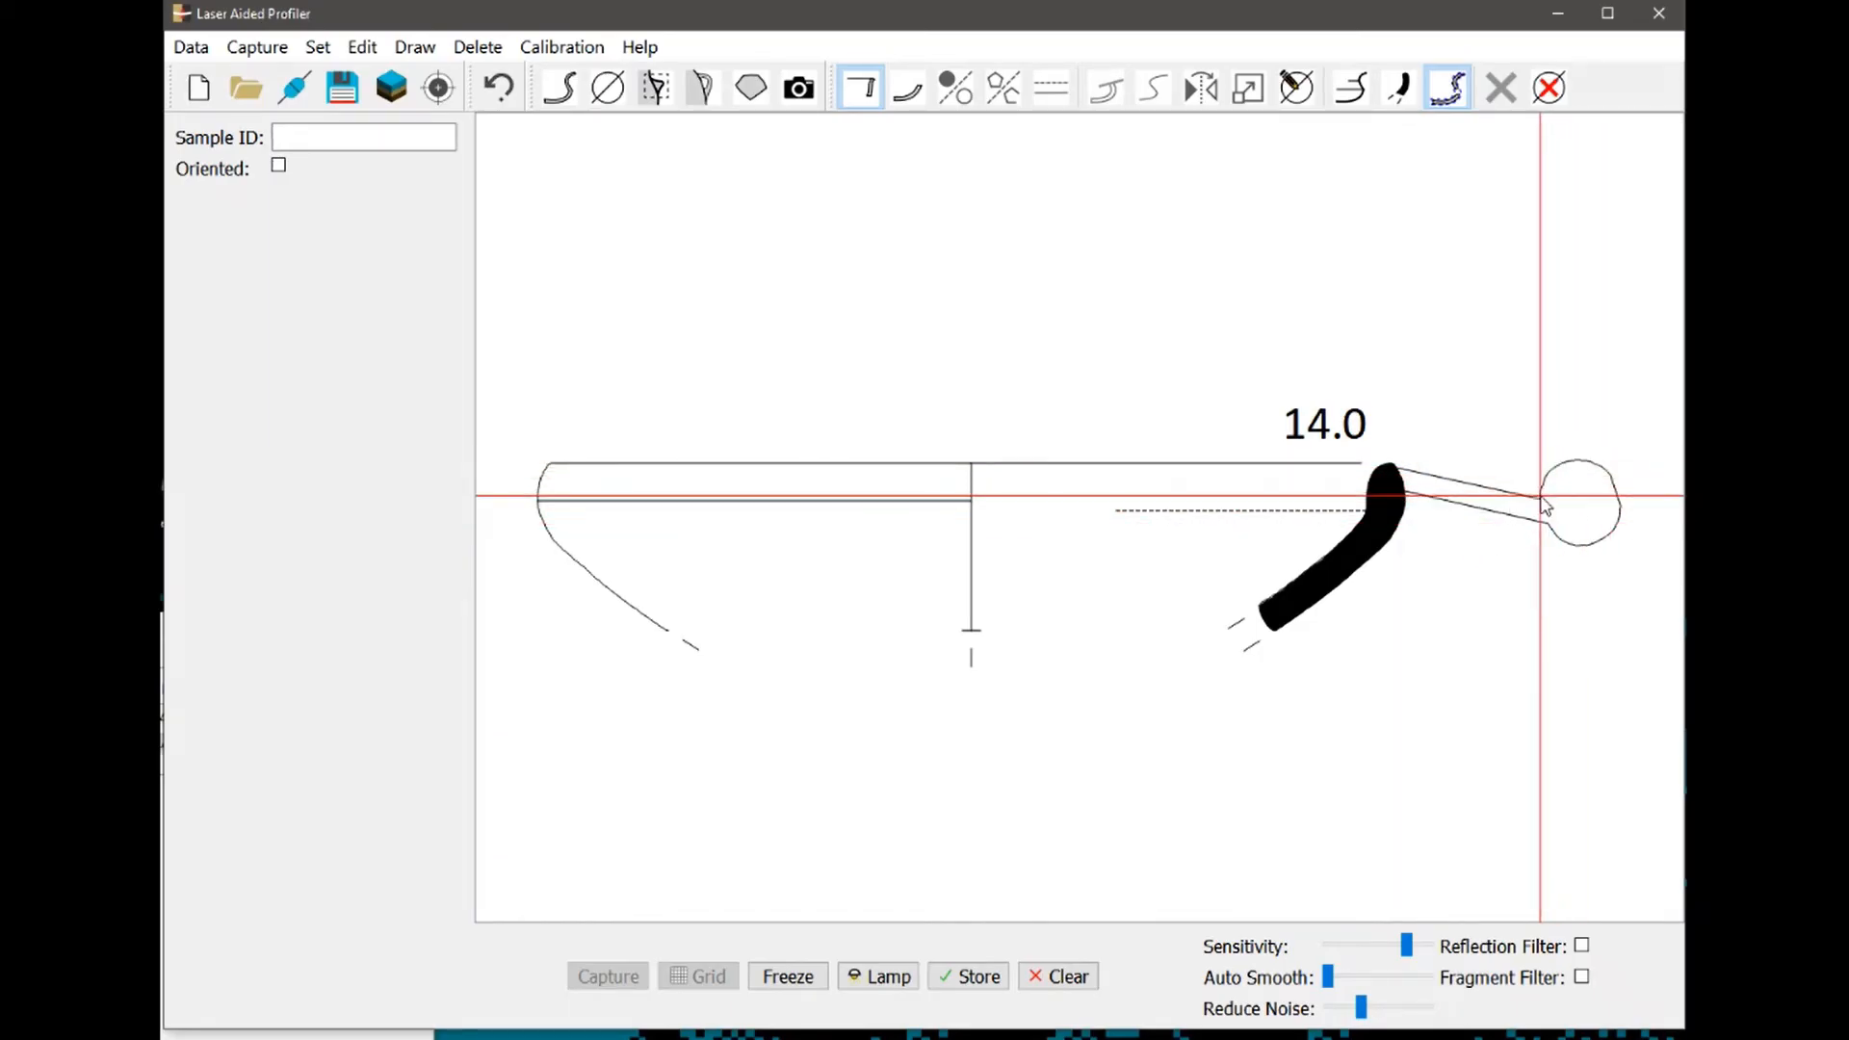
Trace the round part at the handle's end as a Detail, and move the leftover captured outline aside and delete it
mouse_move(1543, 503)
left_mouse_down()
mouse_move(1571, 463)
mouse_move(1622, 479)
mouse_move(1619, 511)
mouse_move(1573, 537)
mouse_move(1544, 527)
left_mouse_up()
left_click(736, 463)
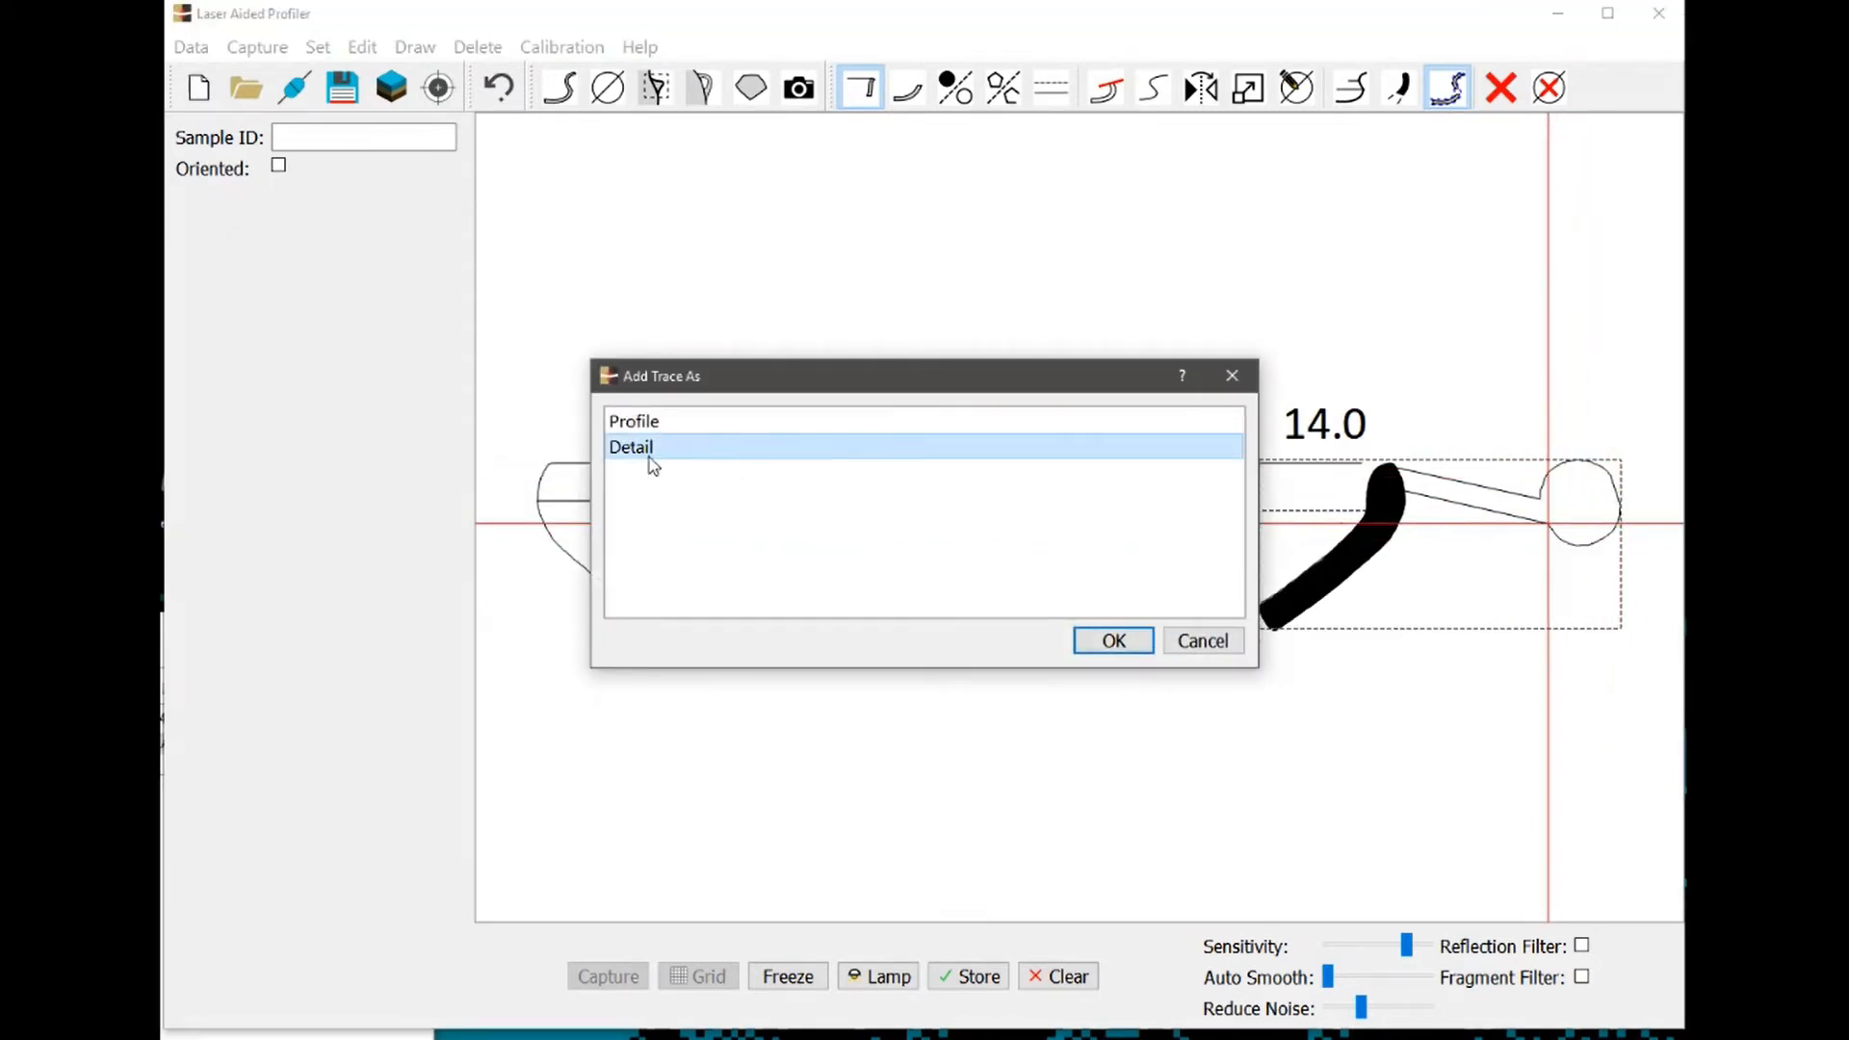
left_click(1151, 639)
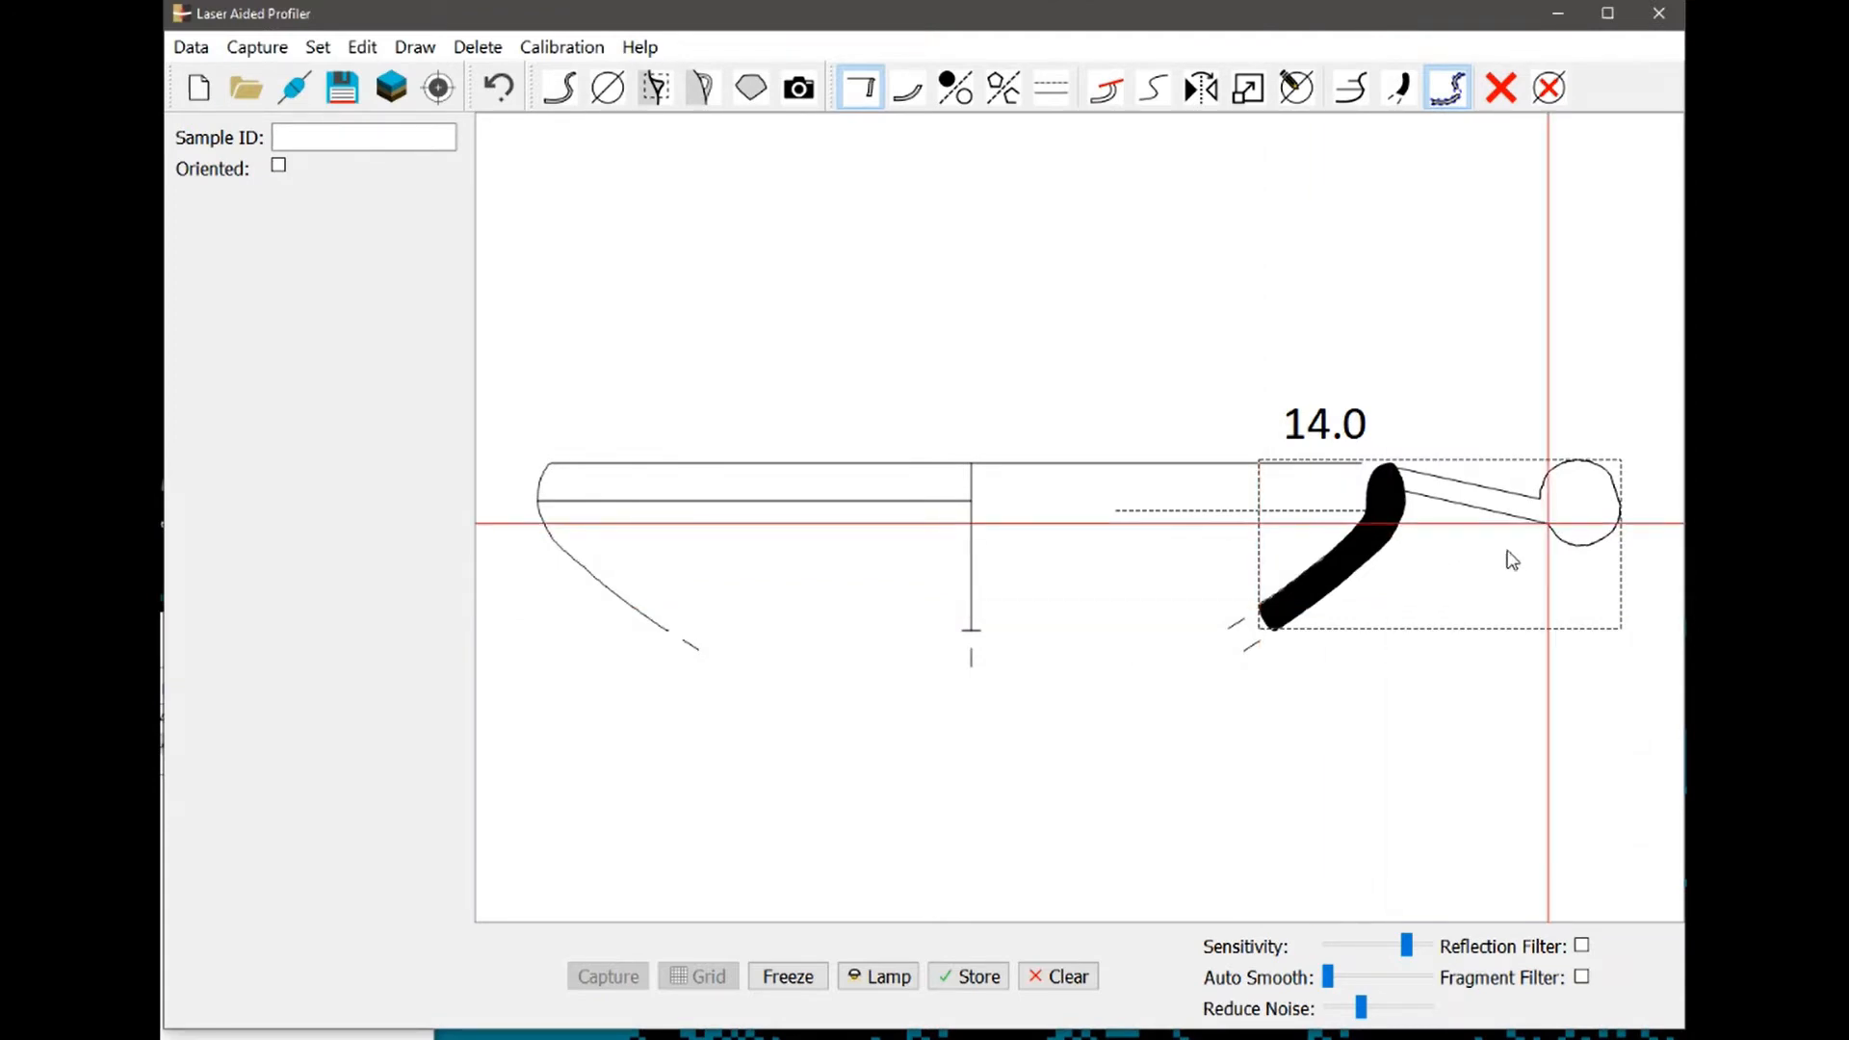
left_click_drag(1470, 382, 1494, 476)
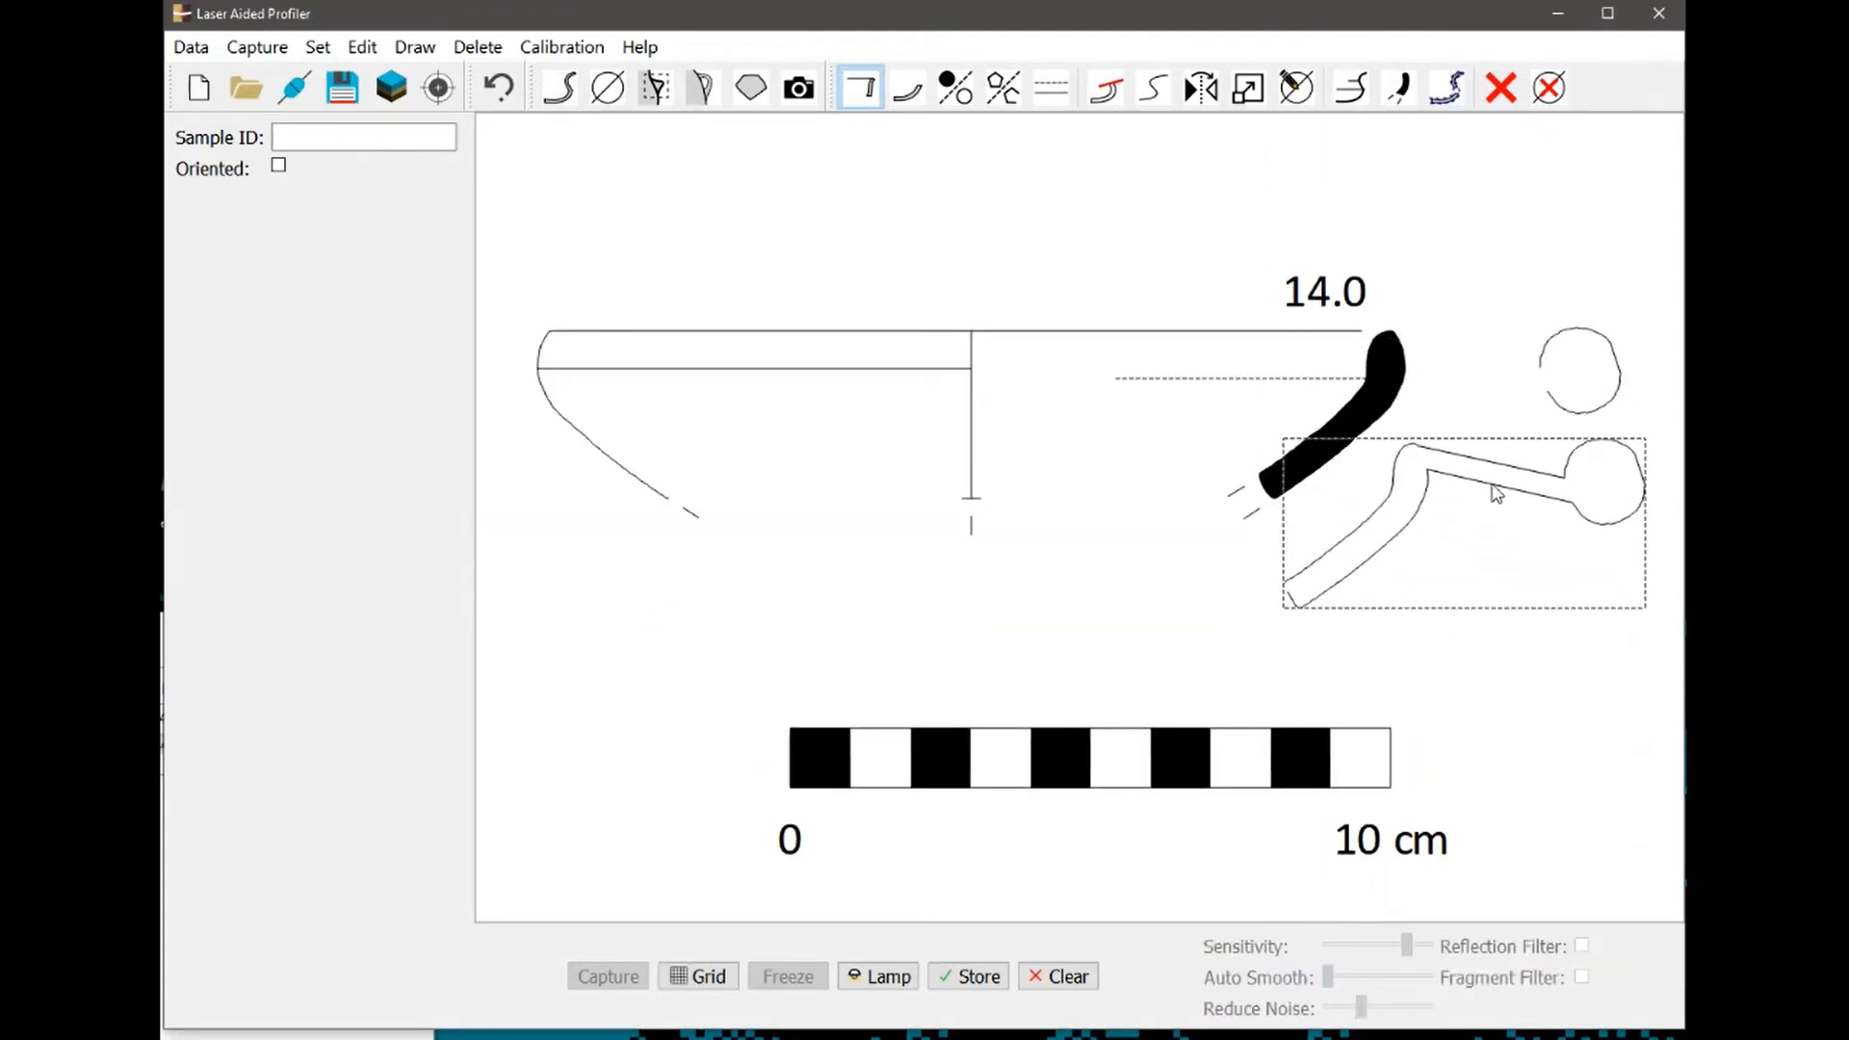
left_click(1500, 90)
Close the open outline of the traced round detail beside the profile
left_click(1558, 348)
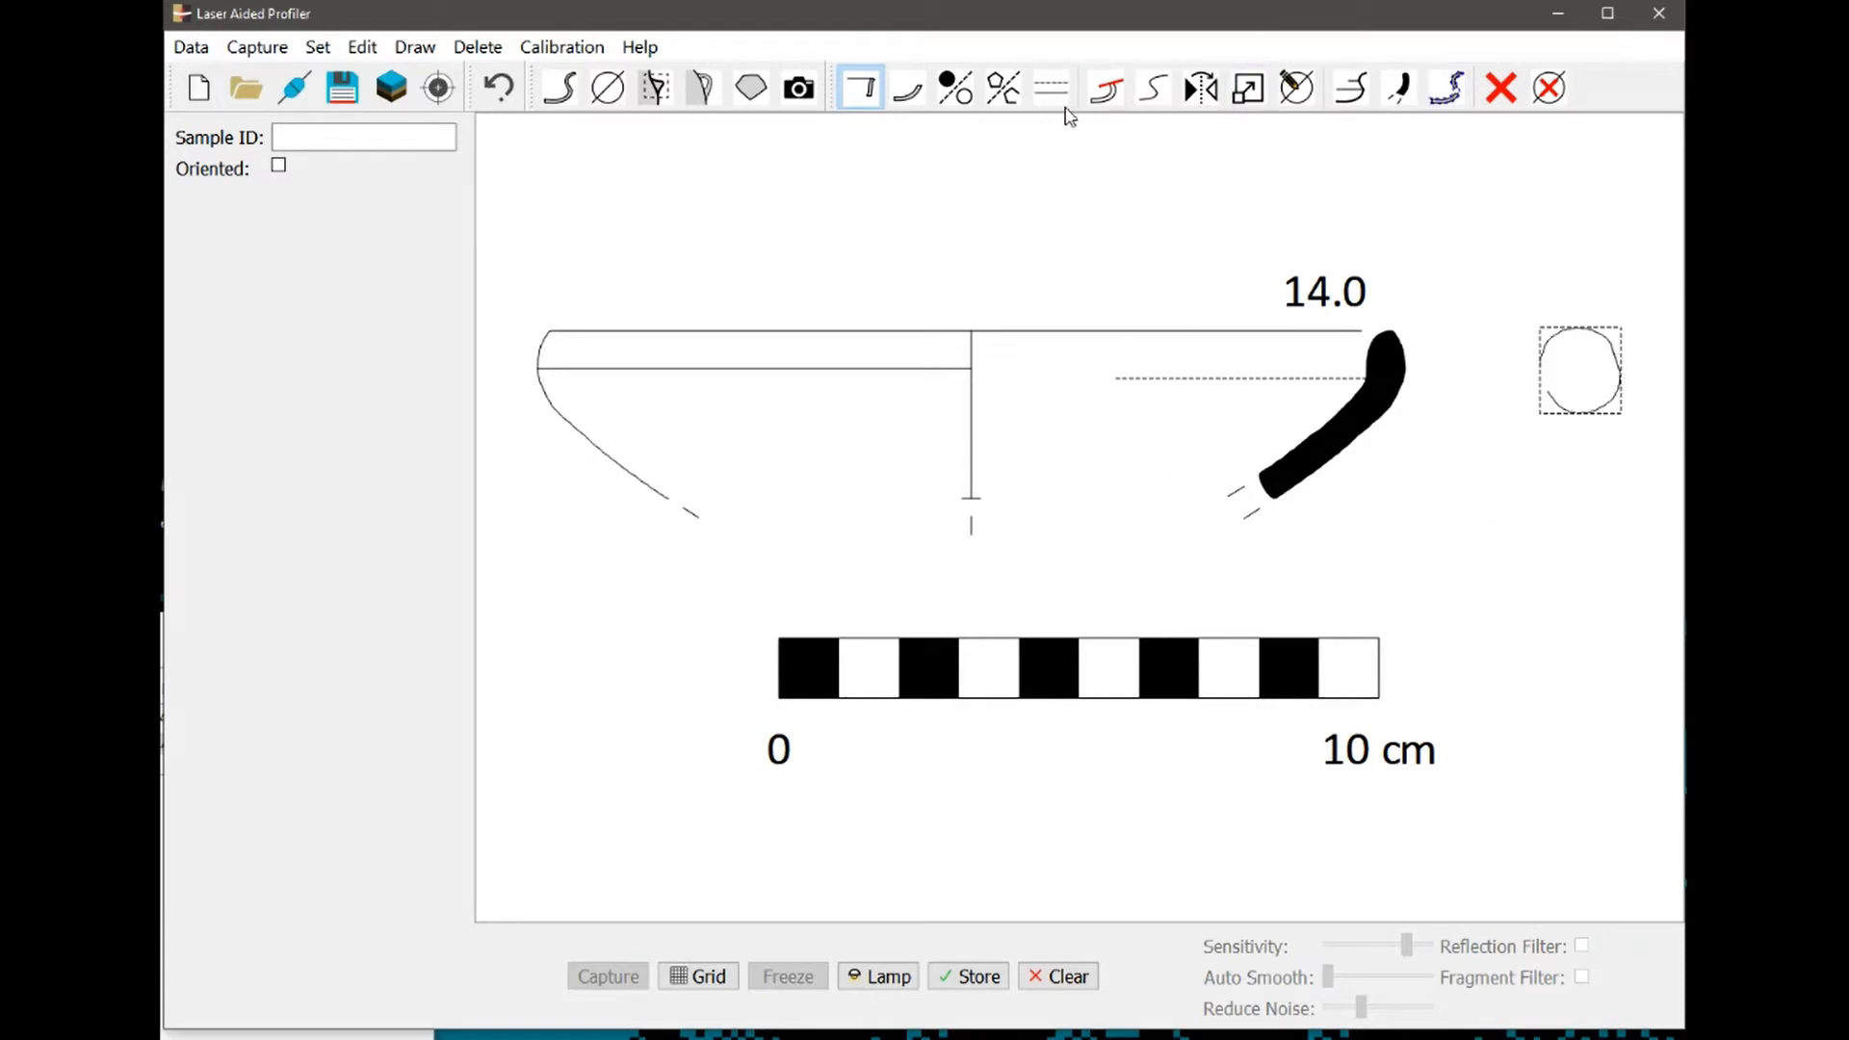
left_click(1003, 97)
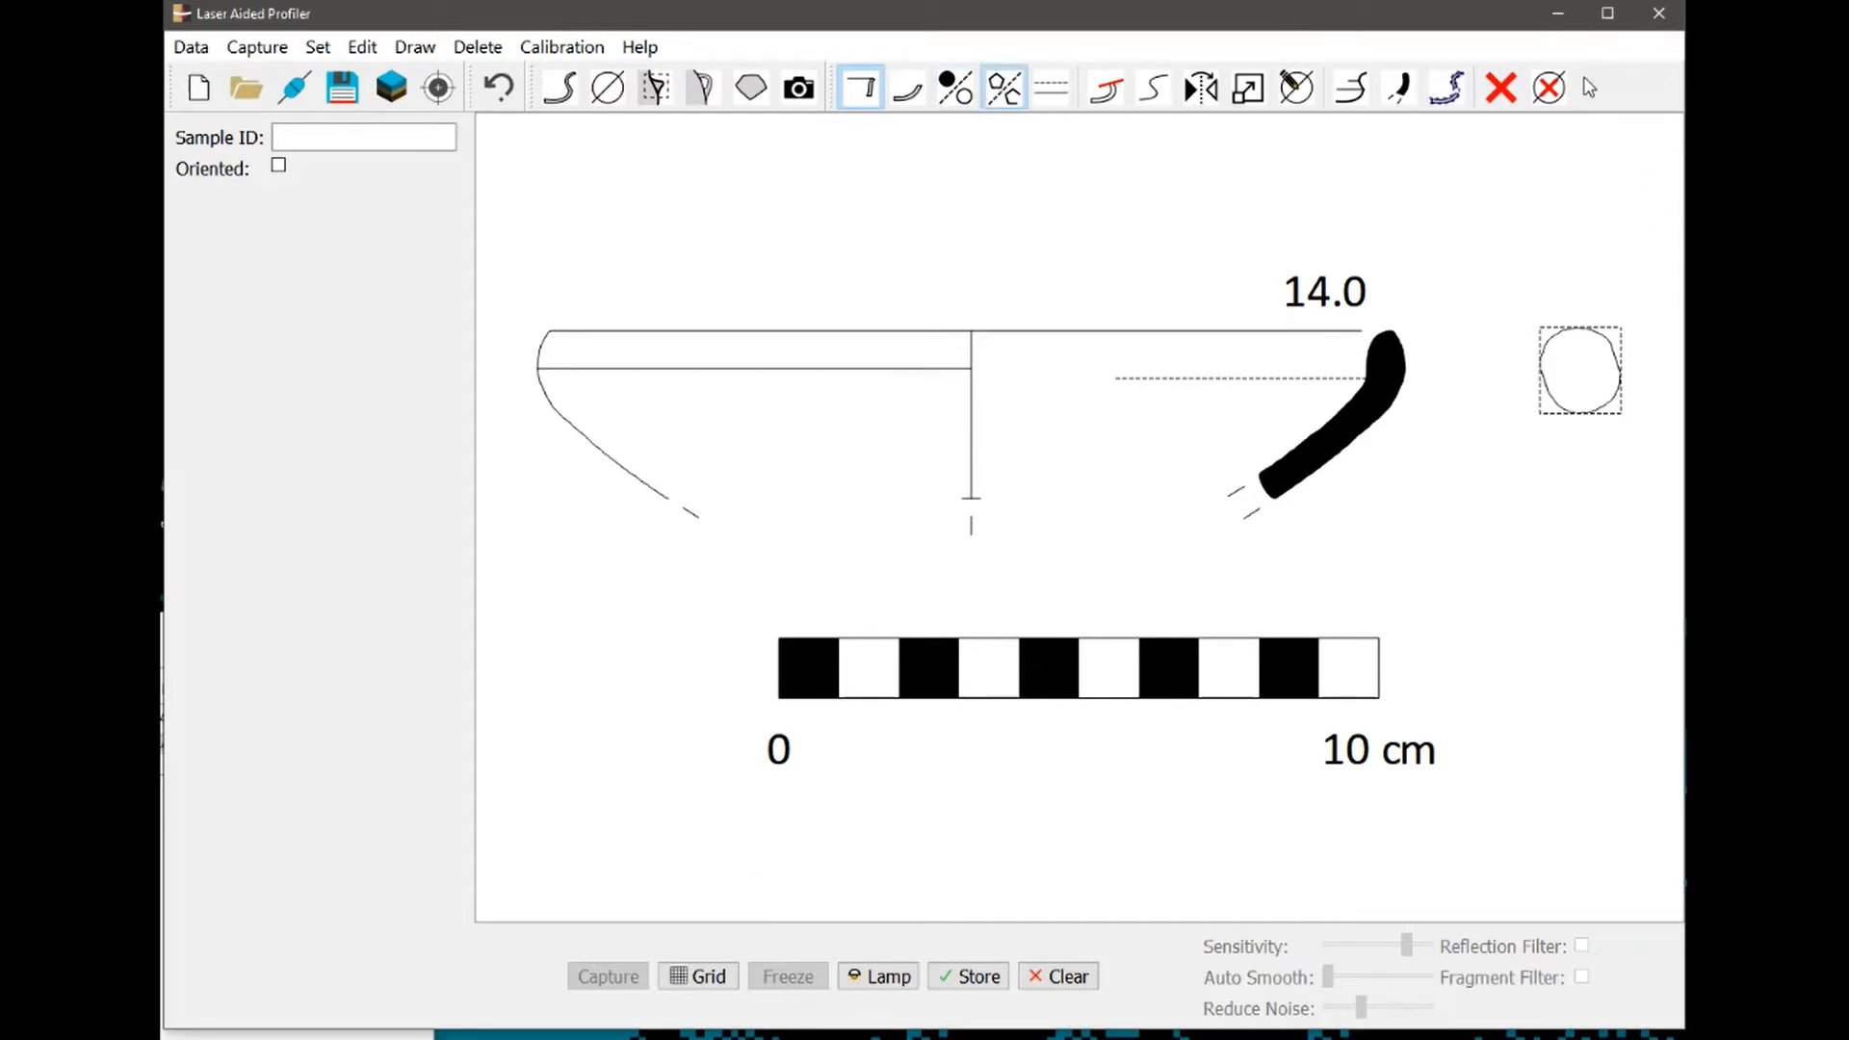
Smooth the closed outline of the round handle detail beside the profile and fill it solid black
left_click(1153, 92)
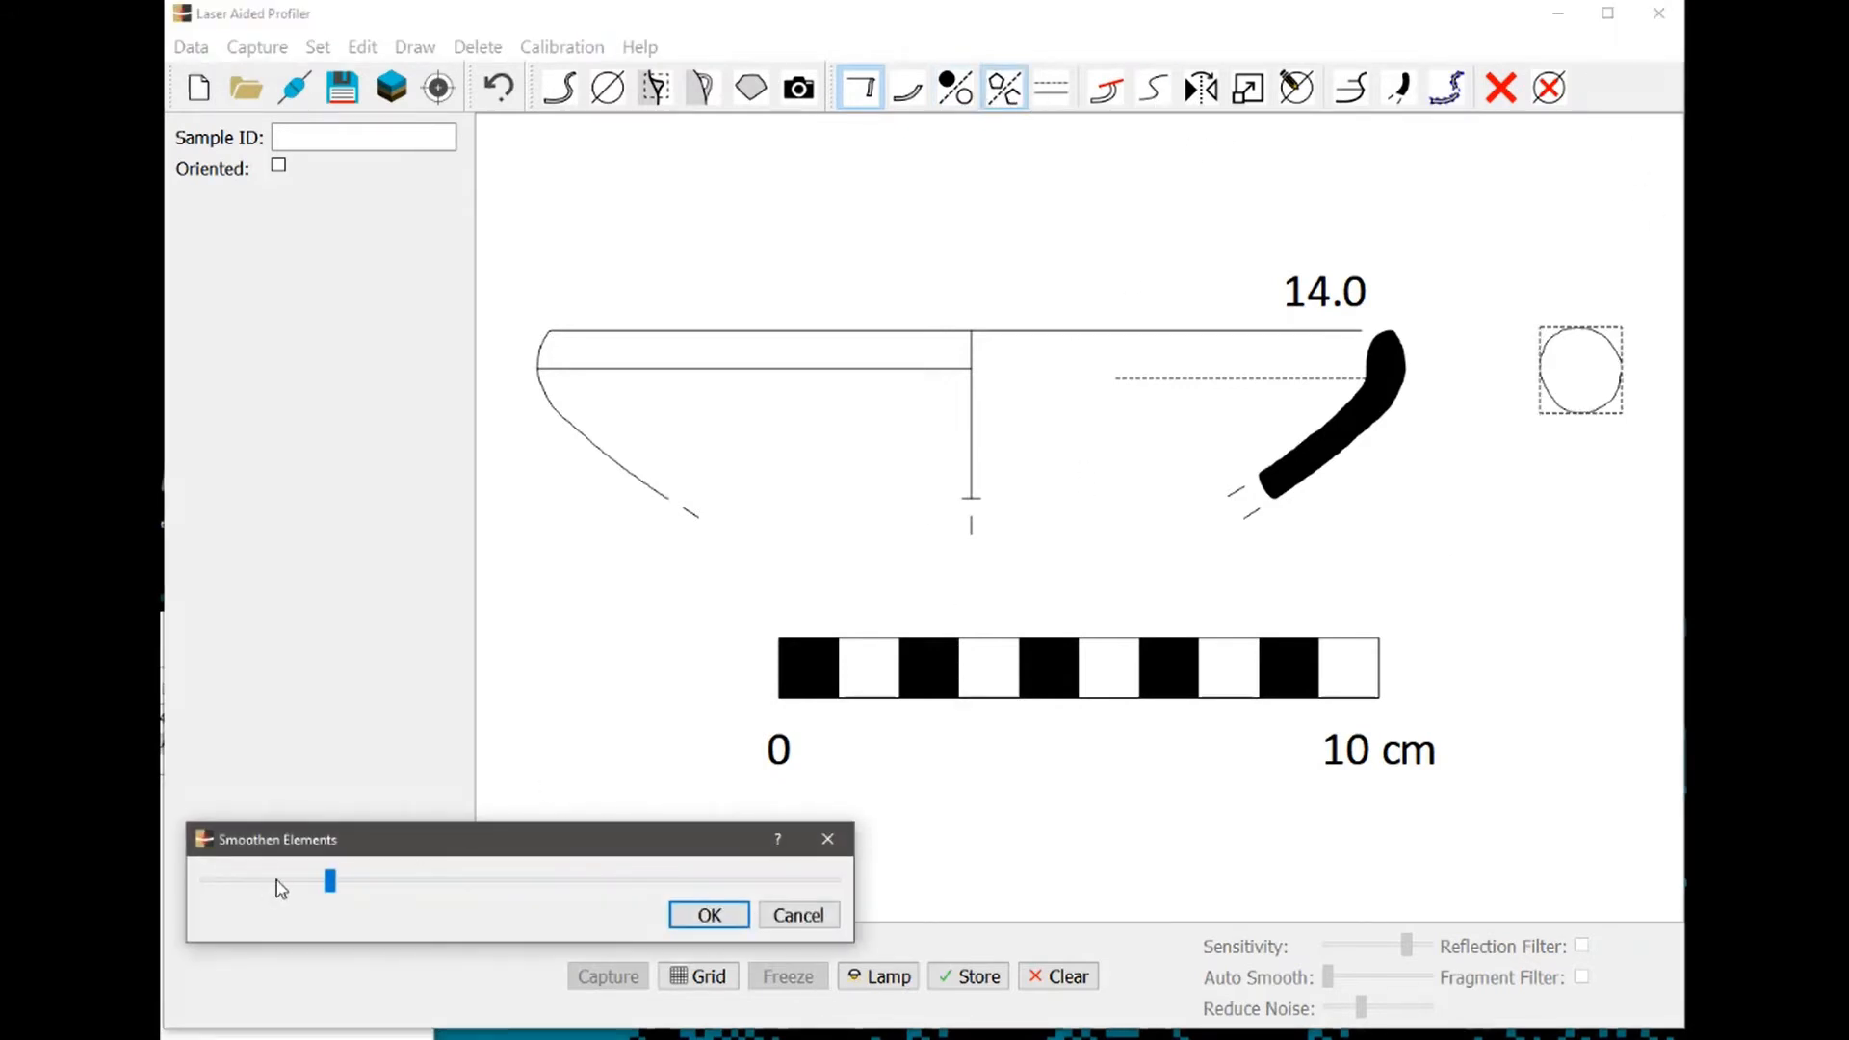
left_click_drag(330, 879, 376, 903)
left_click(708, 915)
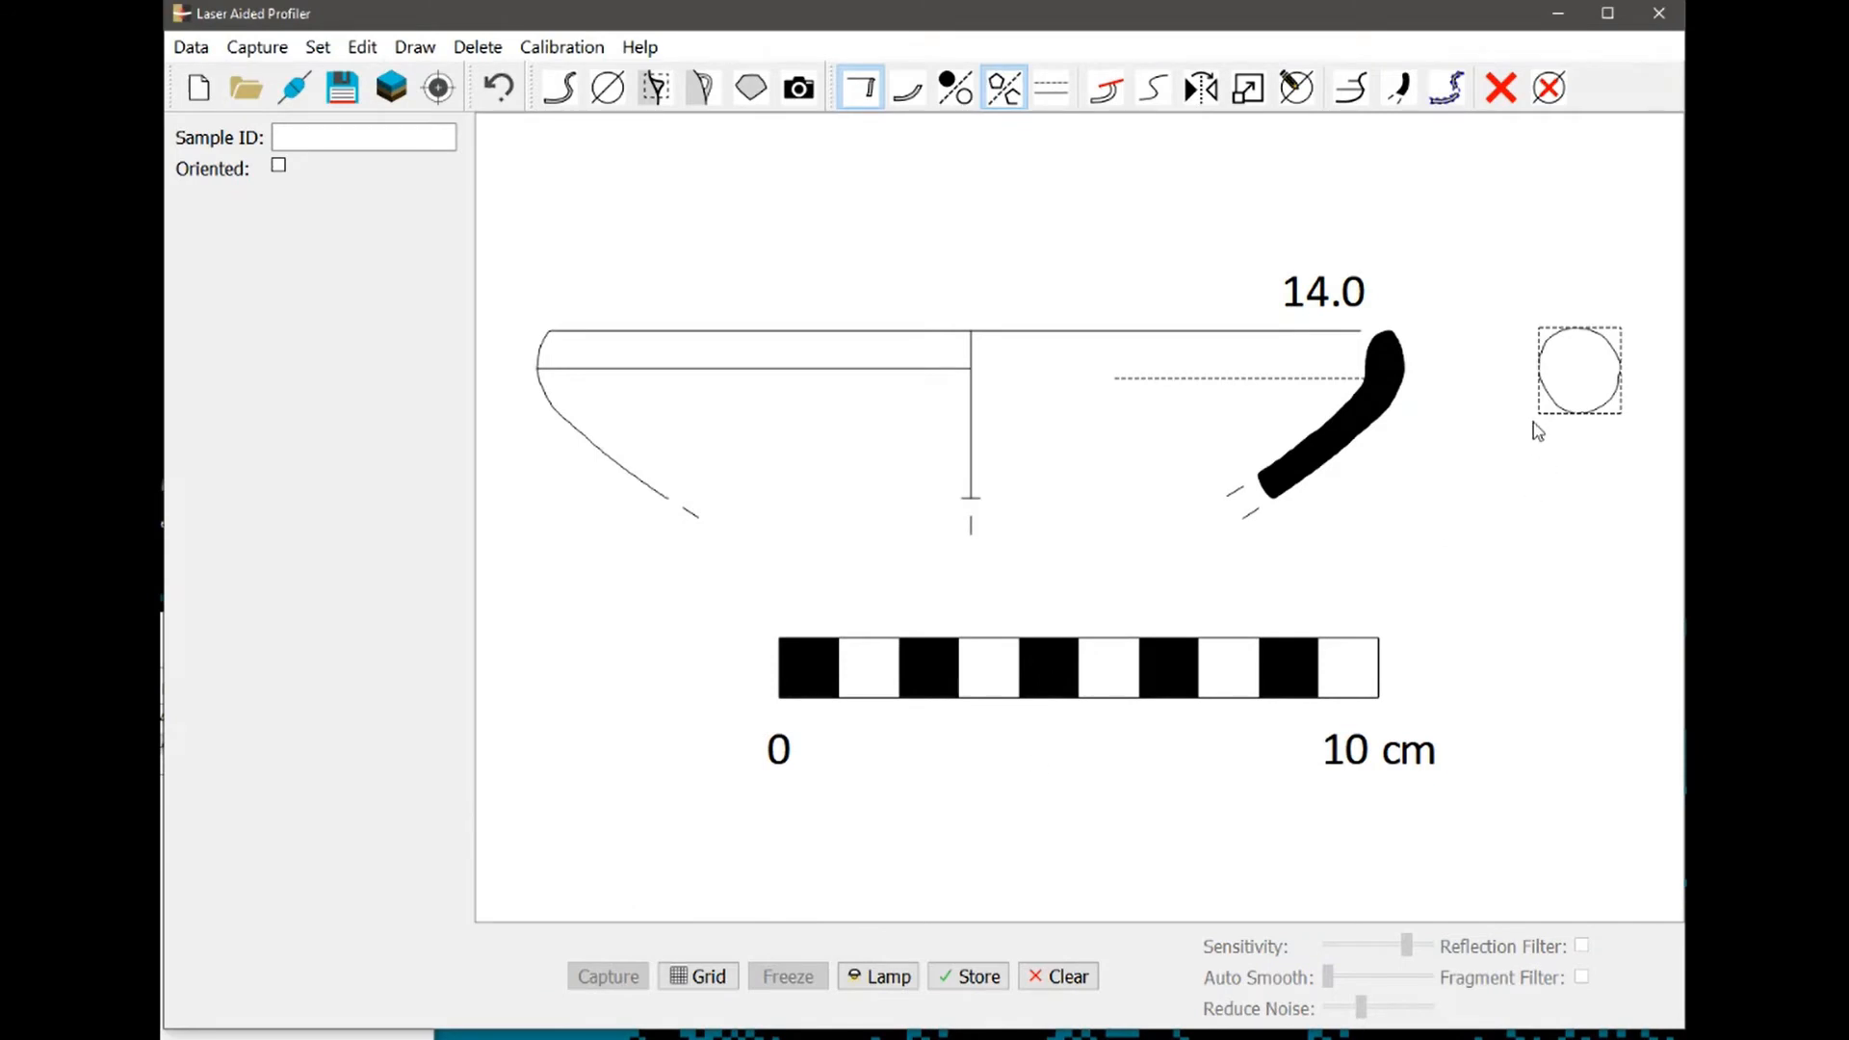
left_click(952, 97)
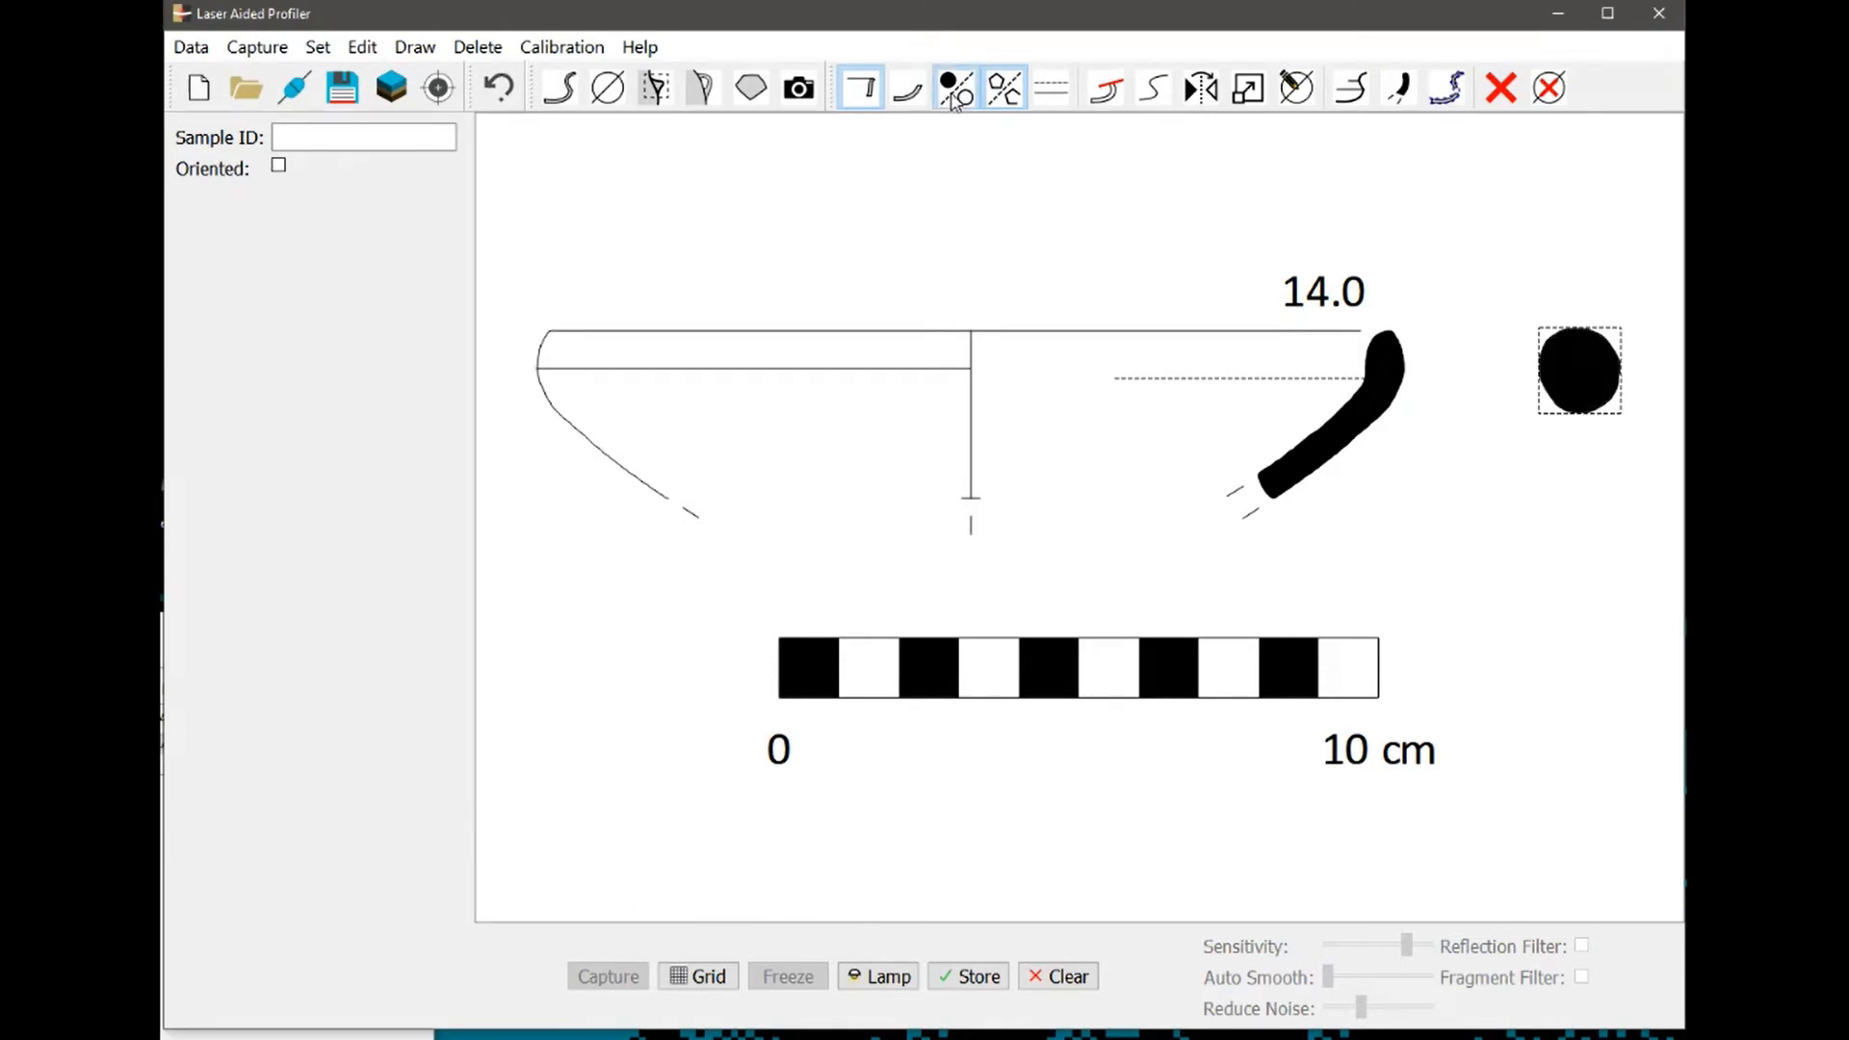
left_click(1458, 228)
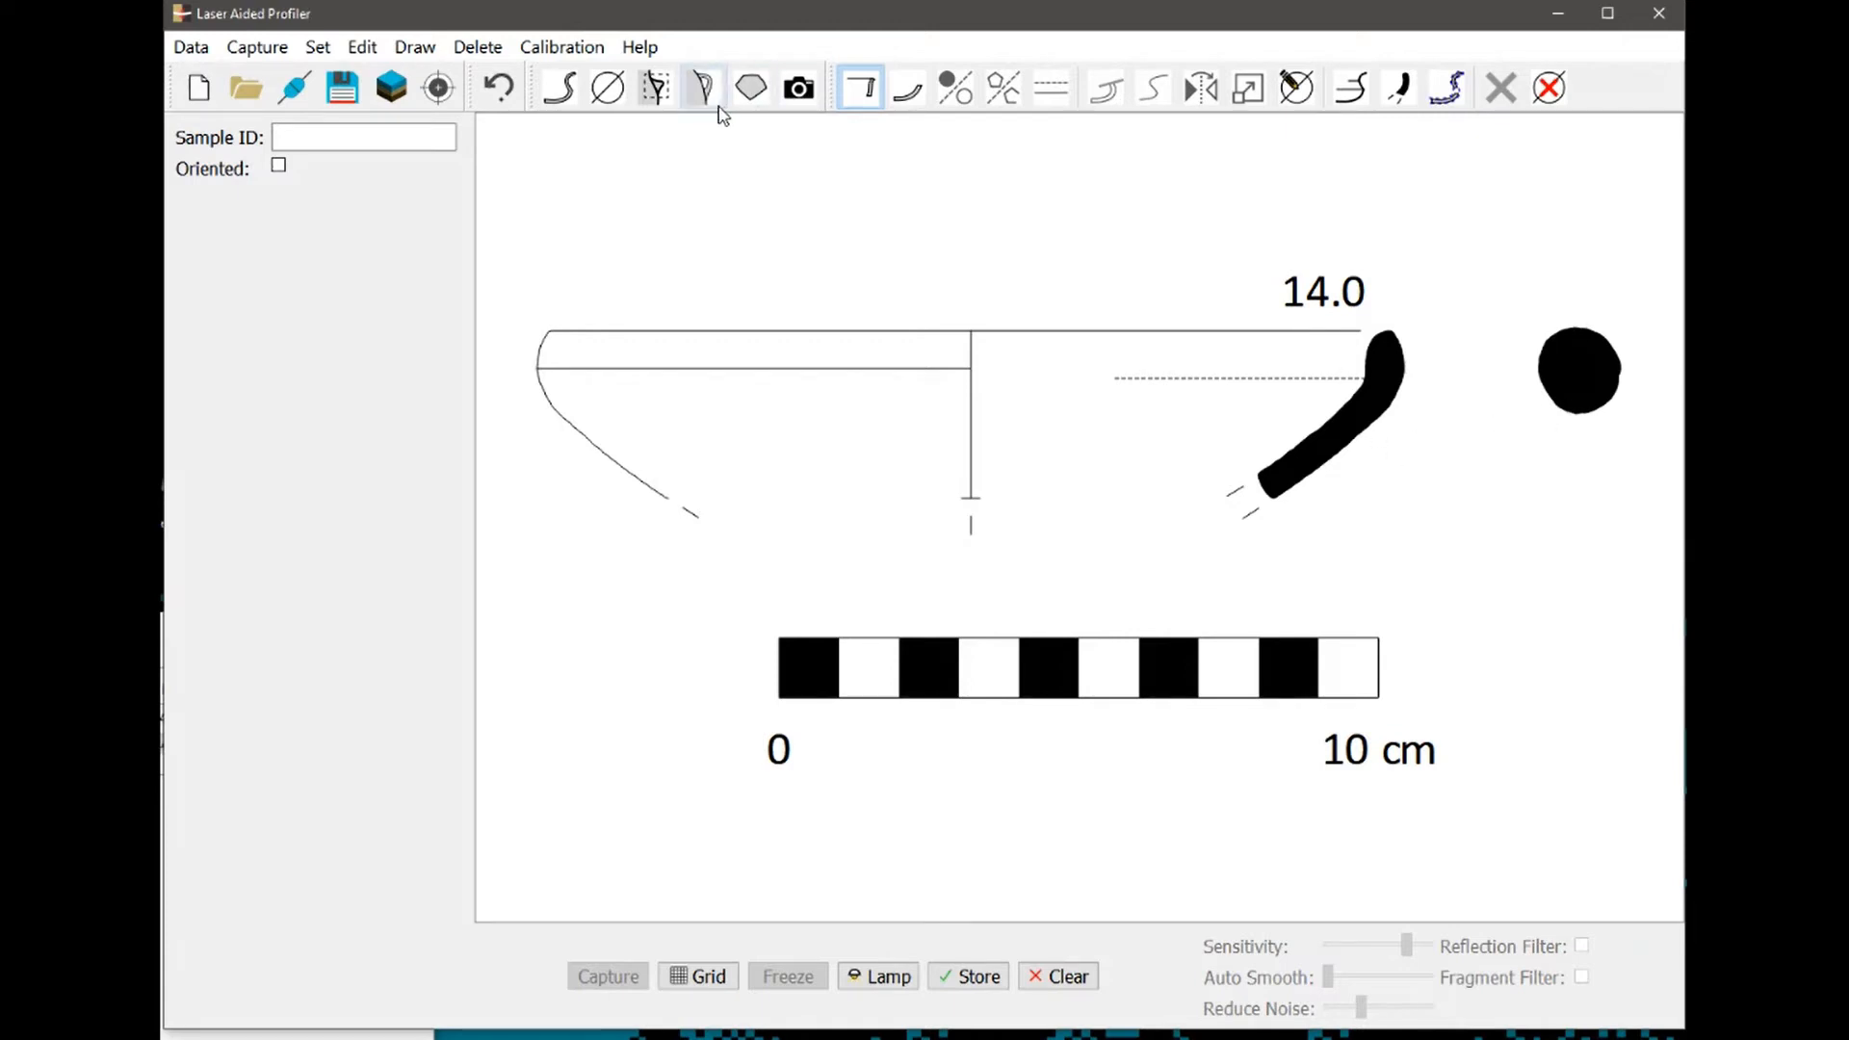
Capture the outline of the sherd with its handle as a detail and align it over the black profile and round section
left_click(648, 96)
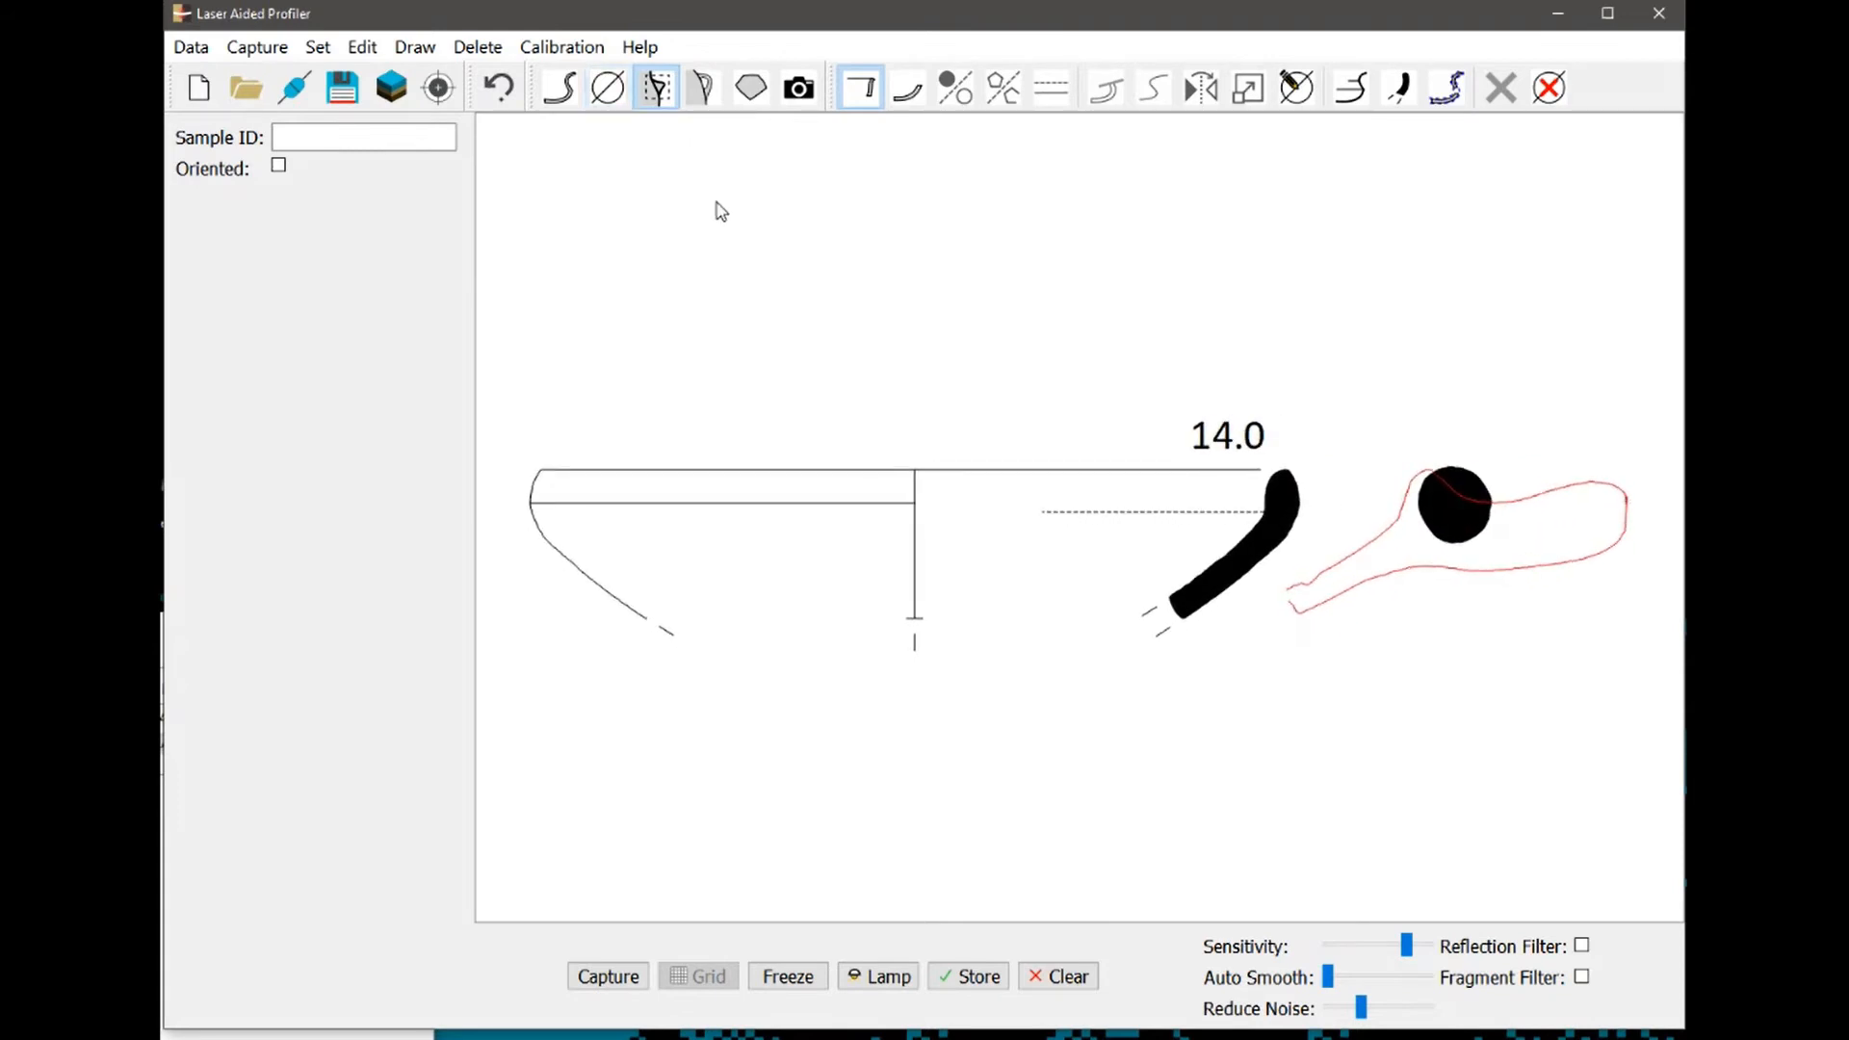
left_click(608, 977)
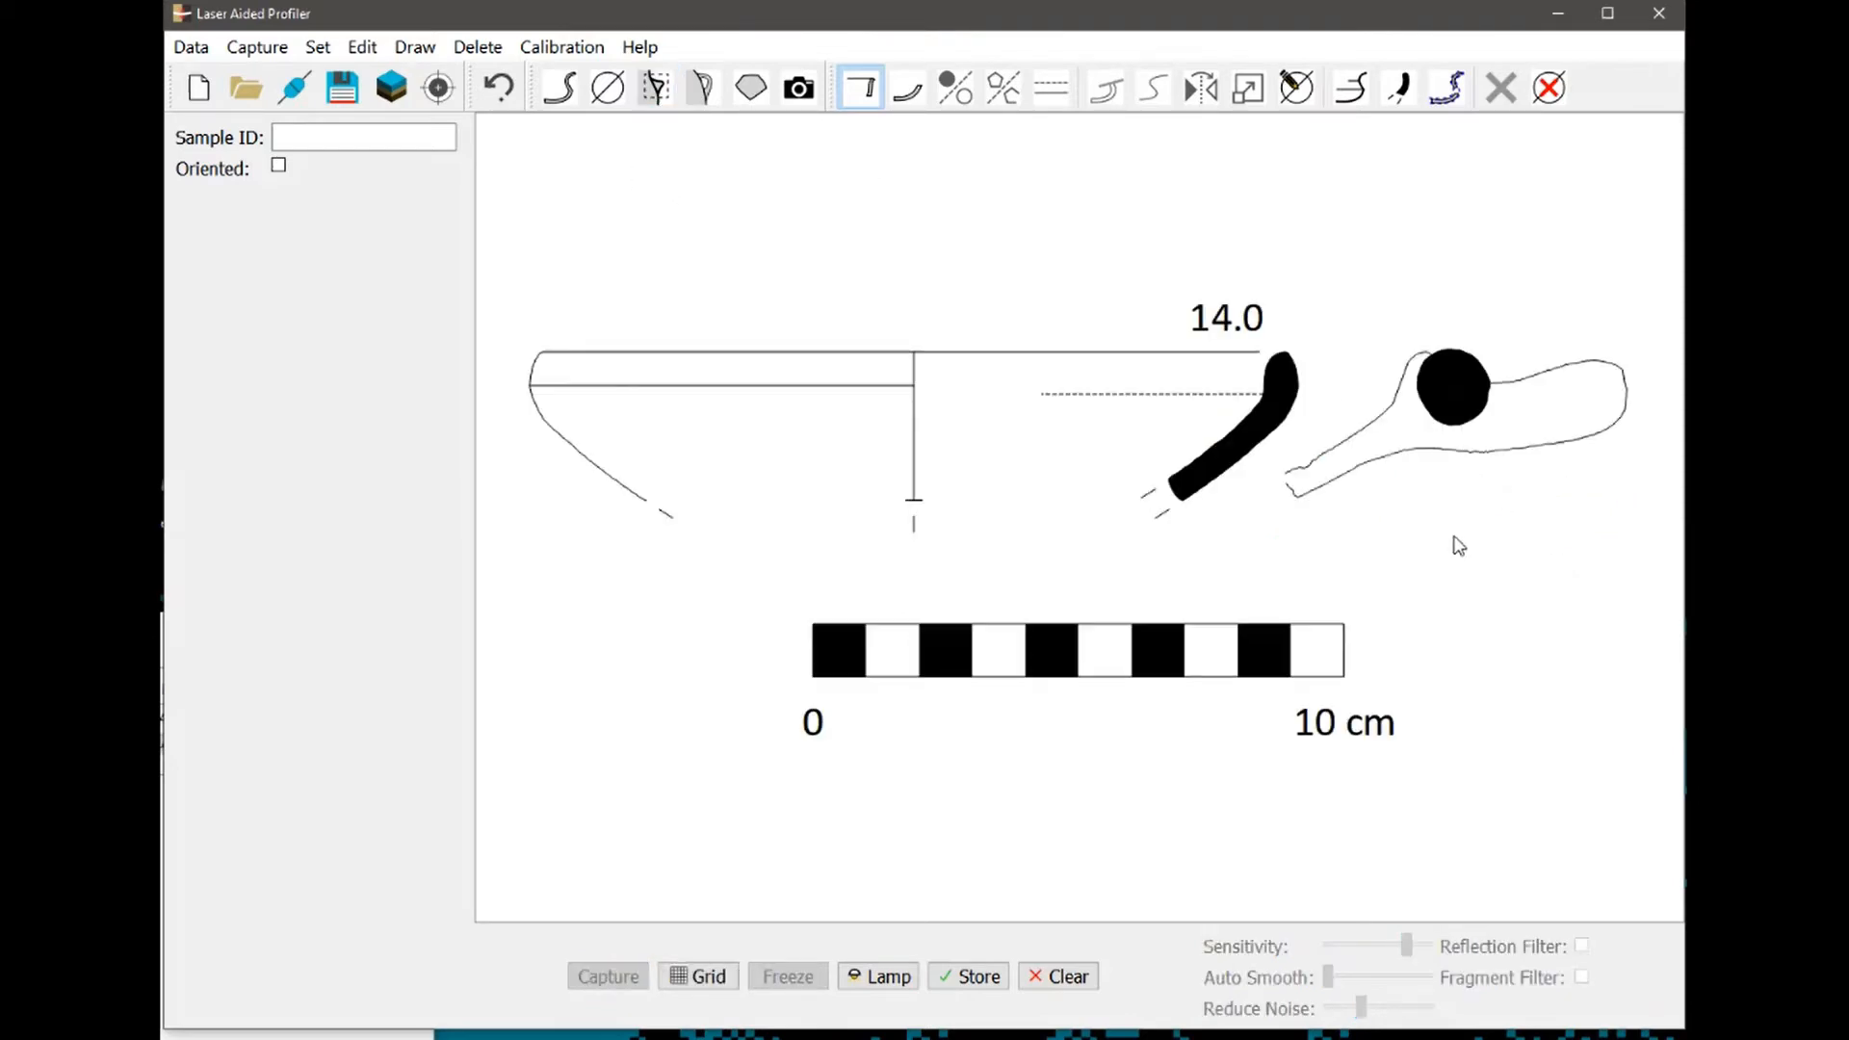
left_click_drag(1514, 451, 1354, 450)
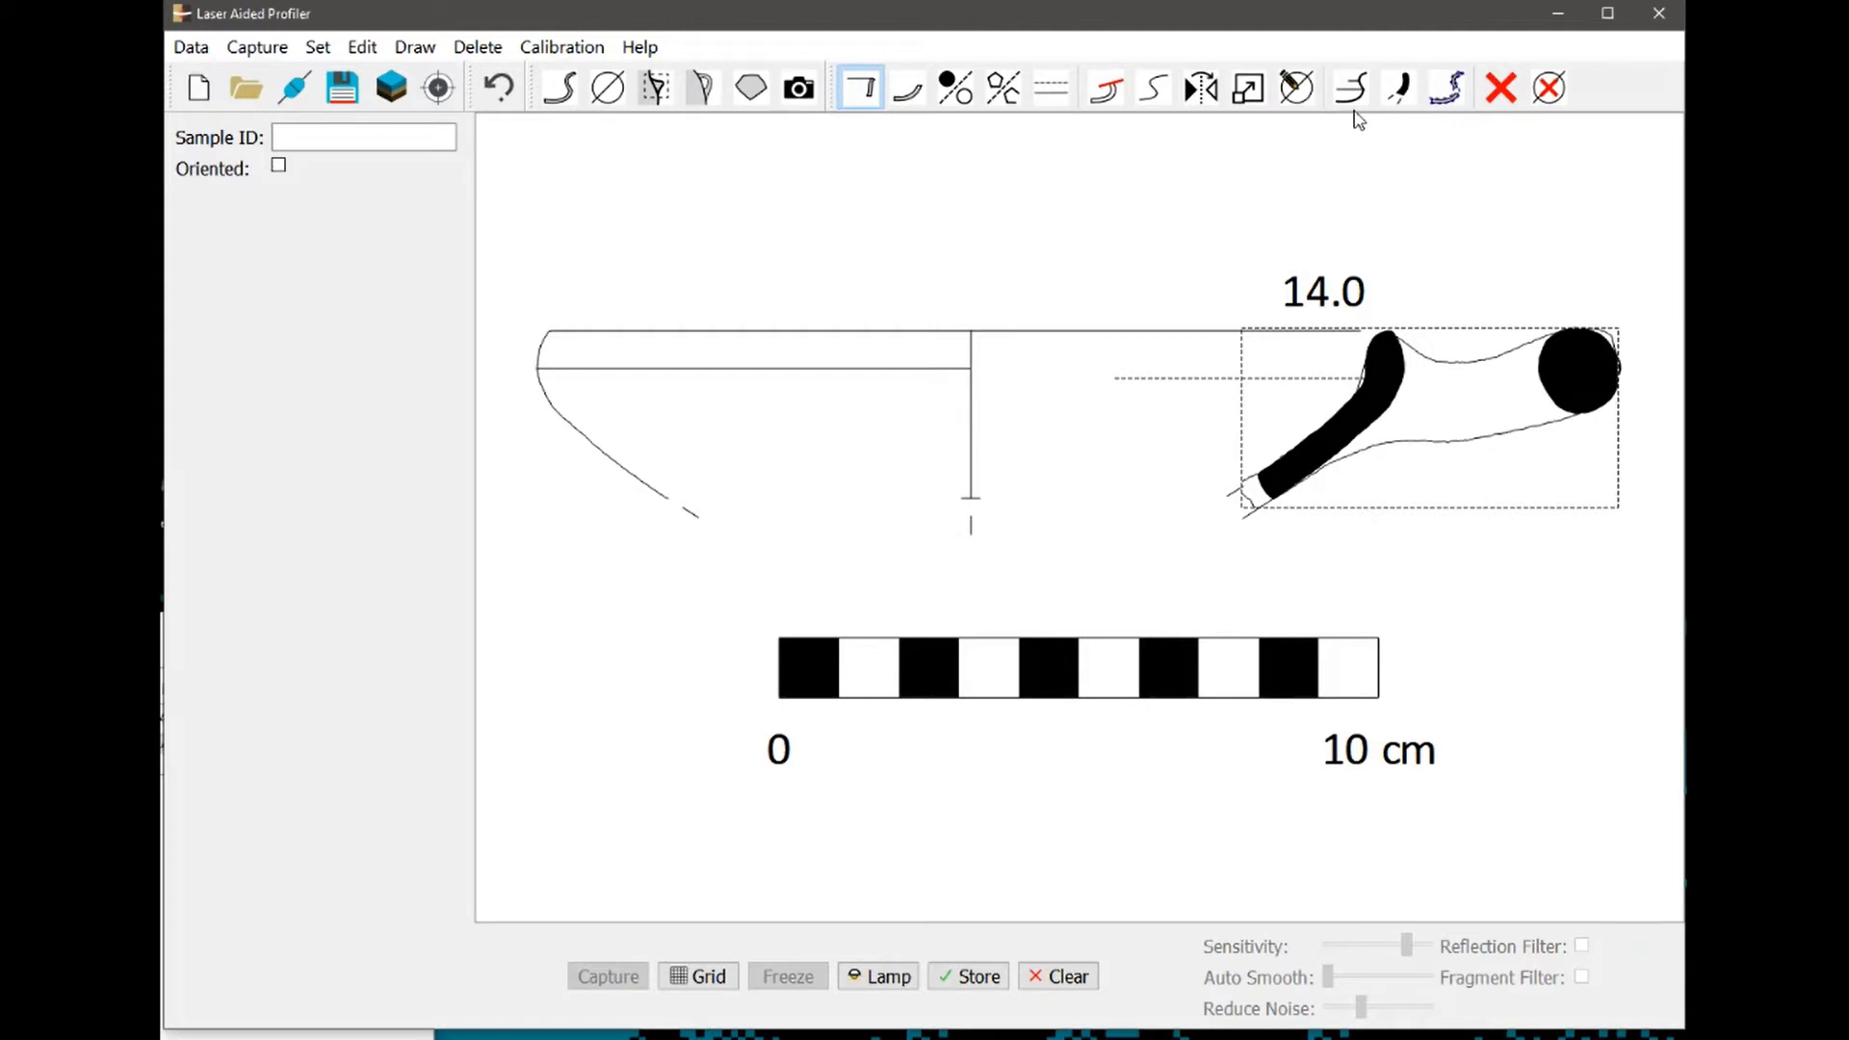
Cut away the part of the captured handle outline that runs along the black profile's interior and broken lower end
left_click(1104, 92)
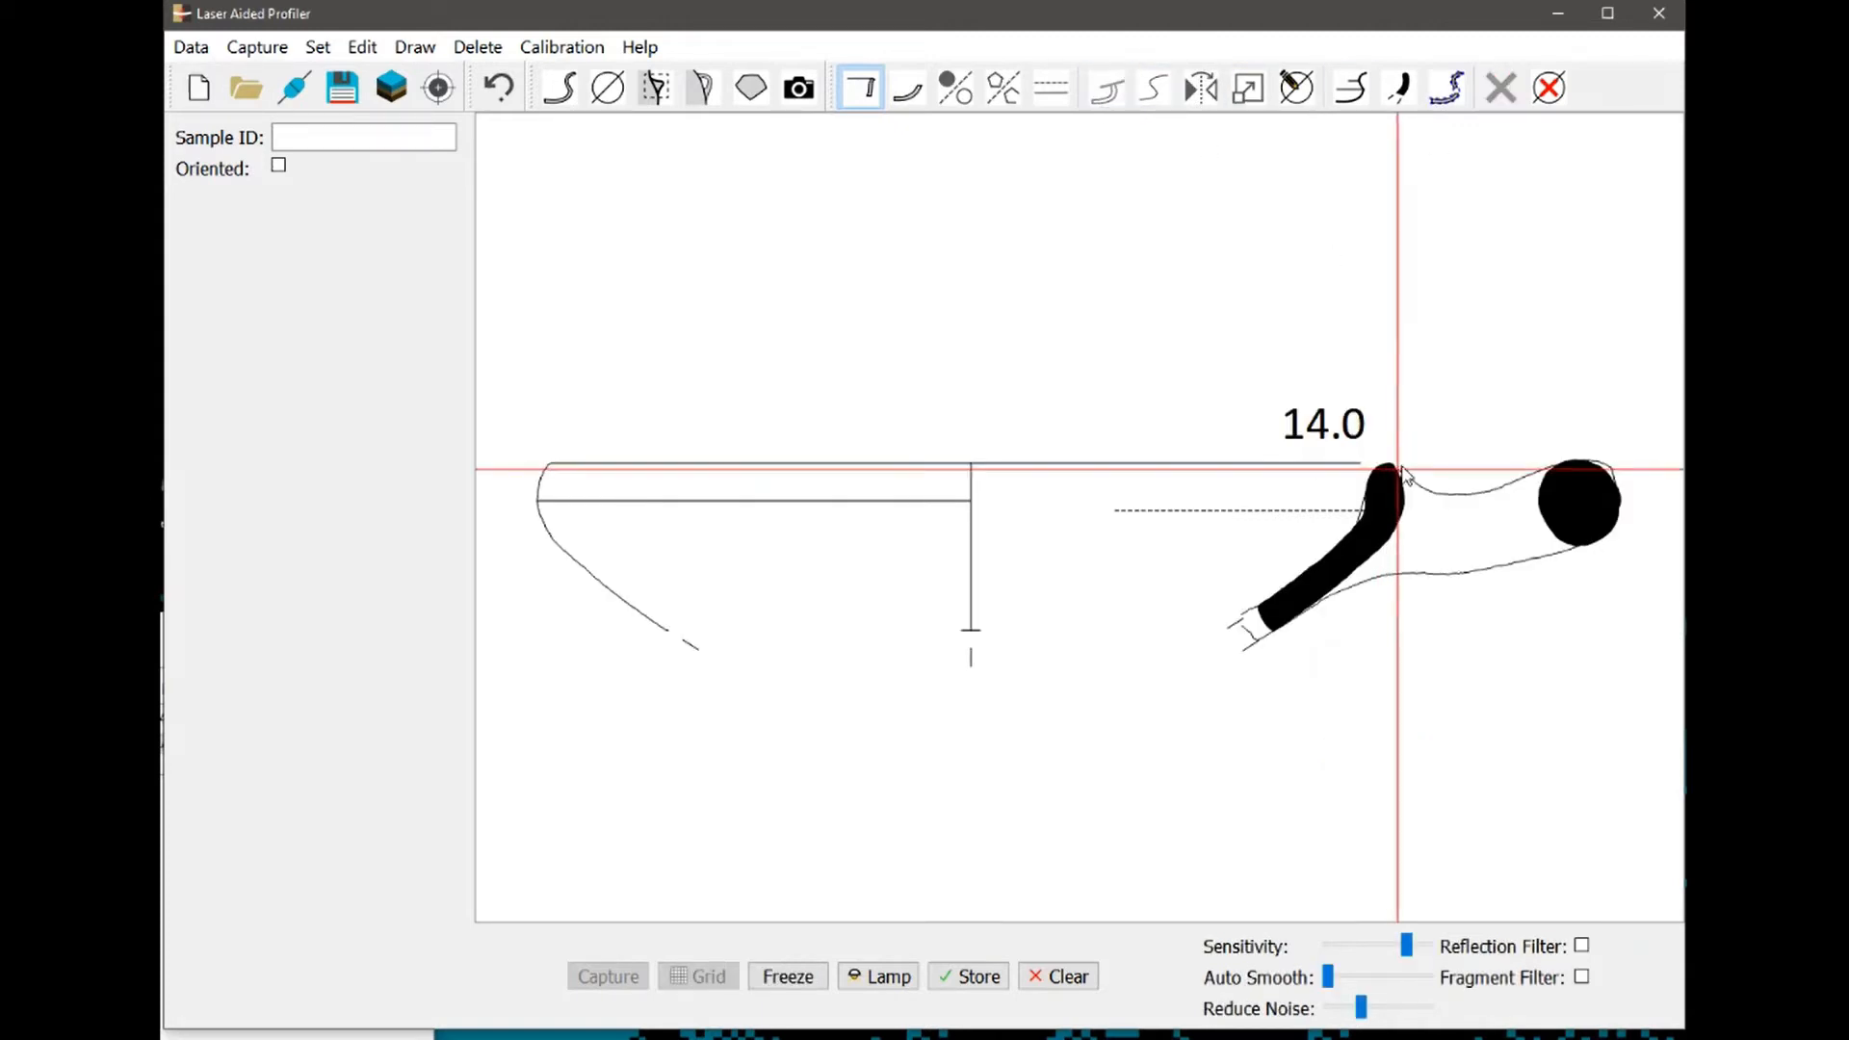
left_click_drag(1405, 475, 1240, 617)
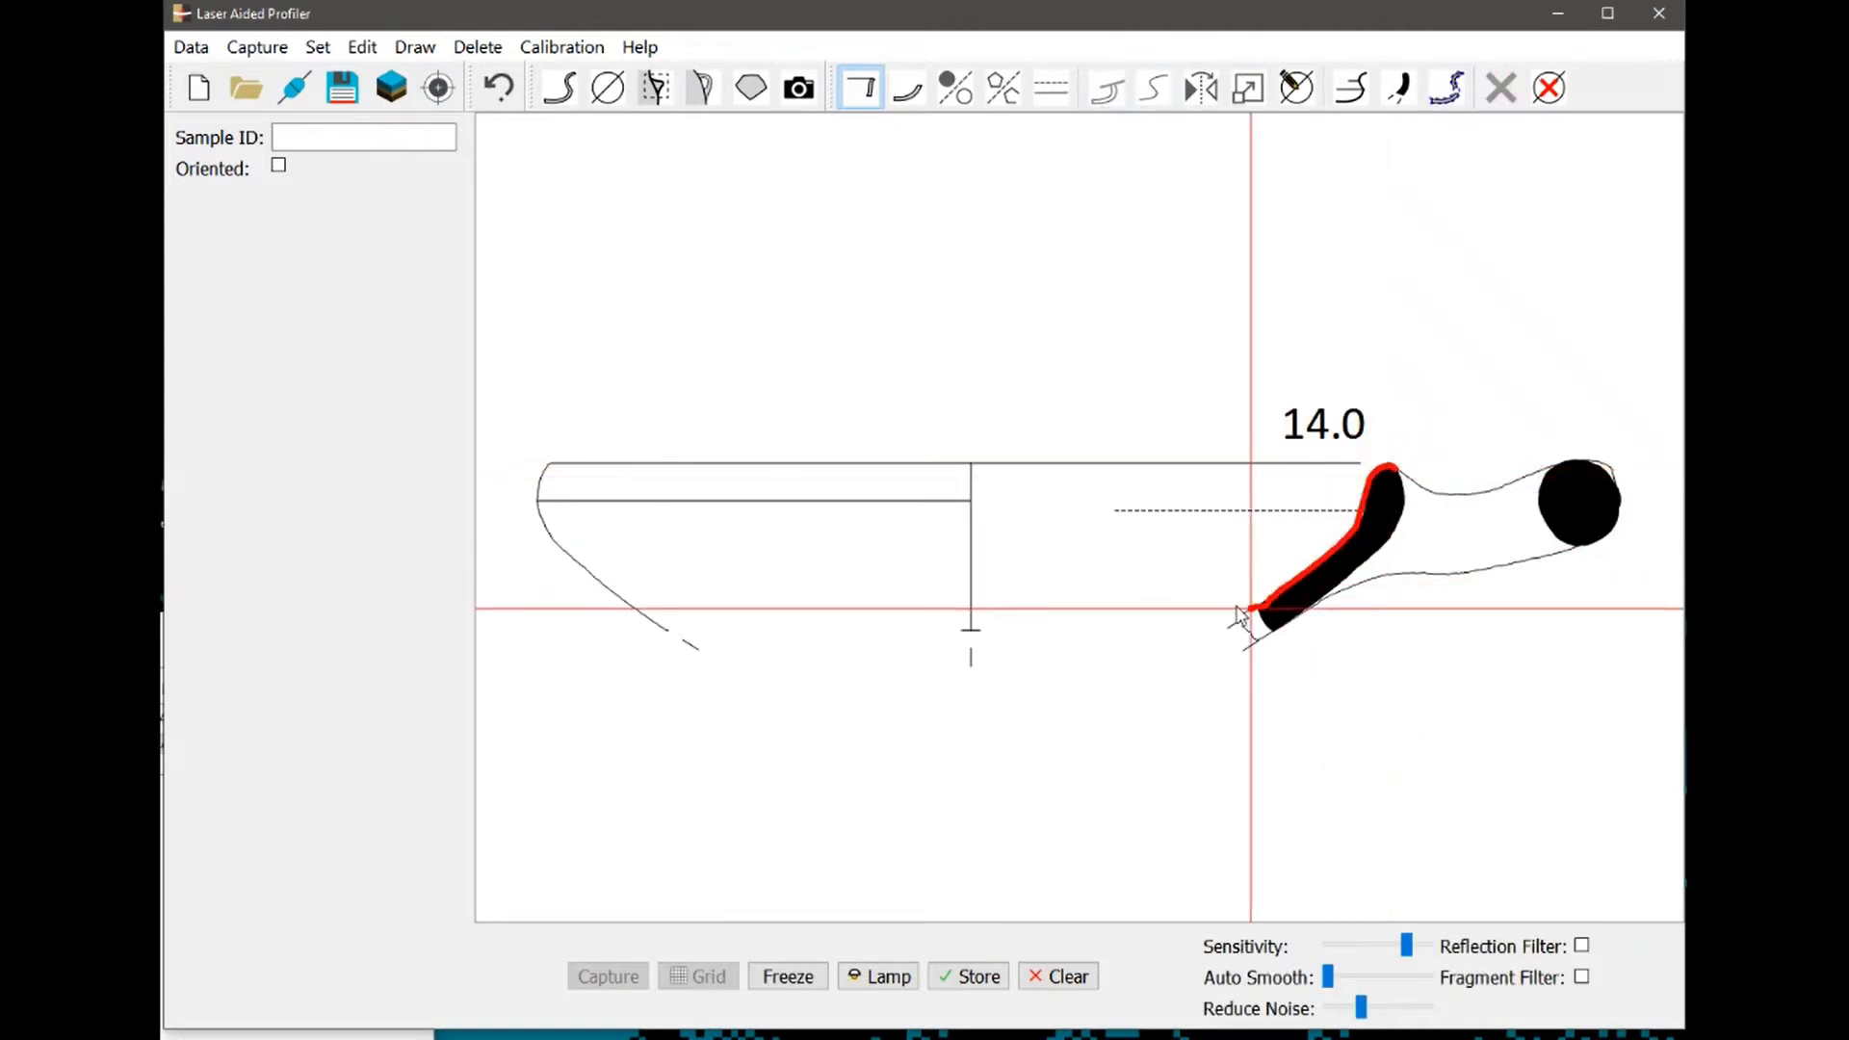
left_click(1314, 618)
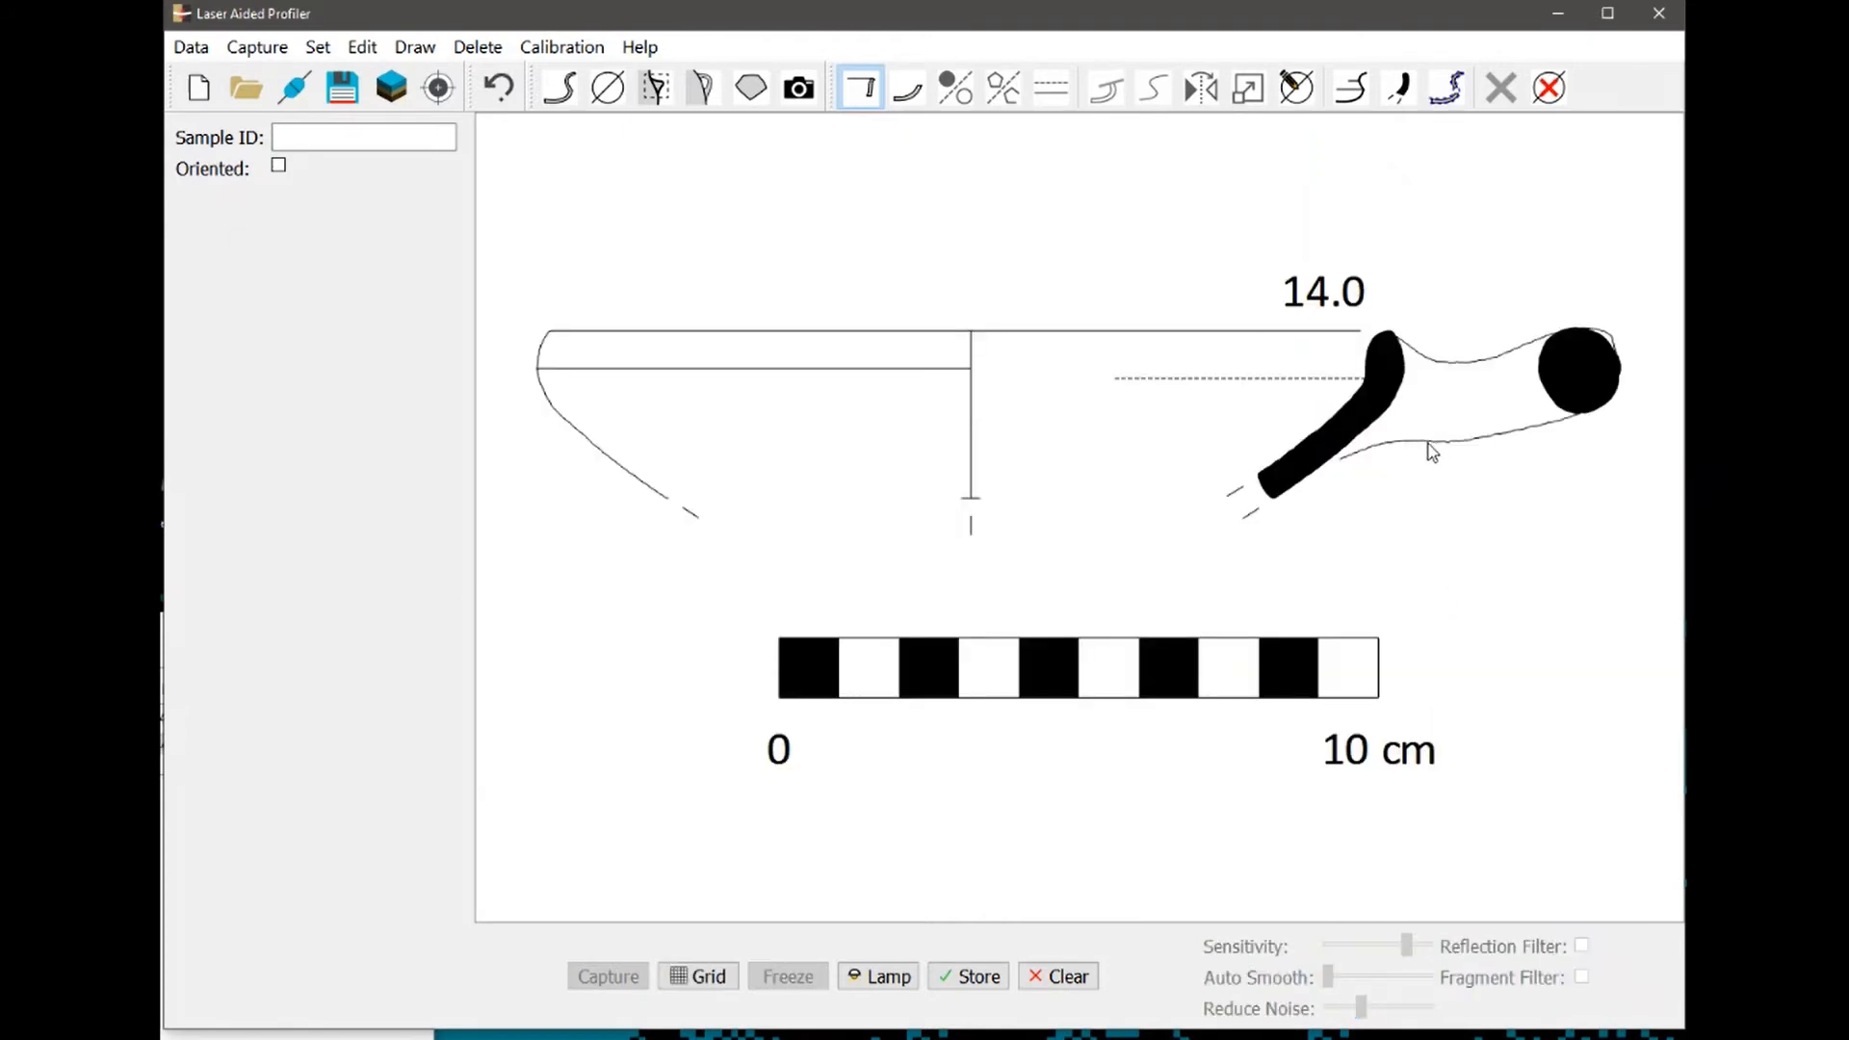
Nudge the lower line of the handle outline so that it meets the profile's exterior
left_click(1462, 452)
mouse_move(1465, 441)
left_mouse_down()
mouse_move(1449, 451)
mouse_move(1465, 442)
left_mouse_up()
left_click(1471, 445)
left_click(1490, 495)
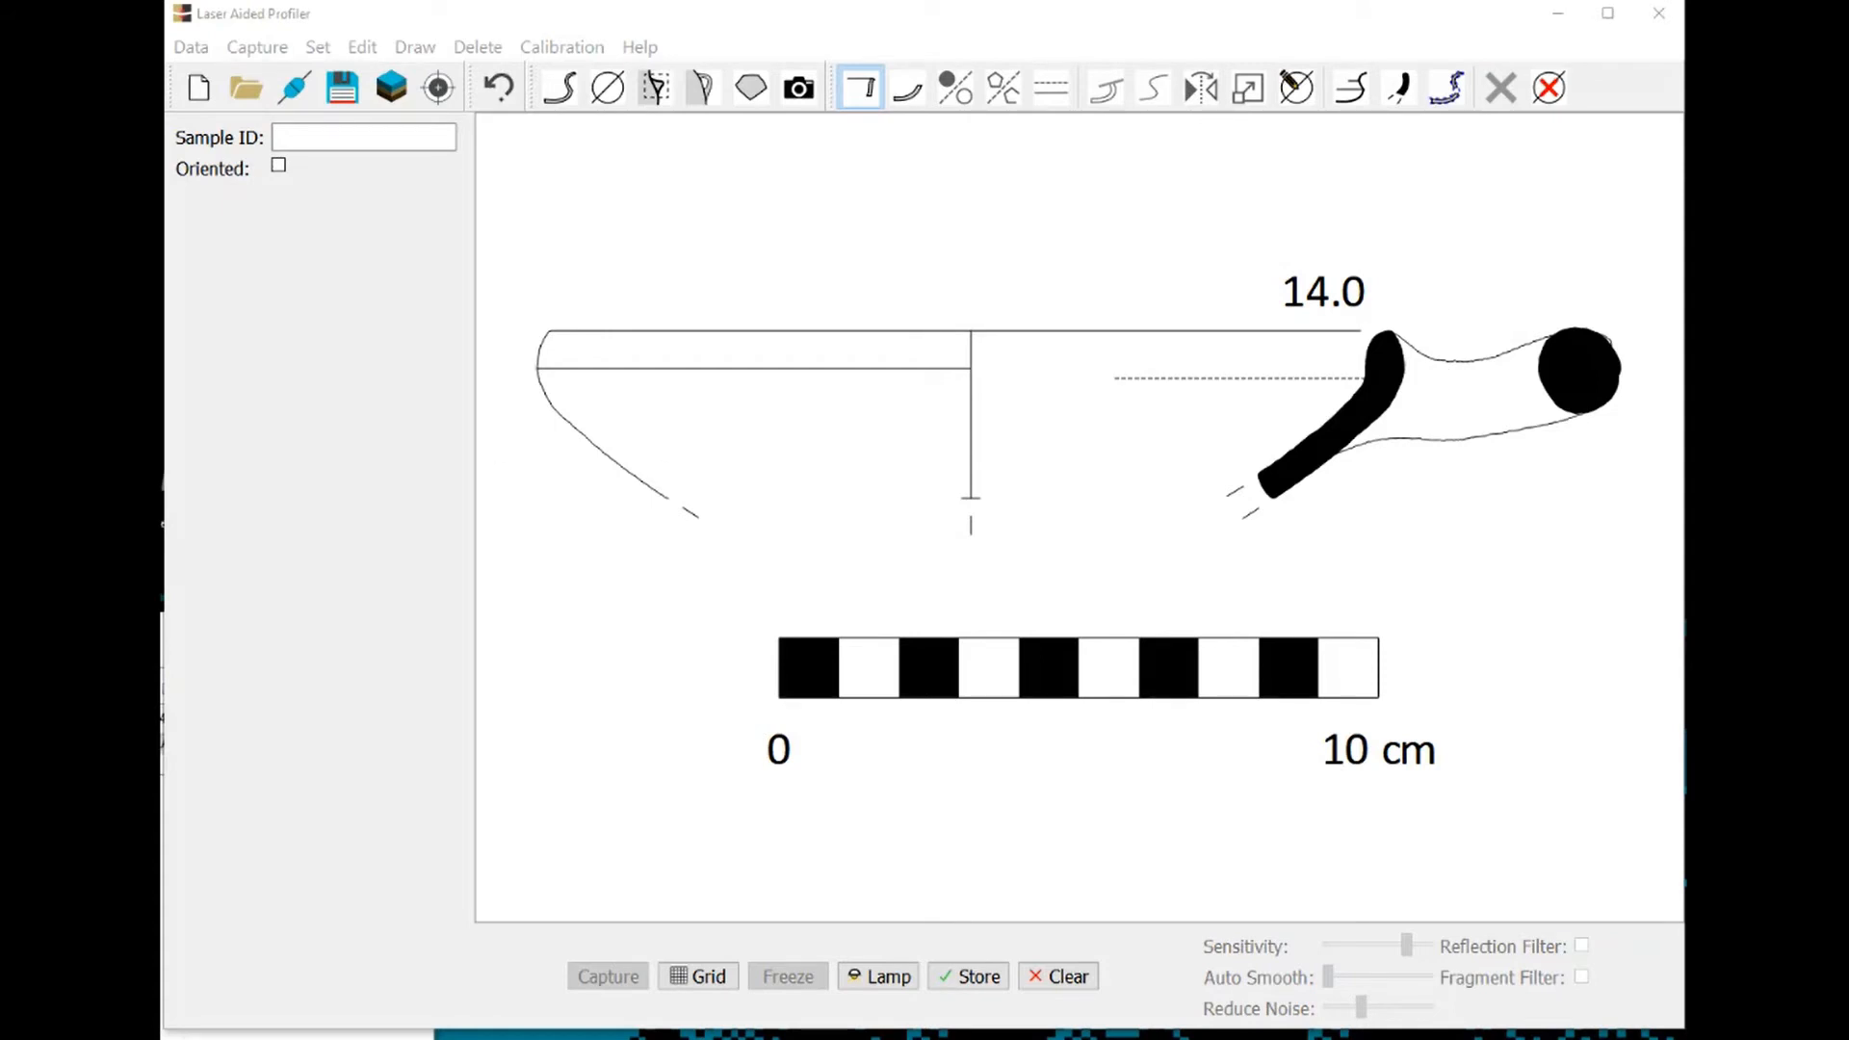
Start an outline capture of the handle's top view with the lamp on, lower the exposure and raise the threshold until the contour is detected
left_click(704, 90)
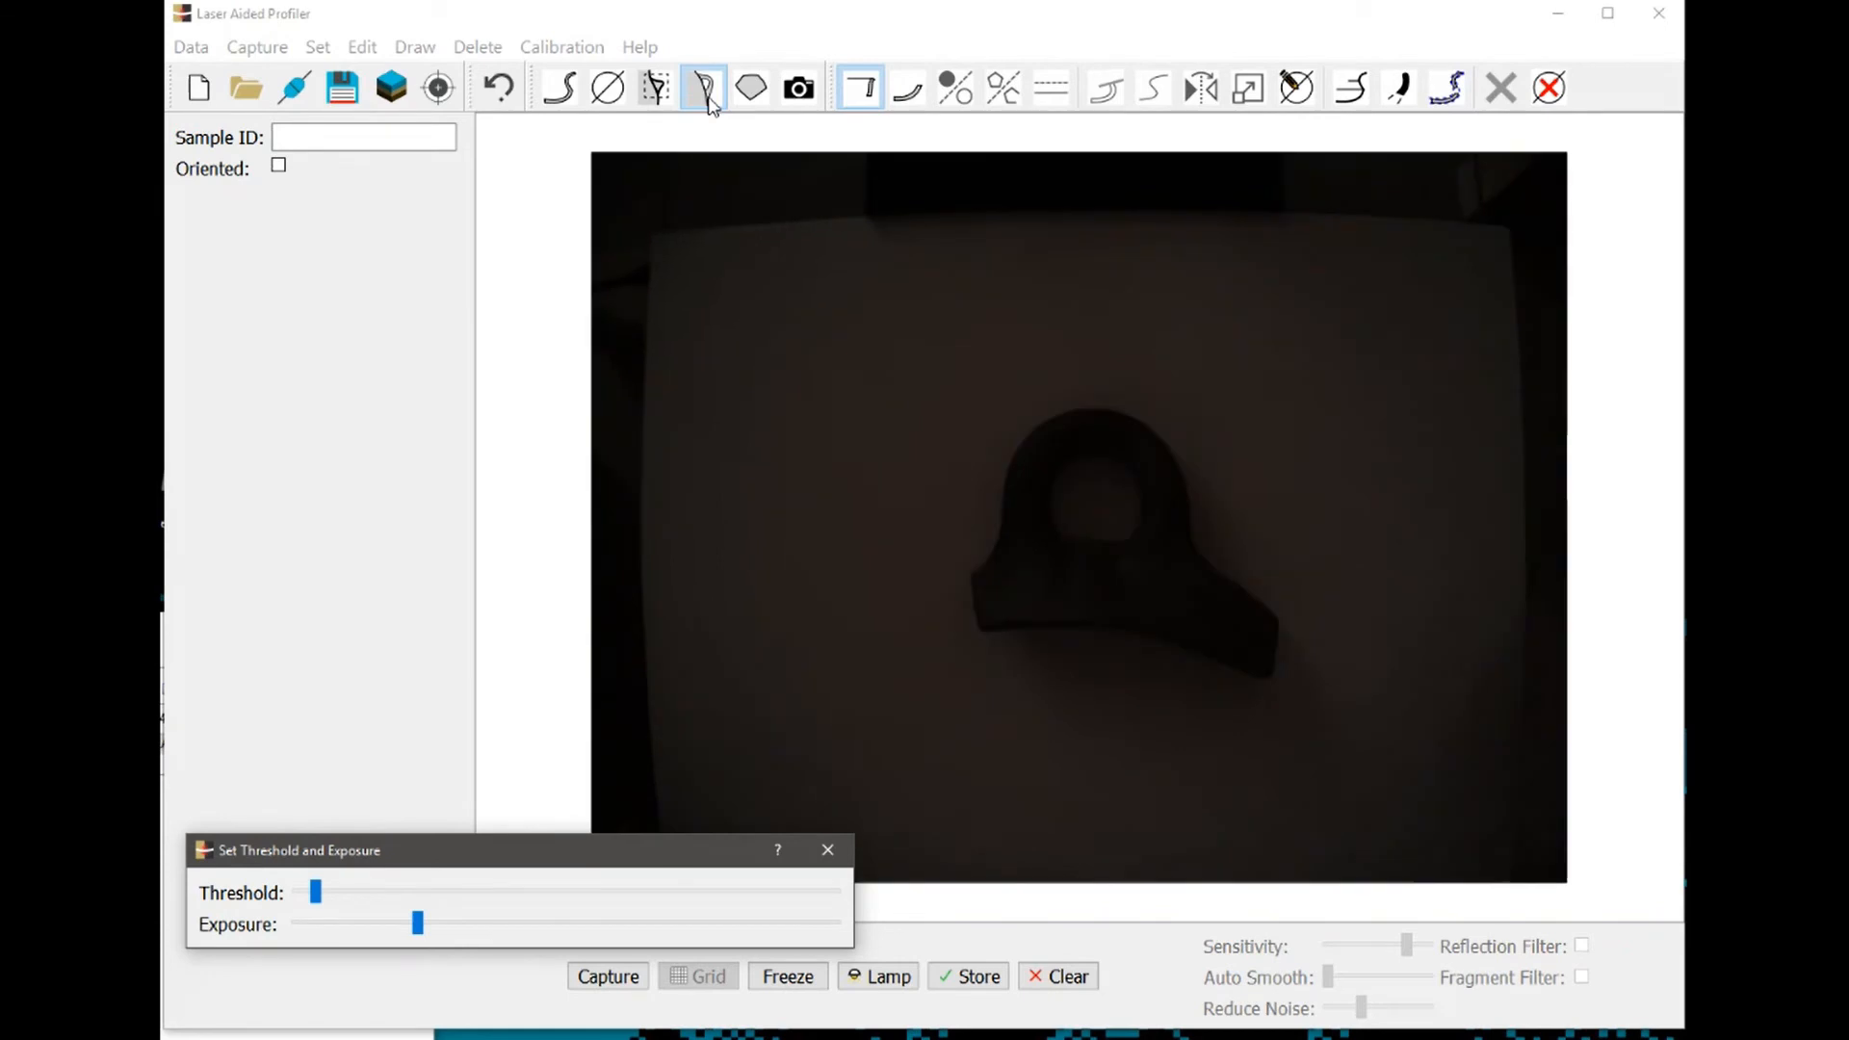
left_click(878, 979)
left_click_drag(421, 927, 358, 947)
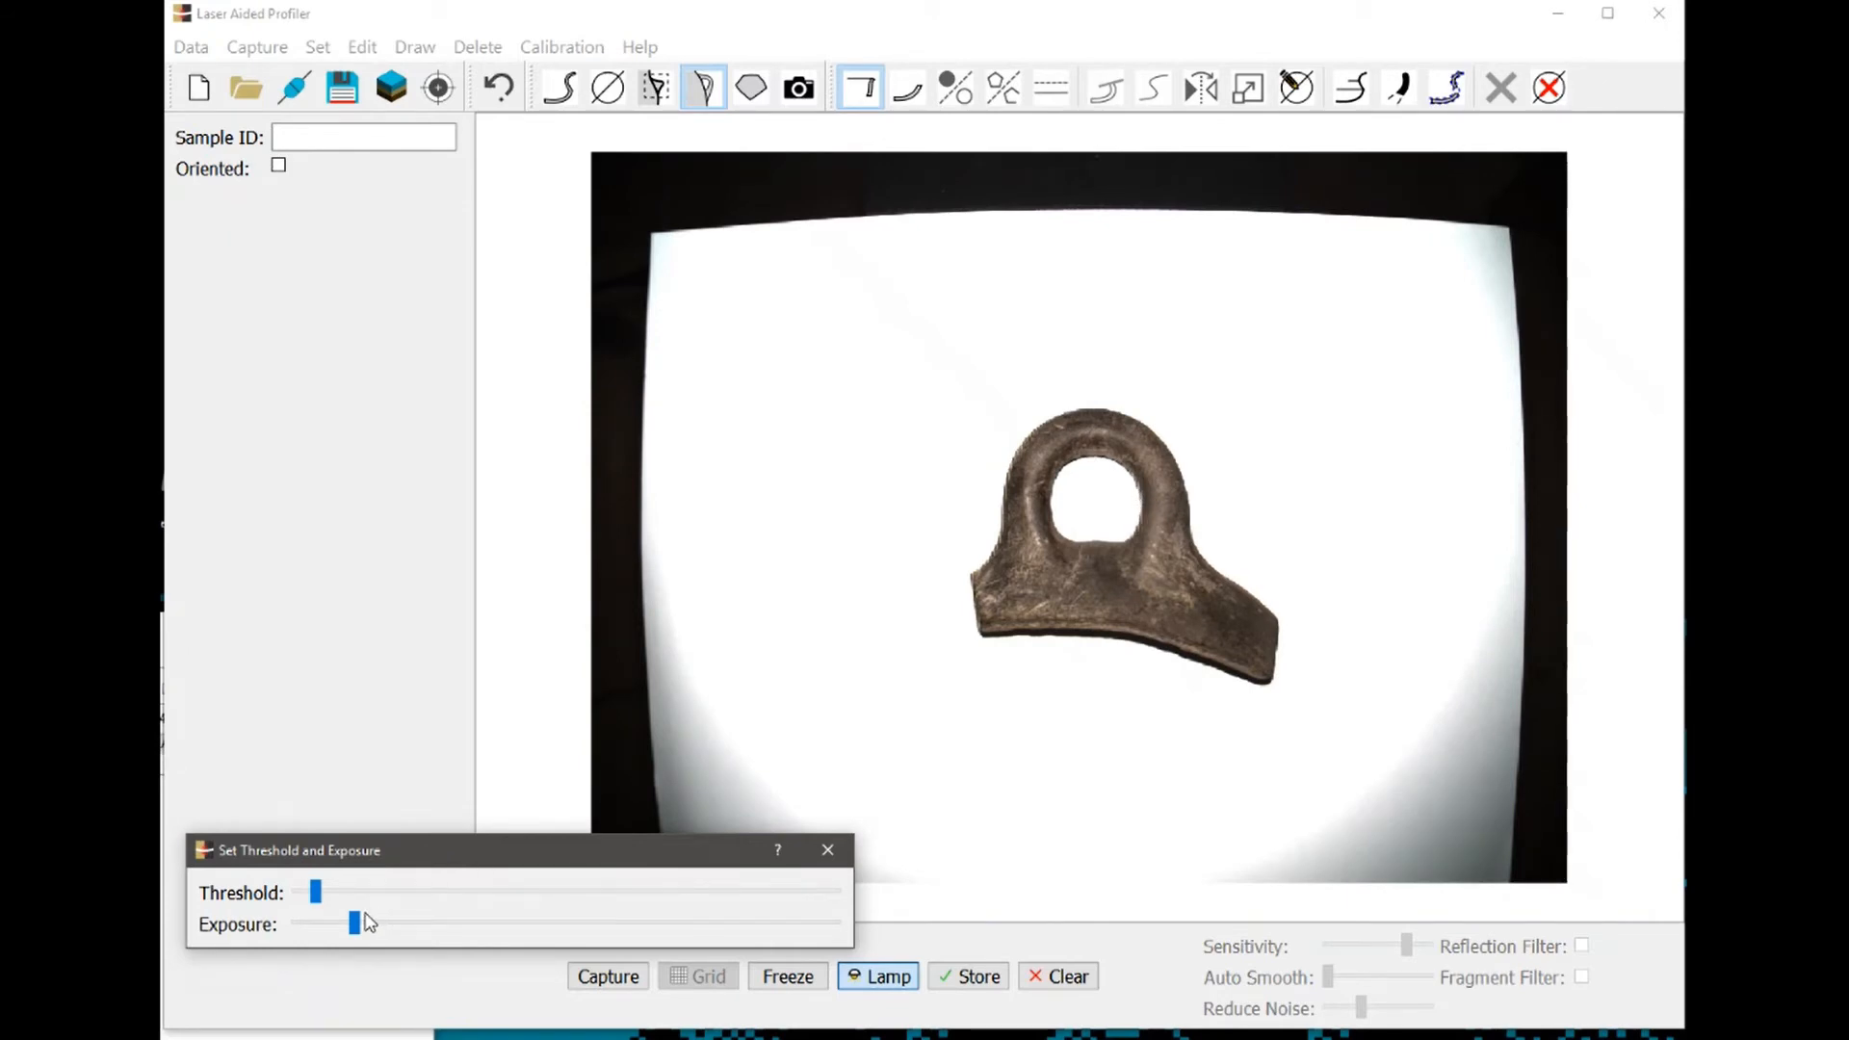
left_click_drag(356, 925, 318, 926)
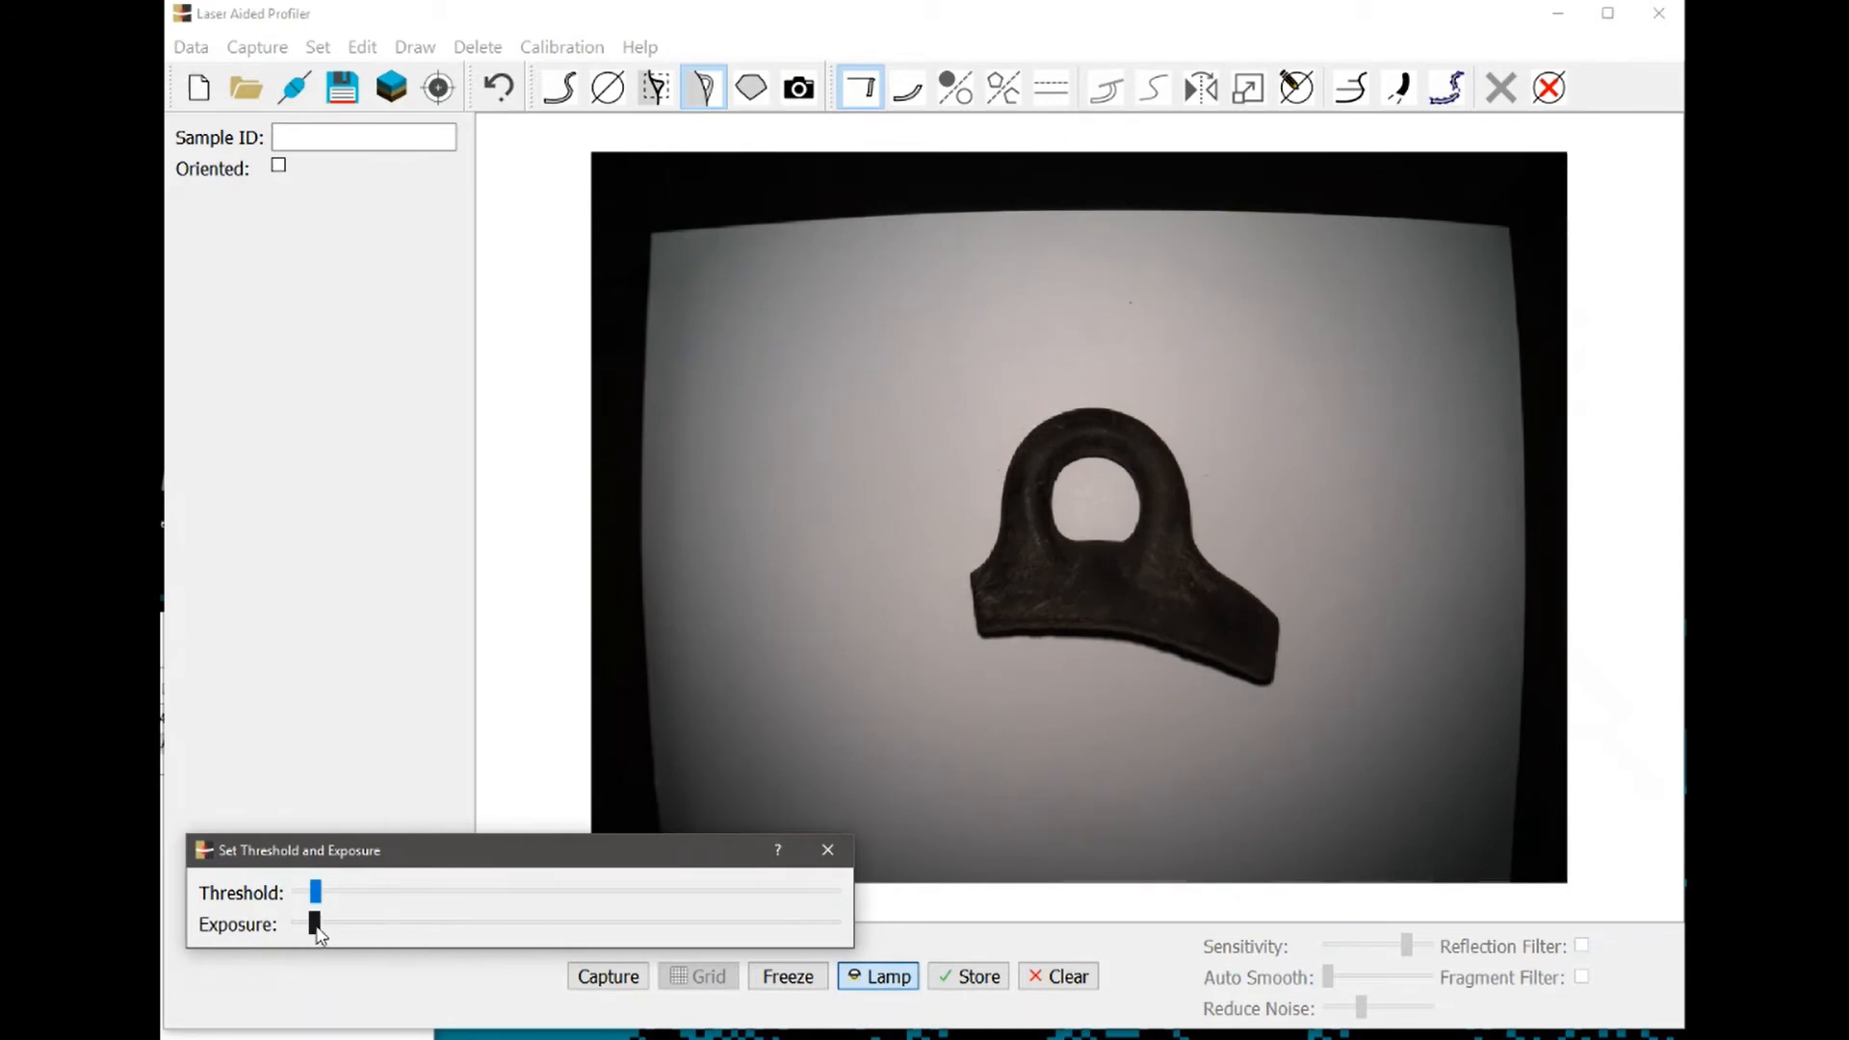
left_click_drag(315, 898, 368, 897)
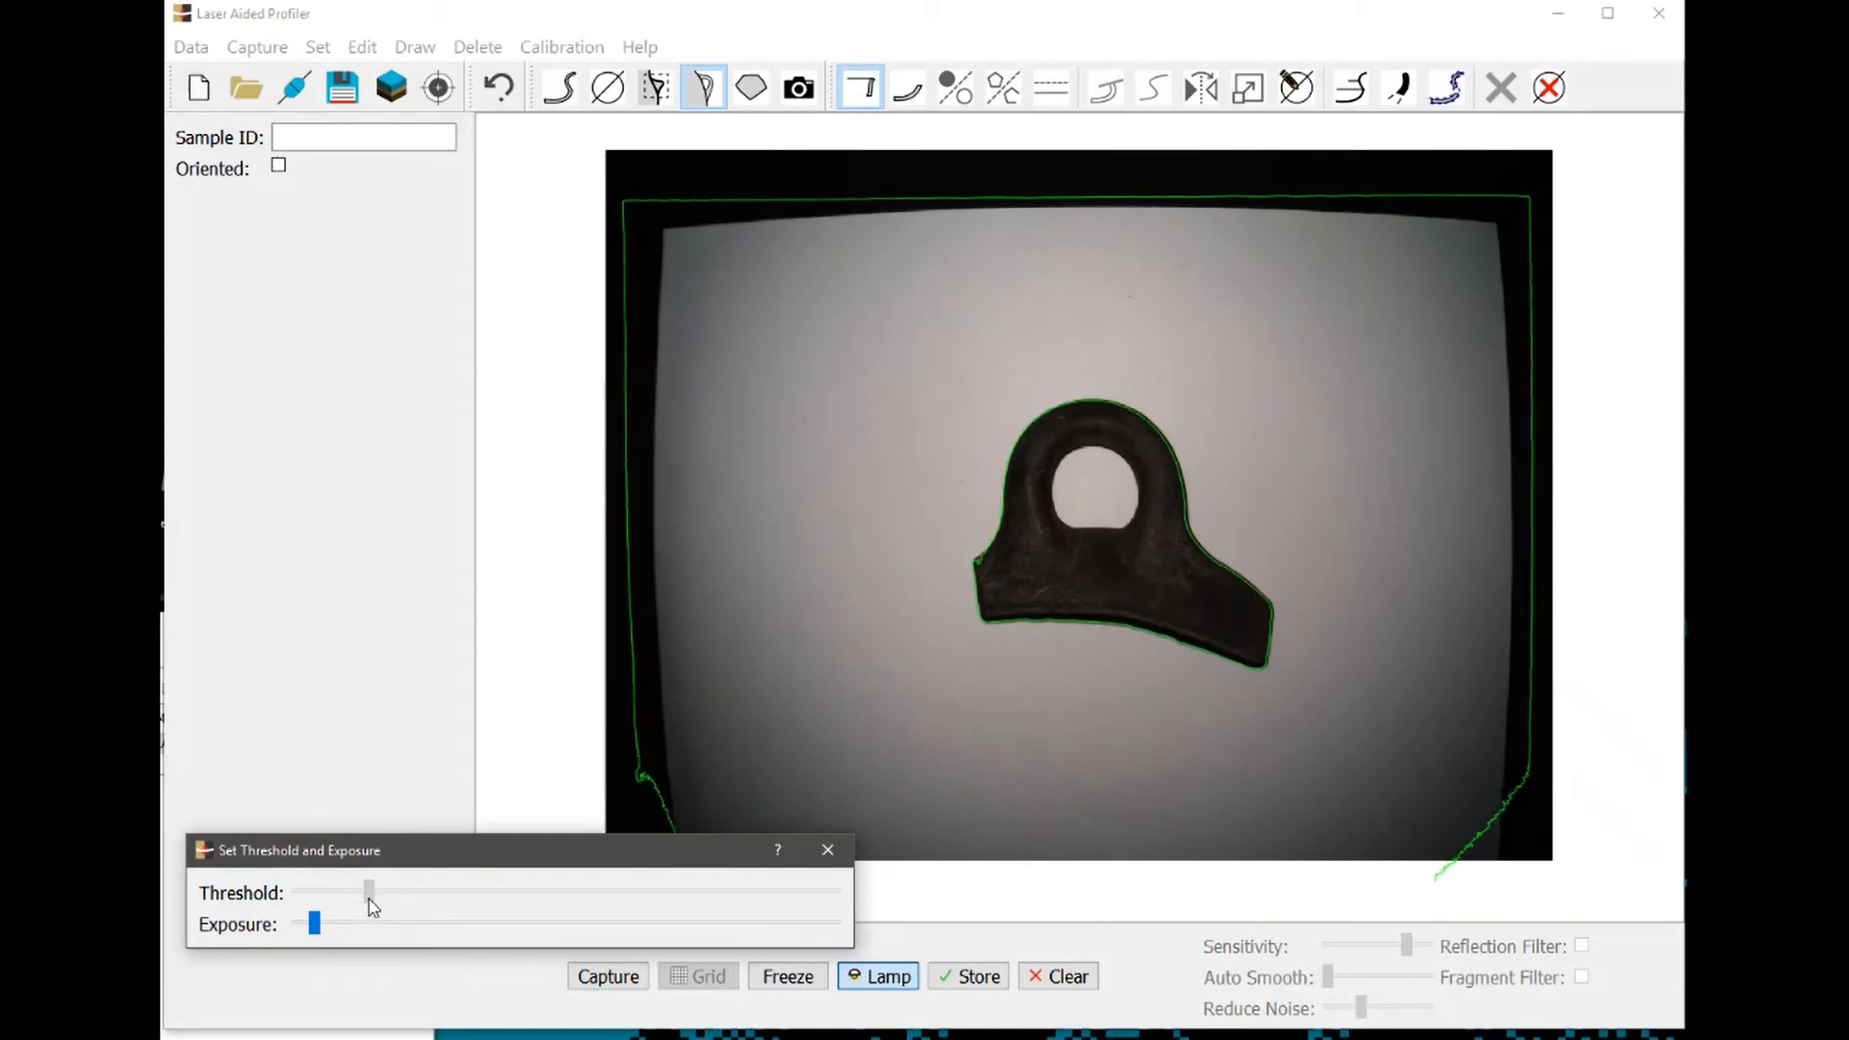
Crop the camera image around the sherd on all four sides, raise the threshold slightly and capture the top-view outline
left_click(682, 593)
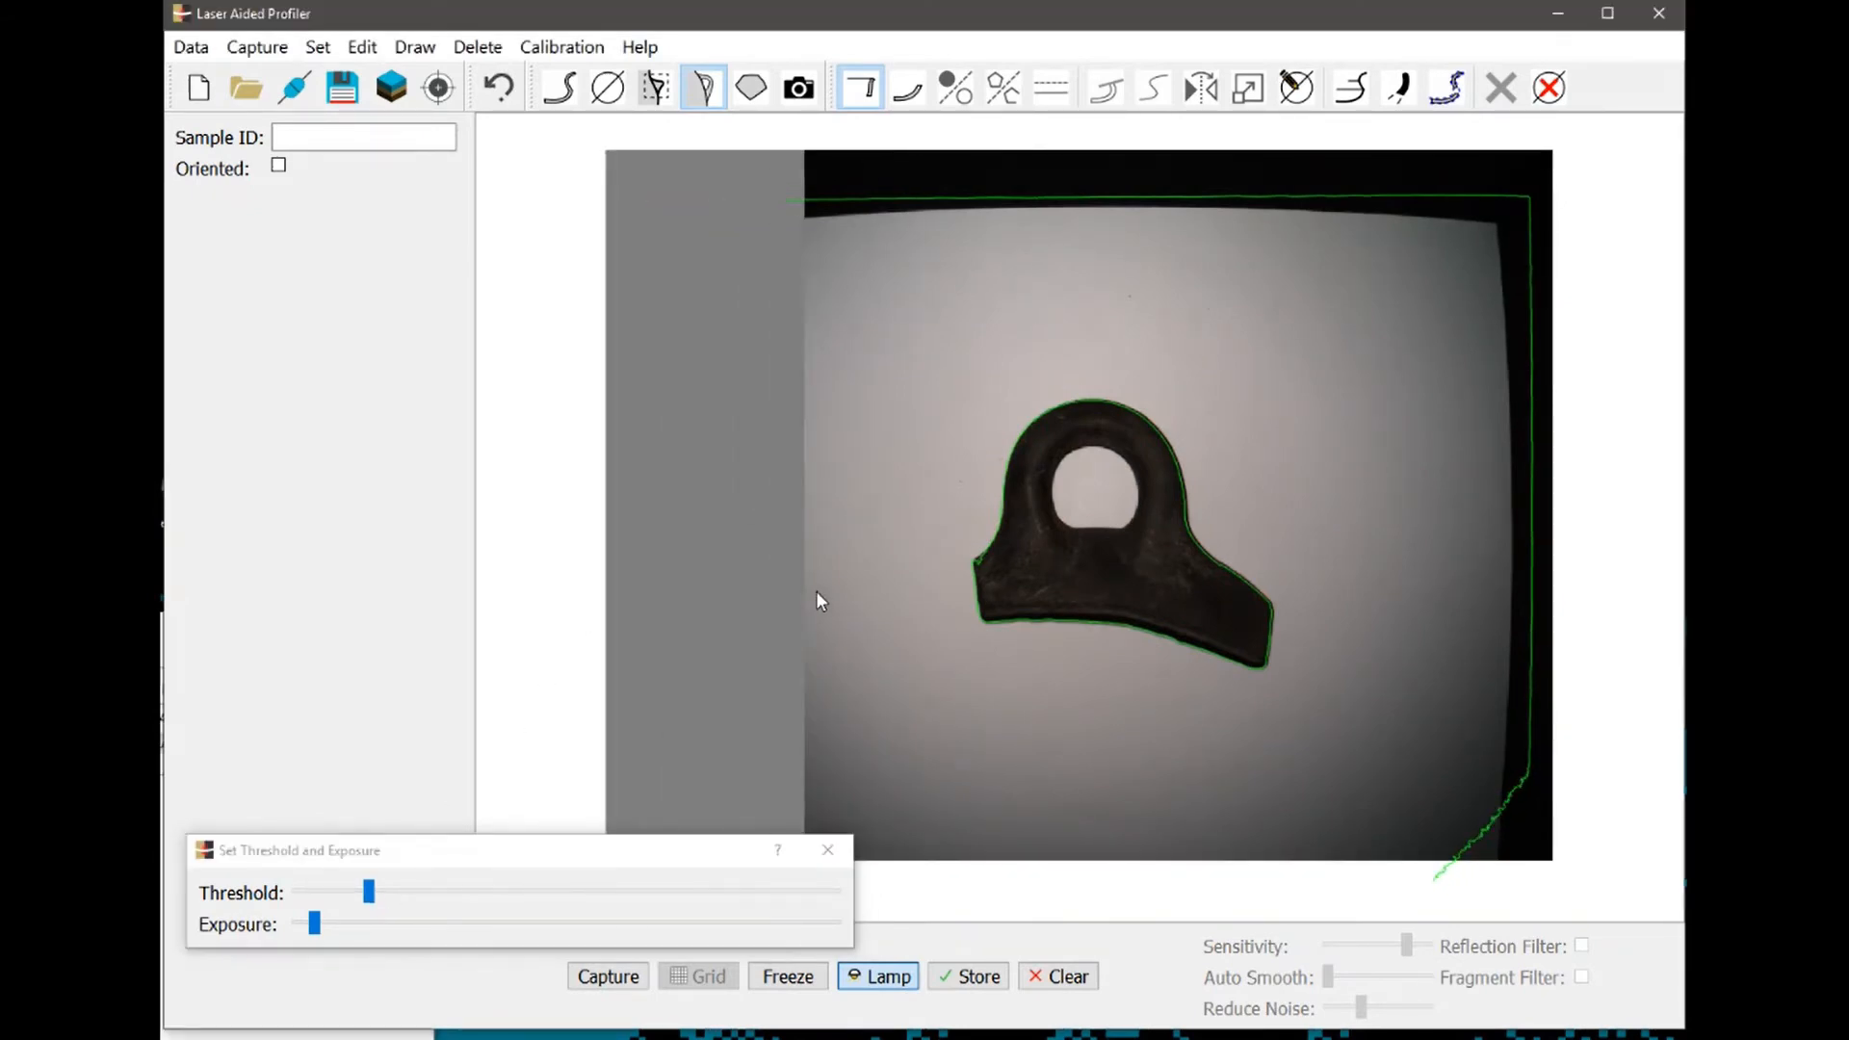
left_click_drag(1435, 554, 1377, 564)
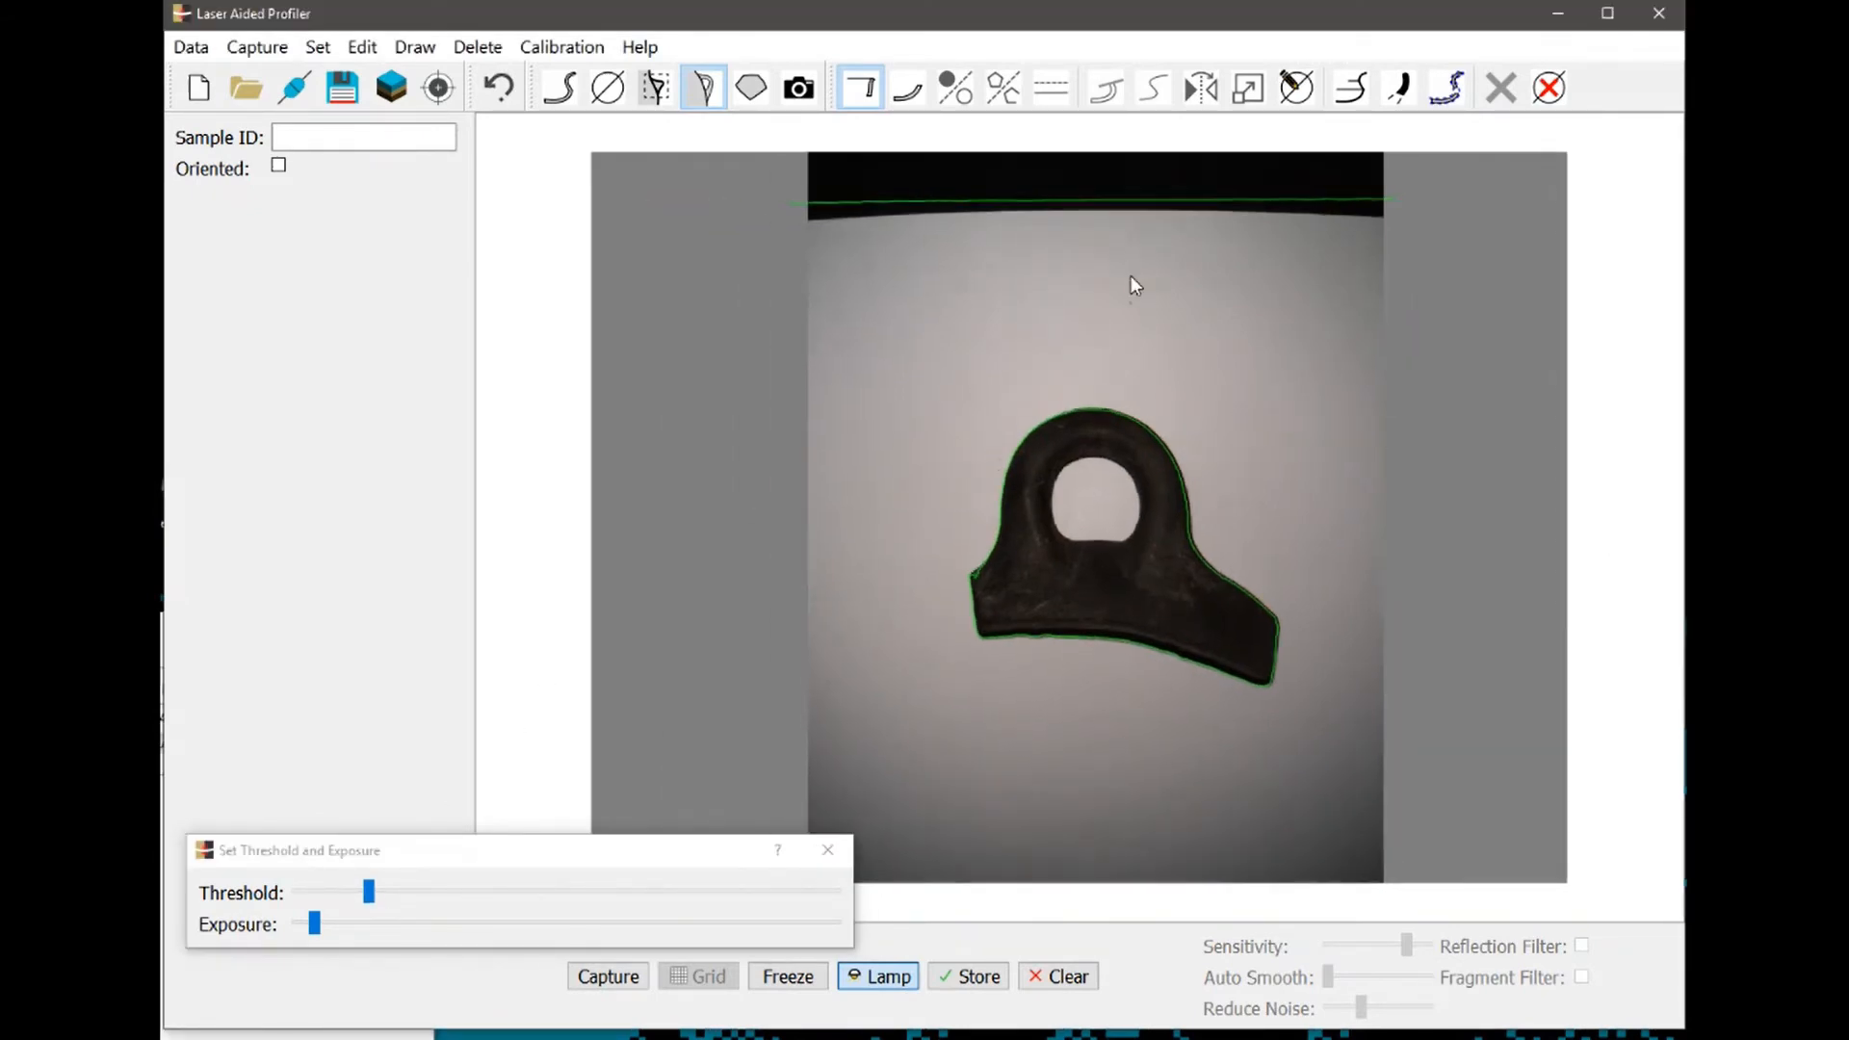
left_click_drag(1124, 309, 1121, 325)
left_click_drag(1100, 822, 1106, 768)
left_click_drag(367, 891, 393, 901)
left_click(607, 976)
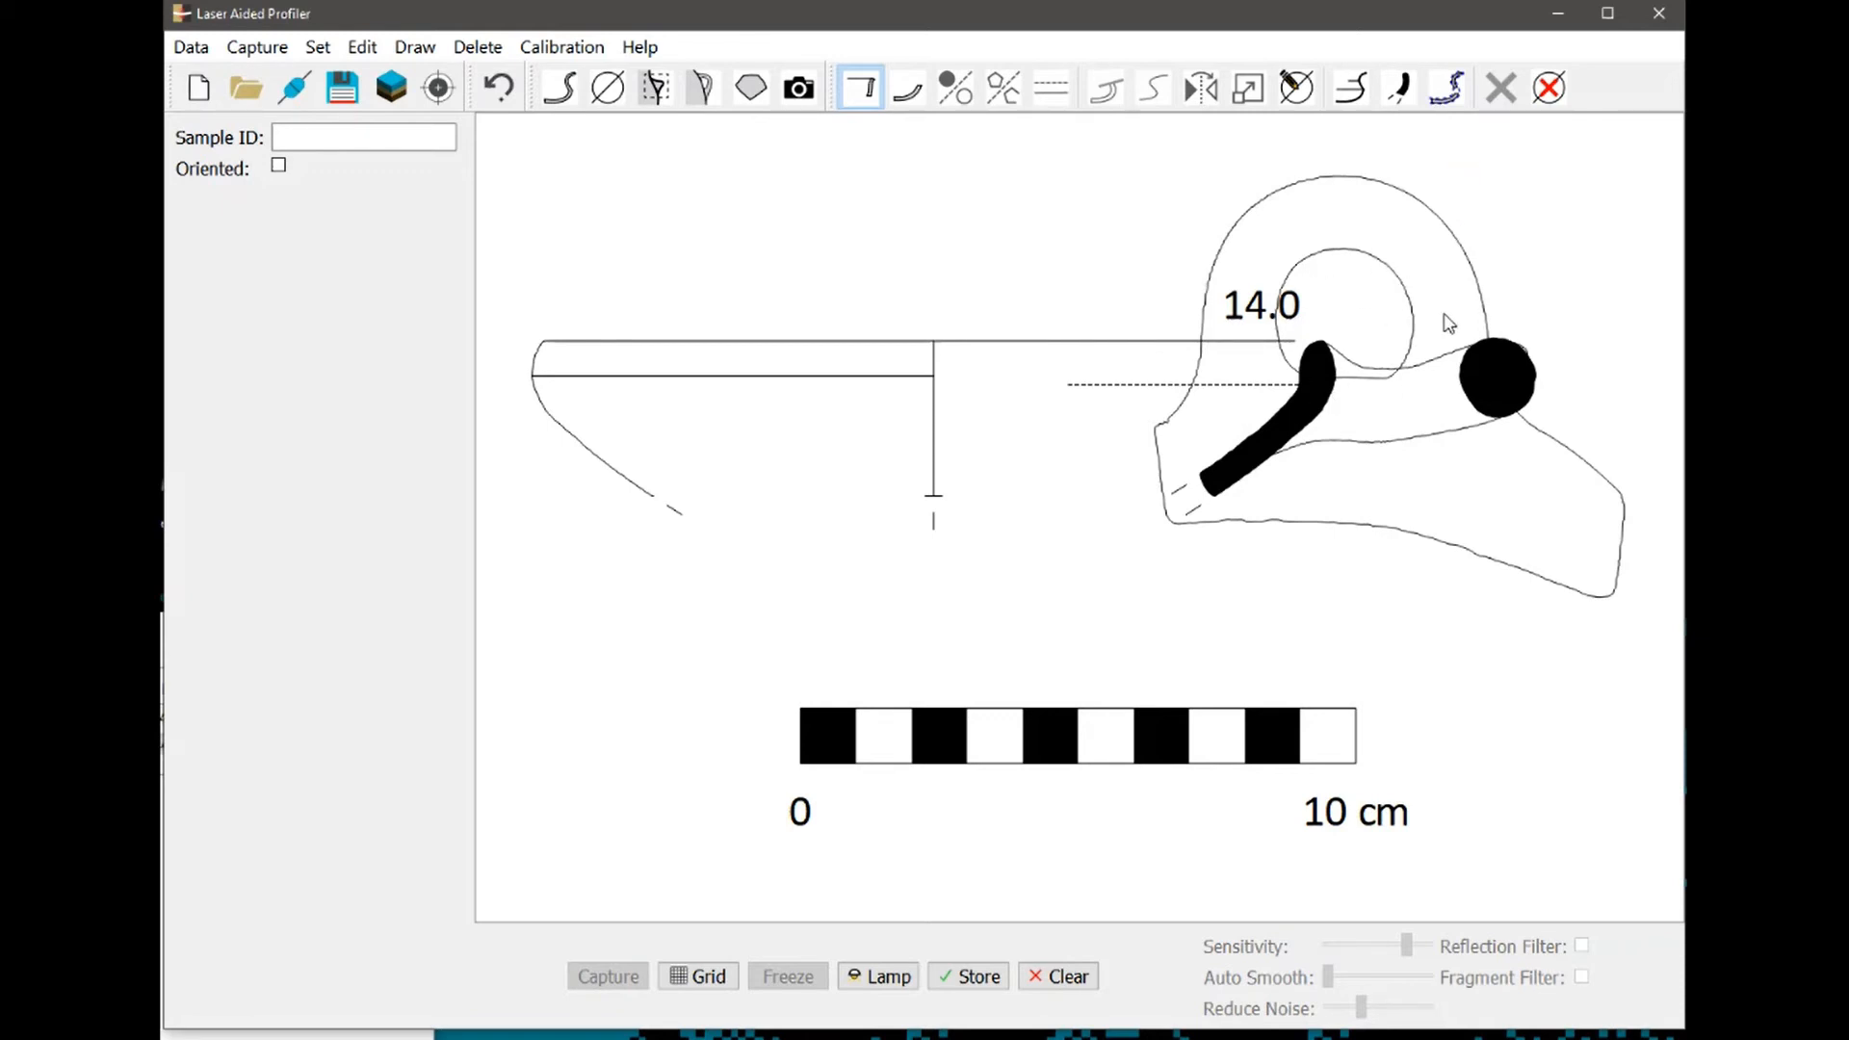
Centre the outer and hole outlines of the handle's top view on the vessel's axis at the rim line and scale both down slightly
left_click_drag(1494, 181, 1367, 310)
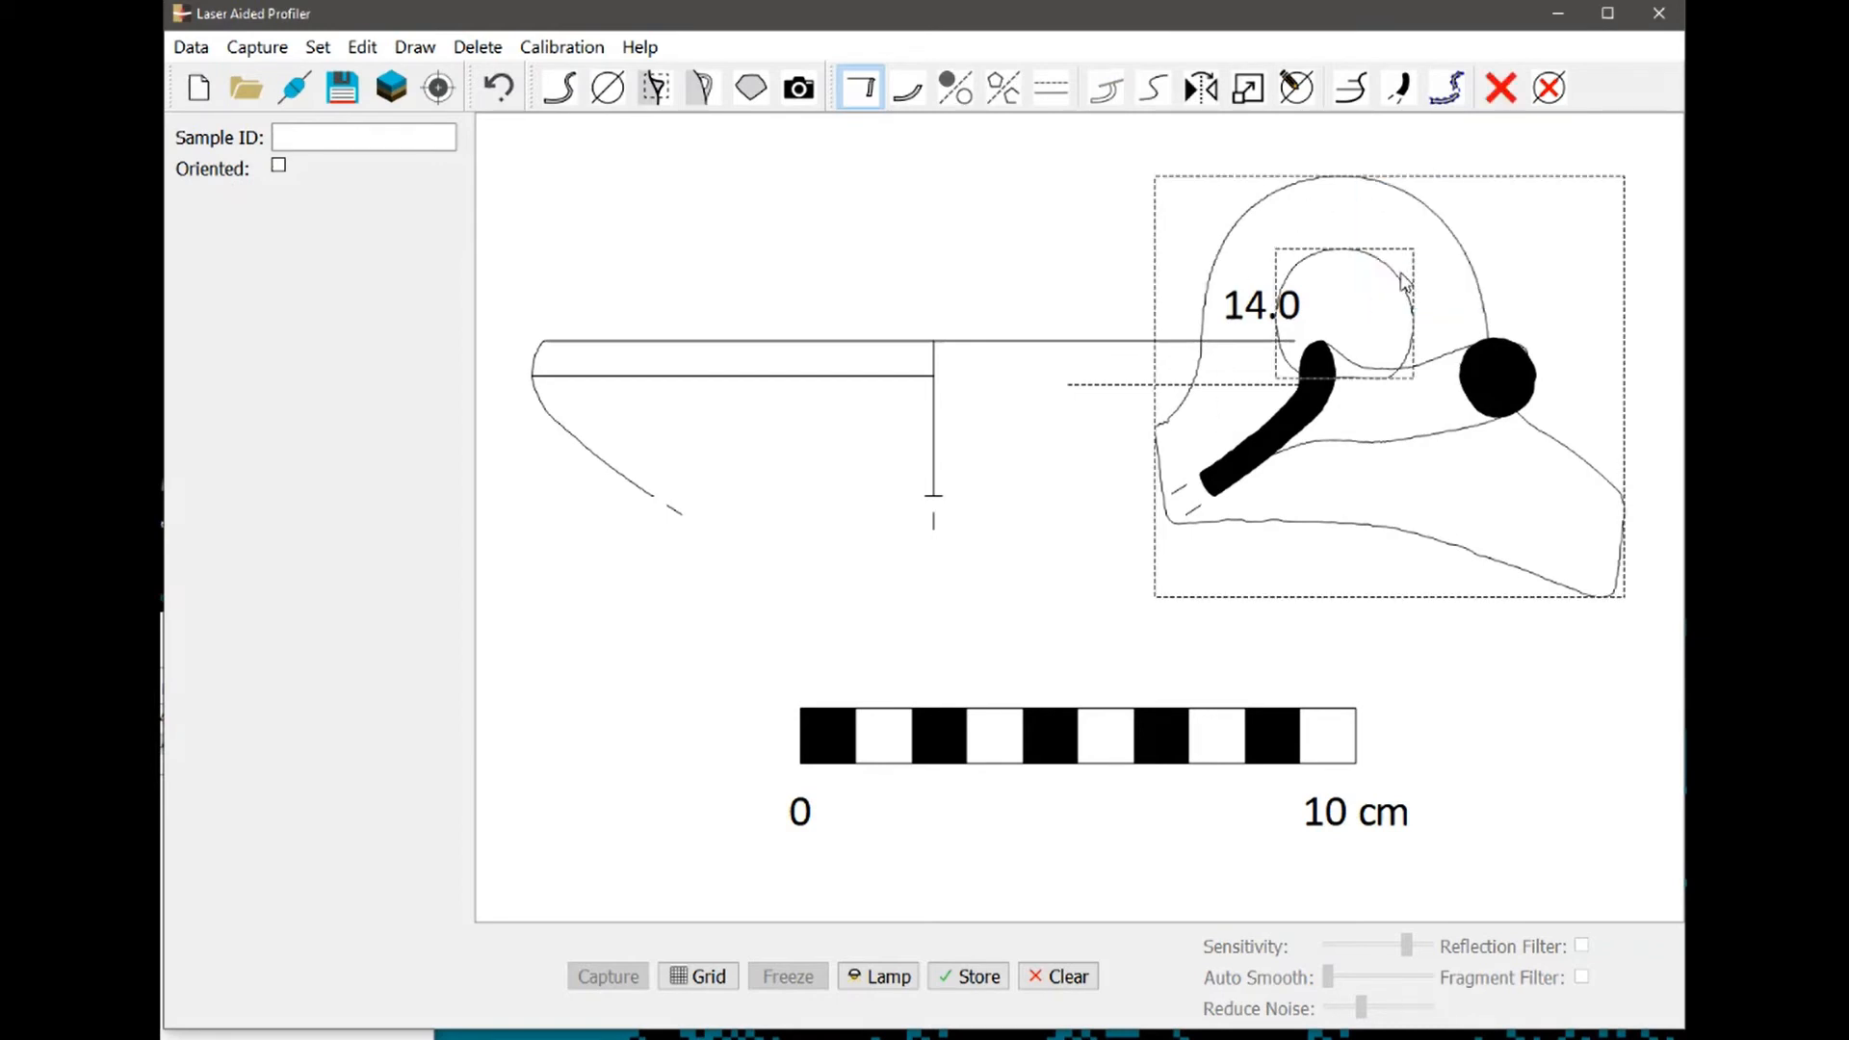
left_click_drag(1443, 224, 1033, 190)
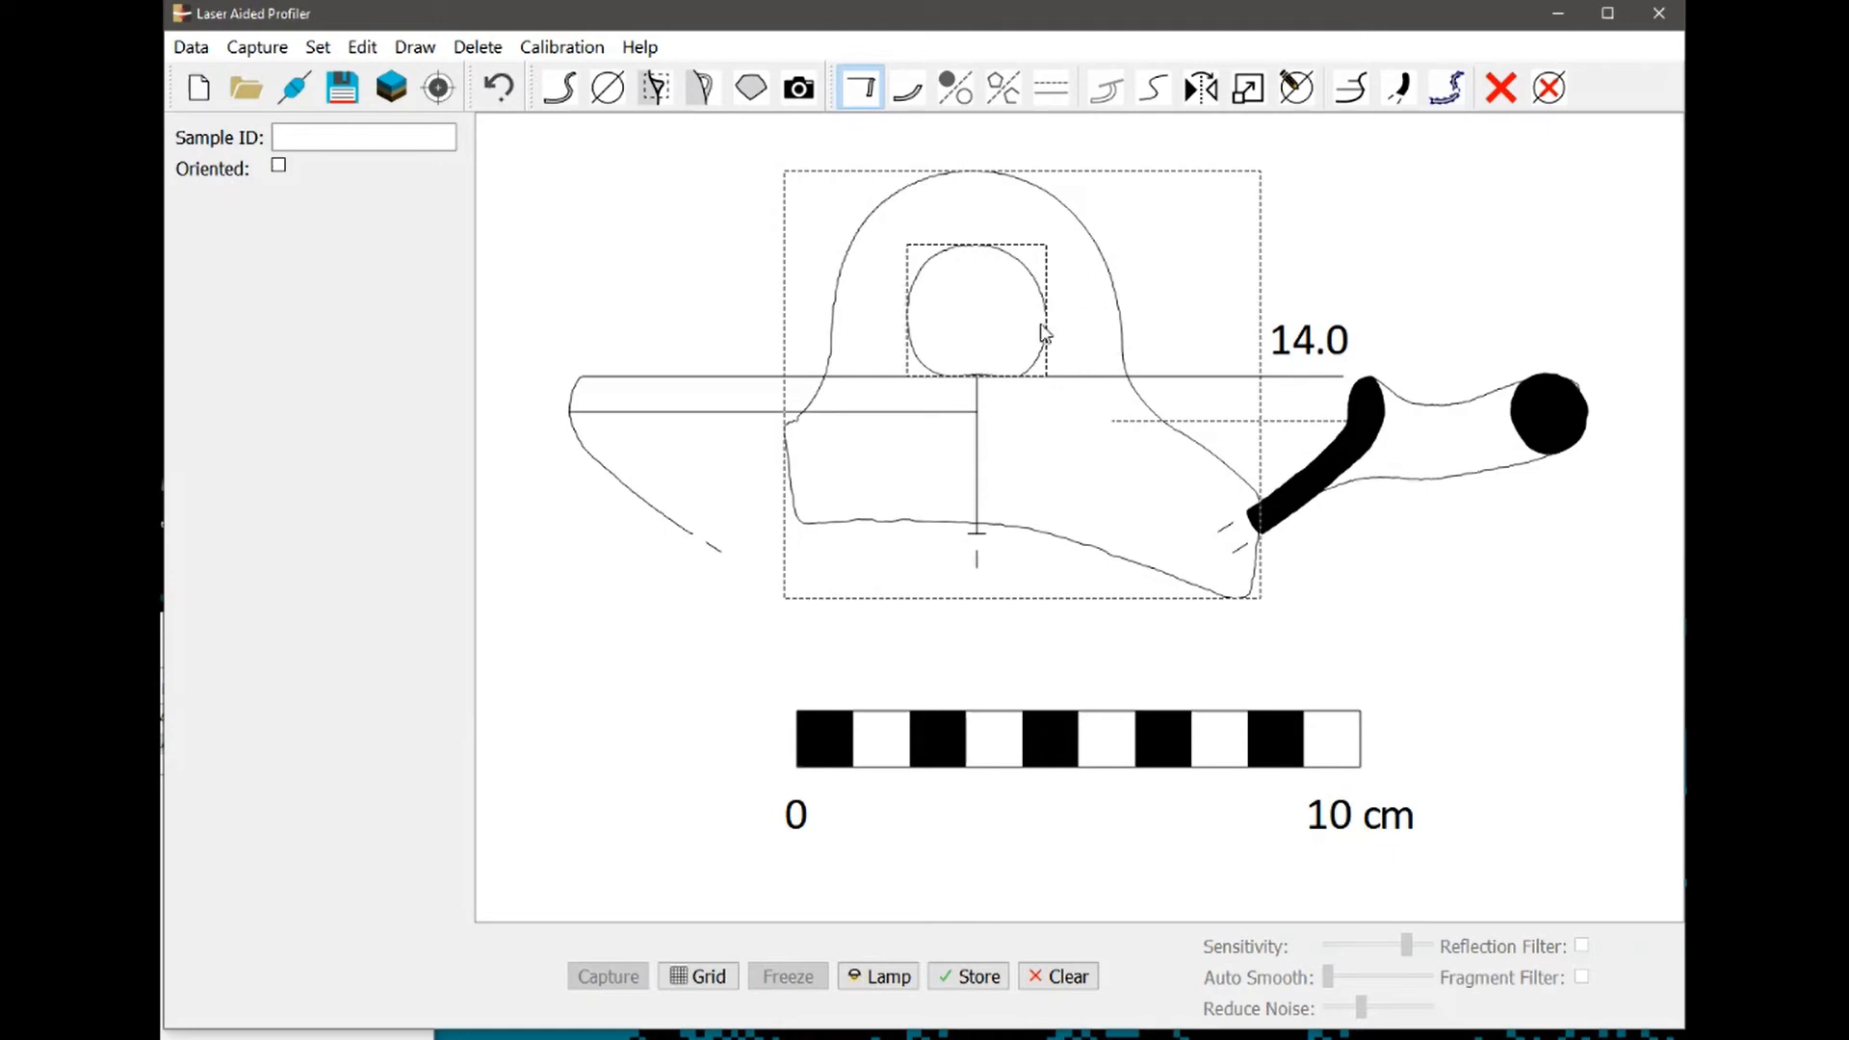
left_click(1250, 89)
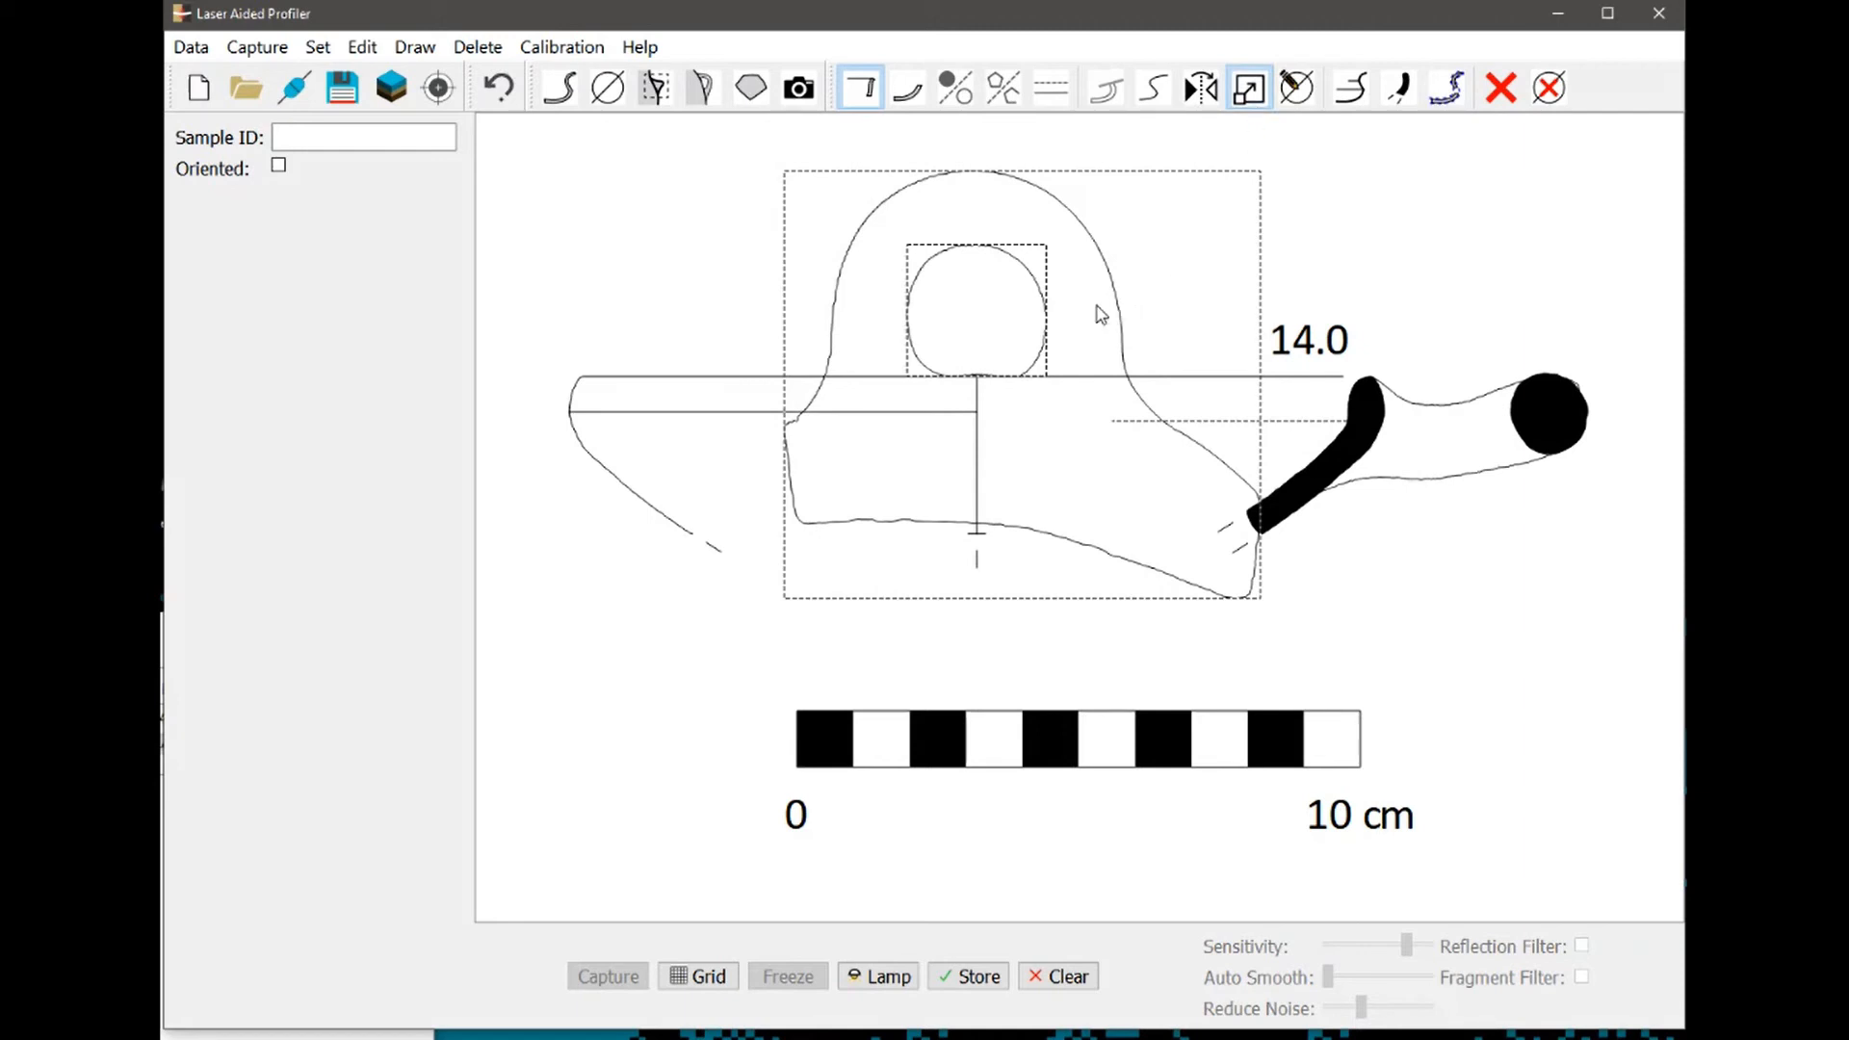
left_click_drag(1095, 306, 1071, 337)
left_click(722, 976)
left_click(710, 975)
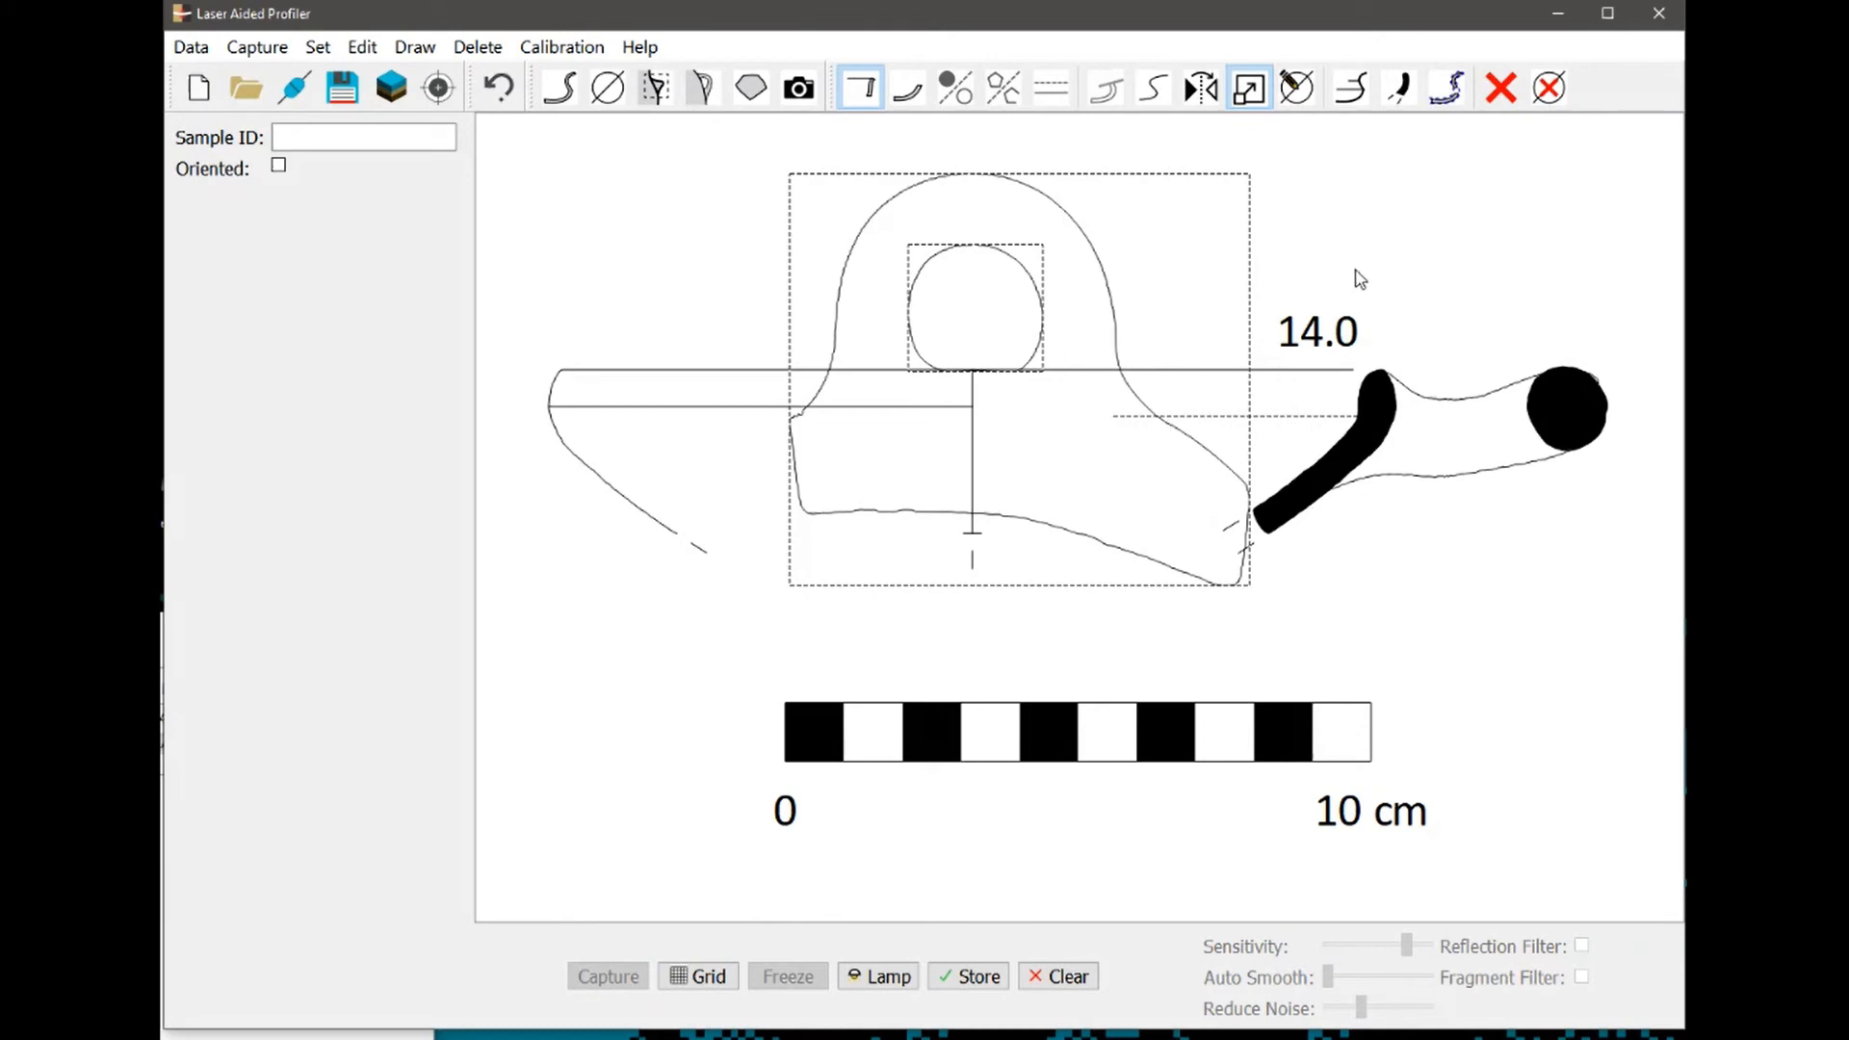
left_click(1382, 229)
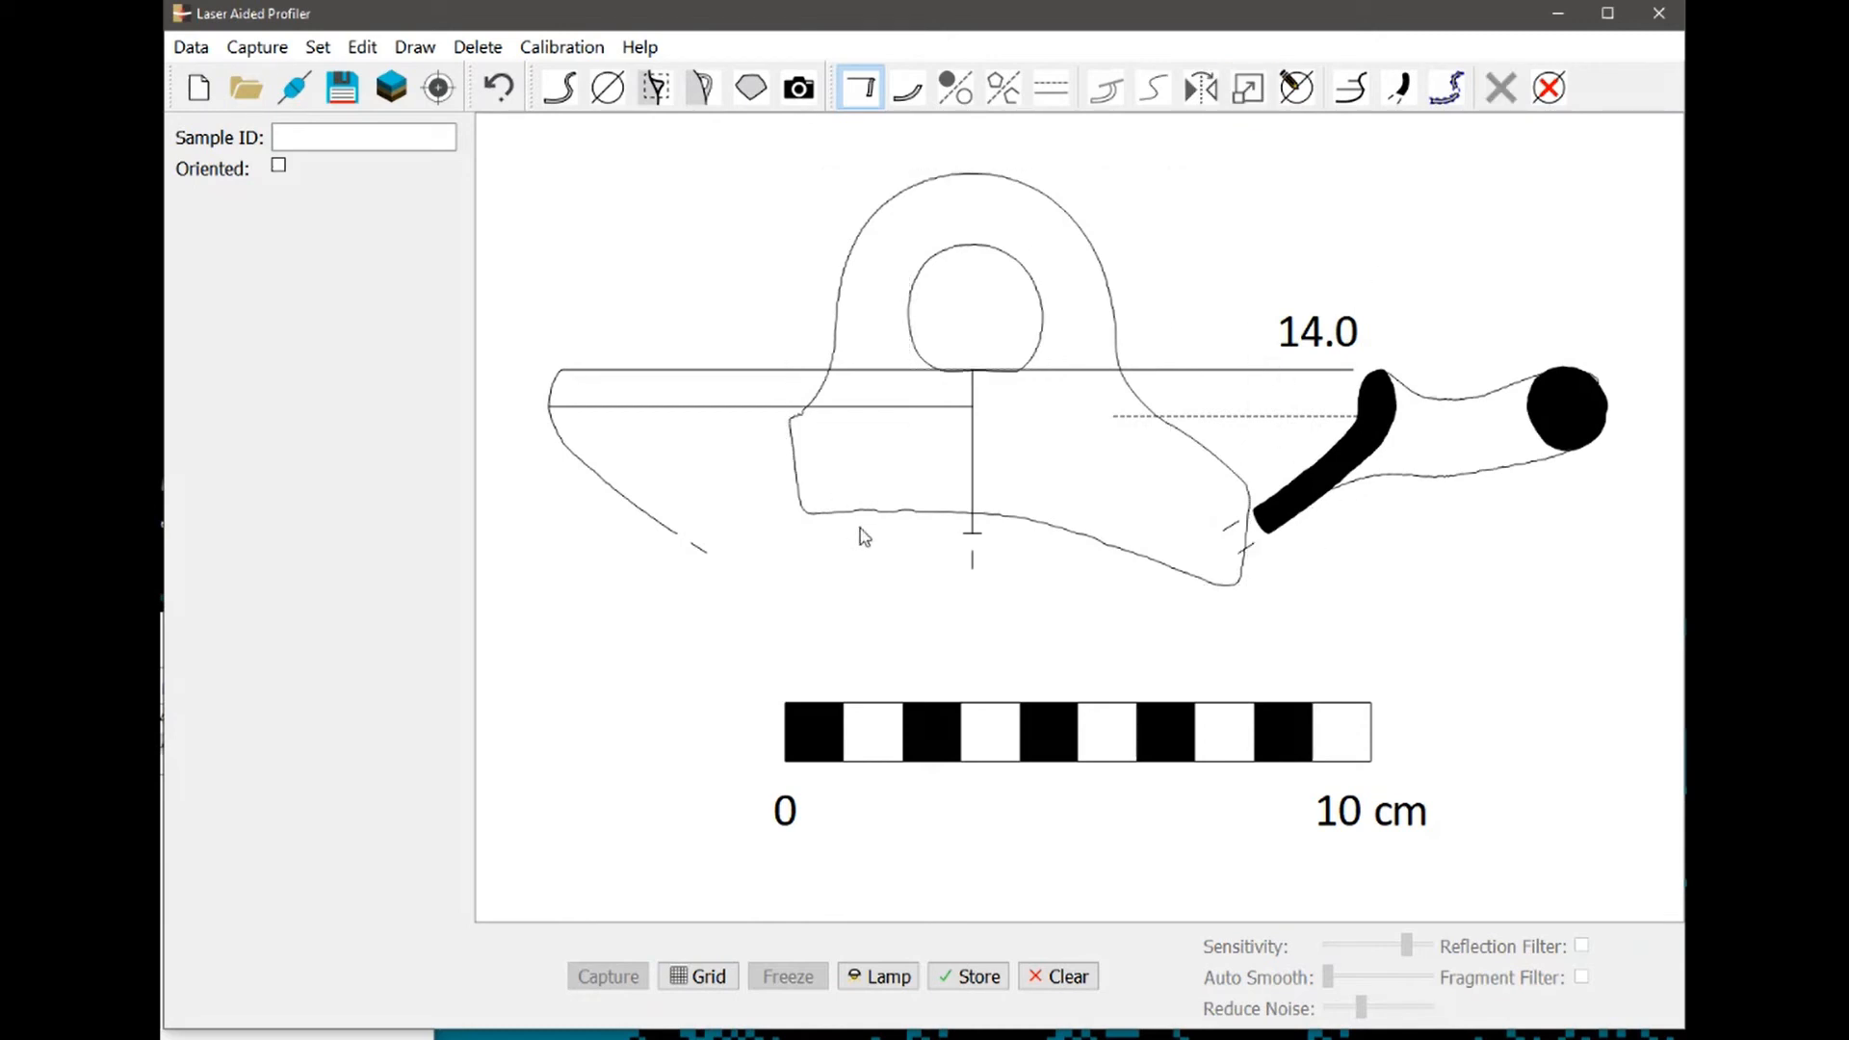
Start a photo capture of the sherd with the lamp on and raise the exposure until its surface is well lit
left_click(796, 100)
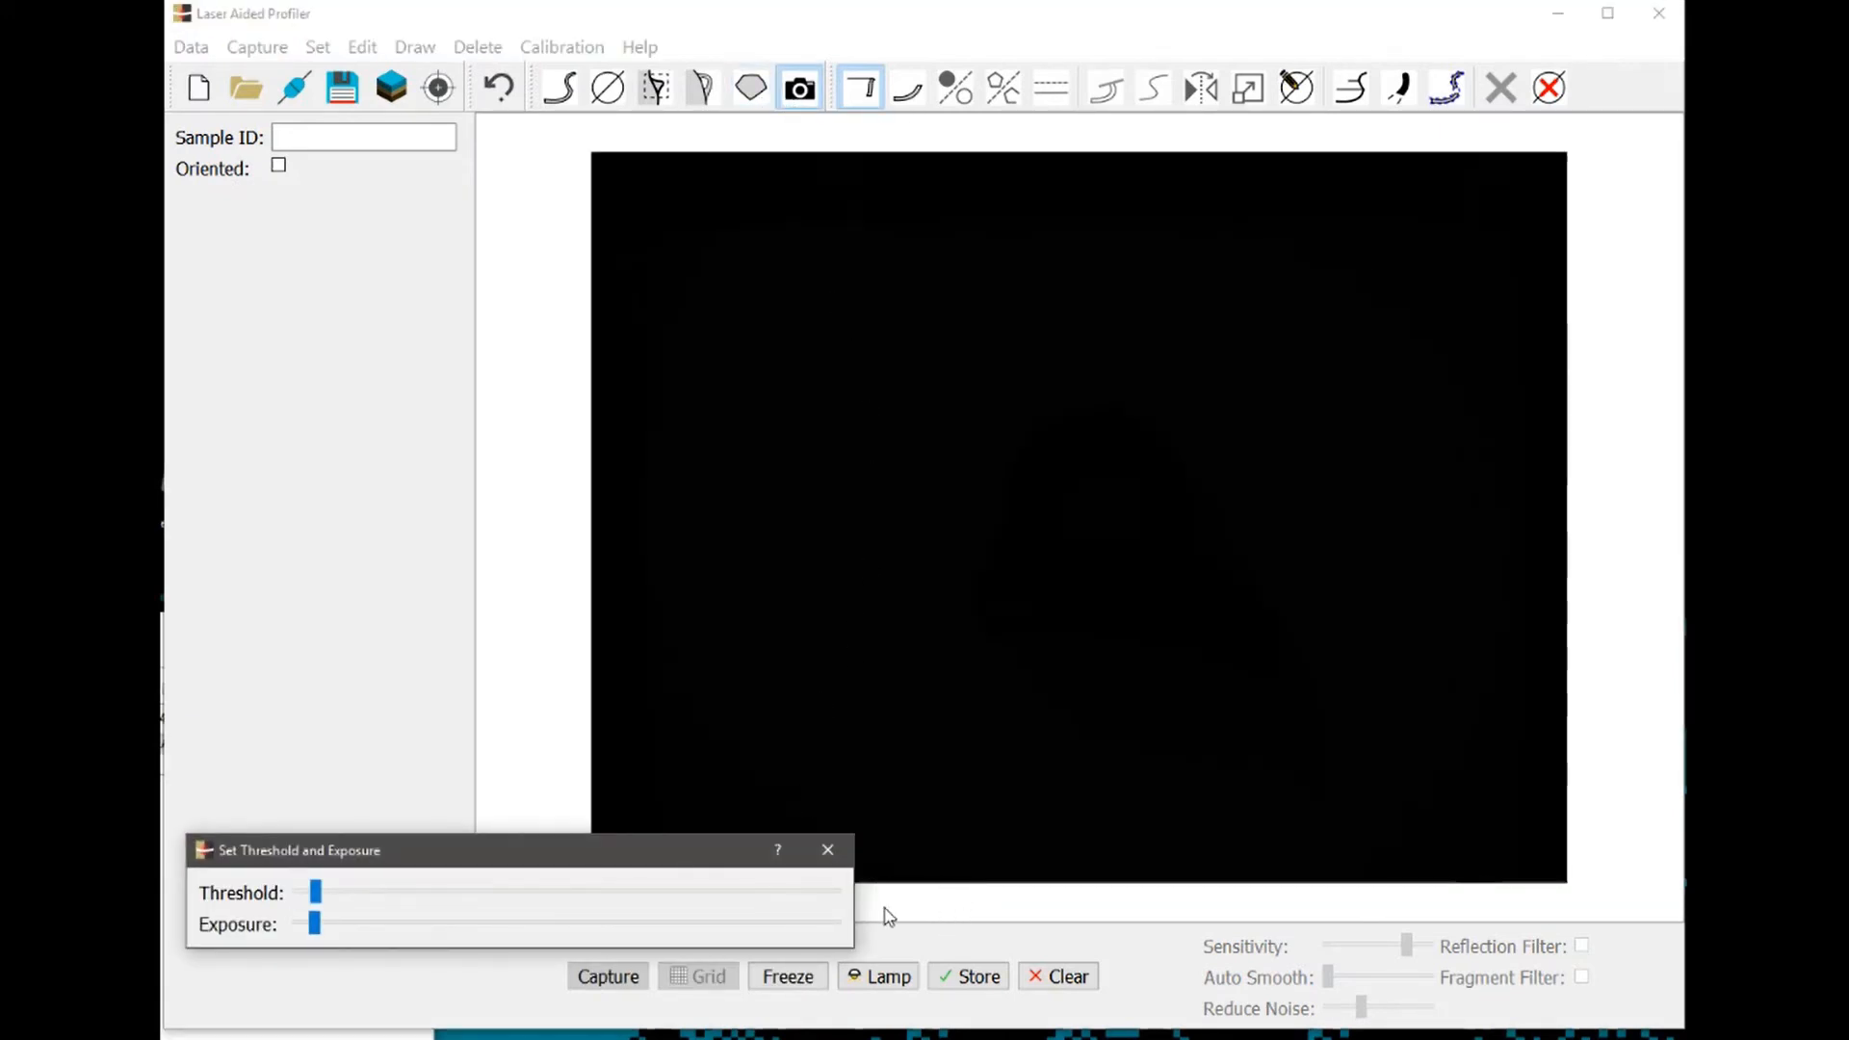
left_click(884, 976)
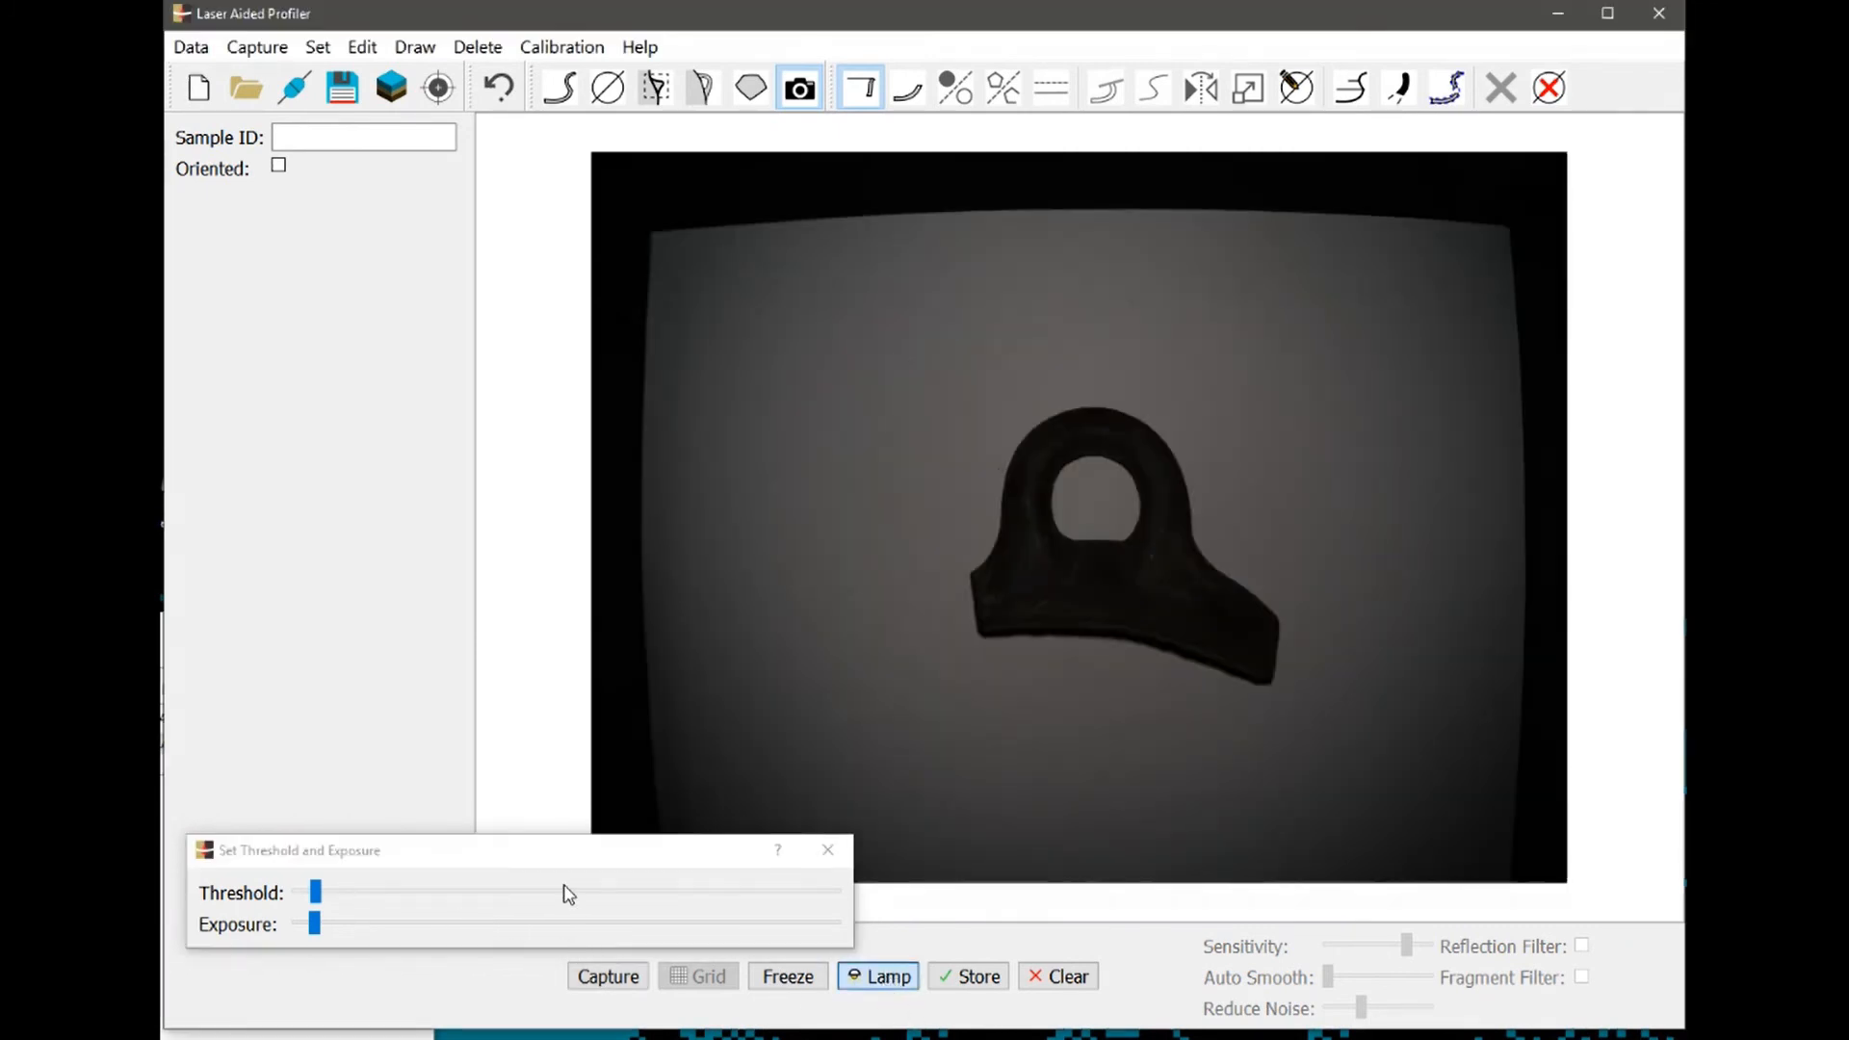
left_click_drag(314, 924, 367, 937)
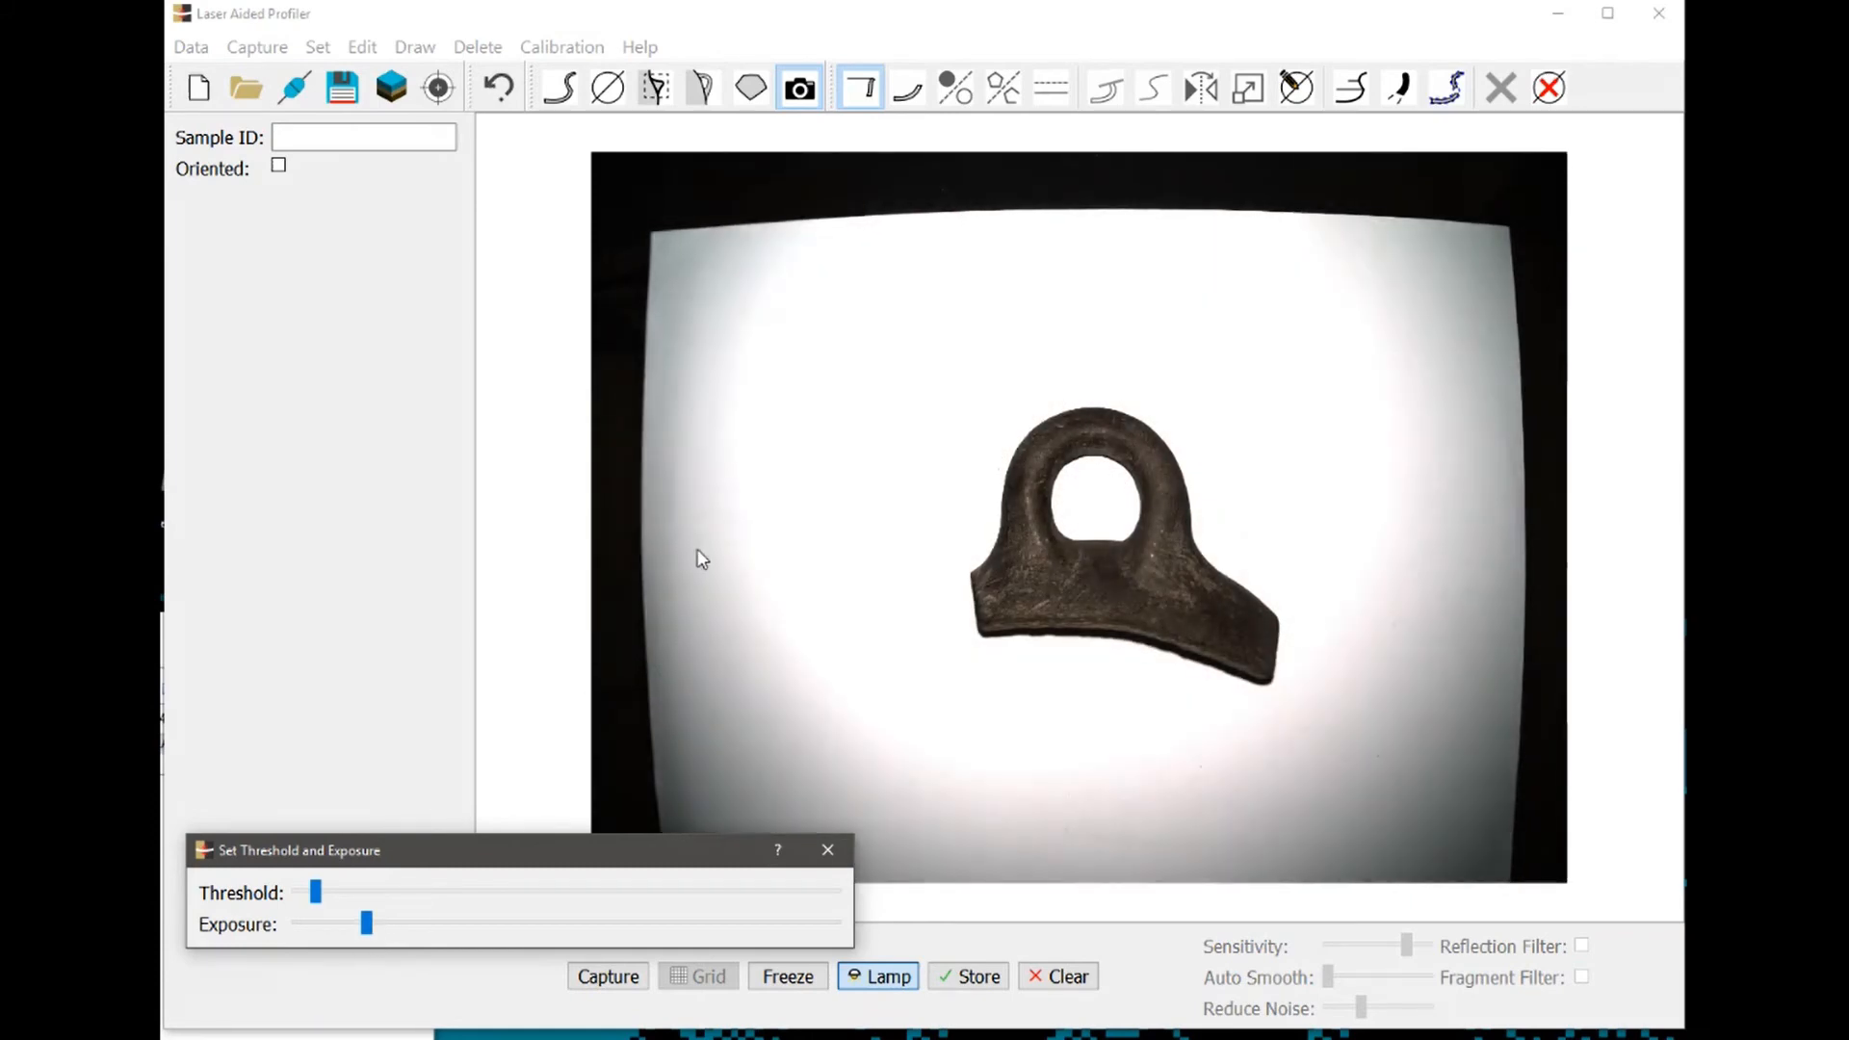
Crop the photo area around the sherd on all four sides
left_click(871, 568)
left_click(871, 568)
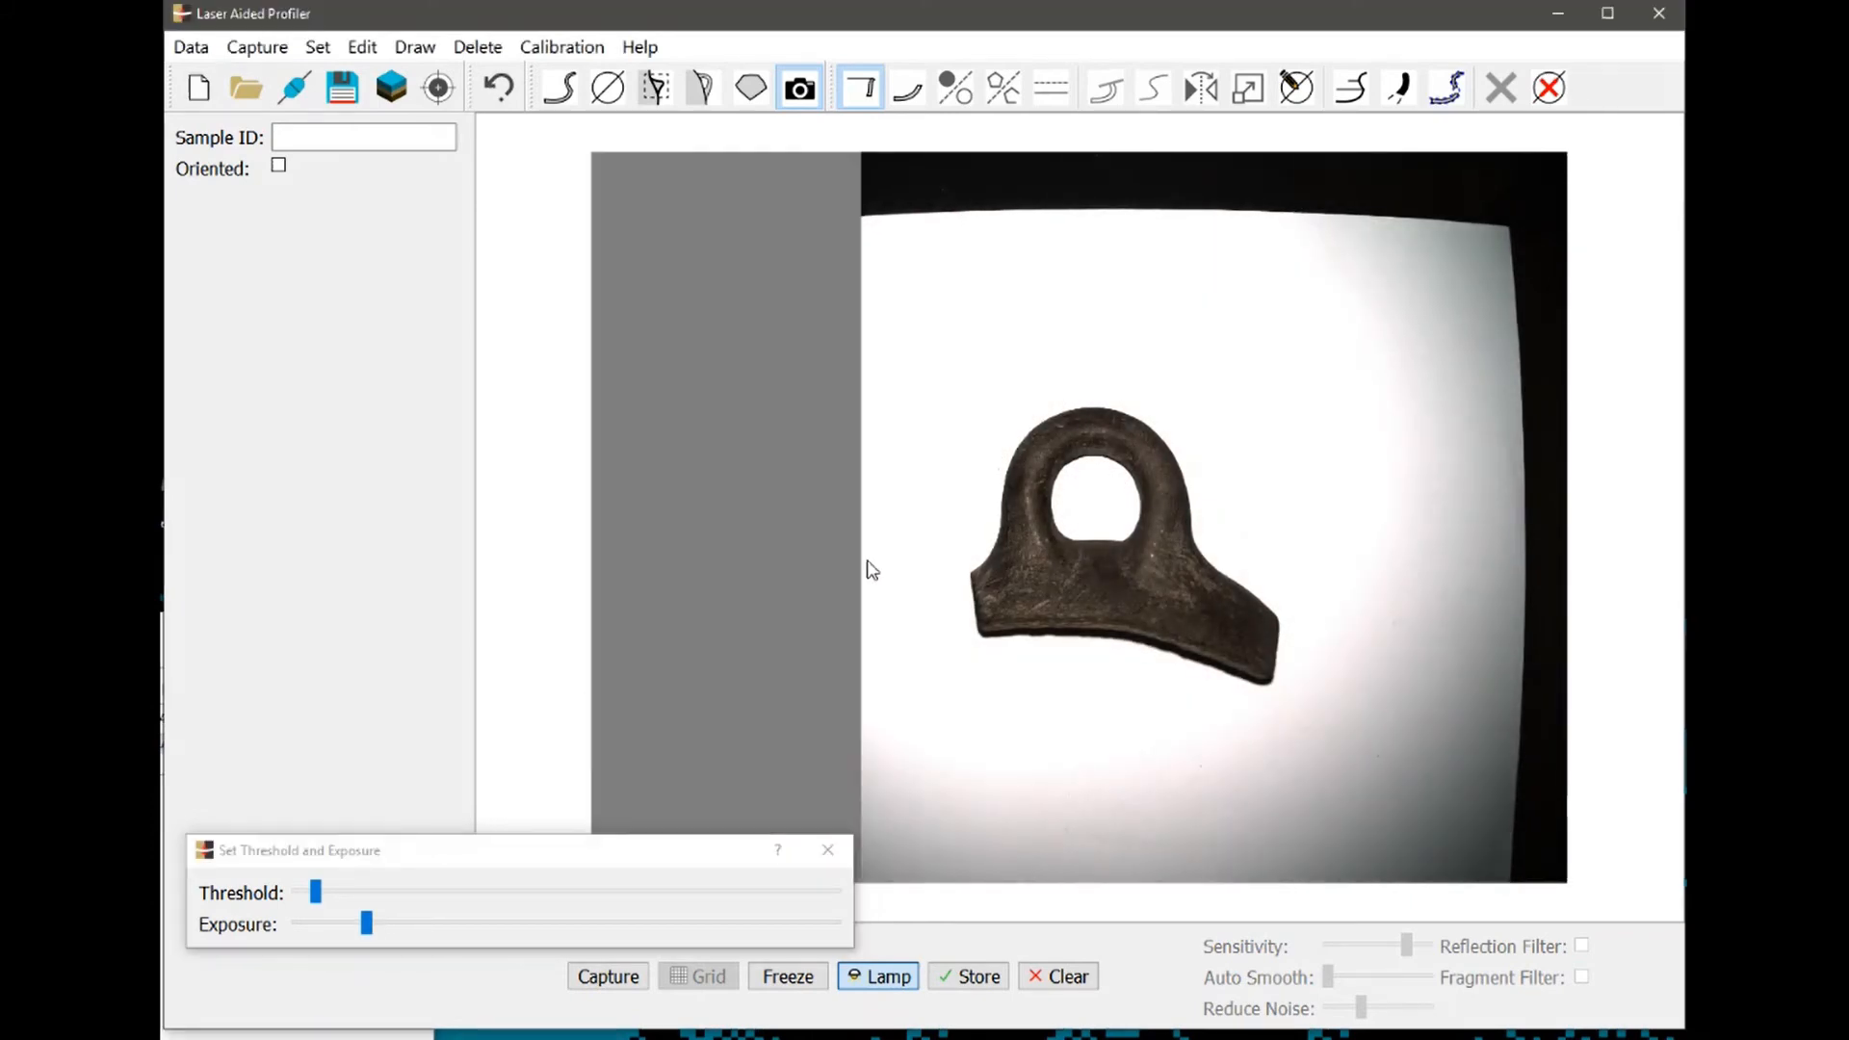
left_click(1389, 579)
left_click(1136, 805)
left_click(1152, 729)
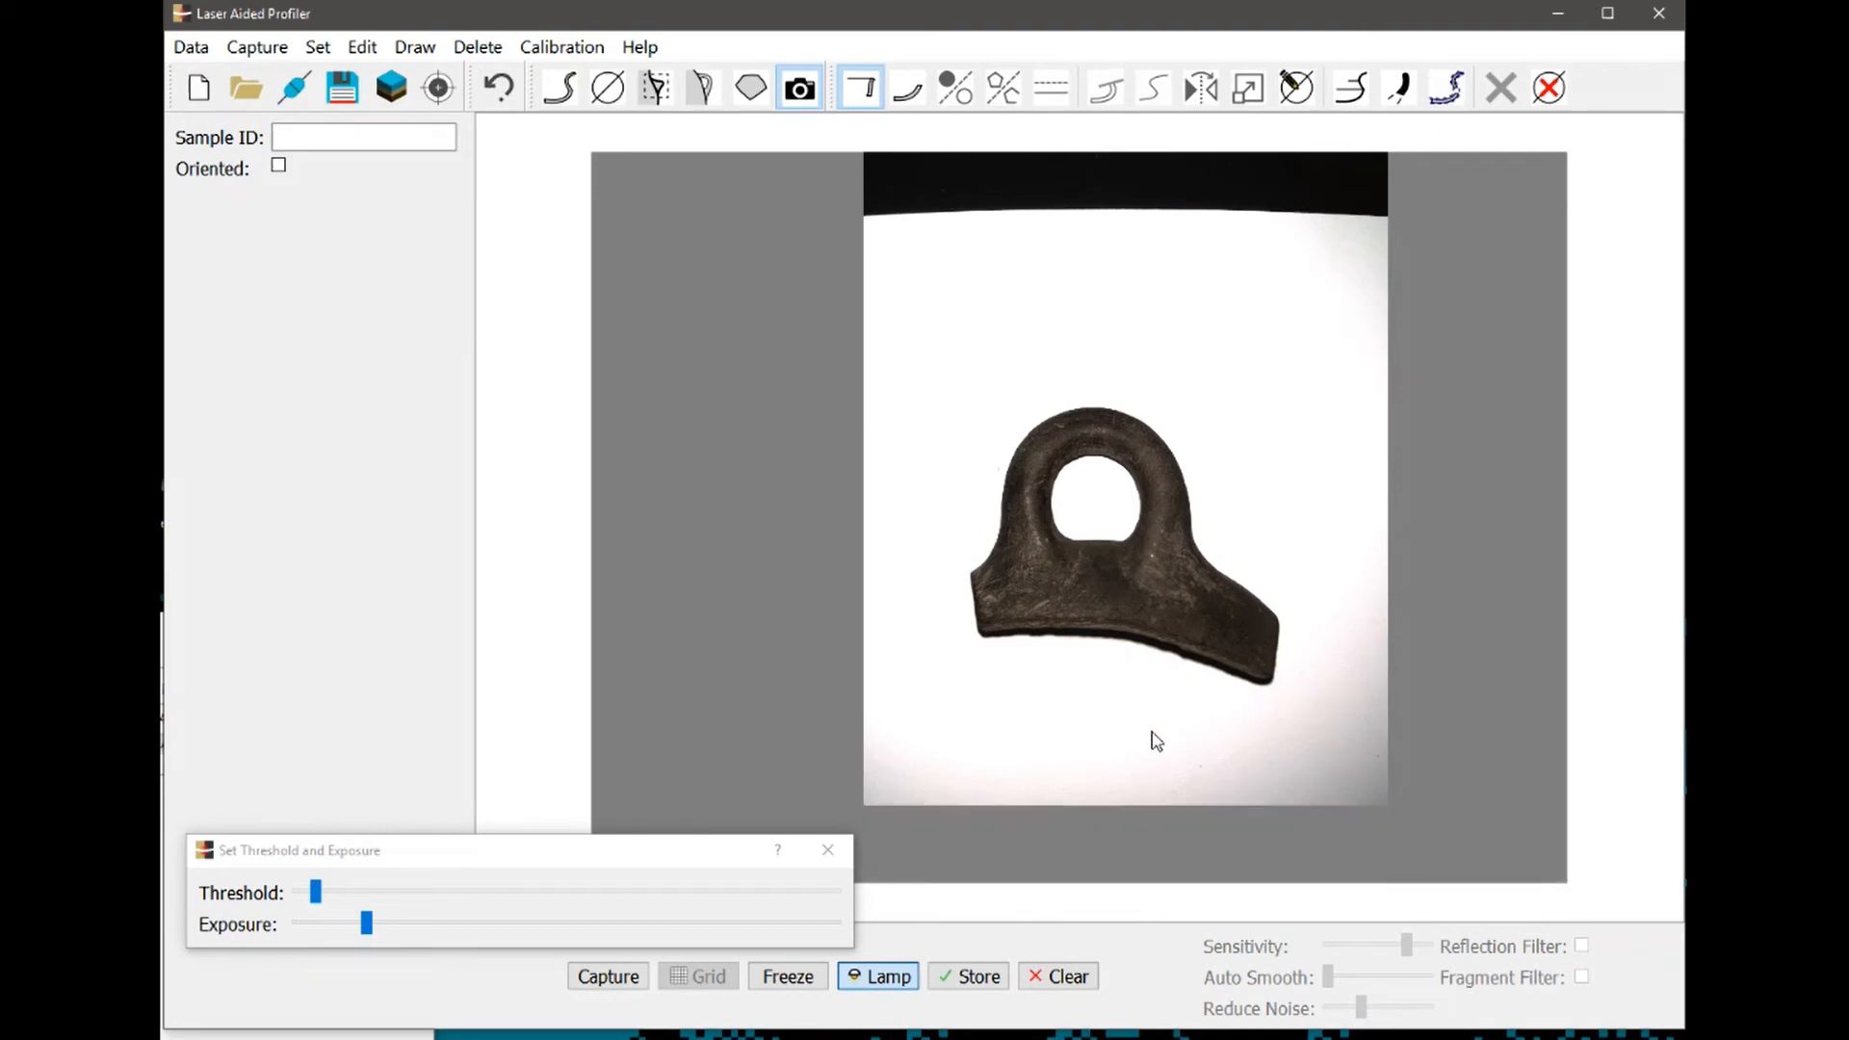
left_click(1128, 280)
left_click(1123, 302)
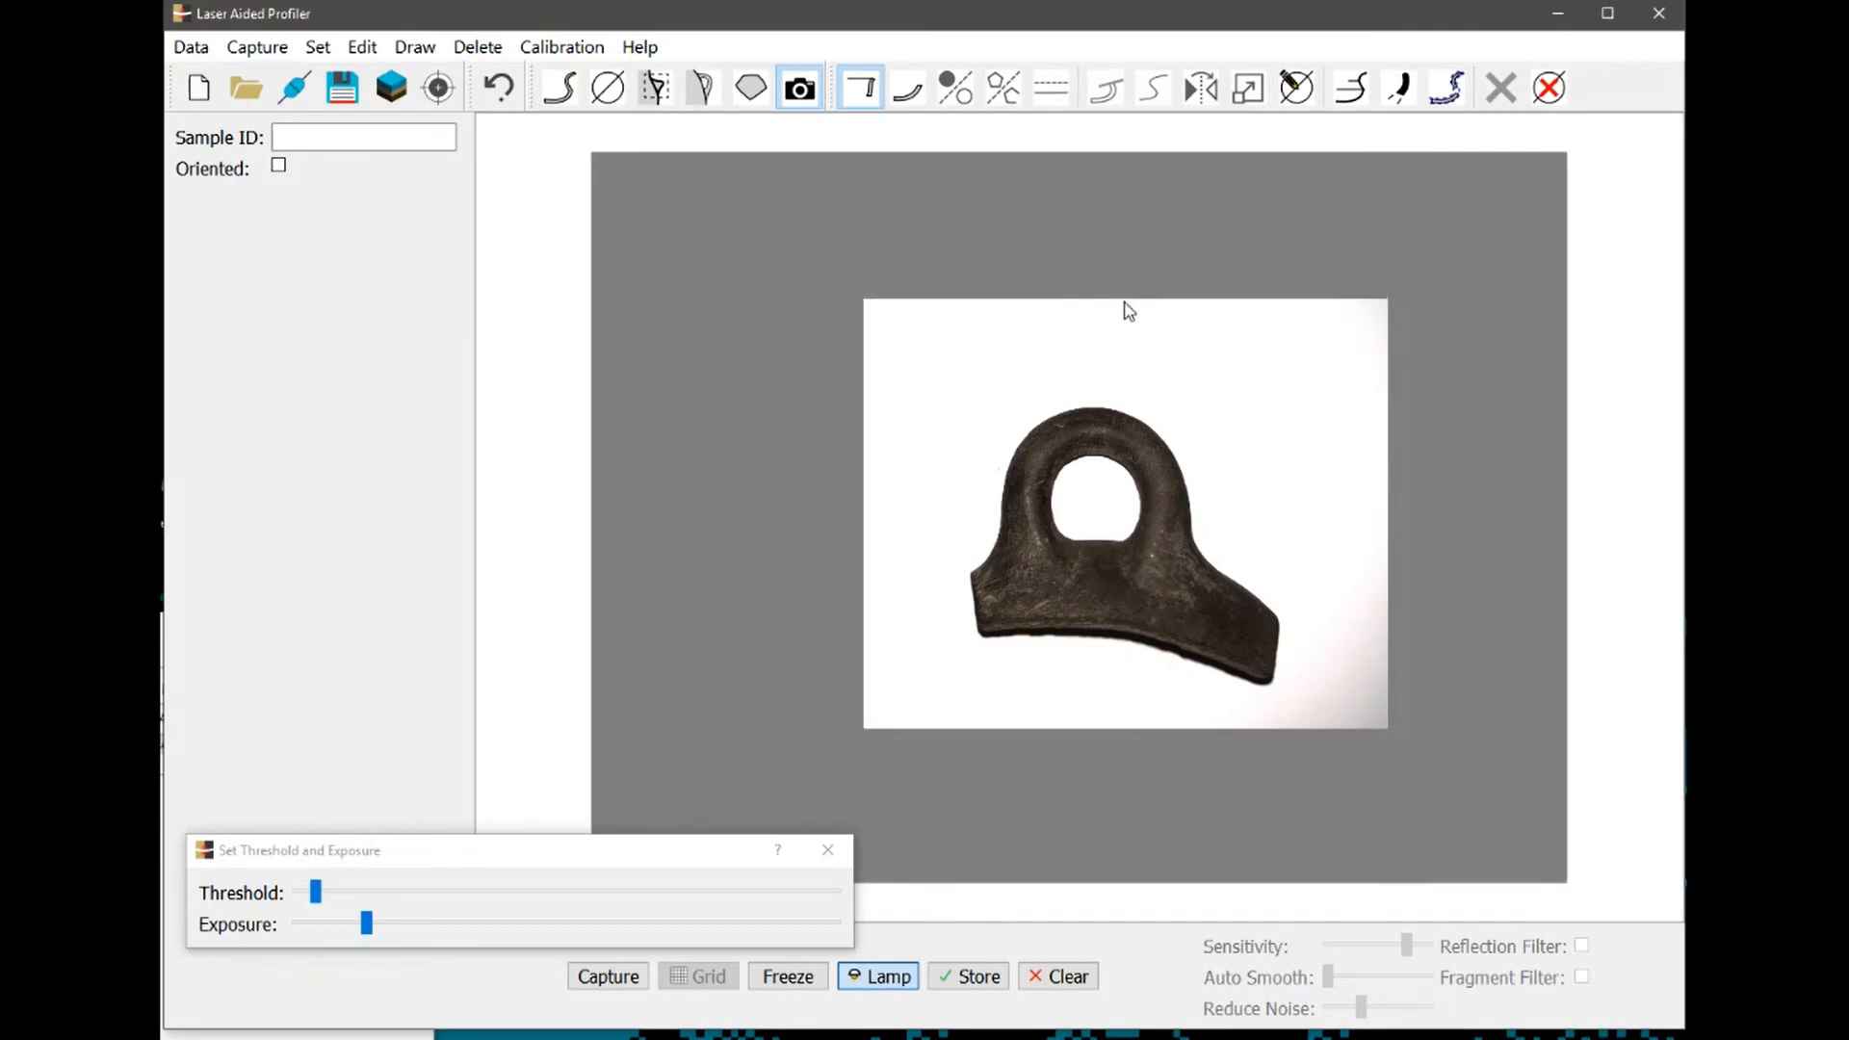
Raise the threshold until the sherd's contour is detected and capture the cut-out photo into the drawing
left_click_drag(318, 891, 468, 900)
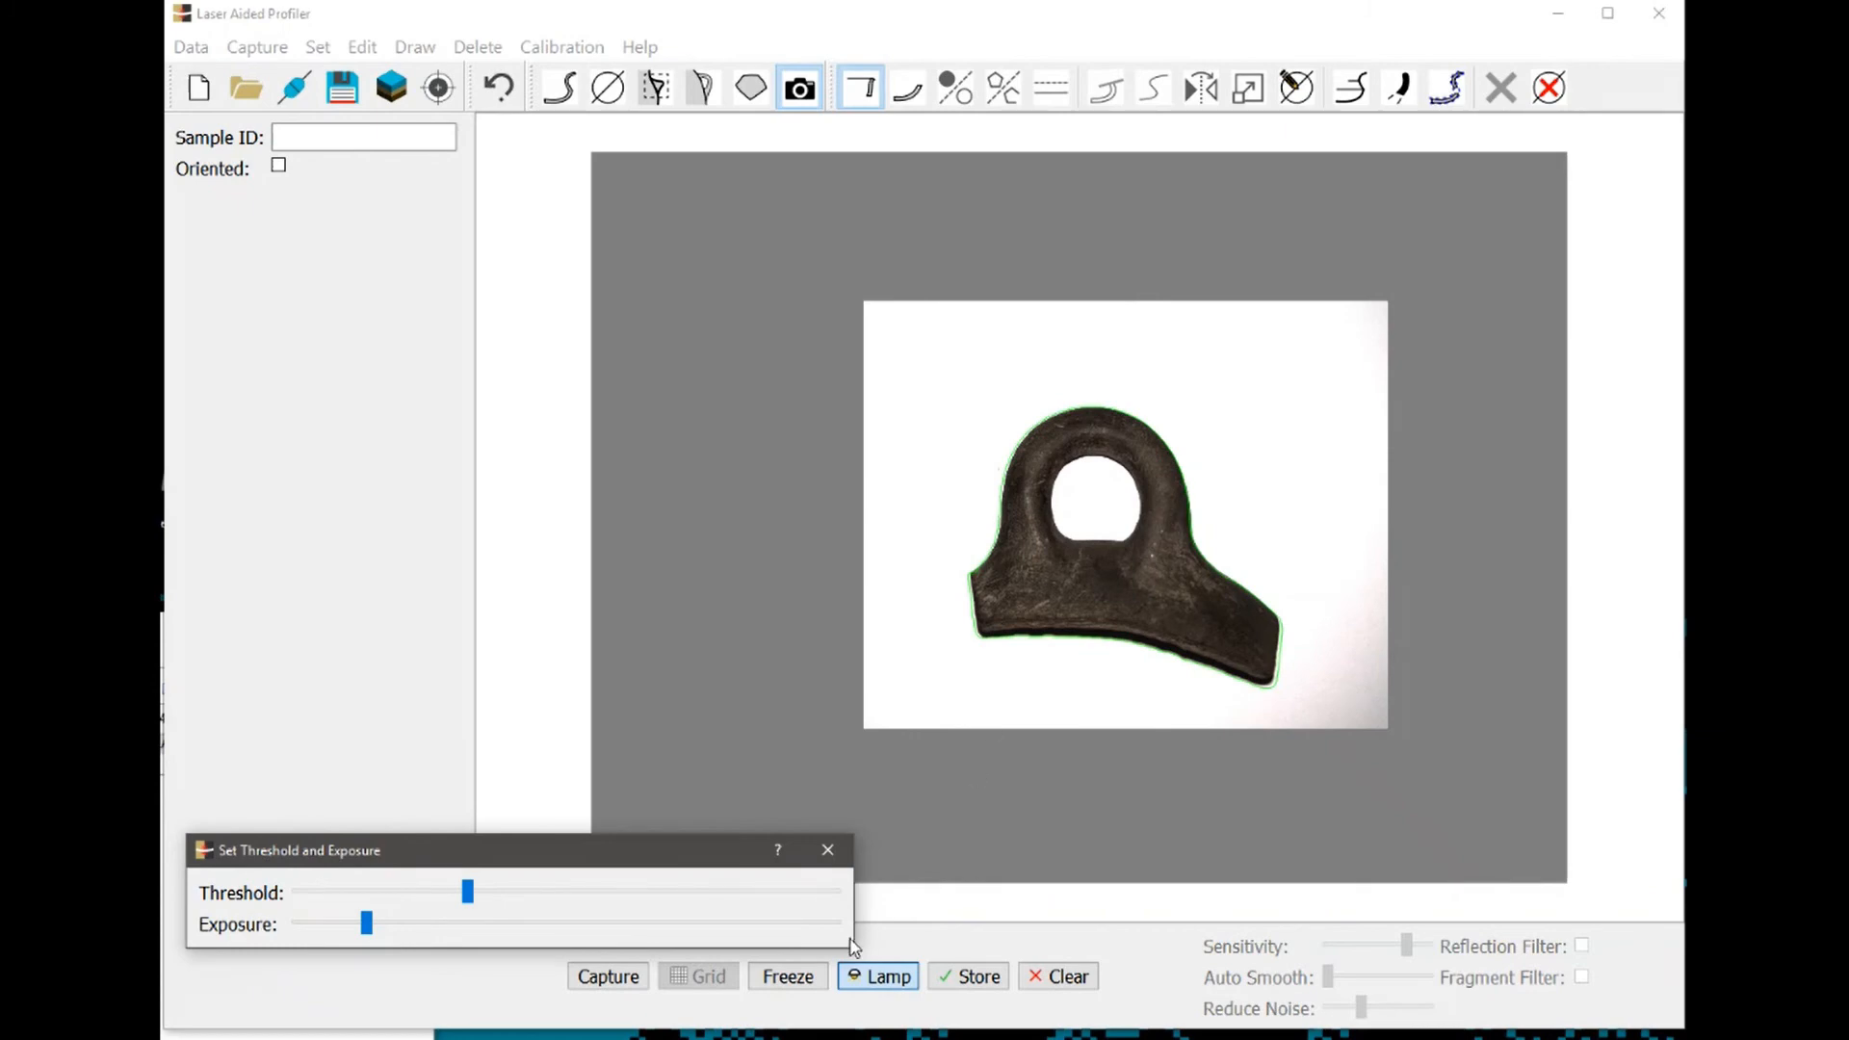
left_click(602, 985)
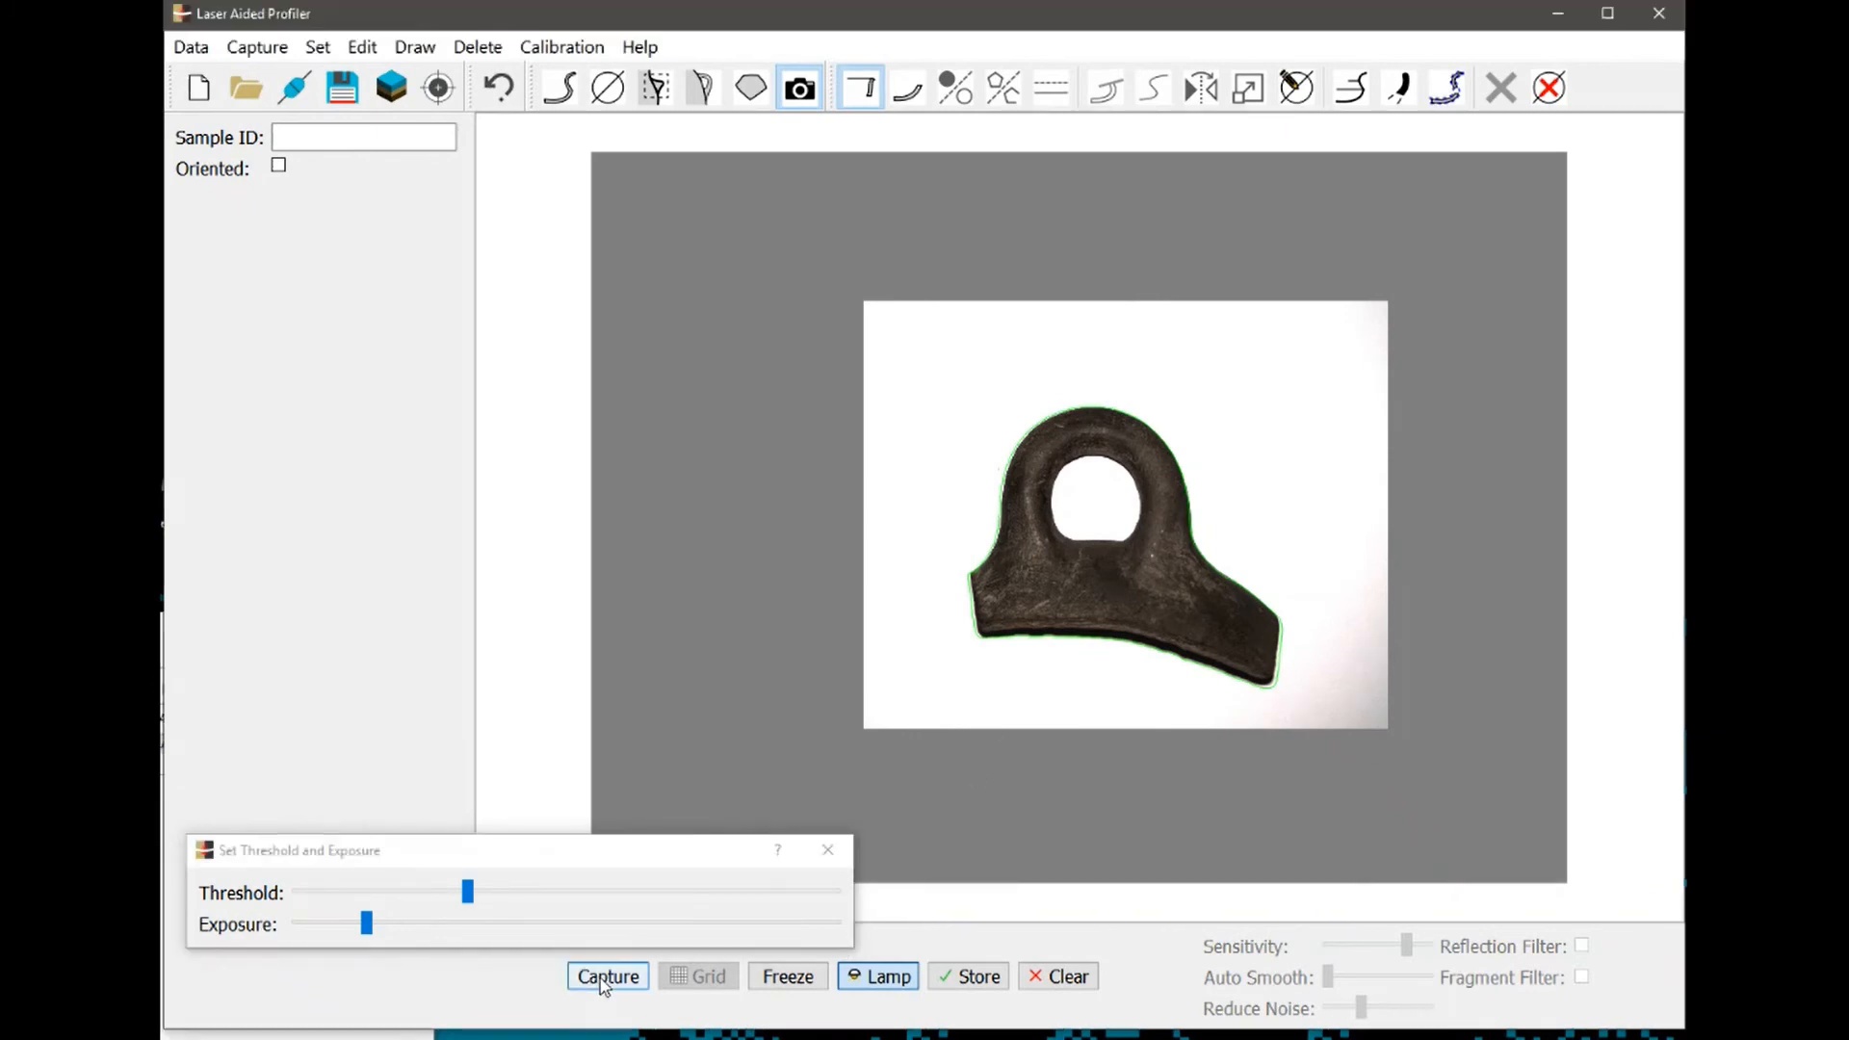
left_click(1114, 725)
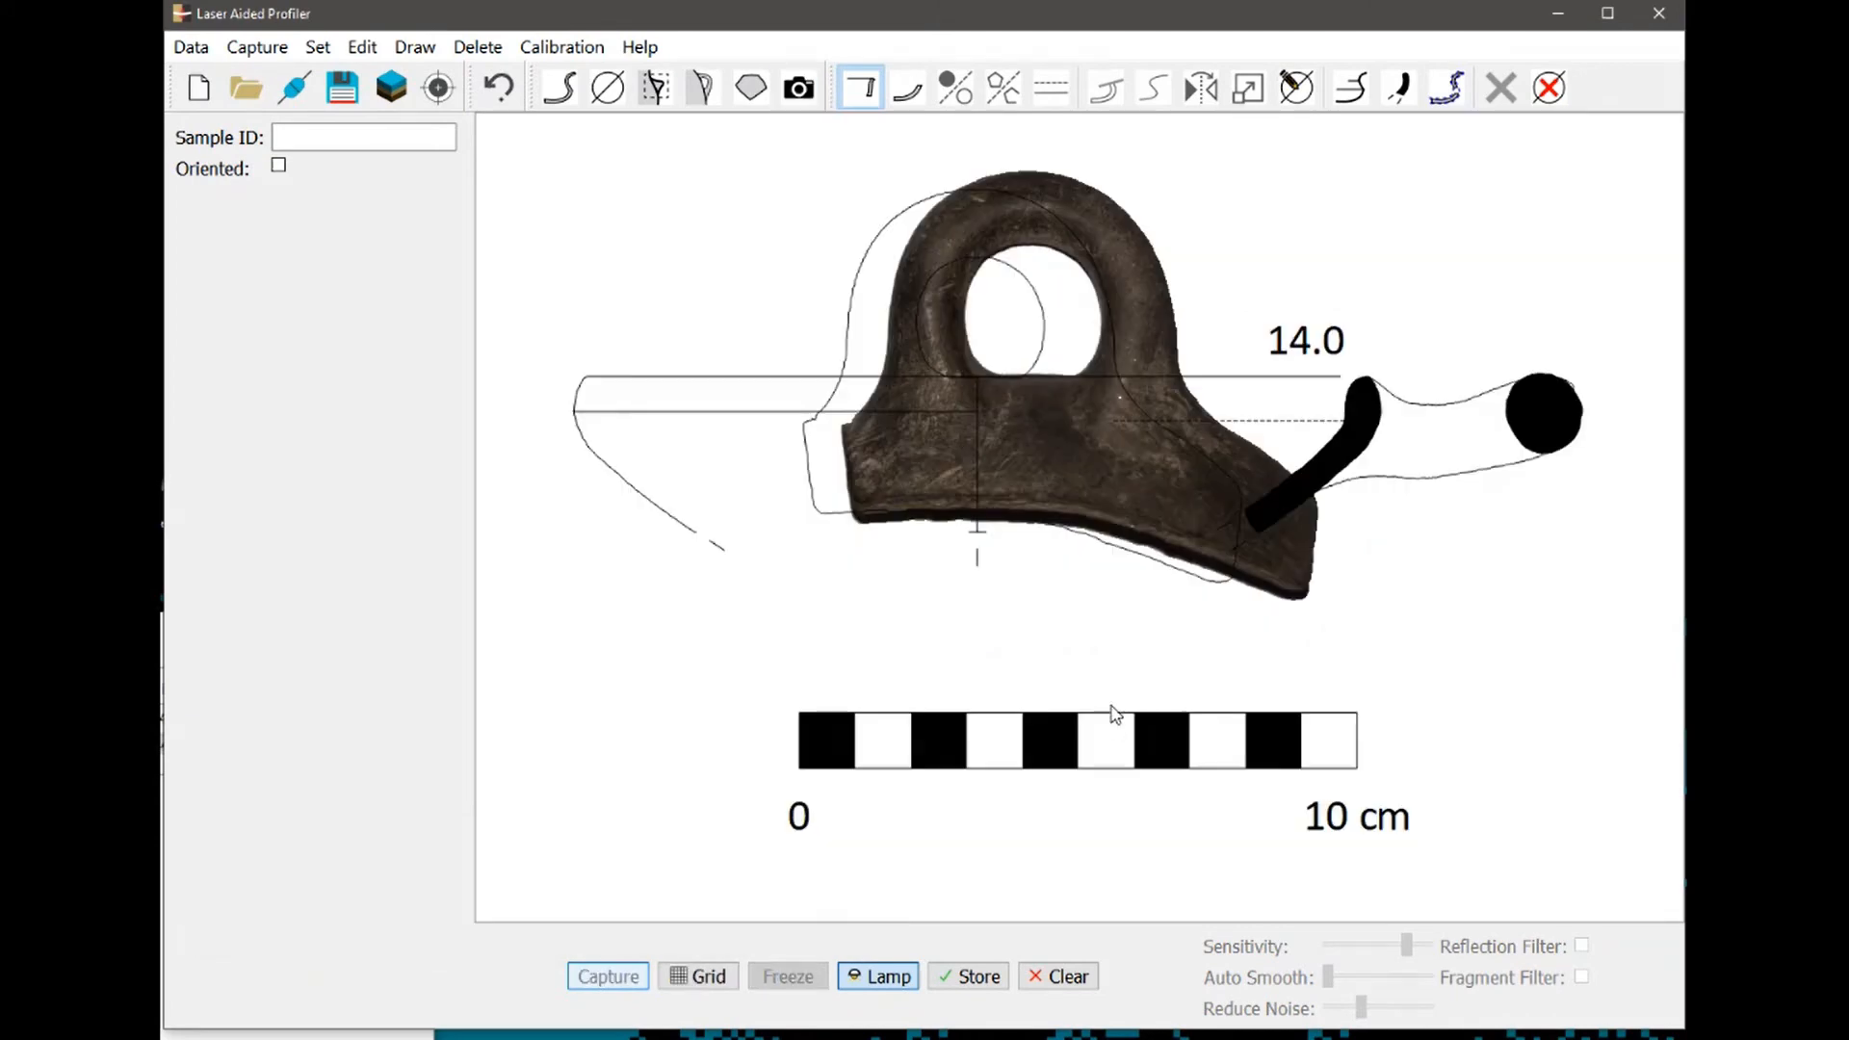
Align the sherd photo with the handle's top-view outline and scale the photo down to match it
left_click_drag(1155, 297, 1106, 303)
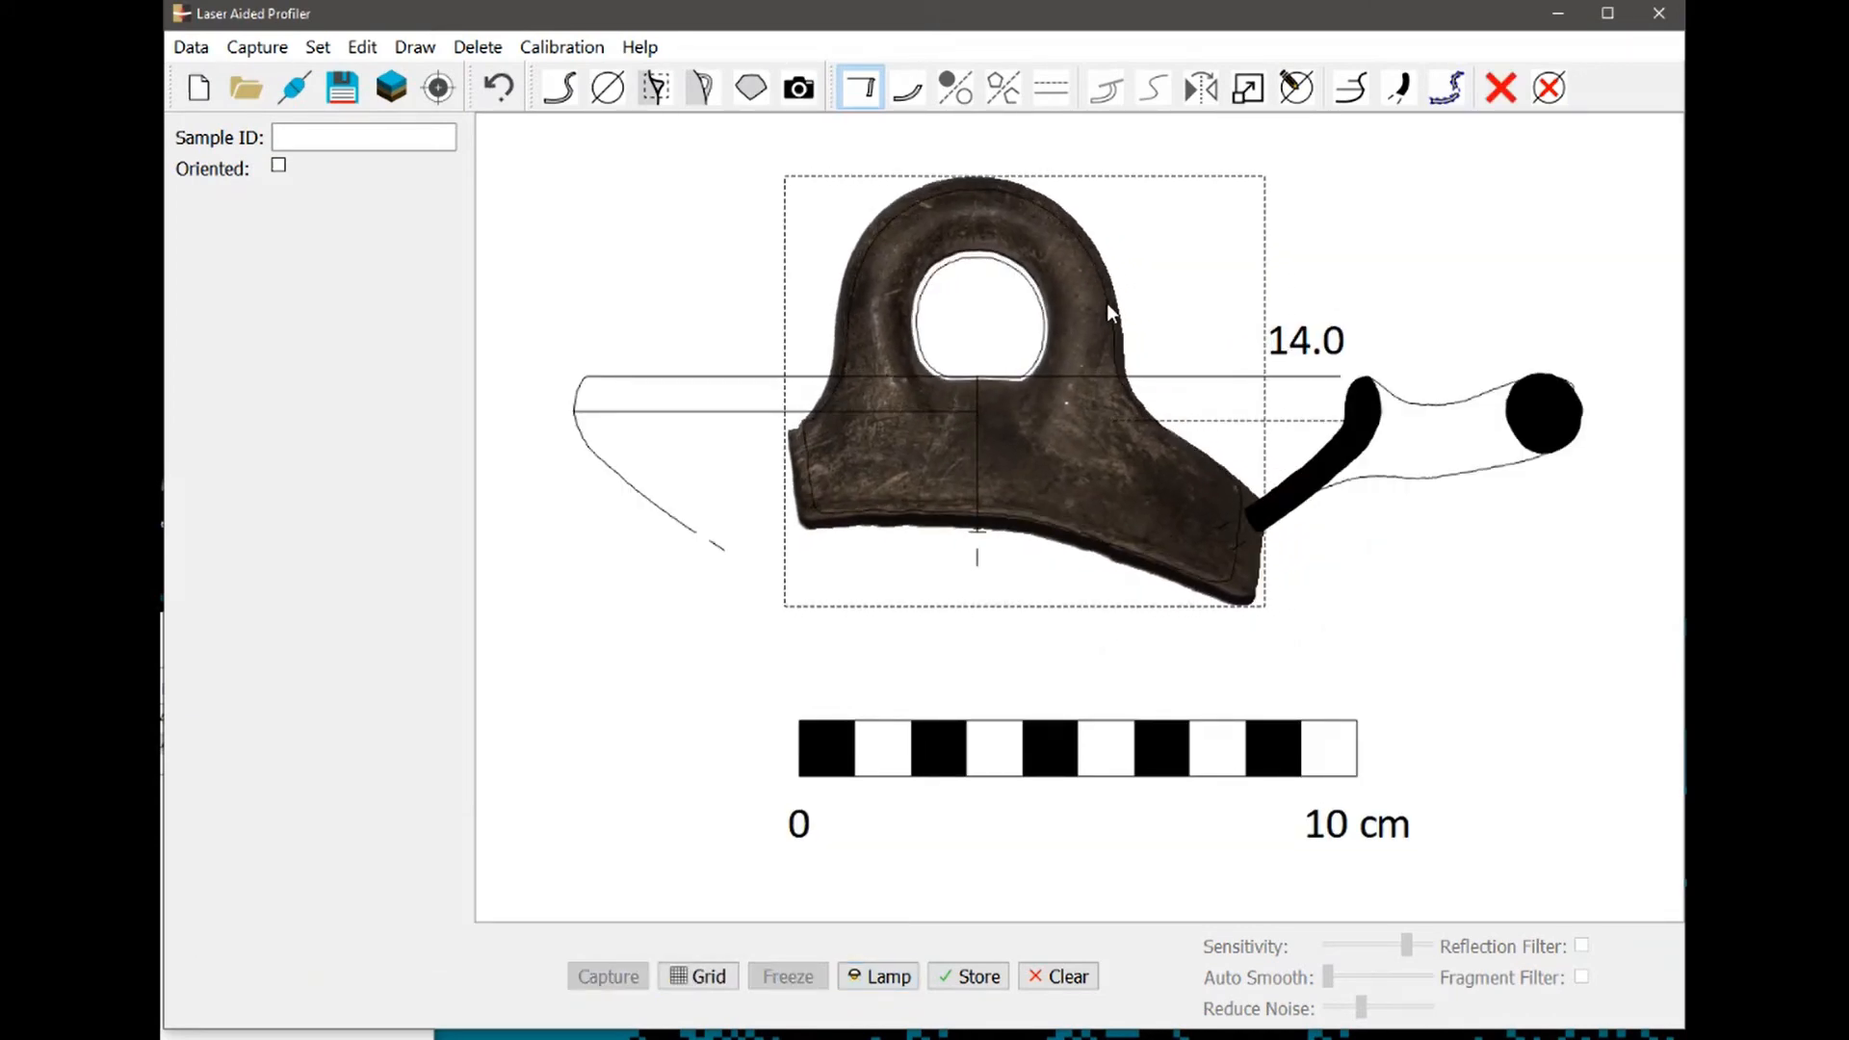
left_click(1248, 93)
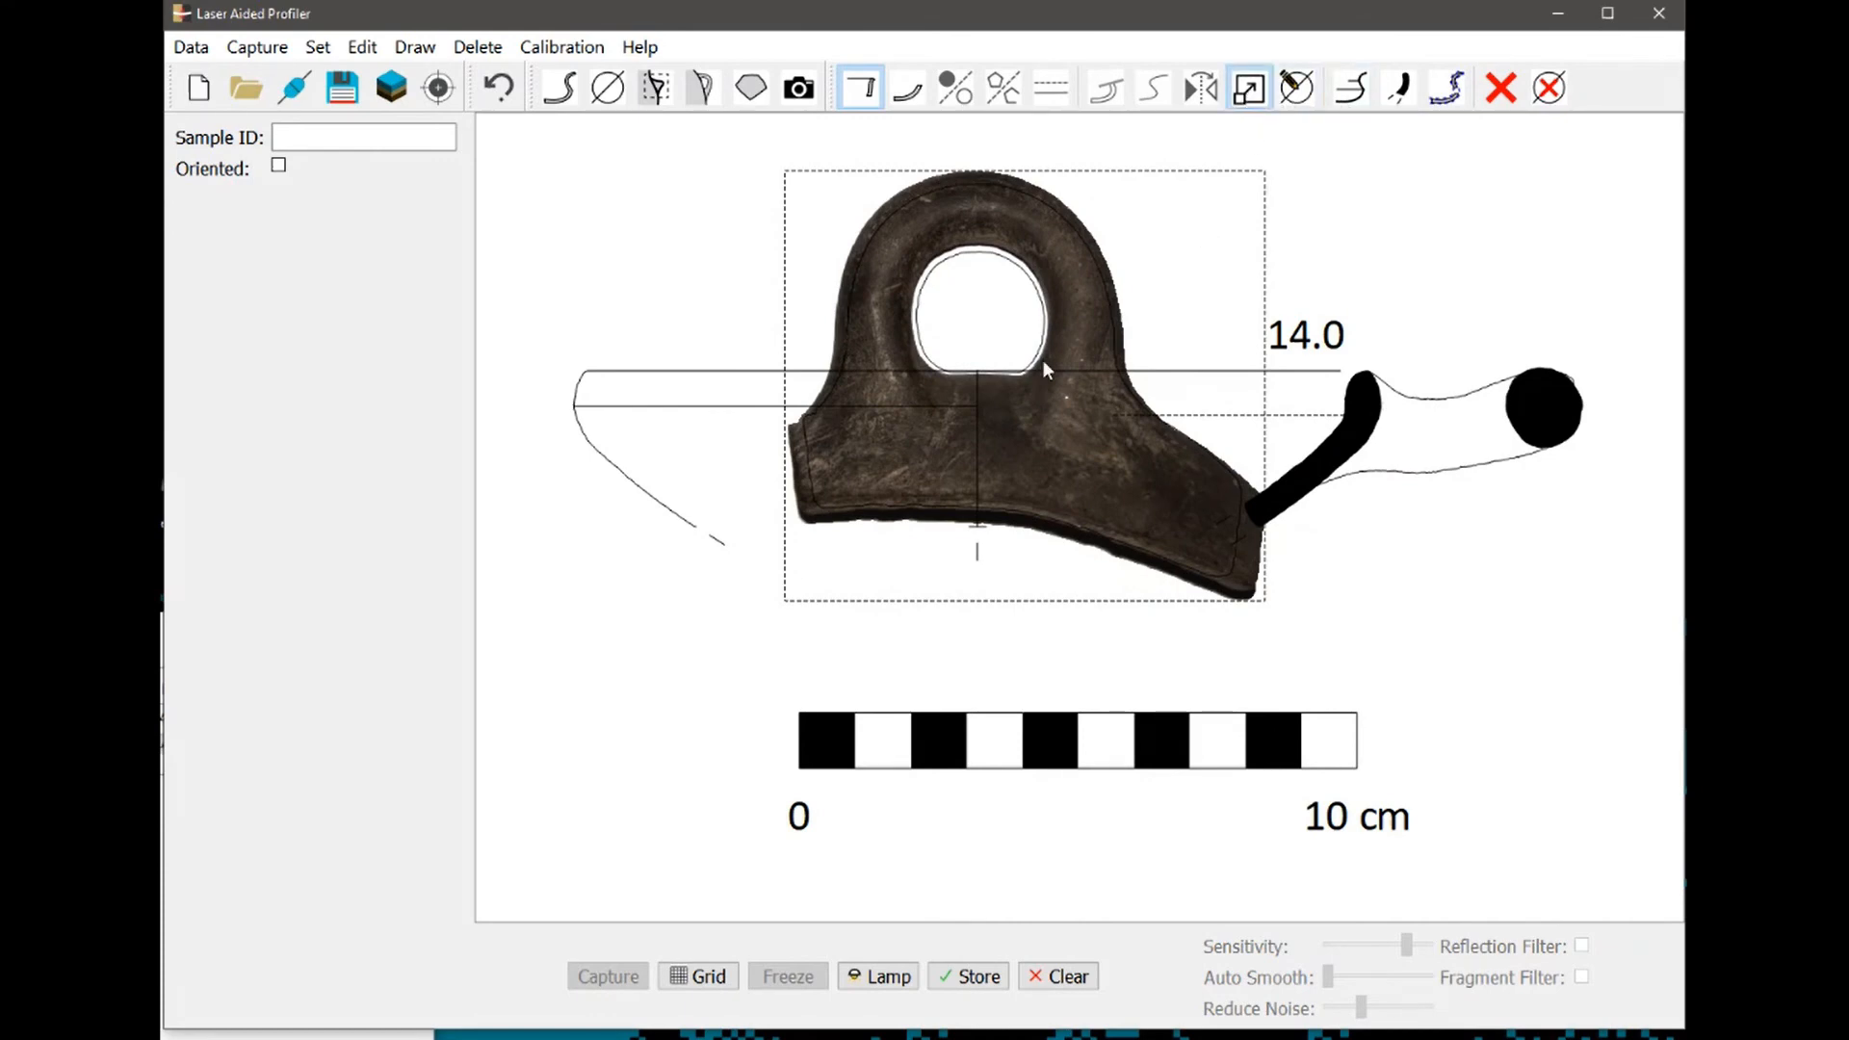
left_click_drag(1081, 442, 1061, 286)
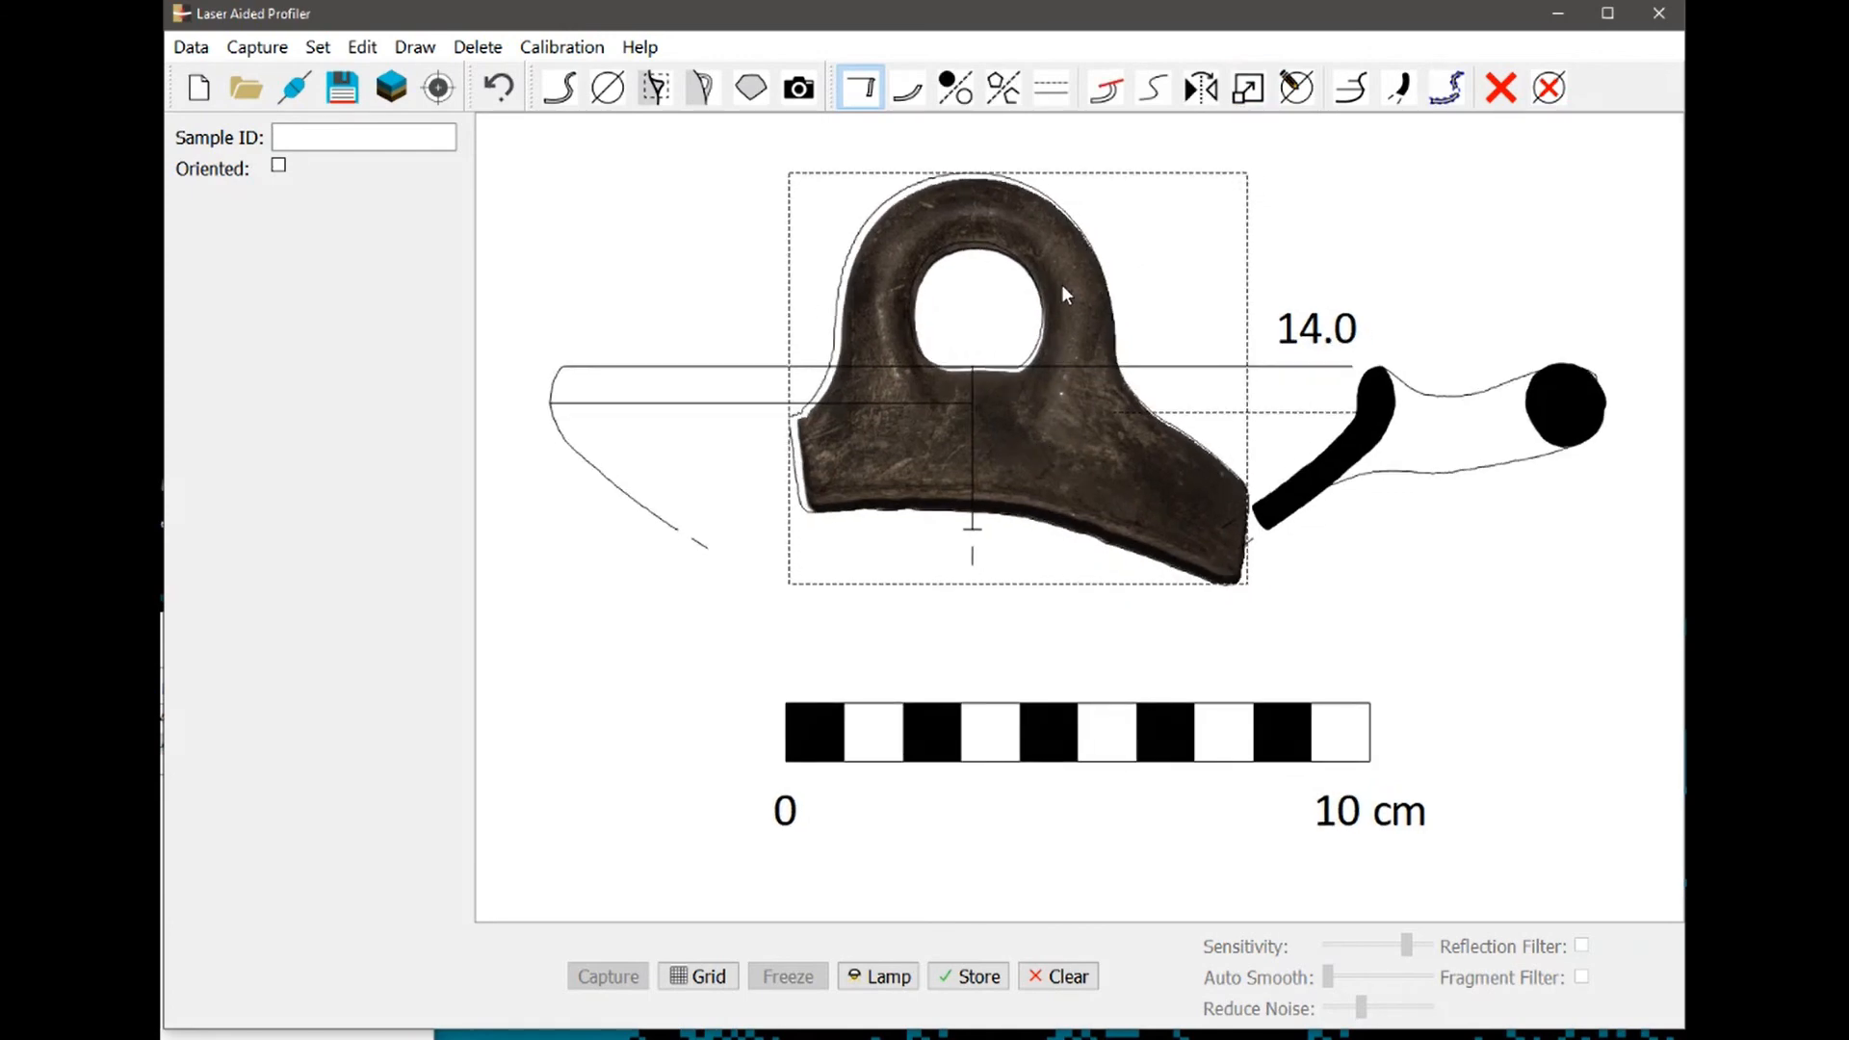
left_click(1233, 633)
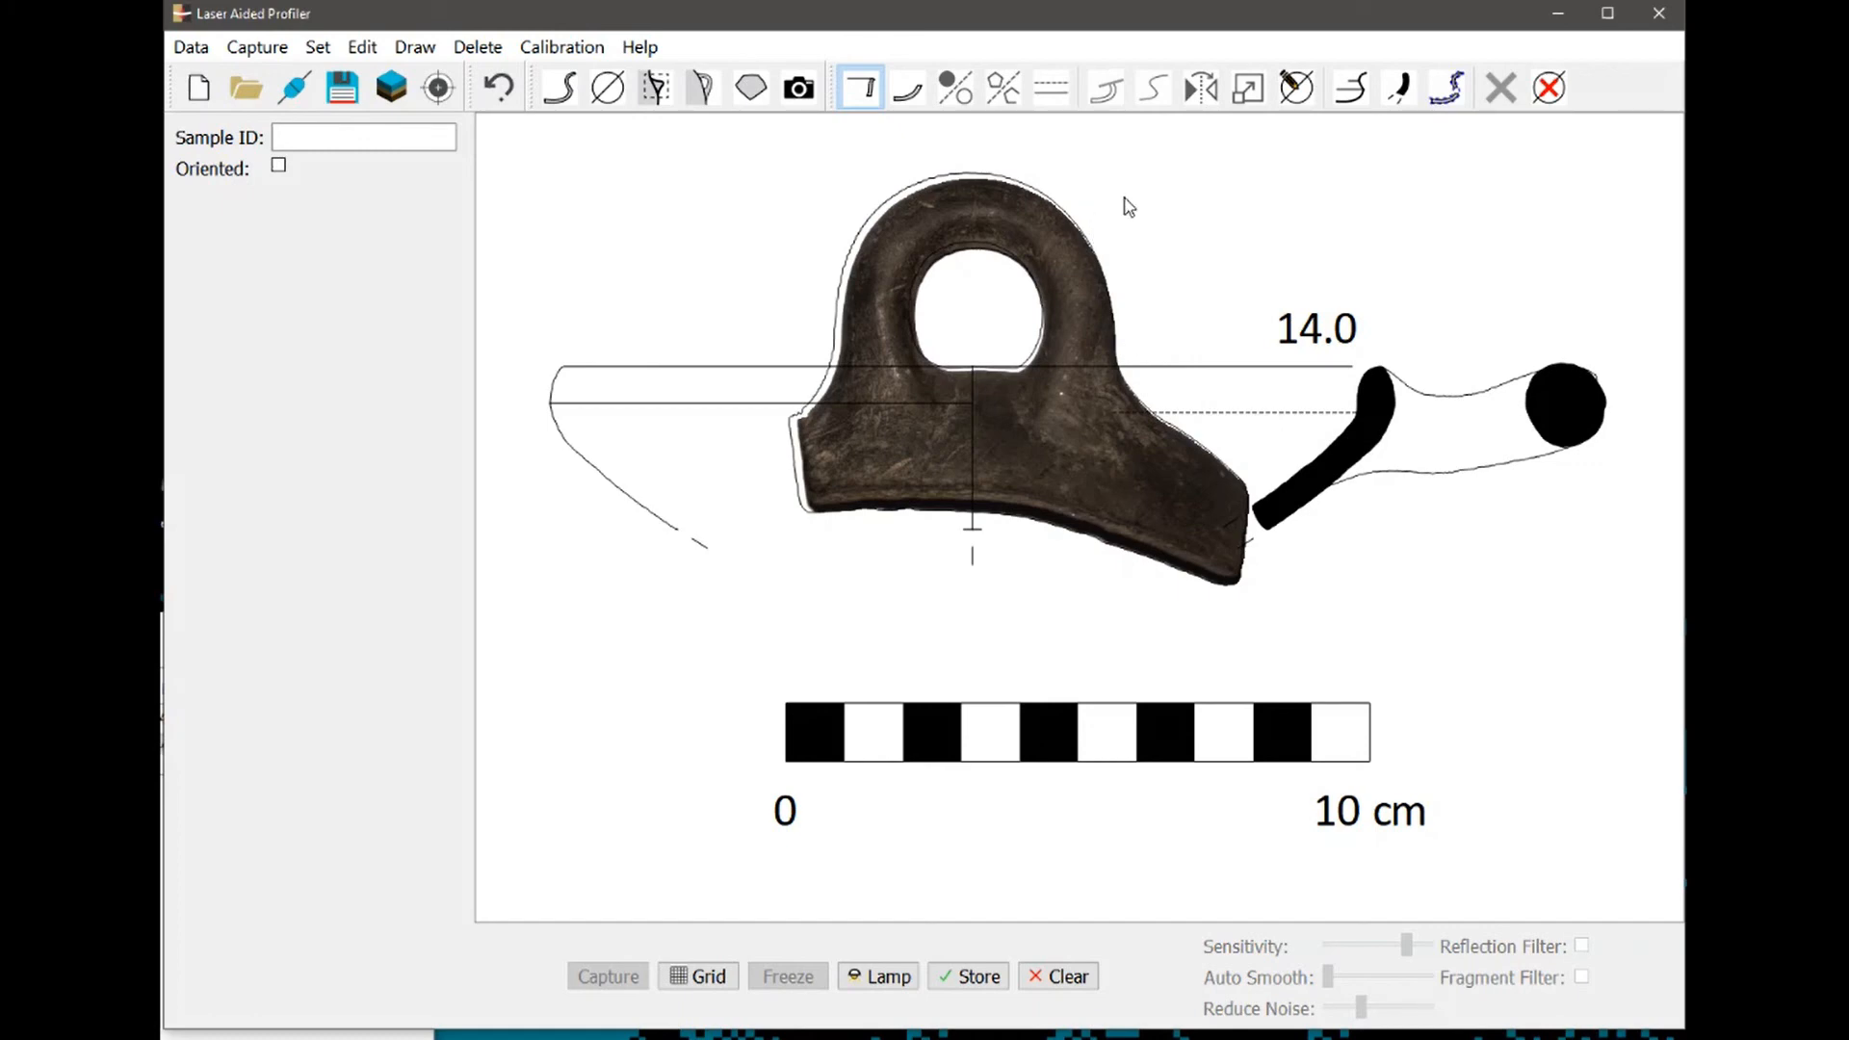
Place the sherd photo to the left of the vessel drawing and re-centre the handle's outer outline on the vessel's axis
left_click(949, 231)
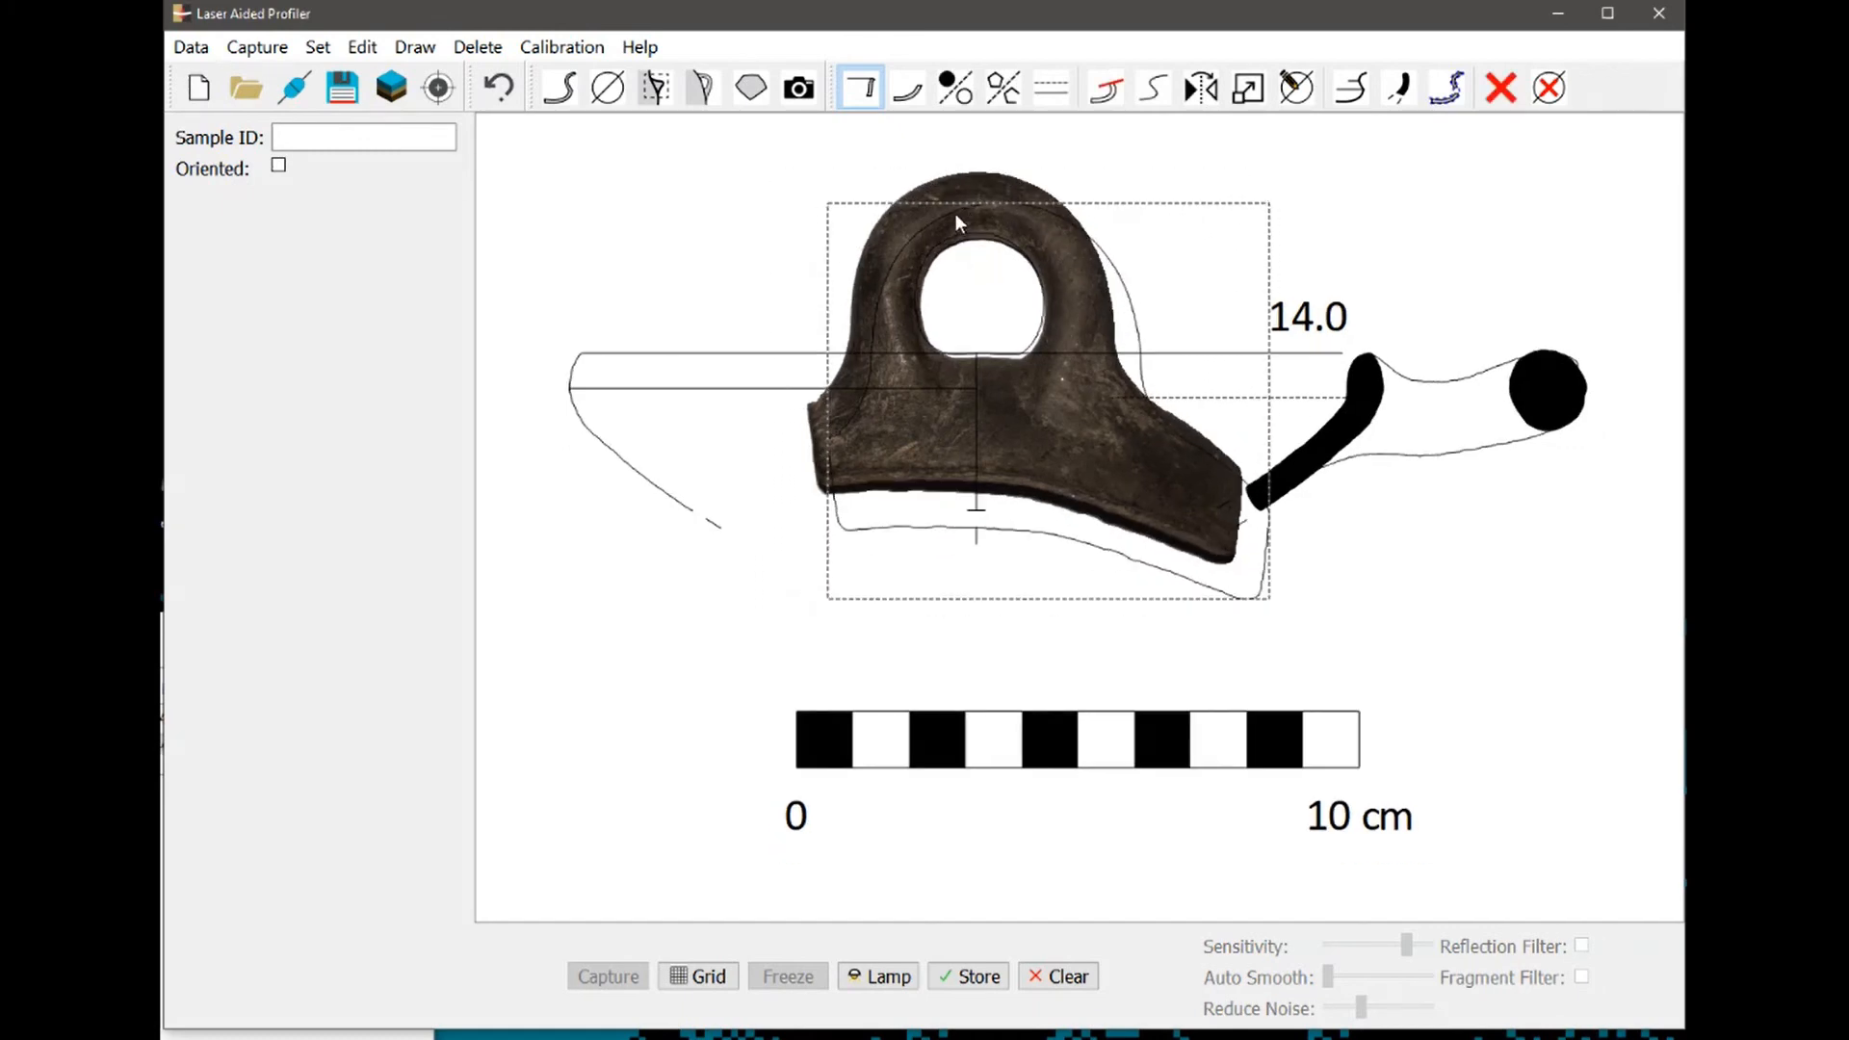
mouse_move(953, 193)
left_mouse_down()
mouse_move(899, 197)
mouse_move(495, 377)
left_mouse_up()
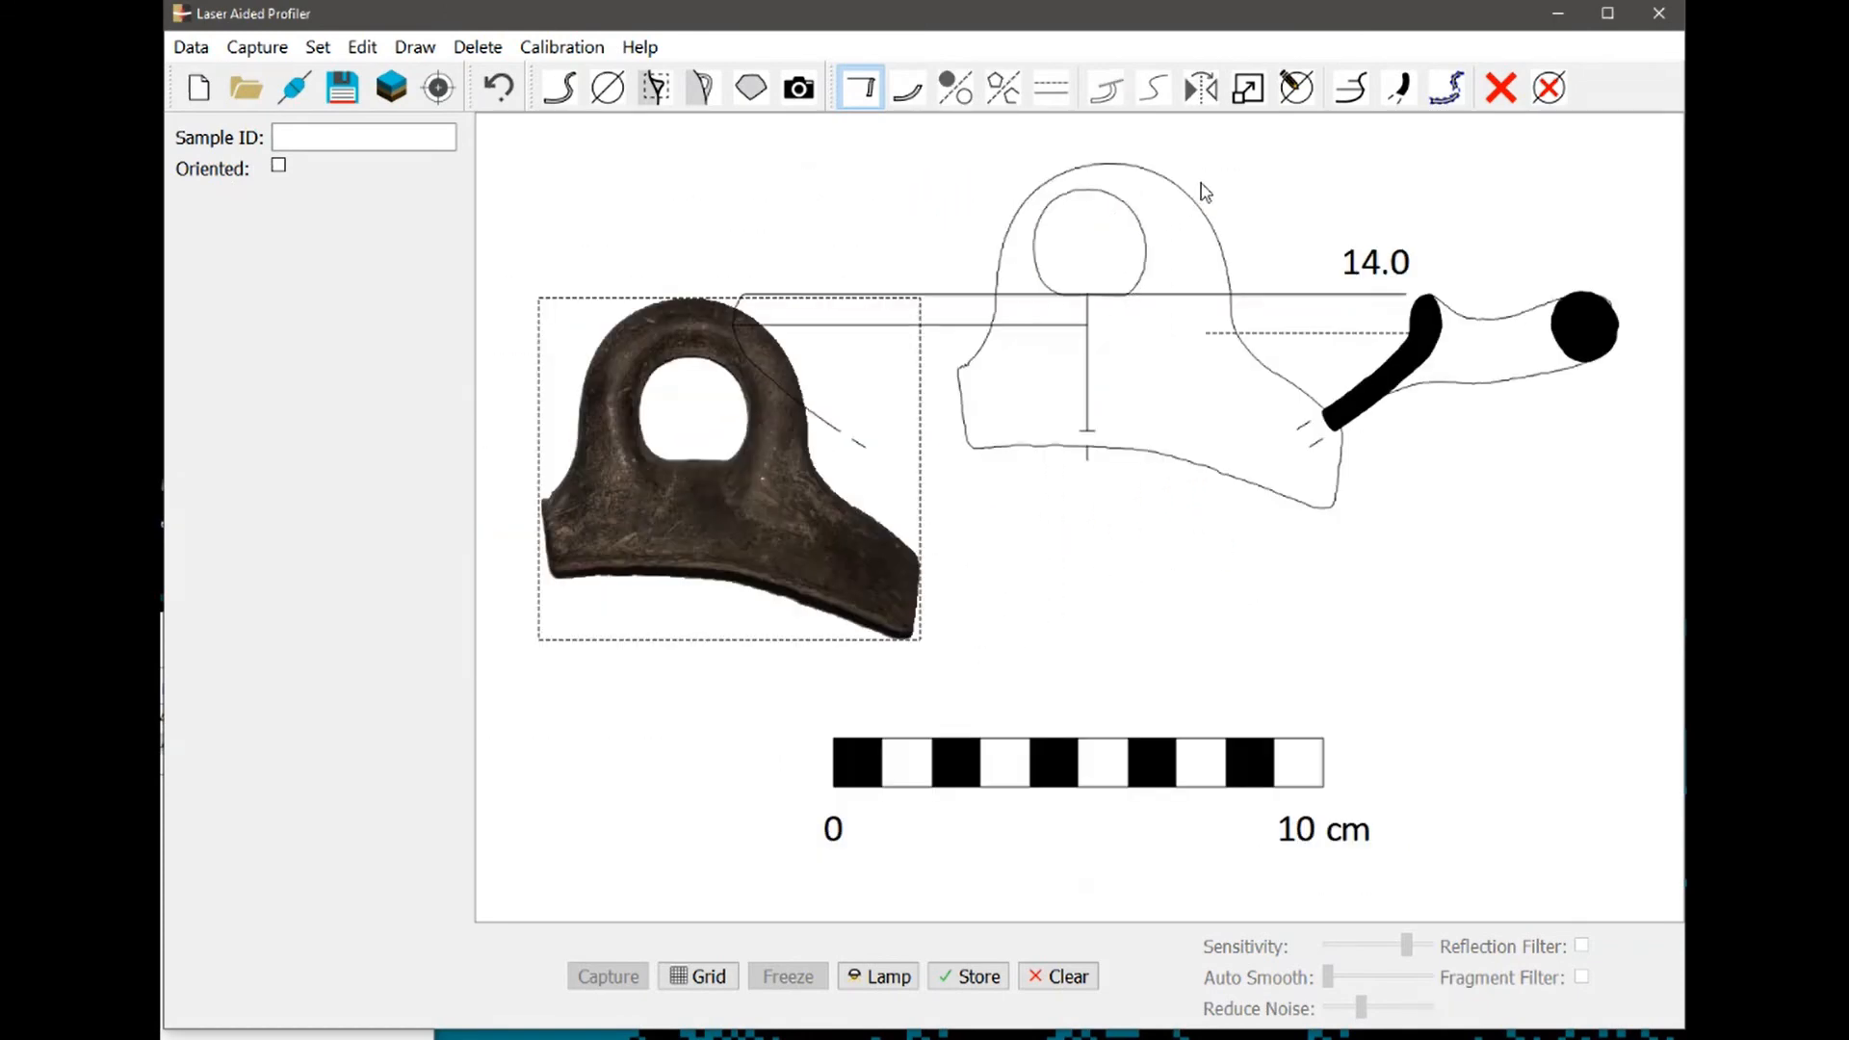
left_click_drag(1201, 228, 1181, 202)
left_click_drag(867, 510, 608, 364)
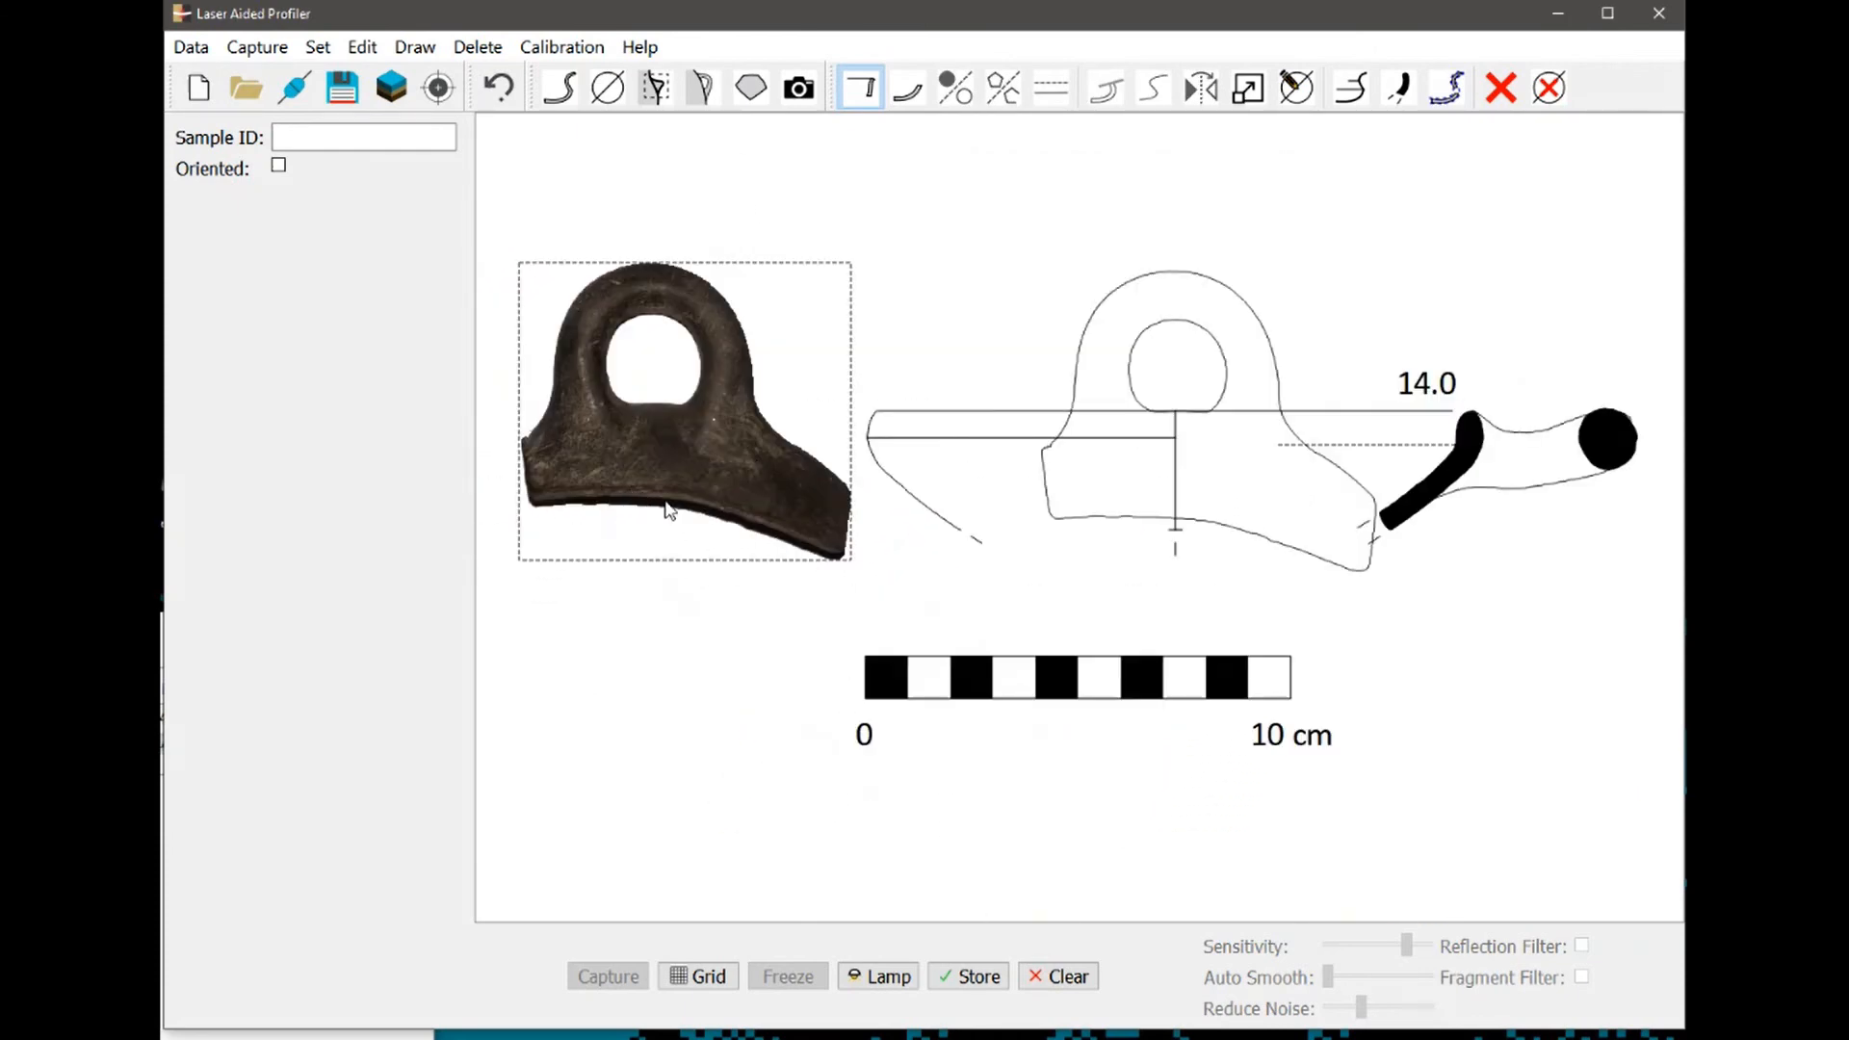
left_click_drag(684, 487, 683, 493)
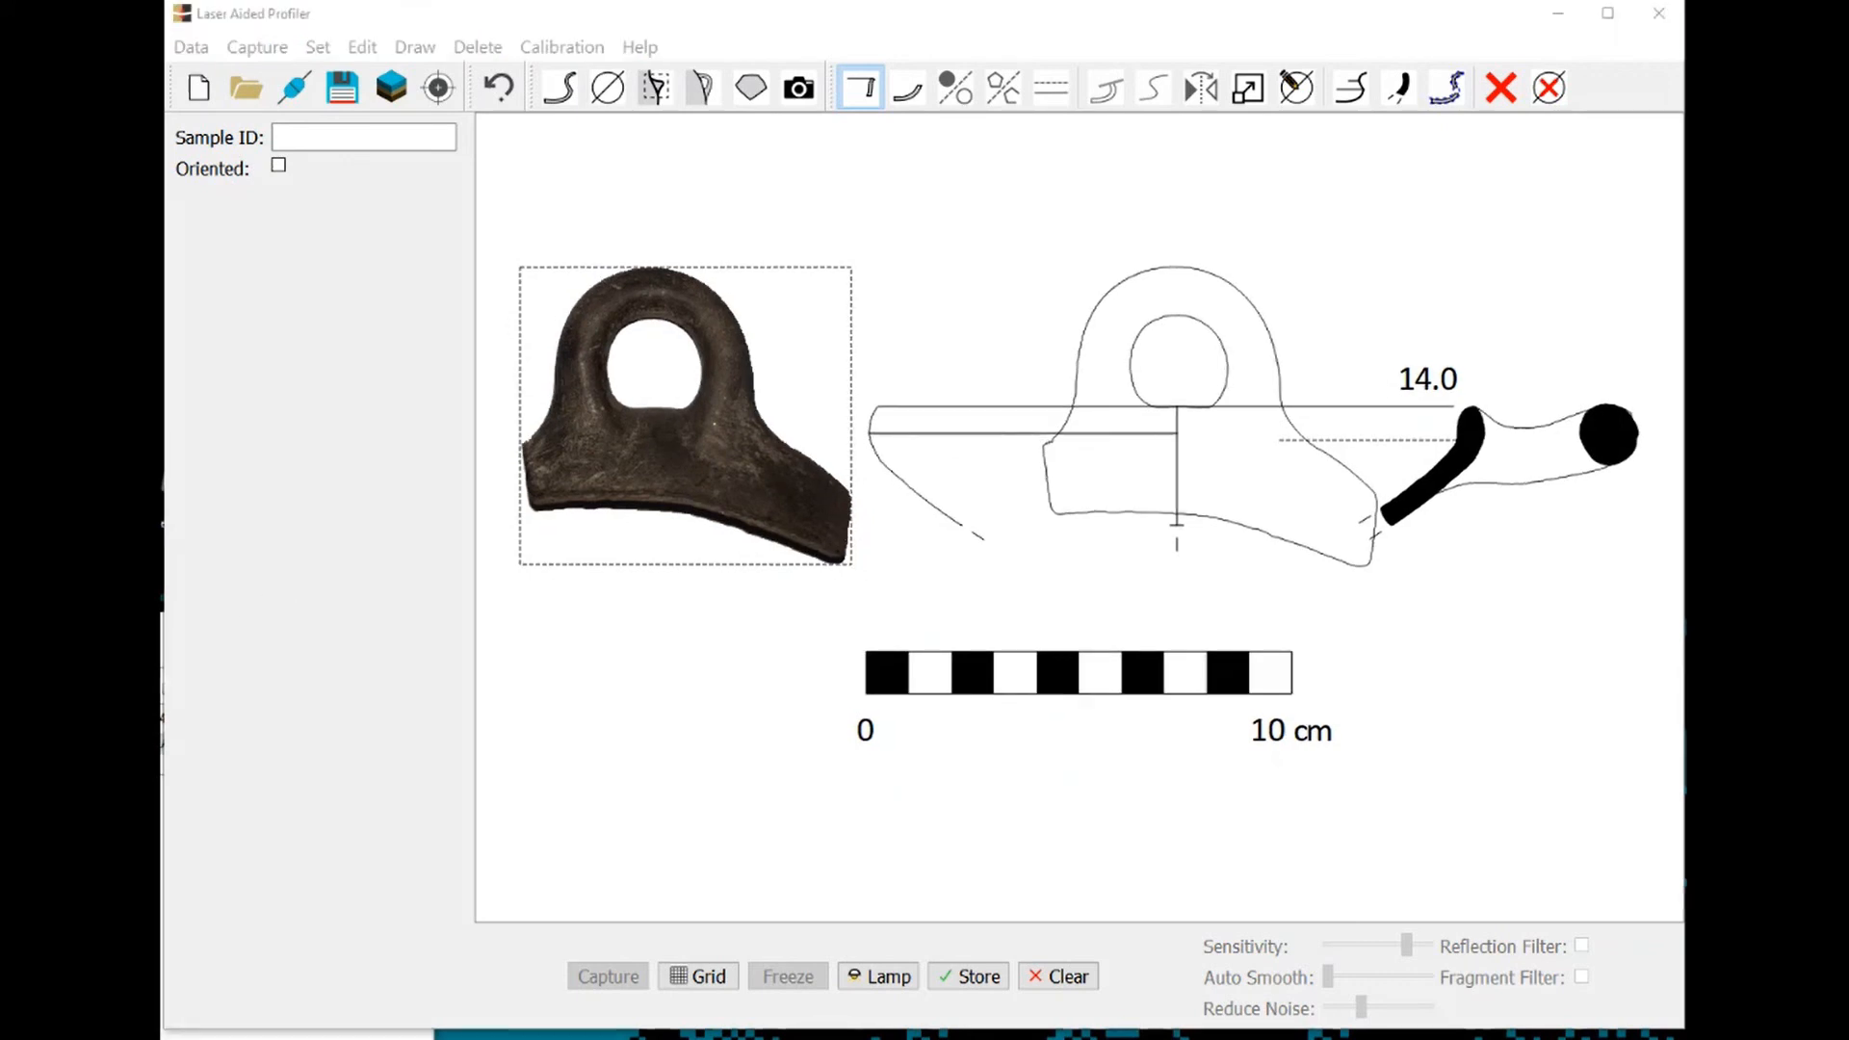
left_click(1395, 660)
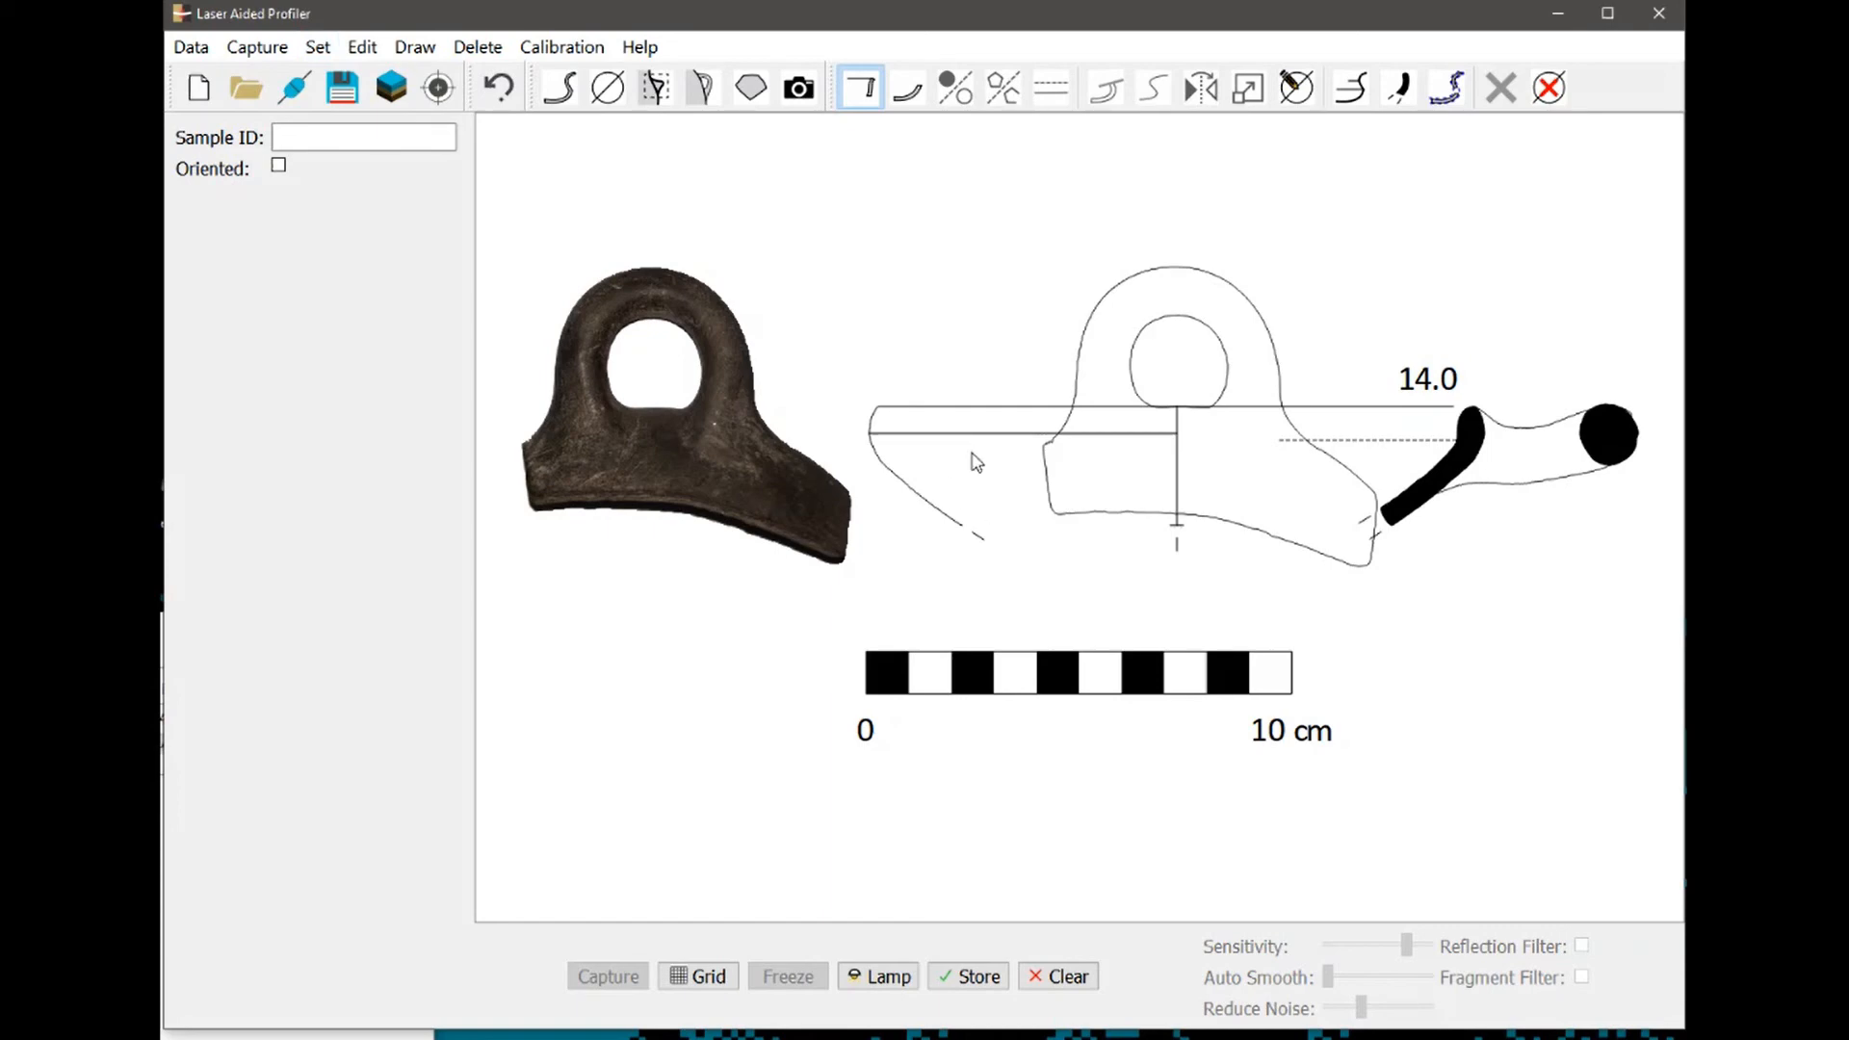
left_click(313, 60)
mouse_move(357, 55)
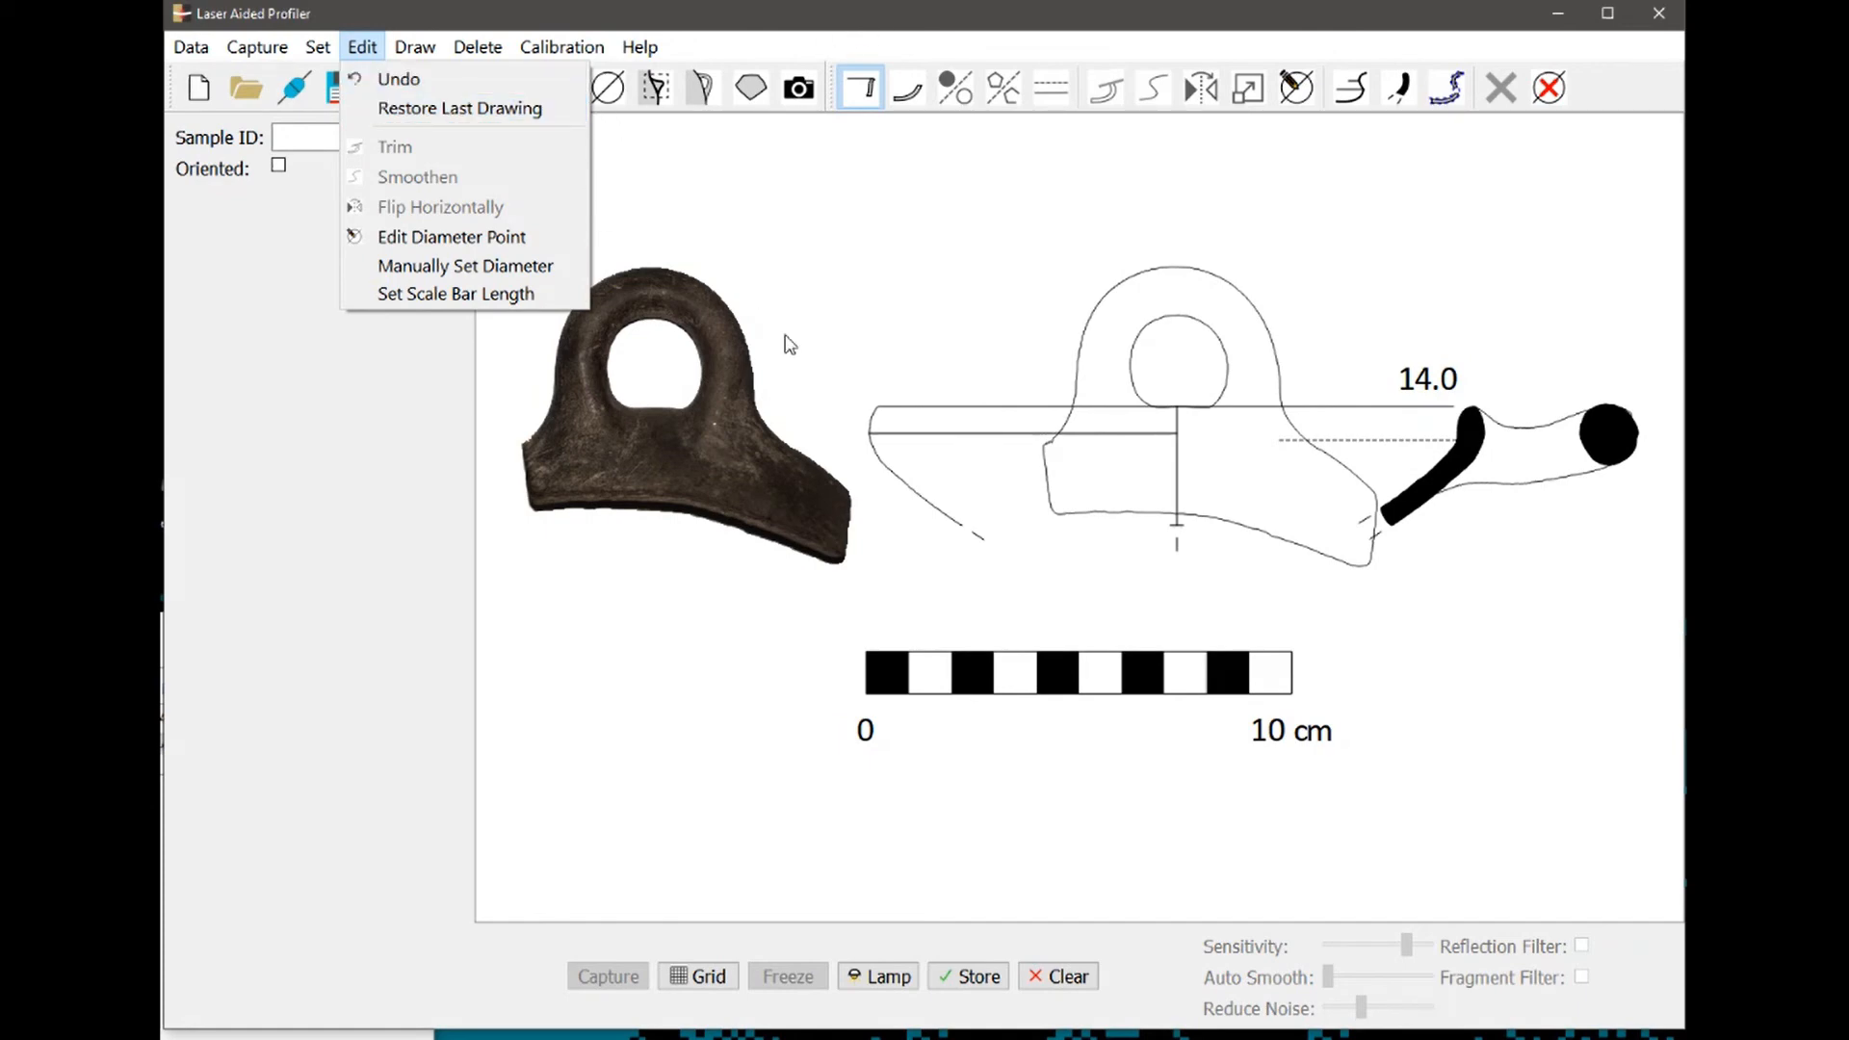
left_click(978, 20)
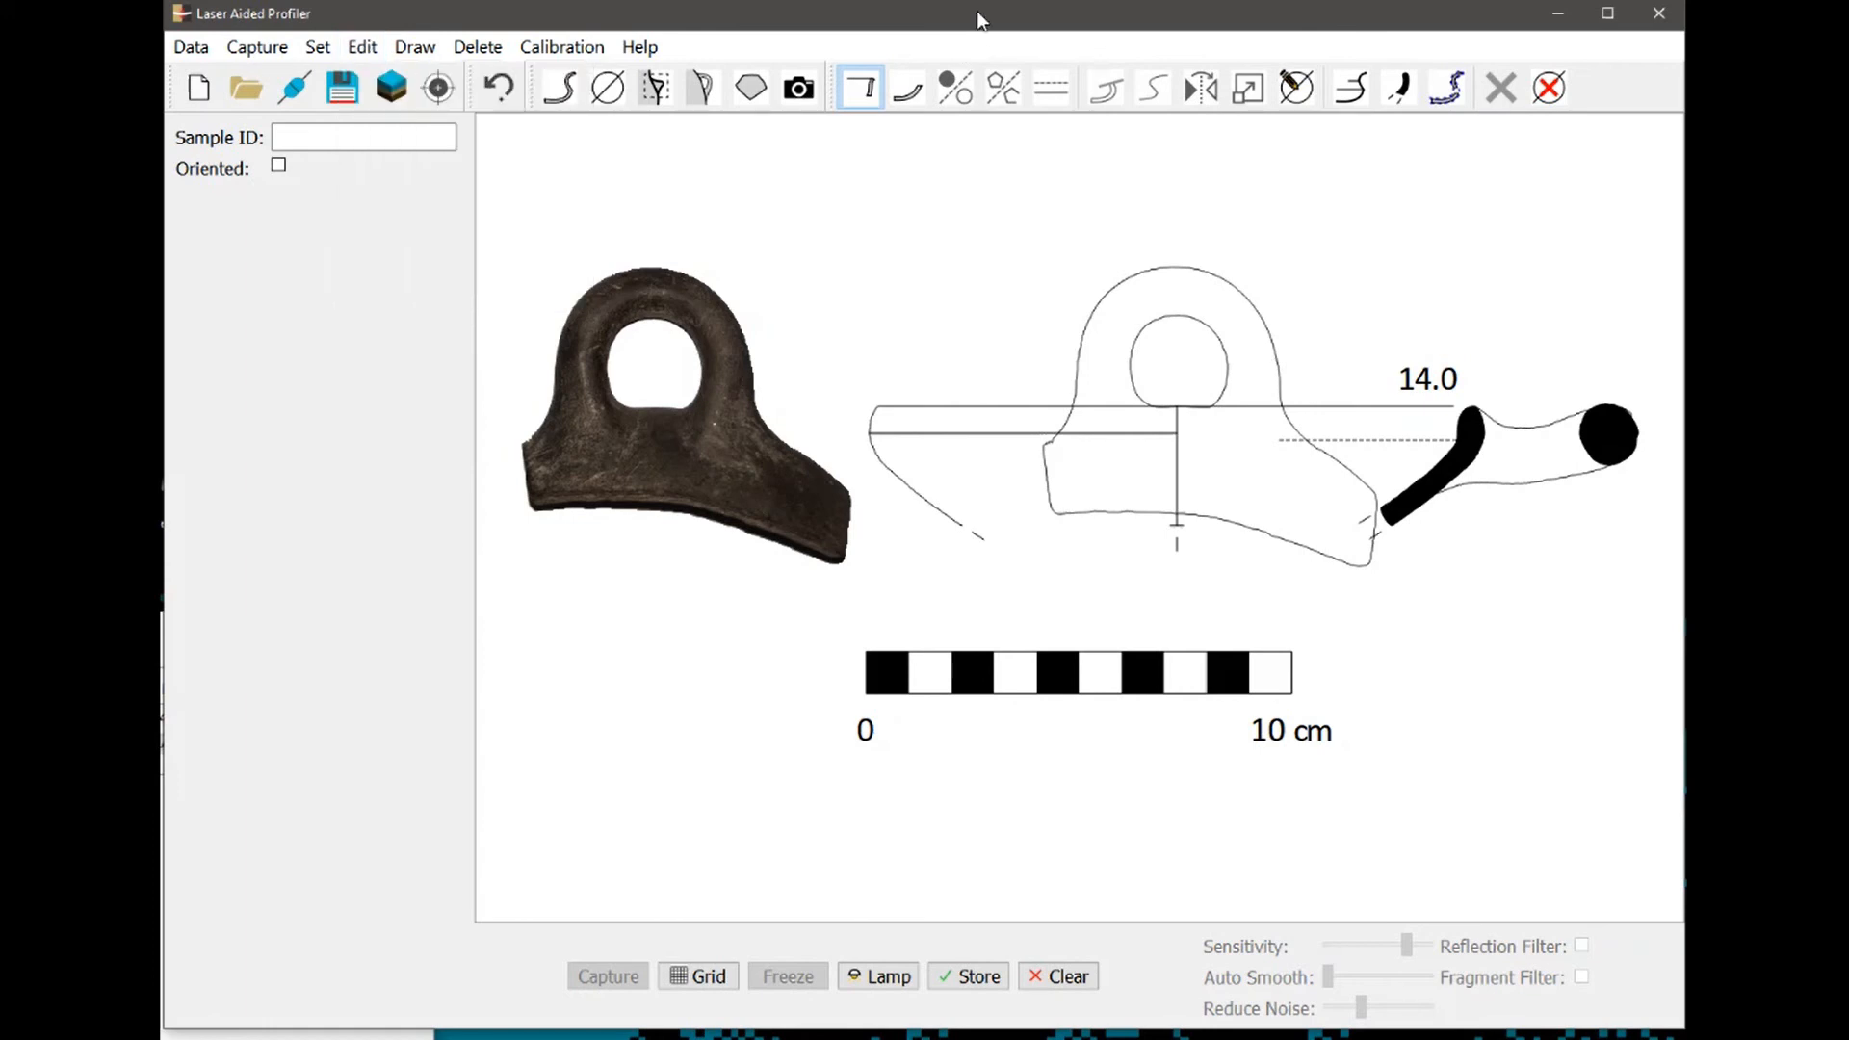